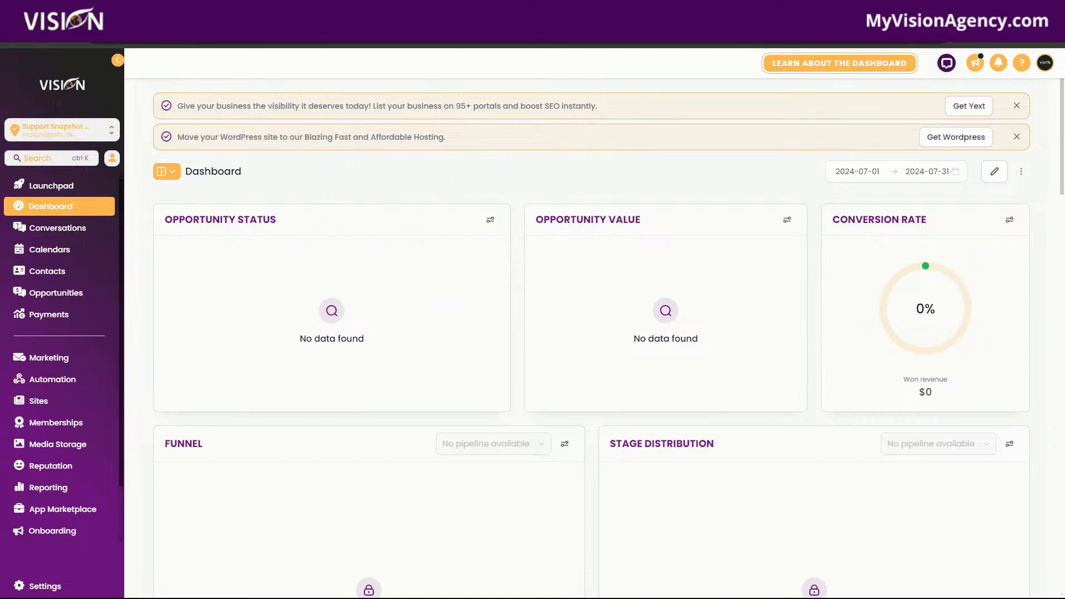
# In the account settings, create a custom value named Support Ticket with the value 562847
pyautogui.click(51, 587)
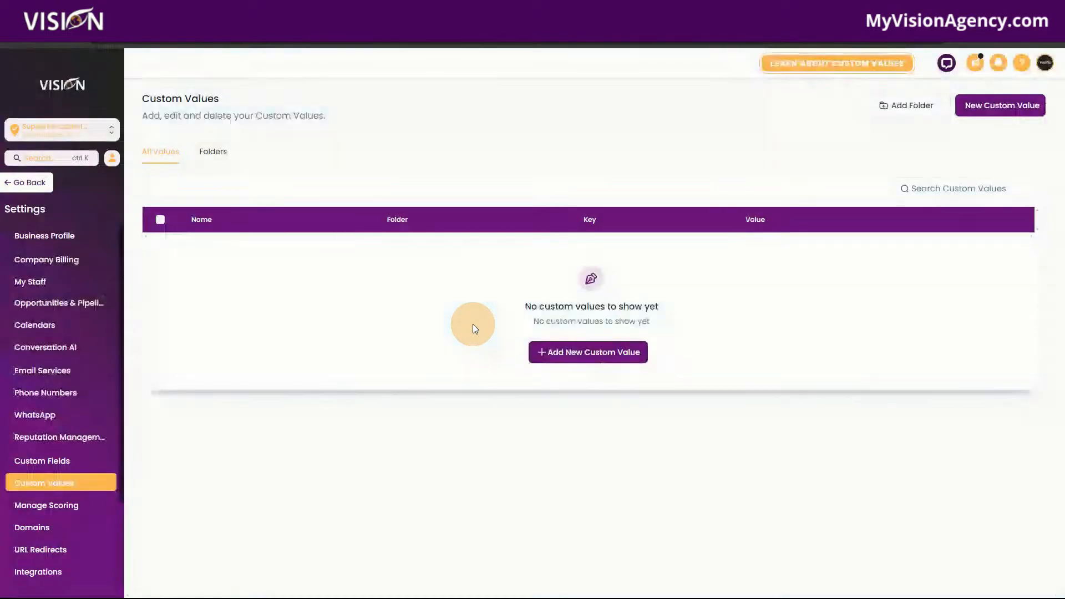
pyautogui.click(552, 353)
pyautogui.click(455, 290)
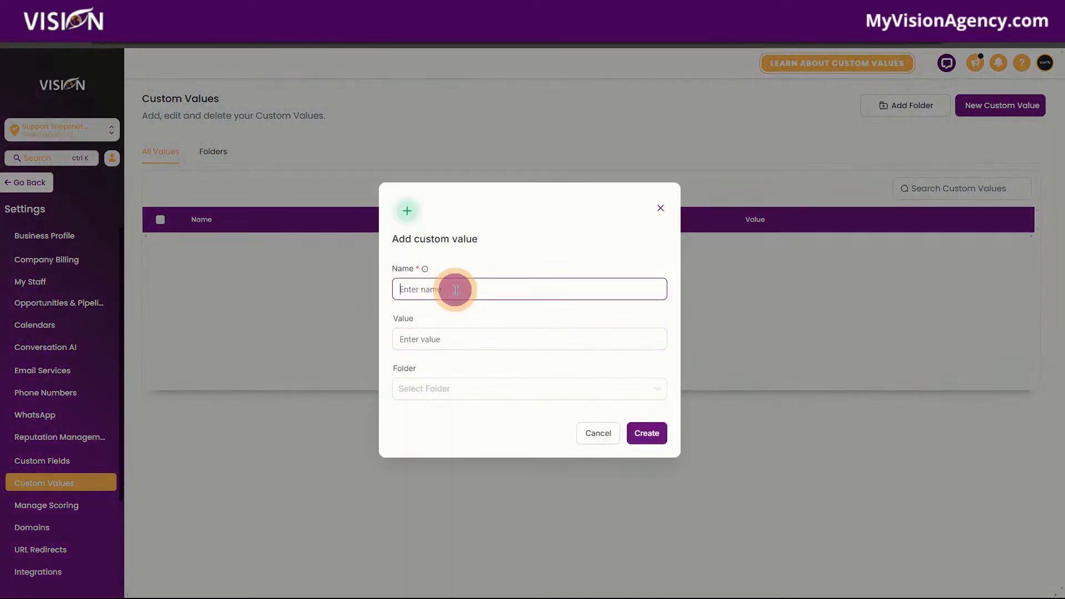
pyautogui.write('Ticket N')
pyautogui.press('BackSpace')
pyautogui.hotkey('ctrl', 'BackSpace')
pyautogui.write('Support Ticket')
pyautogui.click(444, 339)
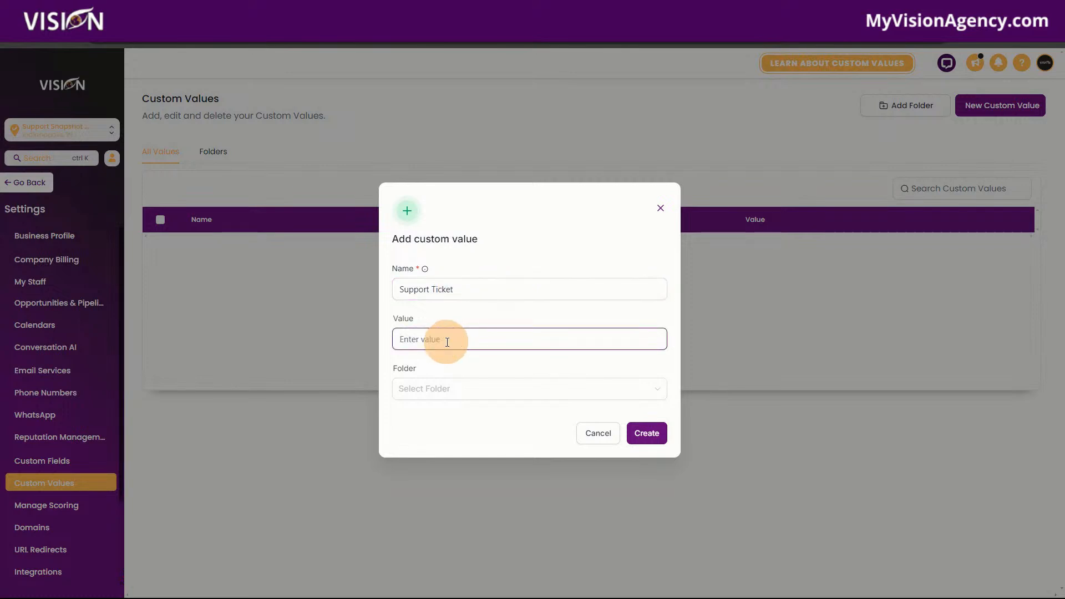
pyautogui.write('562847')
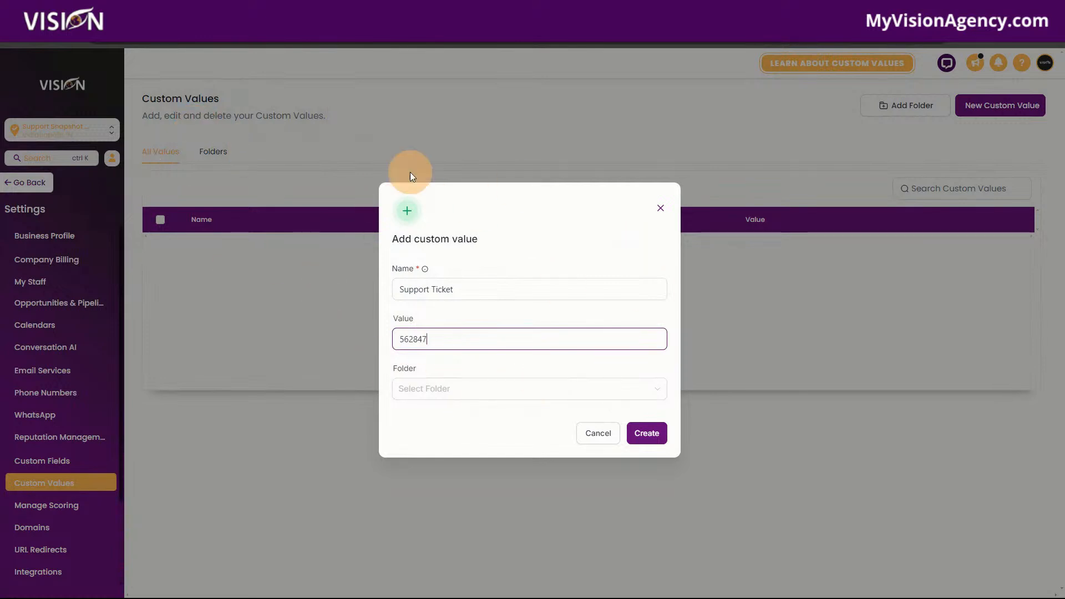
pyautogui.click(646, 438)
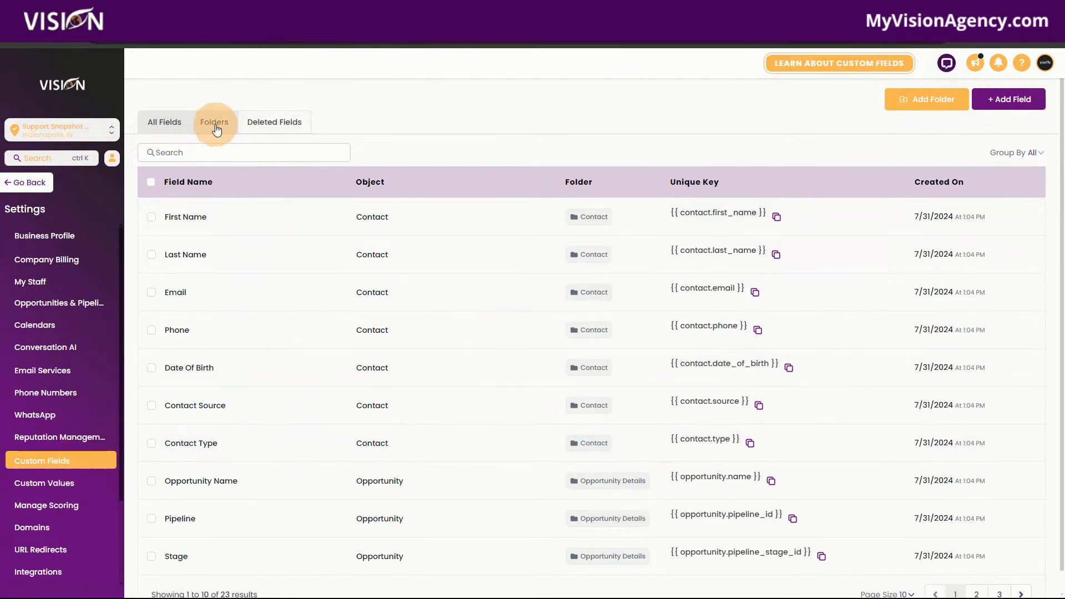
# Create a custom field folder named Support for the Contact object
pyautogui.click(216, 126)
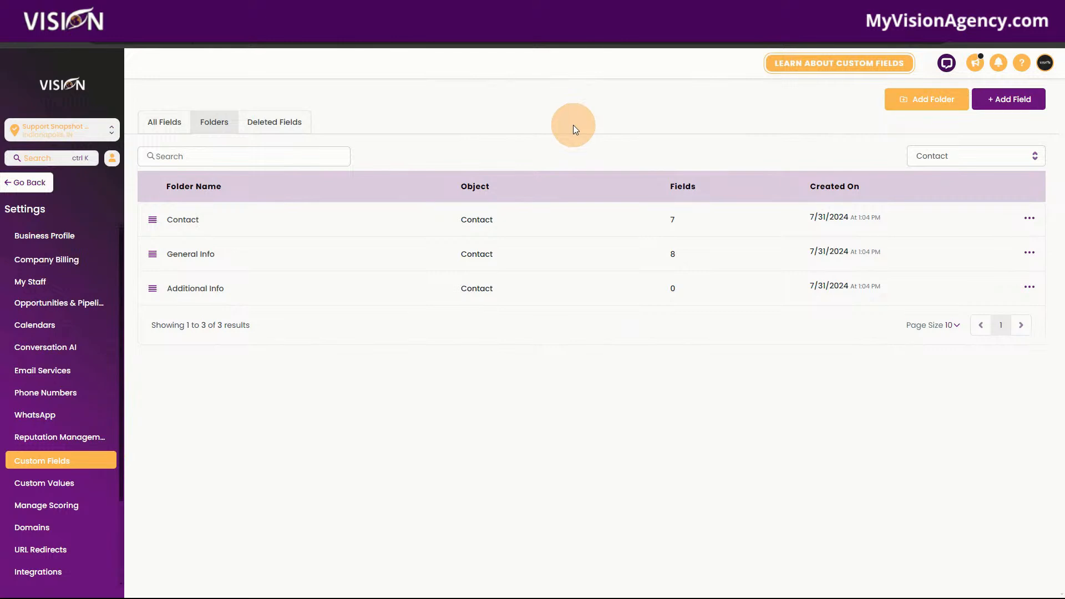
pyautogui.click(899, 101)
pyautogui.click(505, 298)
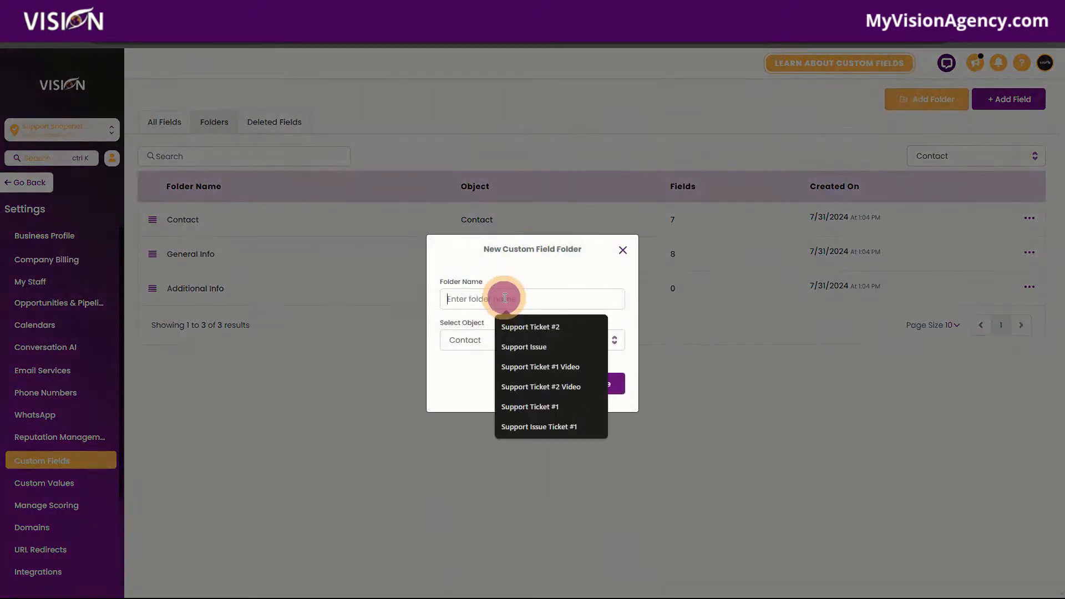
pyautogui.write('Support')
pyautogui.click(515, 269)
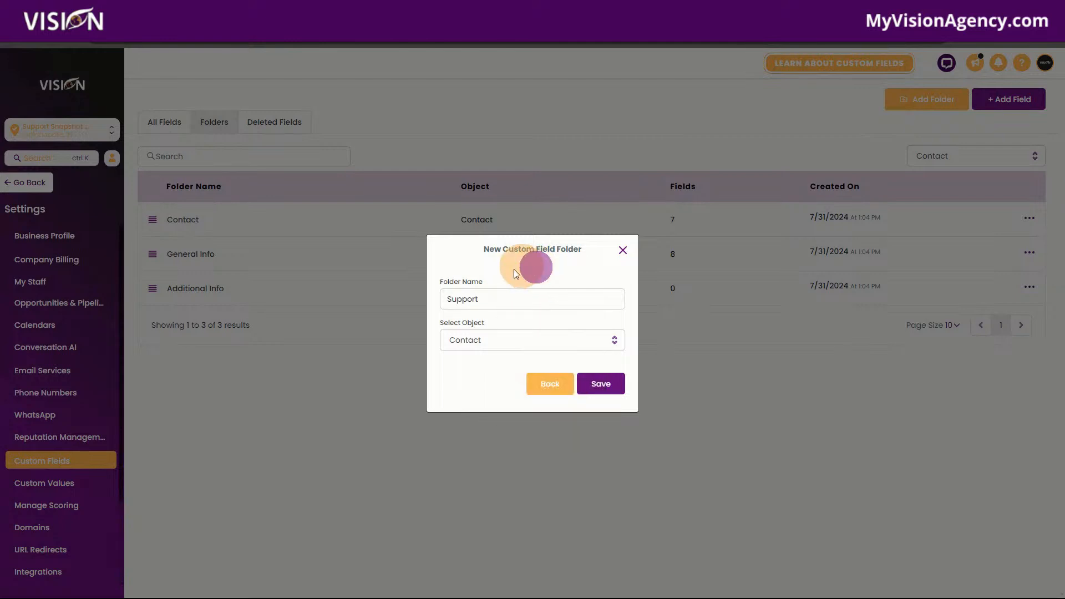
pyautogui.click(469, 342)
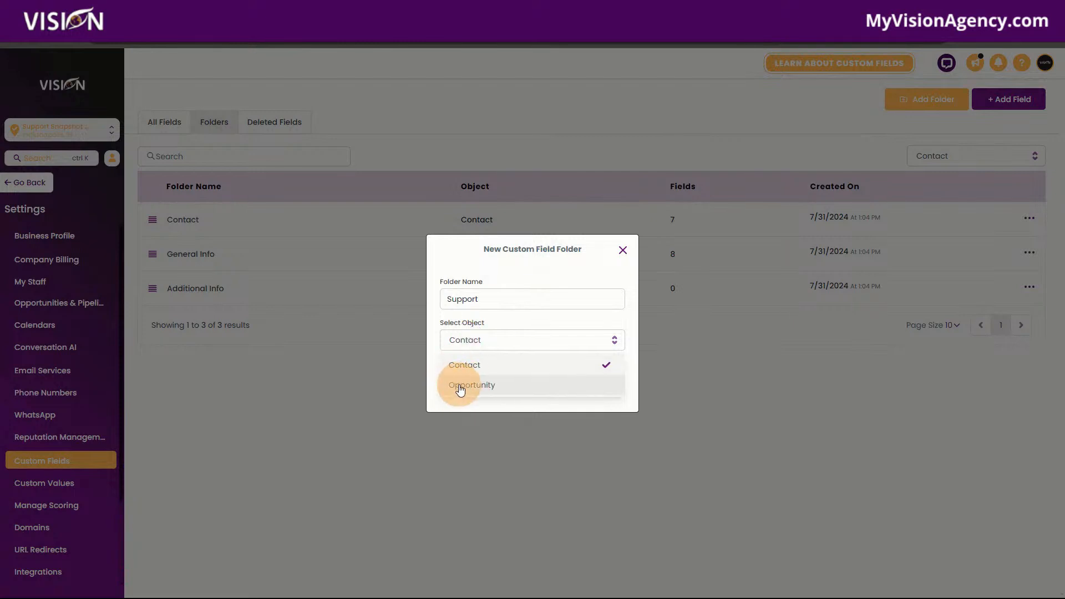
pyautogui.click(481, 314)
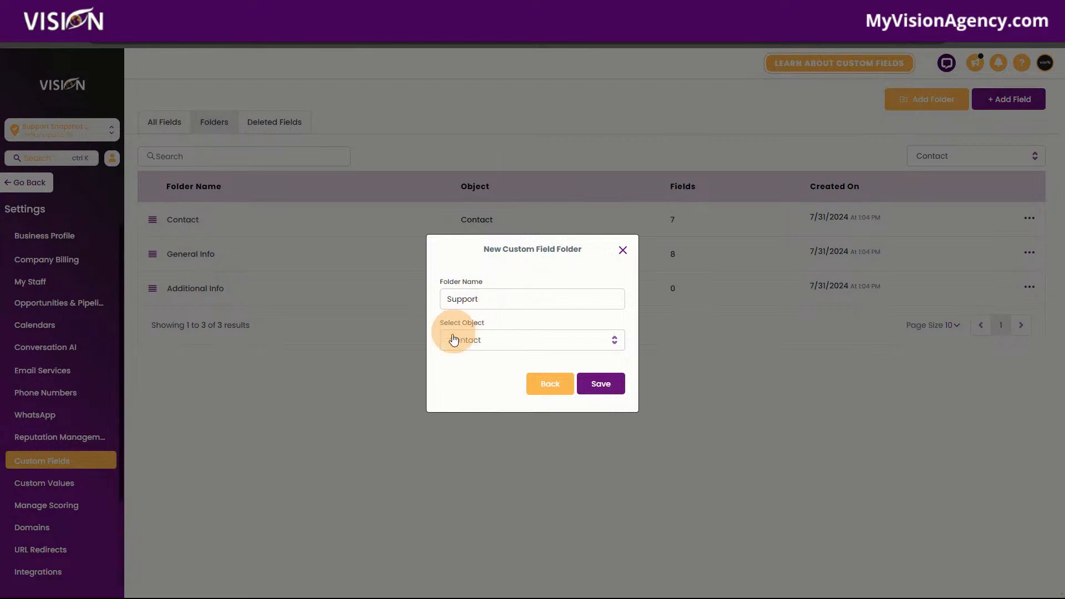
pyautogui.click(601, 384)
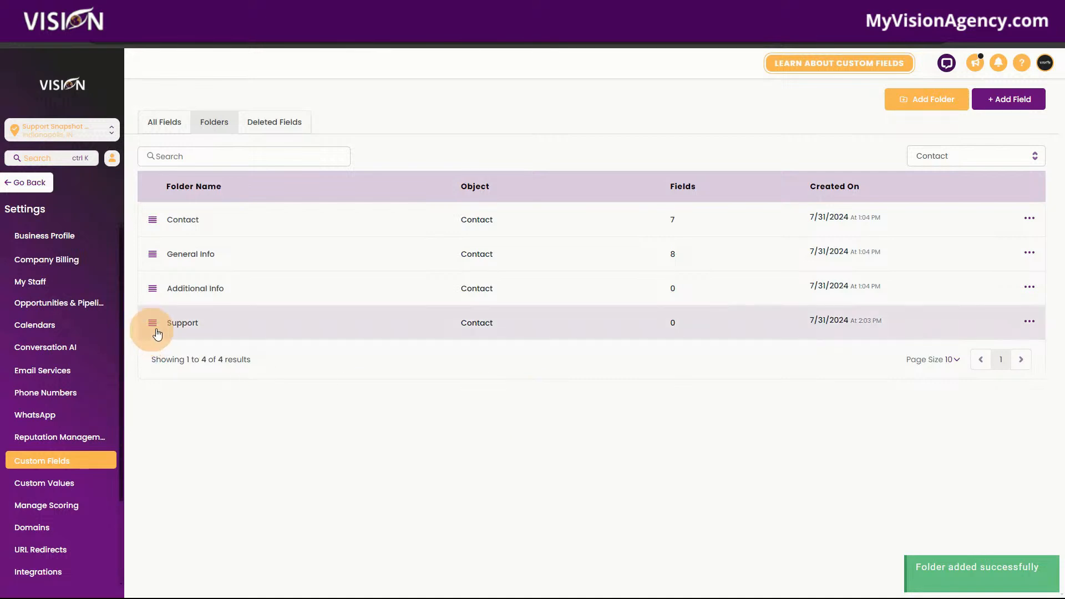
# Add a single-line custom field named Support URL for the Contact object inside the Support folder
pyautogui.click(177, 328)
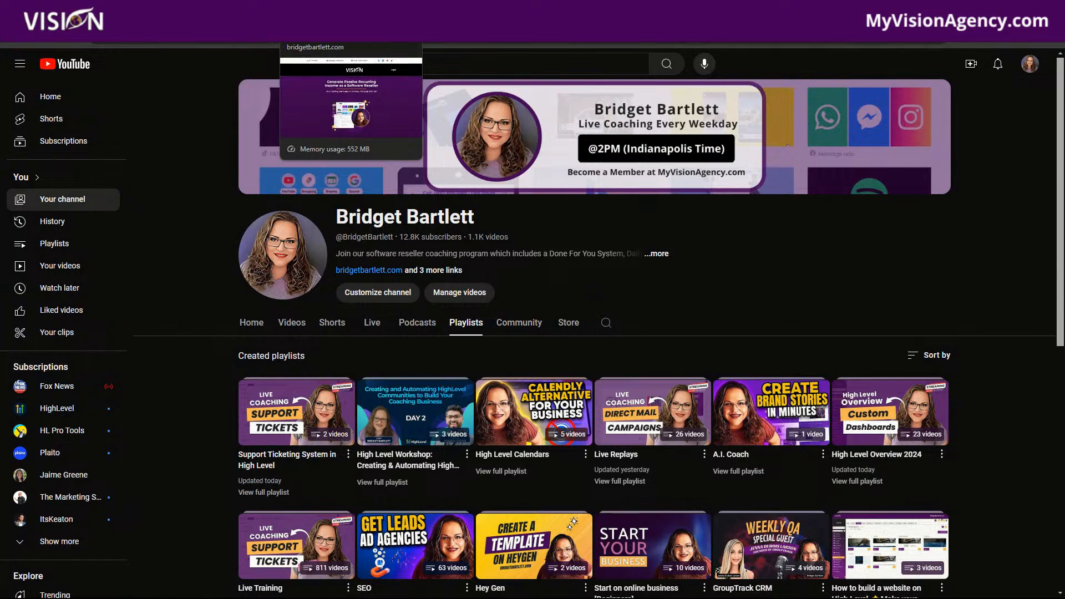
pyautogui.click(119, 11)
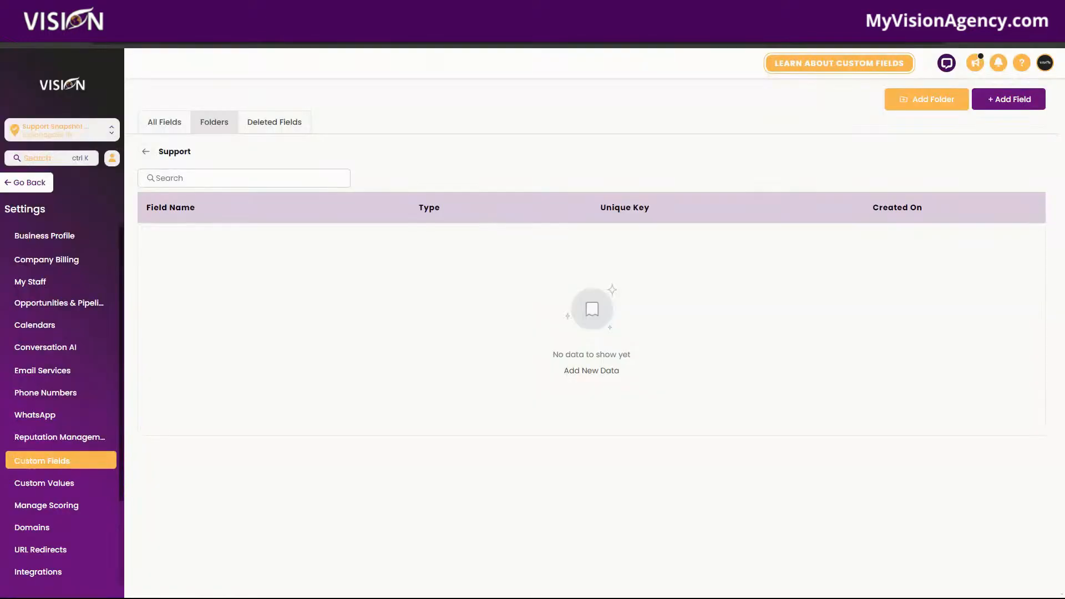
pyautogui.click(1013, 100)
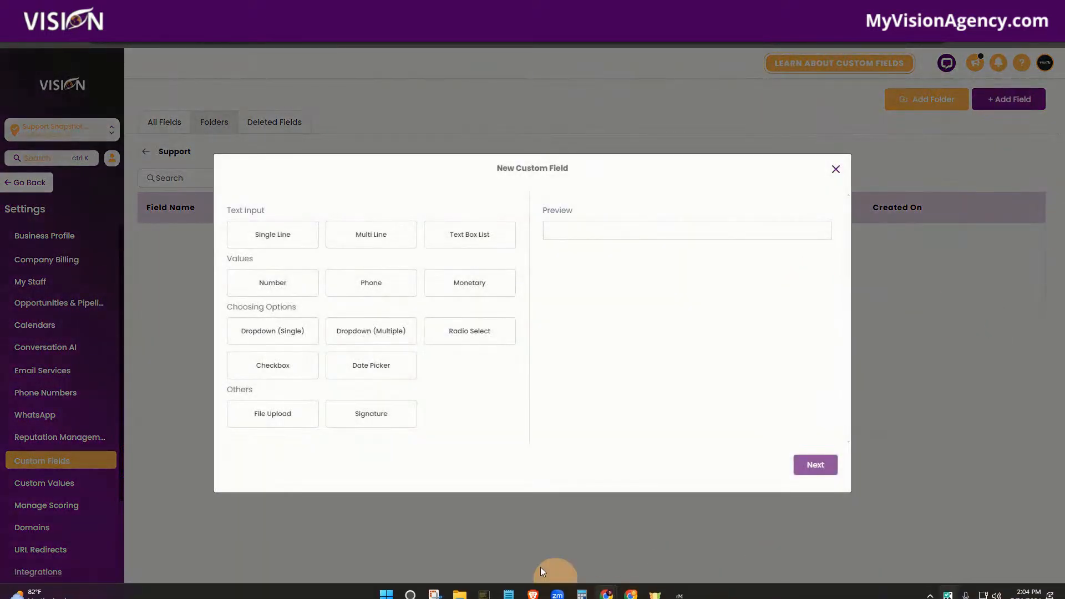
pyautogui.moveTo(606, 585)
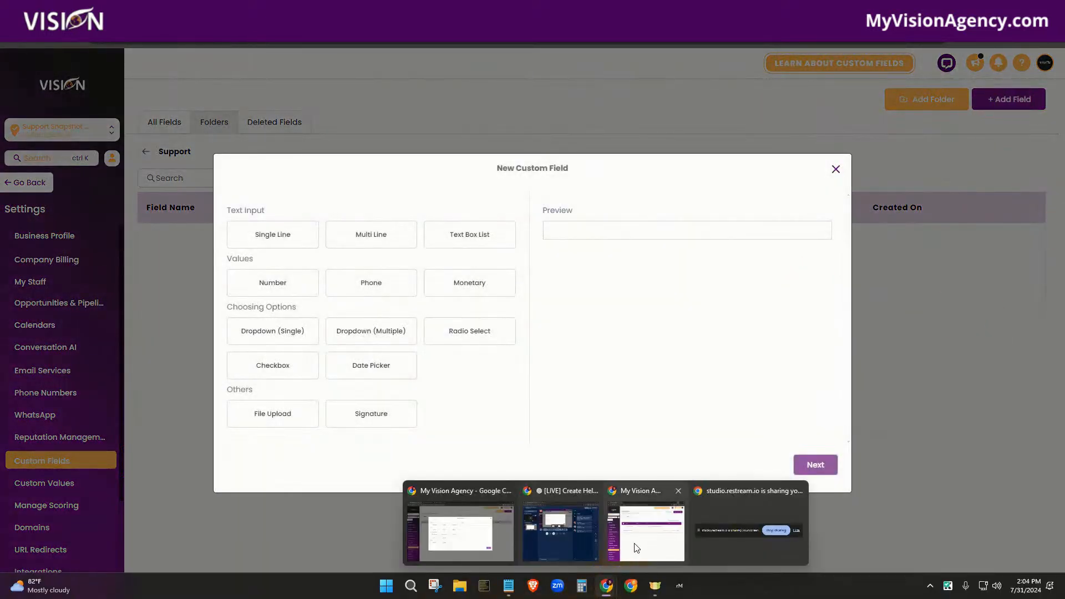
pyautogui.click(636, 548)
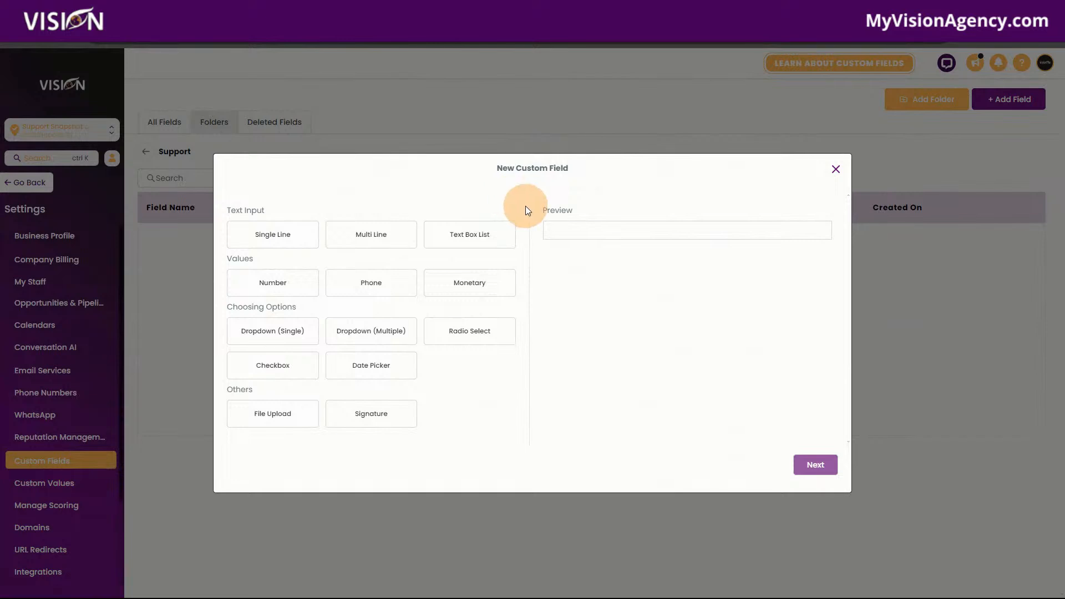
pyautogui.click(274, 237)
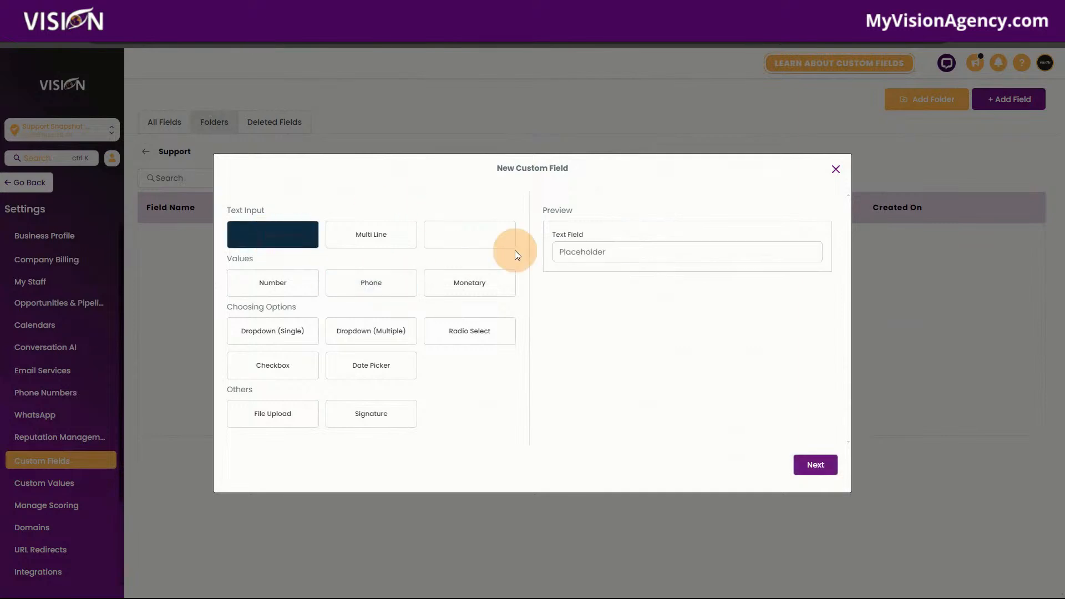
pyautogui.click(803, 468)
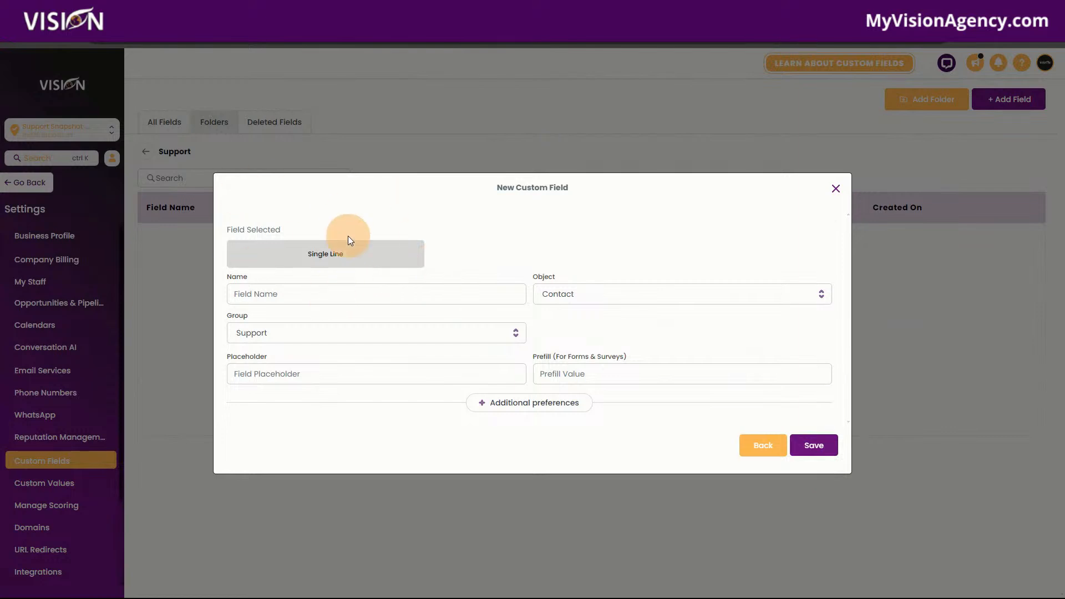
pyautogui.click(391, 291)
pyautogui.write('Support URL')
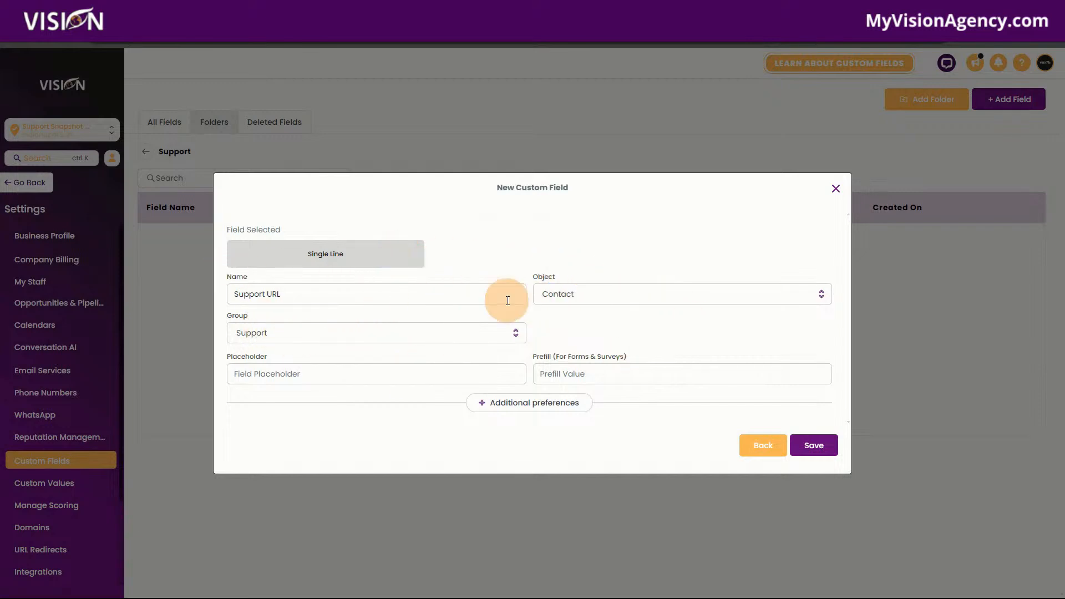
pyautogui.click(820, 445)
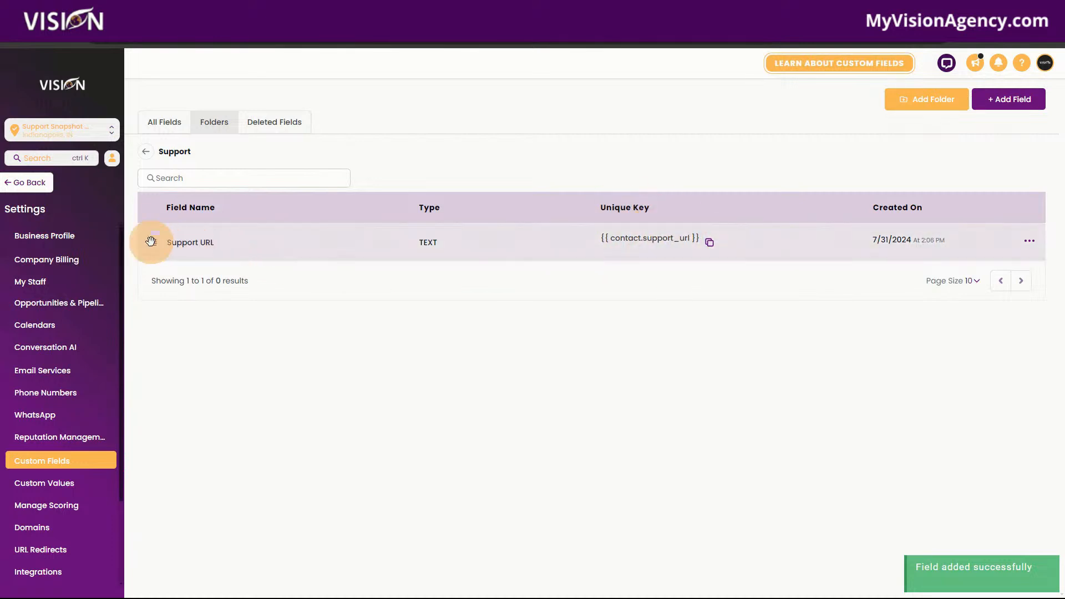
pyautogui.moveTo(168, 242); pyautogui.dragTo(217, 241)
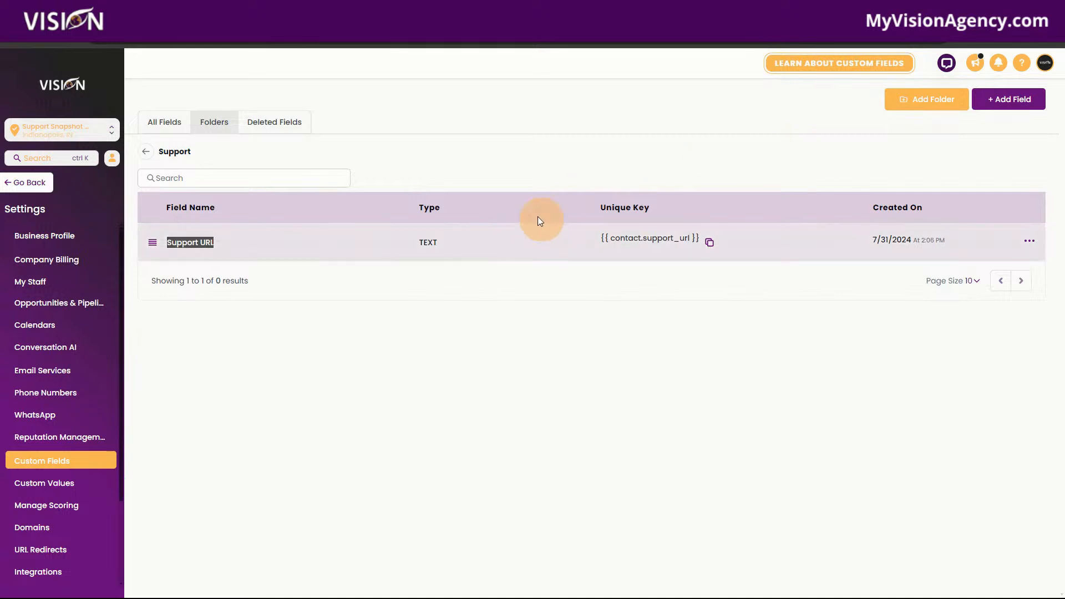
# Add a single-line custom field named Support Issue for the Contact object to the Support folder
pyautogui.click(998, 104)
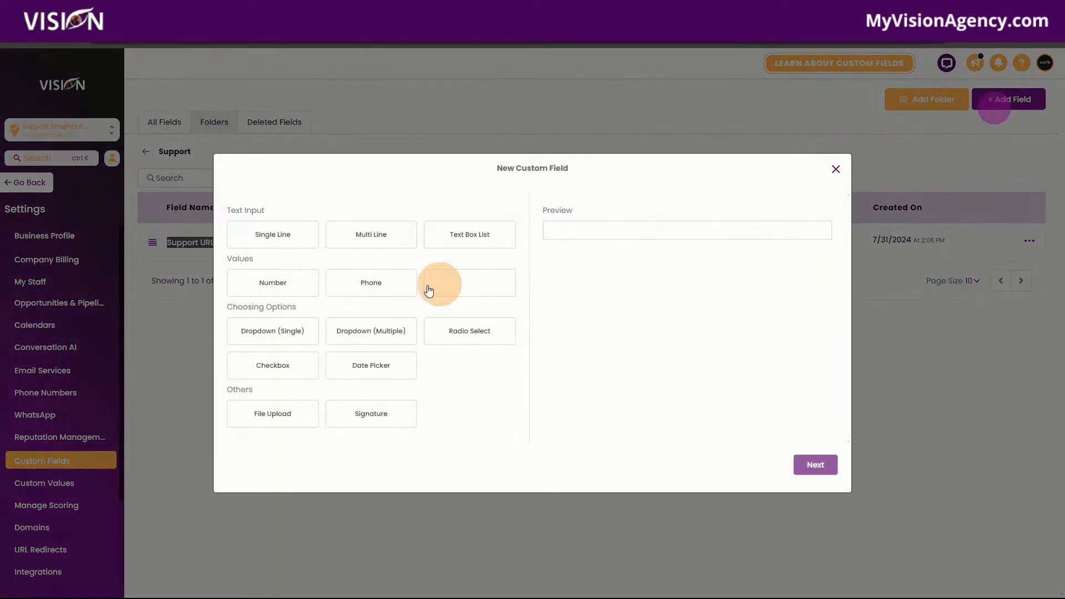
pyautogui.click(286, 246)
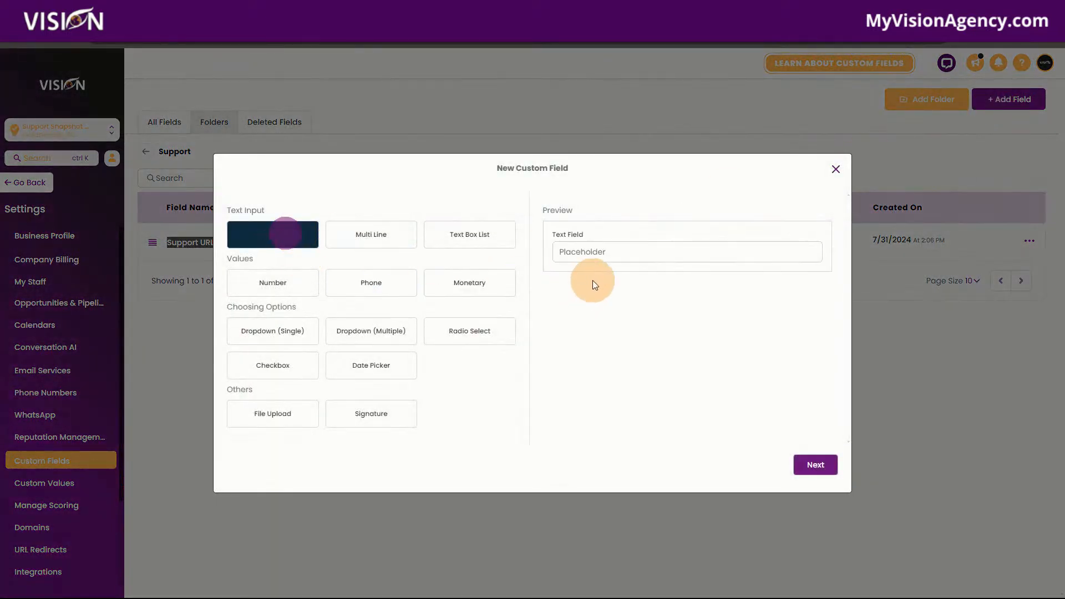
pyautogui.click(815, 465)
pyautogui.click(305, 292)
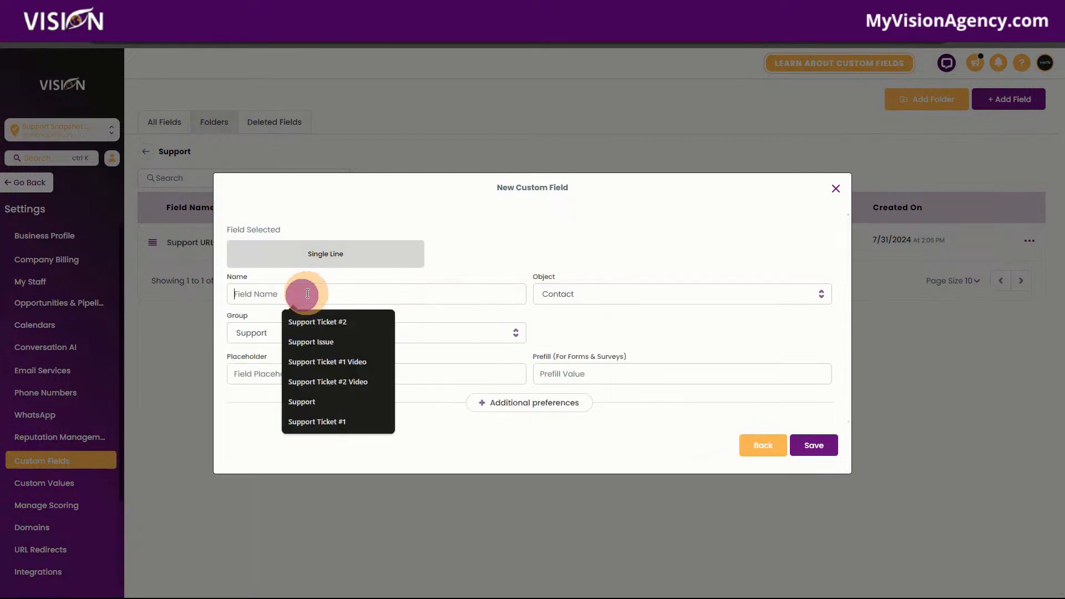
pyautogui.write('Support Issue')
pyautogui.click(477, 251)
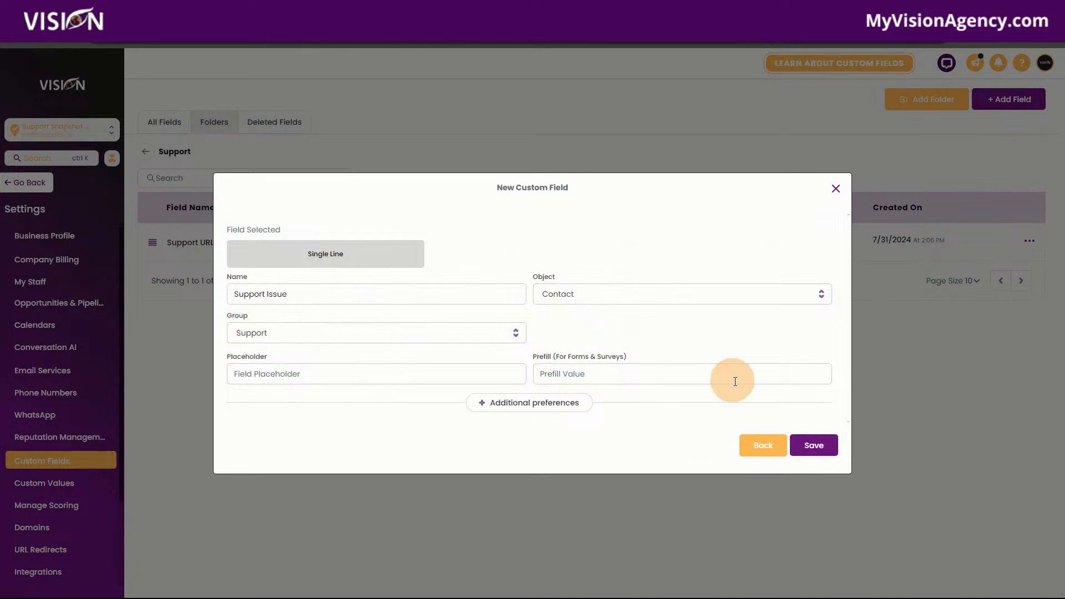
pyautogui.click(814, 443)
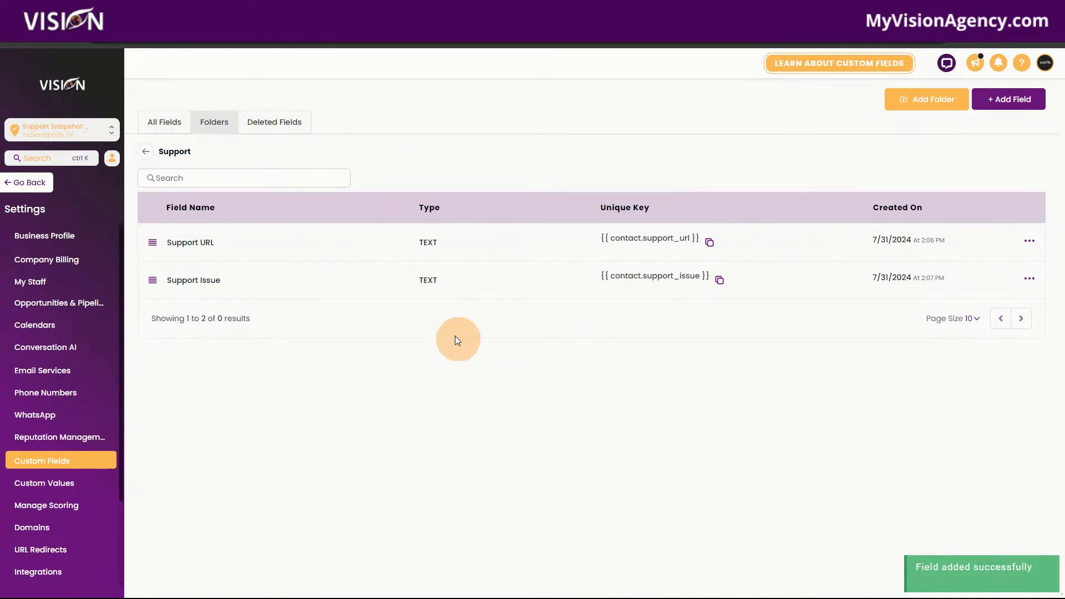
# Add a number custom field named Support Ticket #1 for the Contact object to the Support folder
pyautogui.click(1008, 100)
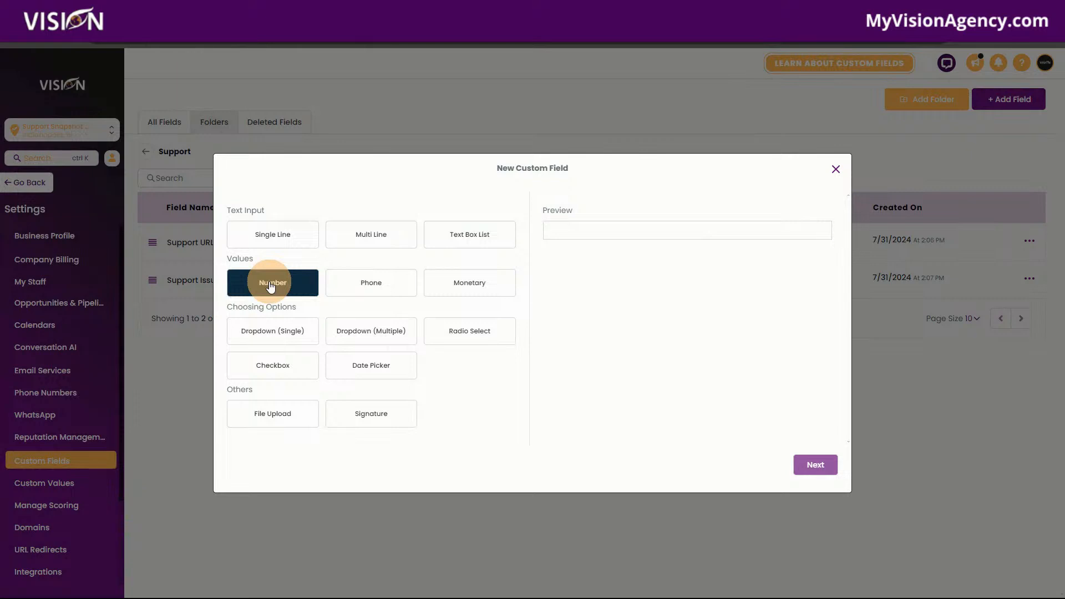
pyautogui.click(271, 284)
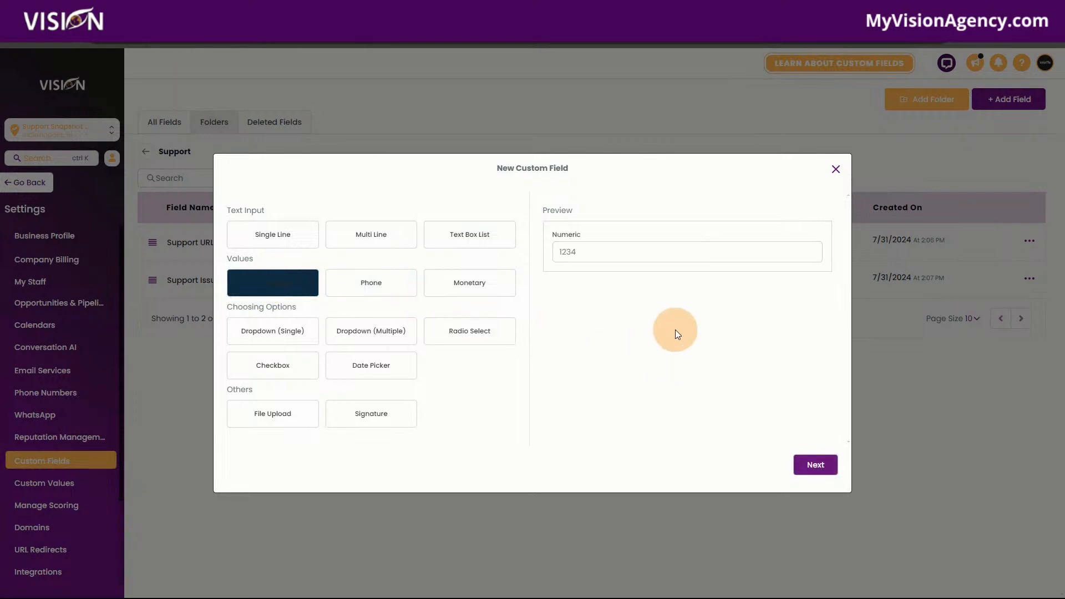
pyautogui.click(790, 465)
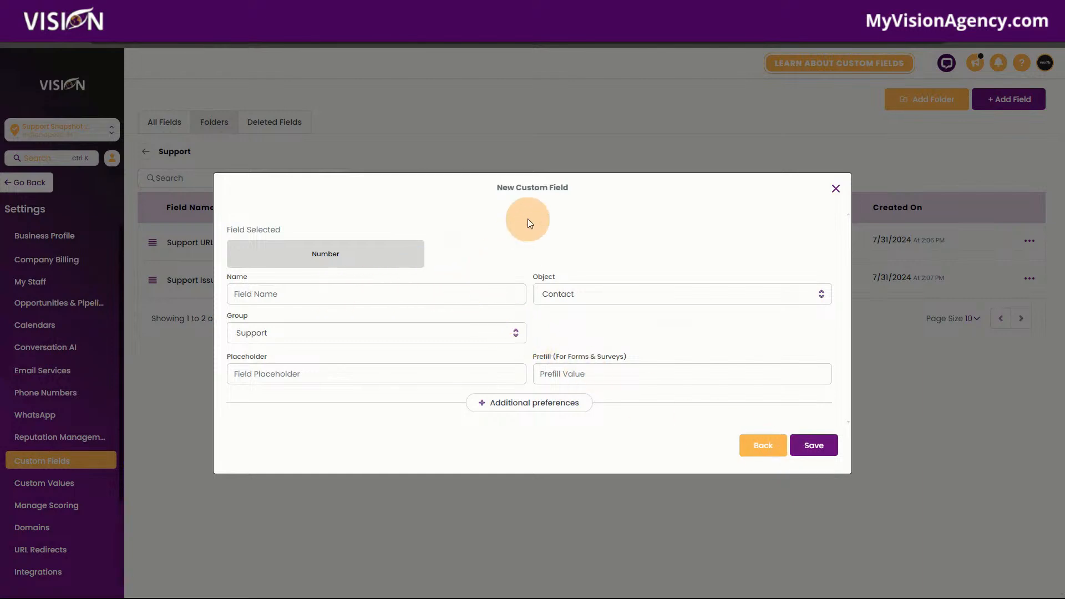
pyautogui.click(373, 294)
pyautogui.write('Support Ticket #1')
pyautogui.click(495, 224)
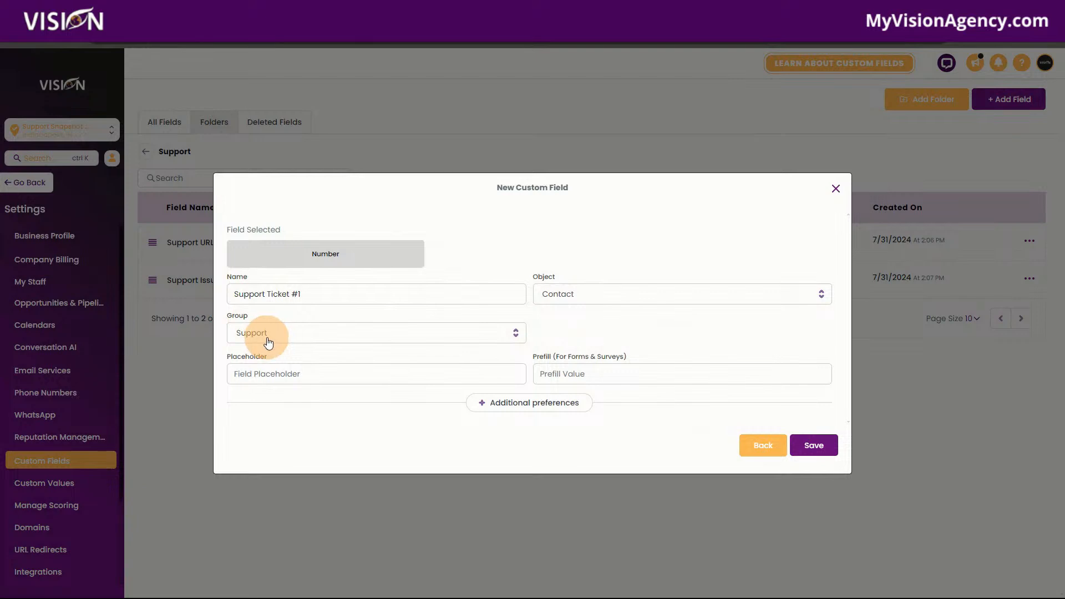
pyautogui.click(810, 444)
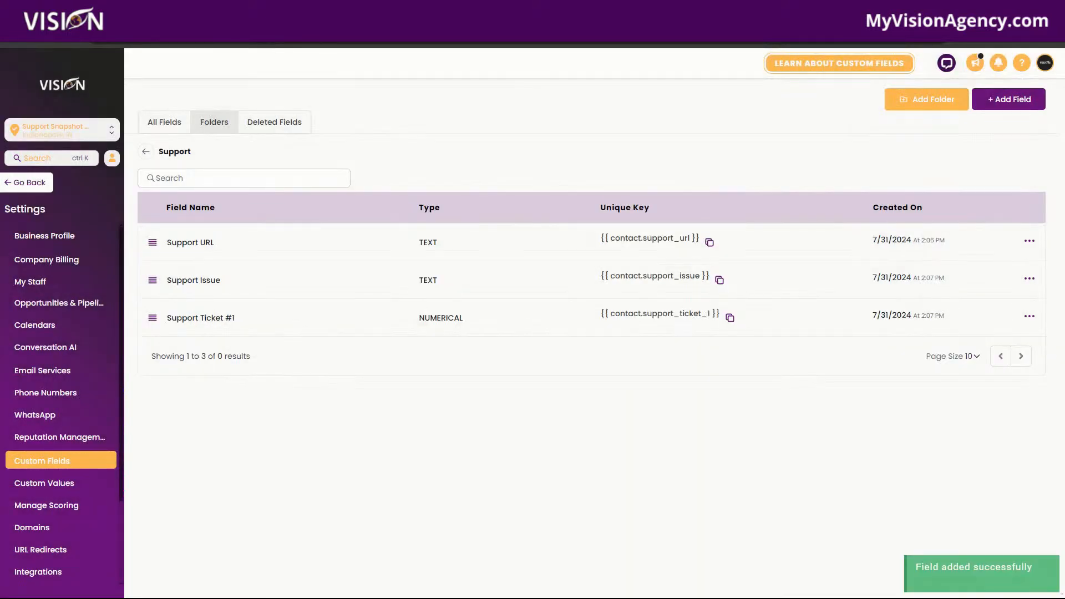
# Add a multi-line custom field named Support Issue Ticket #1 for the Contact object to the Support folder
pyautogui.click(1007, 104)
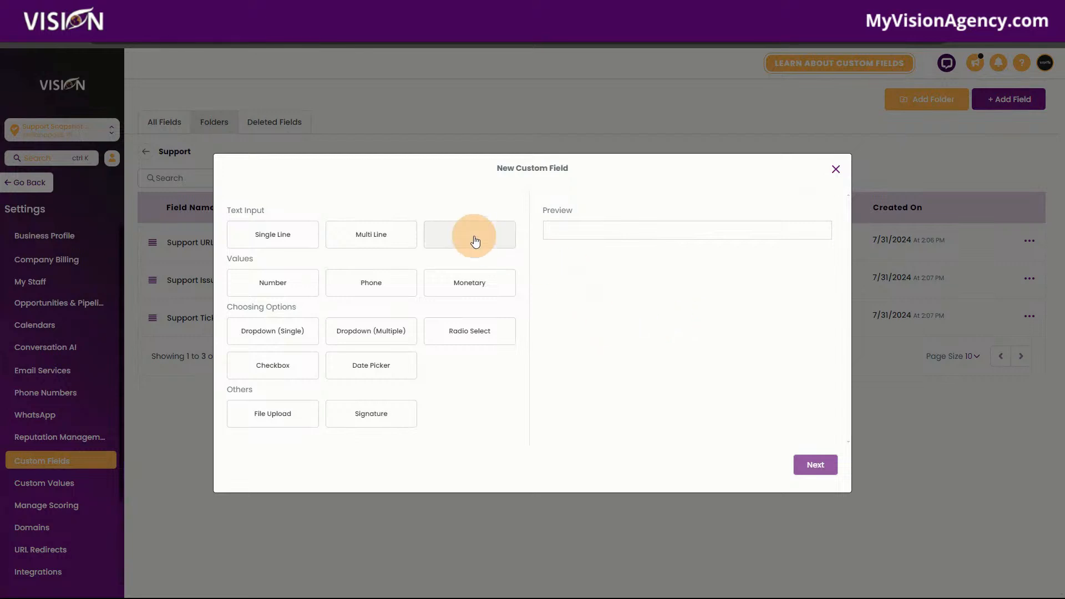
pyautogui.click(374, 237)
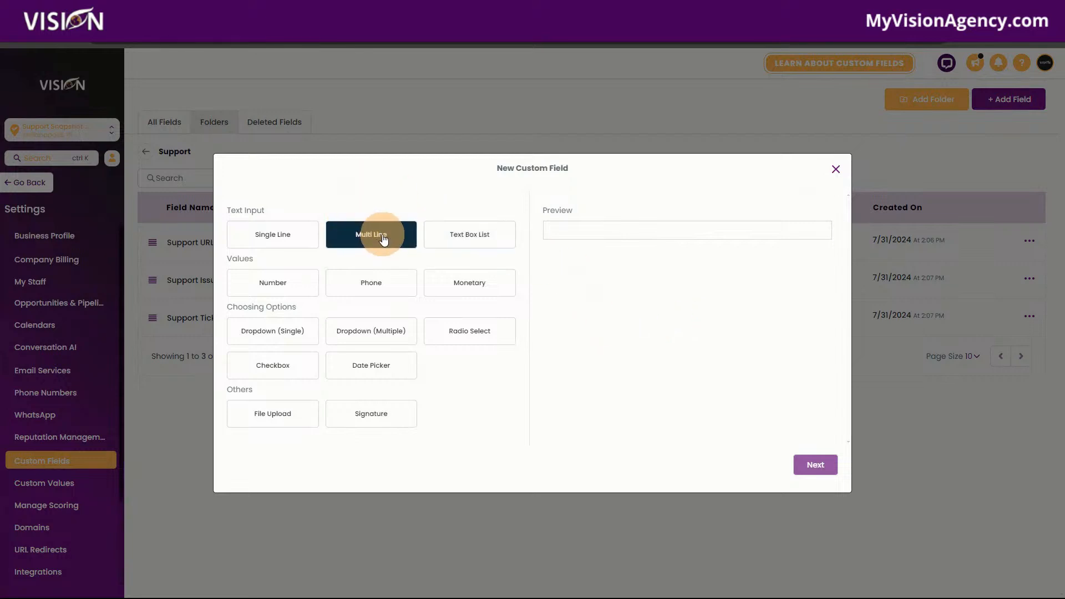
pyautogui.click(275, 233)
pyautogui.click(370, 244)
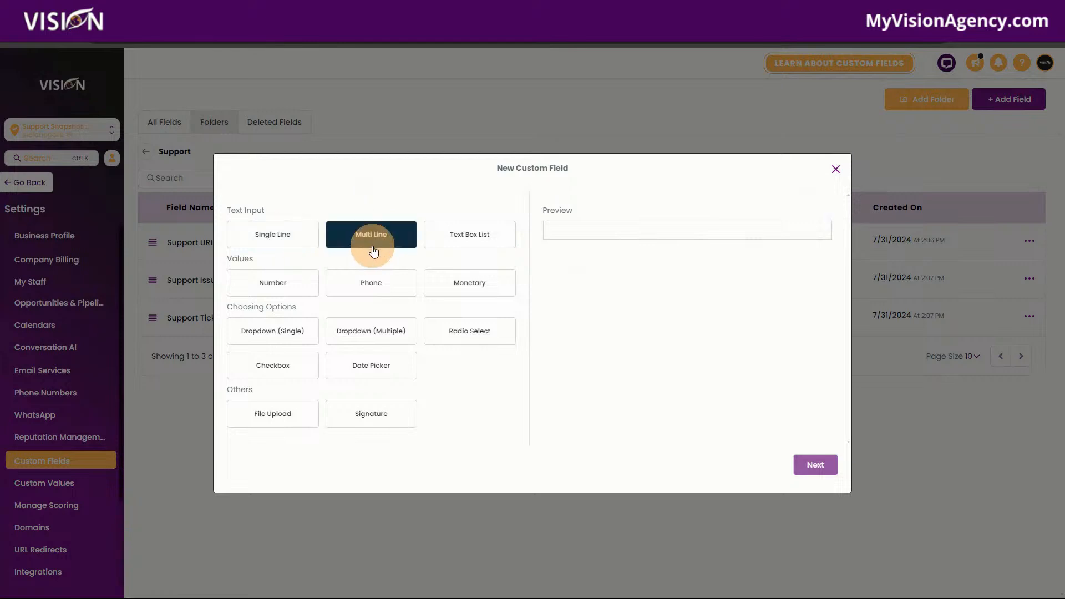
pyautogui.click(271, 234)
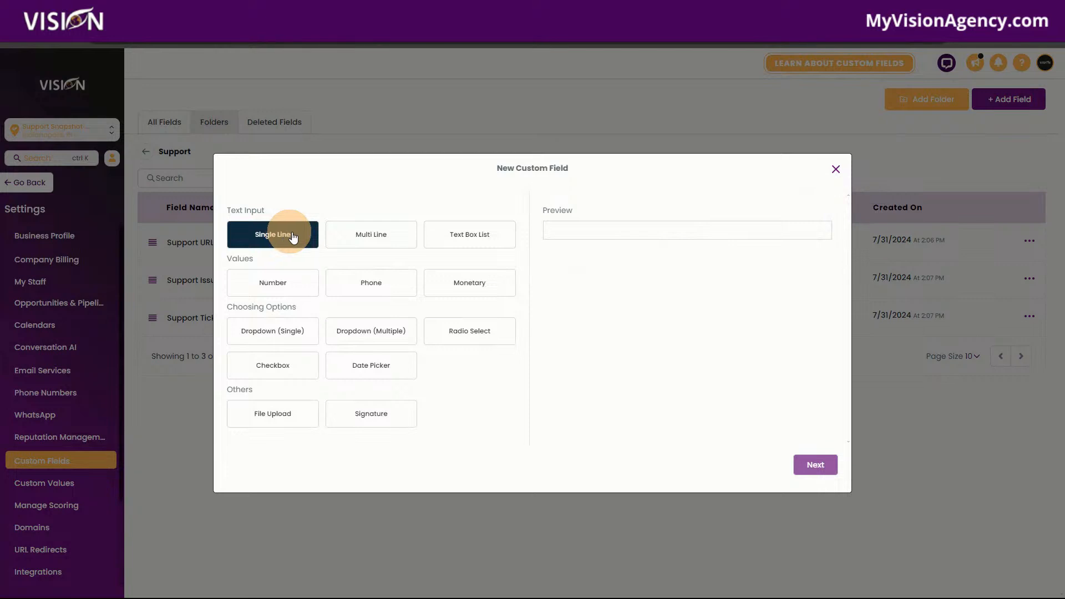
pyautogui.click(391, 237)
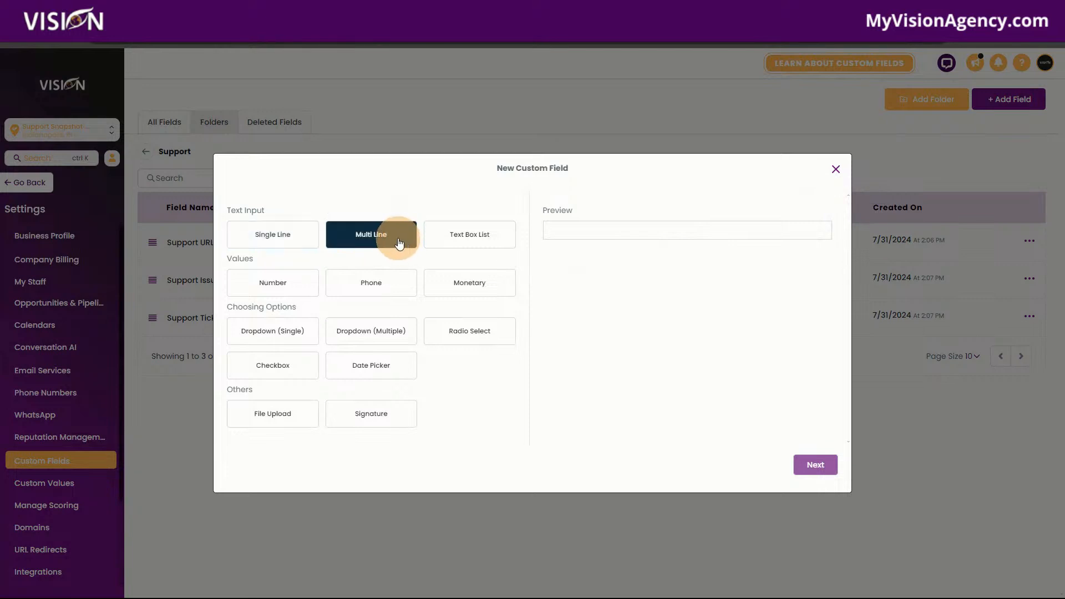
pyautogui.click(366, 223)
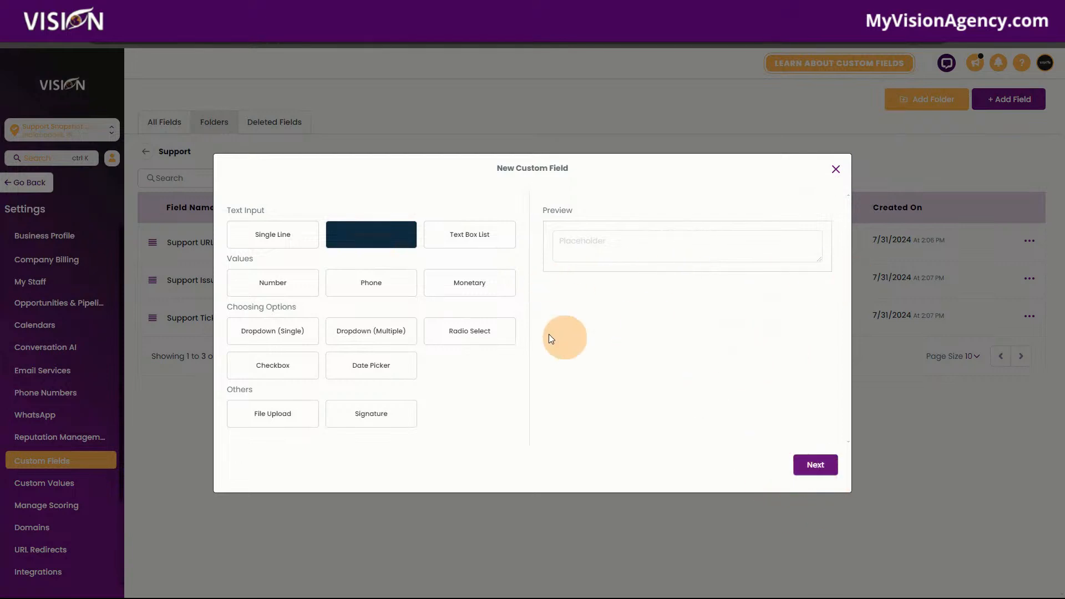
pyautogui.click(813, 466)
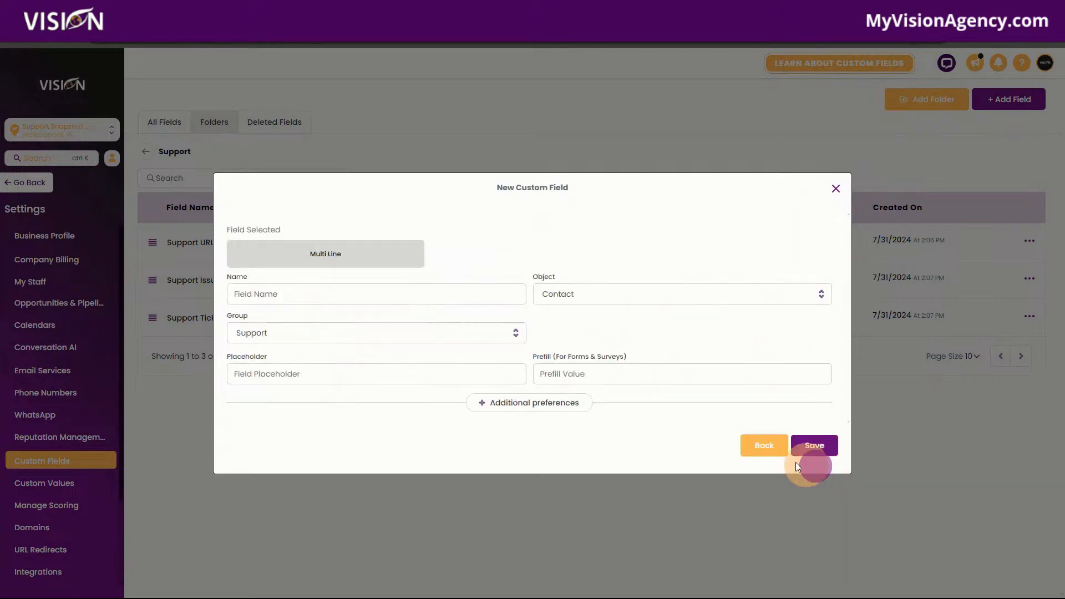
pyautogui.click(334, 293)
pyautogui.write('Support Issue Ticket #1')
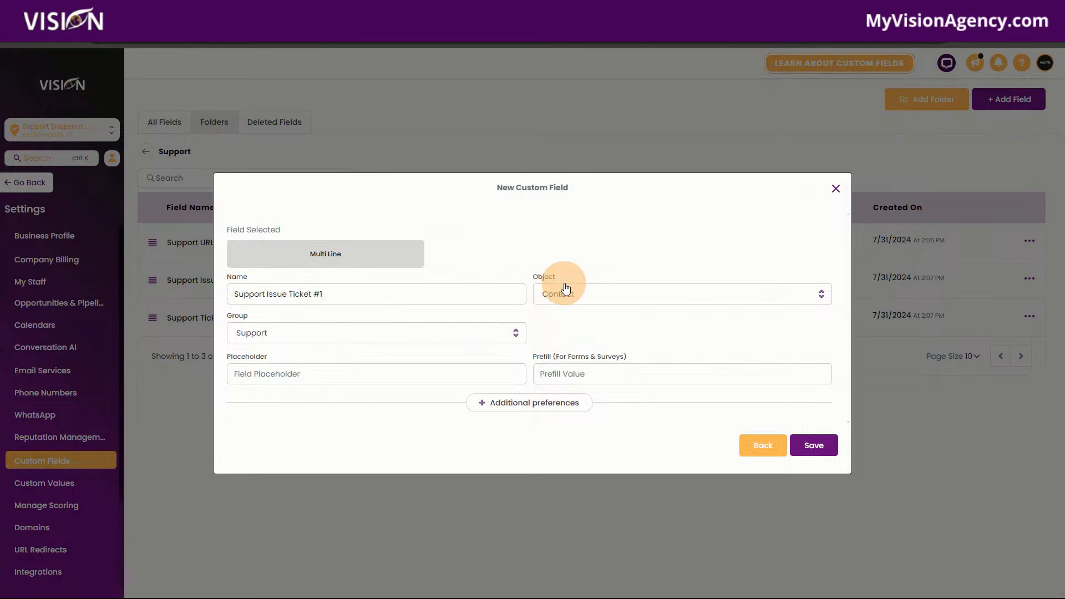
pyautogui.click(815, 447)
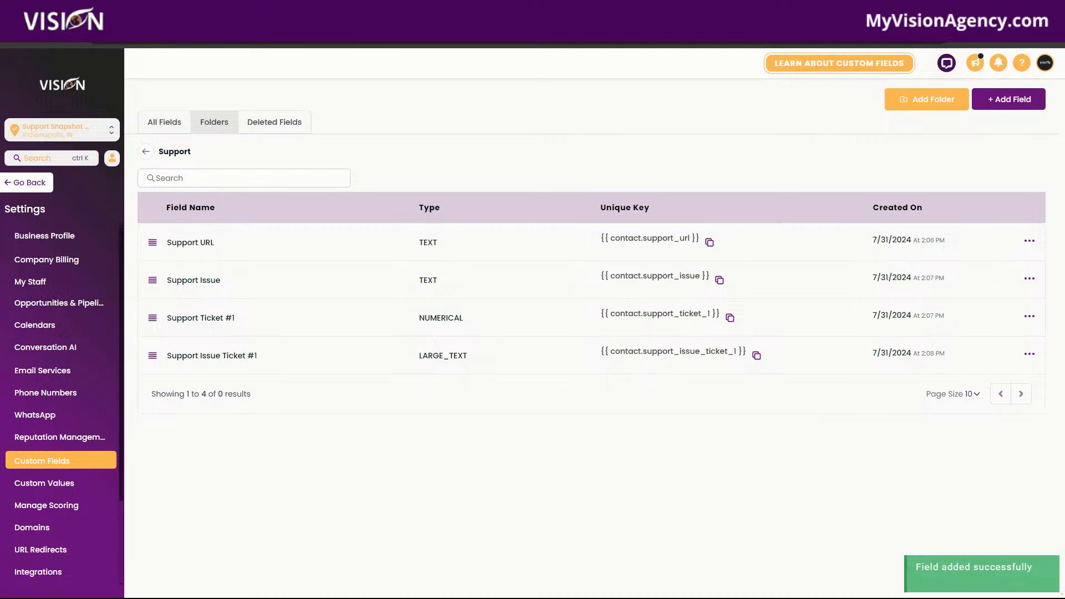
# Add a single-line custom field named Support Ticket #1 Video for the Contact object to the Support folder
pyautogui.click(1008, 100)
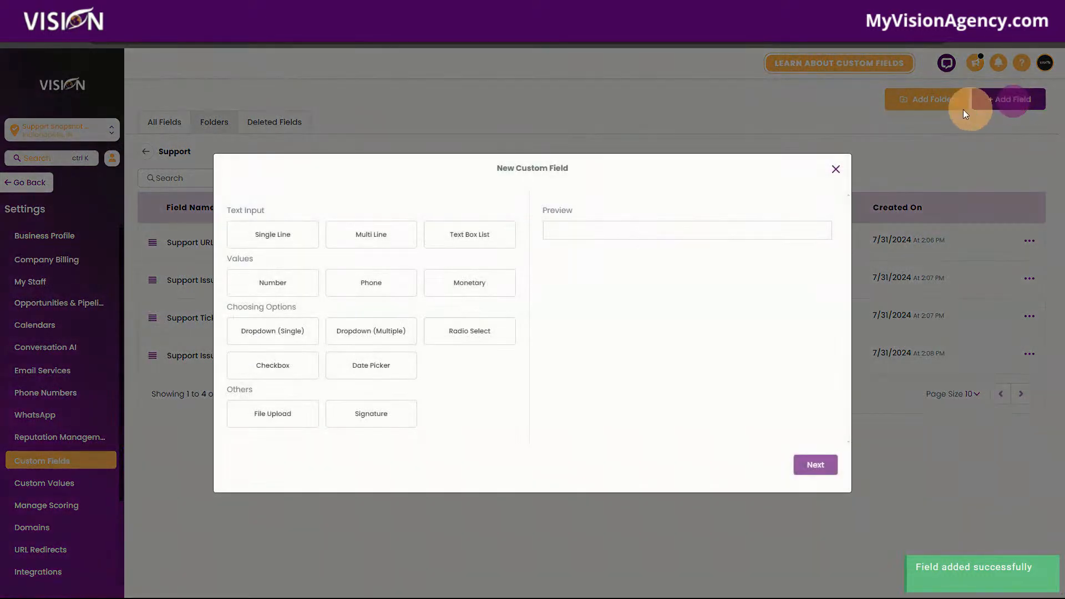
pyautogui.click(290, 235)
pyautogui.click(815, 464)
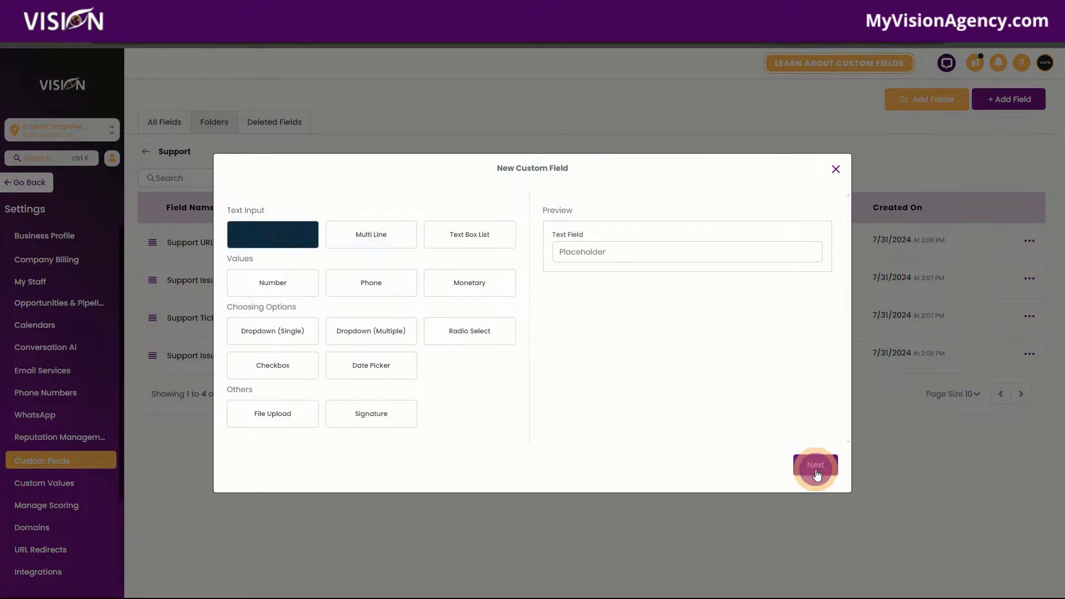
pyautogui.click(333, 295)
pyautogui.write('Support Ticket #1 Video')
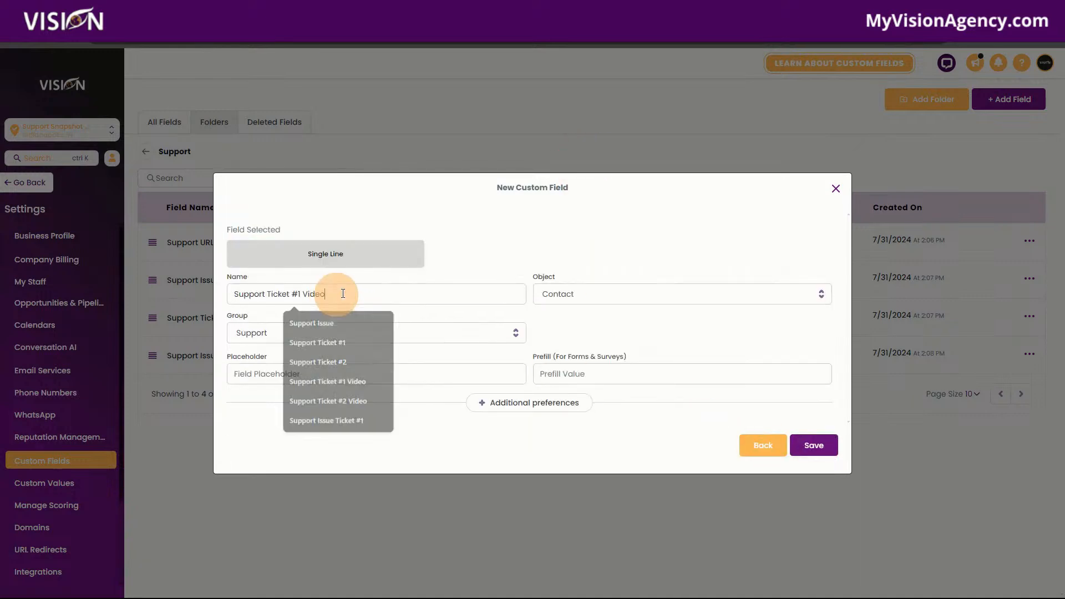
pyautogui.click(491, 231)
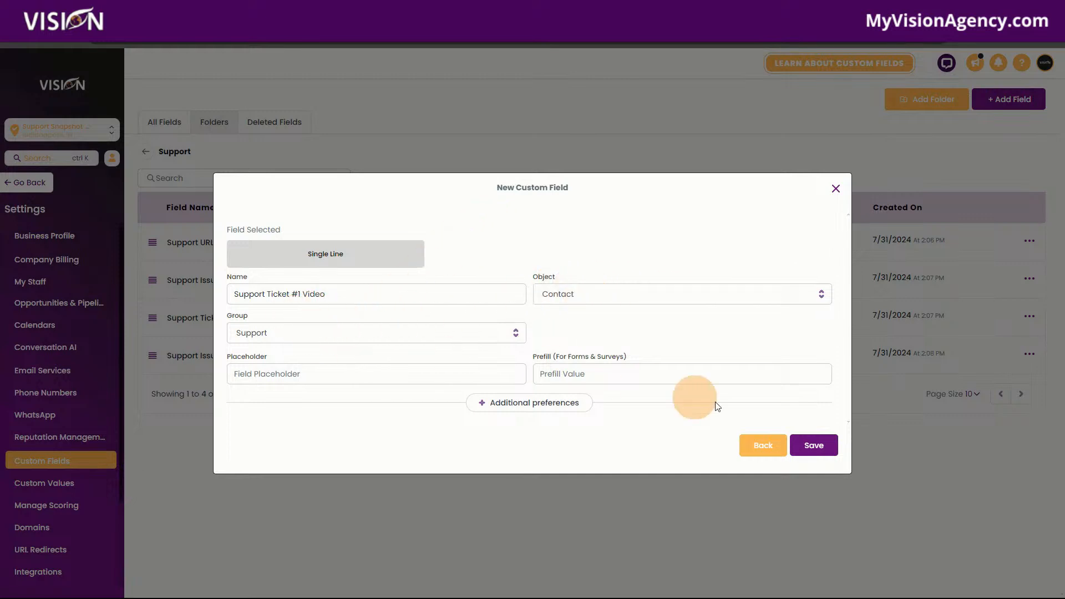
pyautogui.click(808, 445)
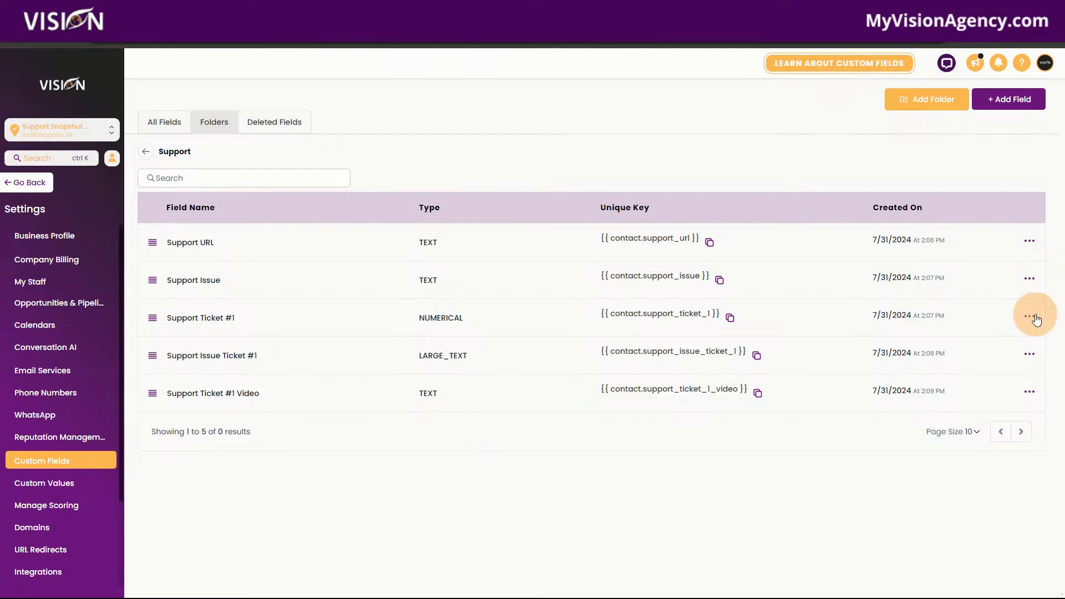
# Add a number custom field named Support Ticket #2 for the Contact object to the Support folder
pyautogui.click(1016, 100)
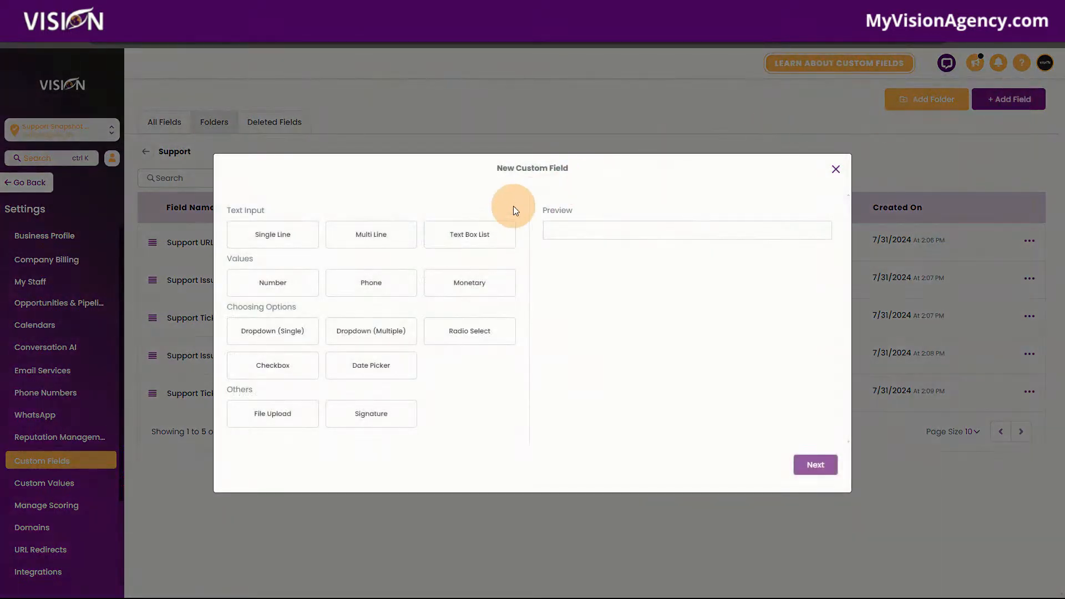
pyautogui.click(282, 233)
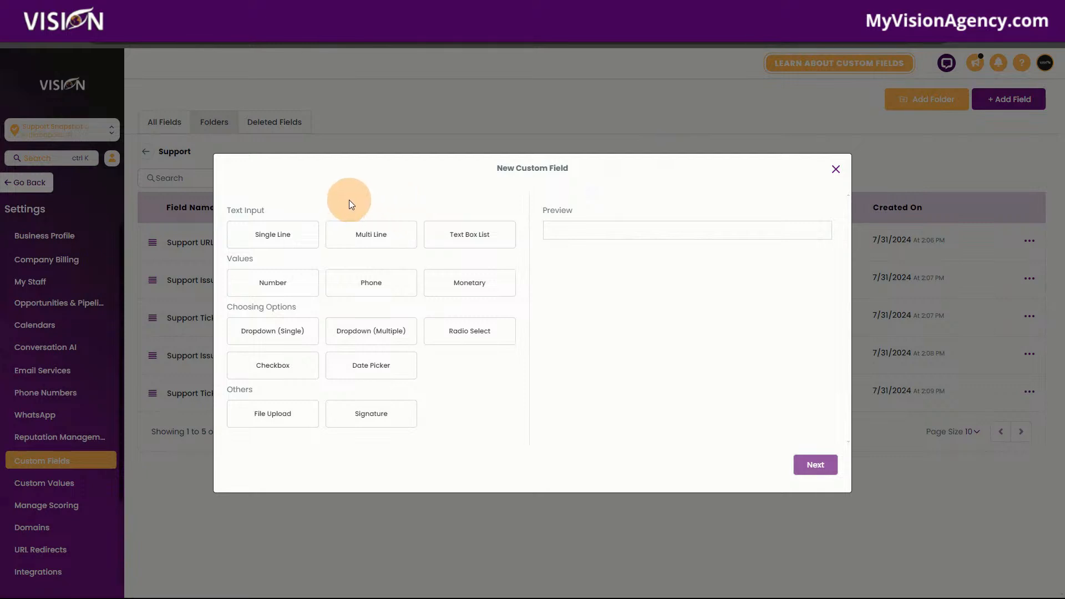
pyautogui.click(272, 280)
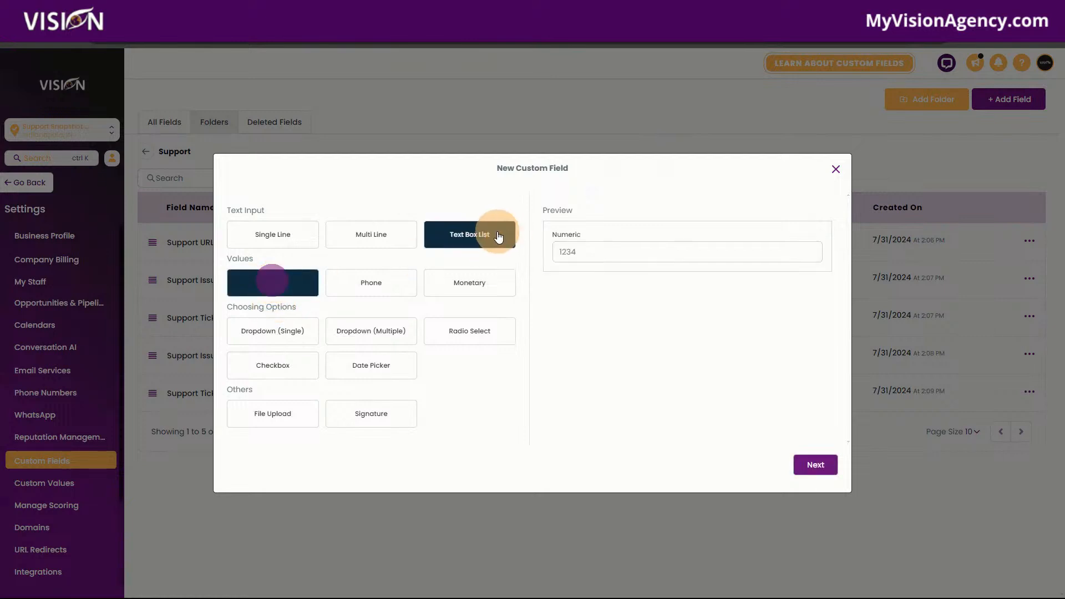
pyautogui.click(809, 465)
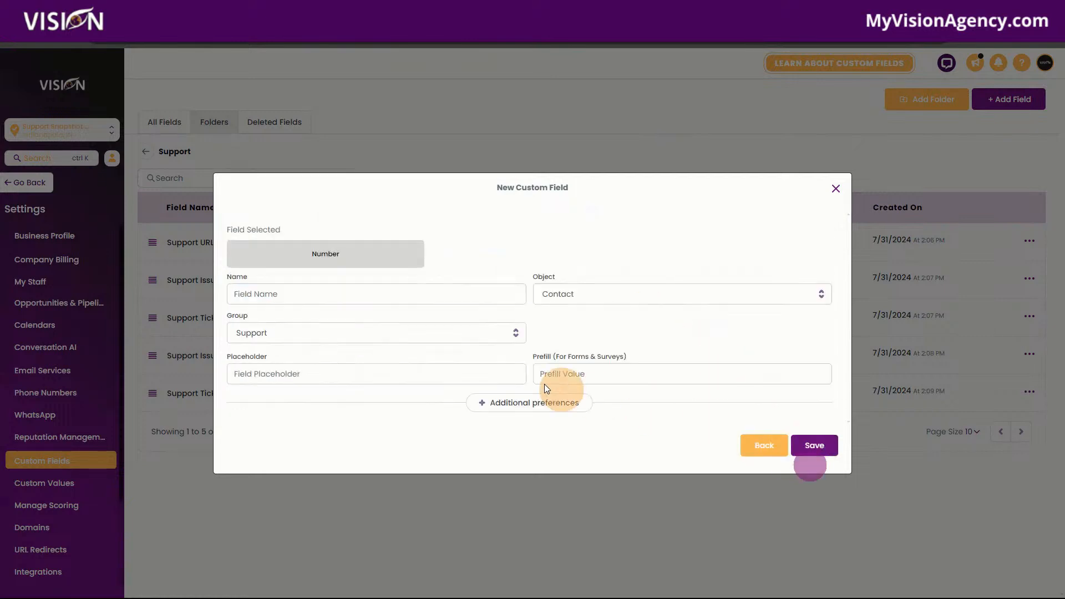
pyautogui.click(361, 295)
pyautogui.write('Support Ticket #2')
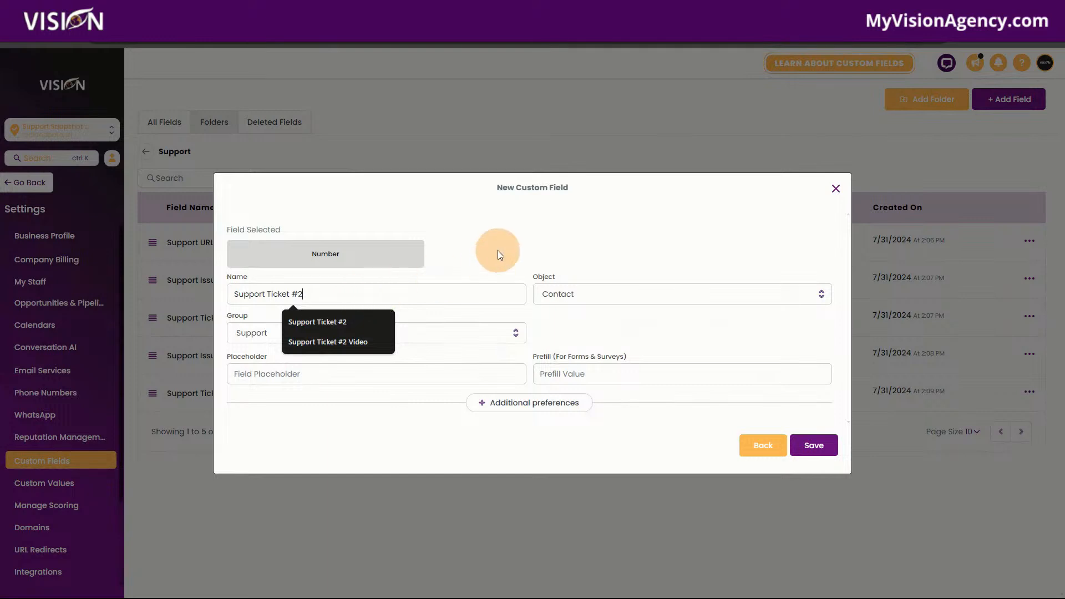
pyautogui.click(496, 250)
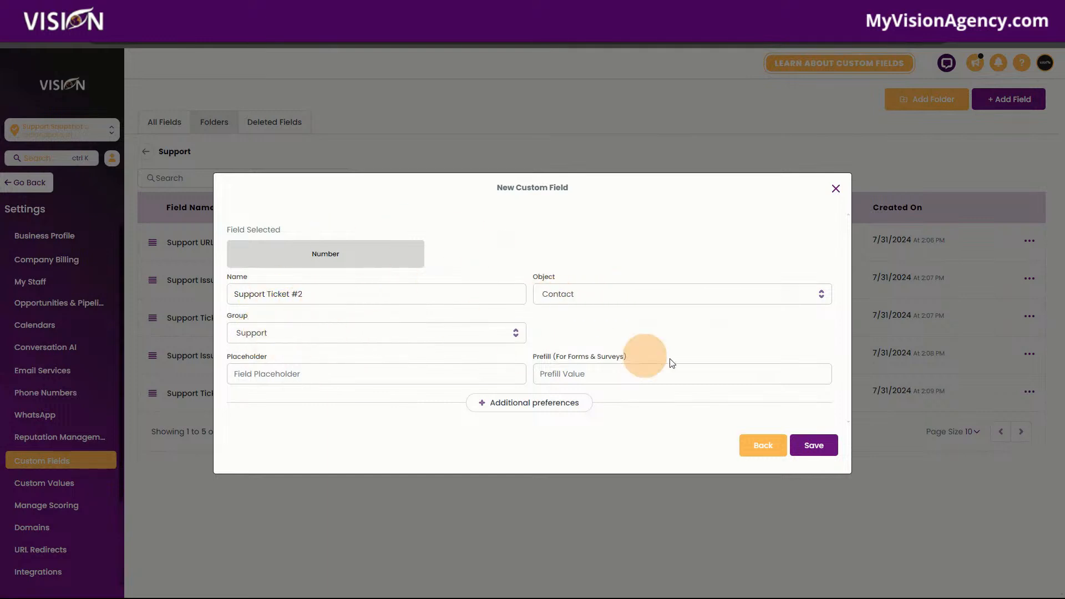
pyautogui.click(814, 444)
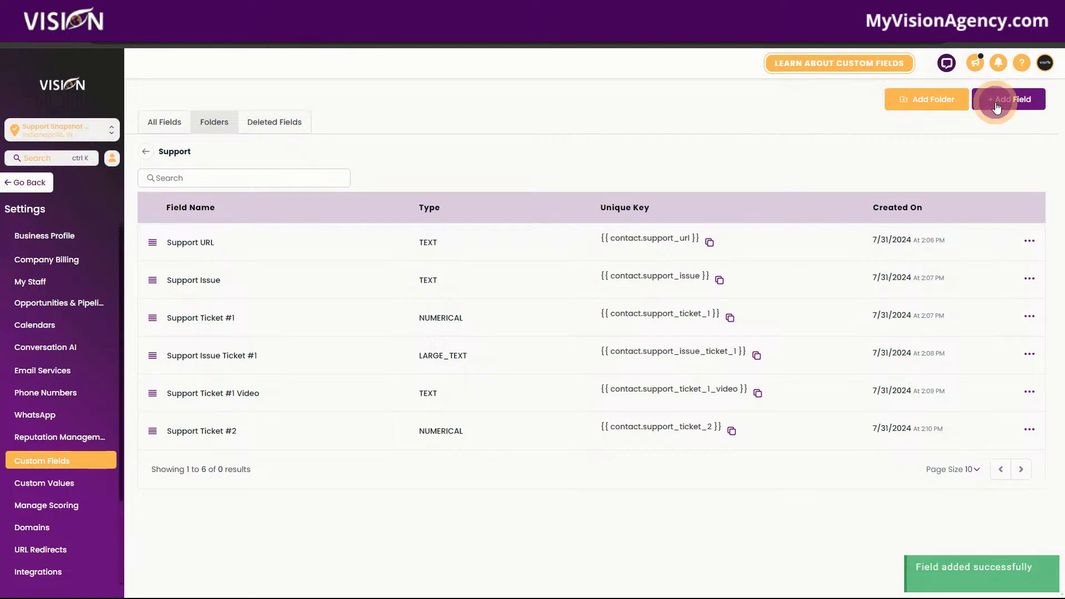
# Add a multi-line custom field named Support Issue Ticket #2 for the Contact object to the Support folder
pyautogui.click(1009, 98)
pyautogui.click(320, 243)
pyautogui.click(368, 234)
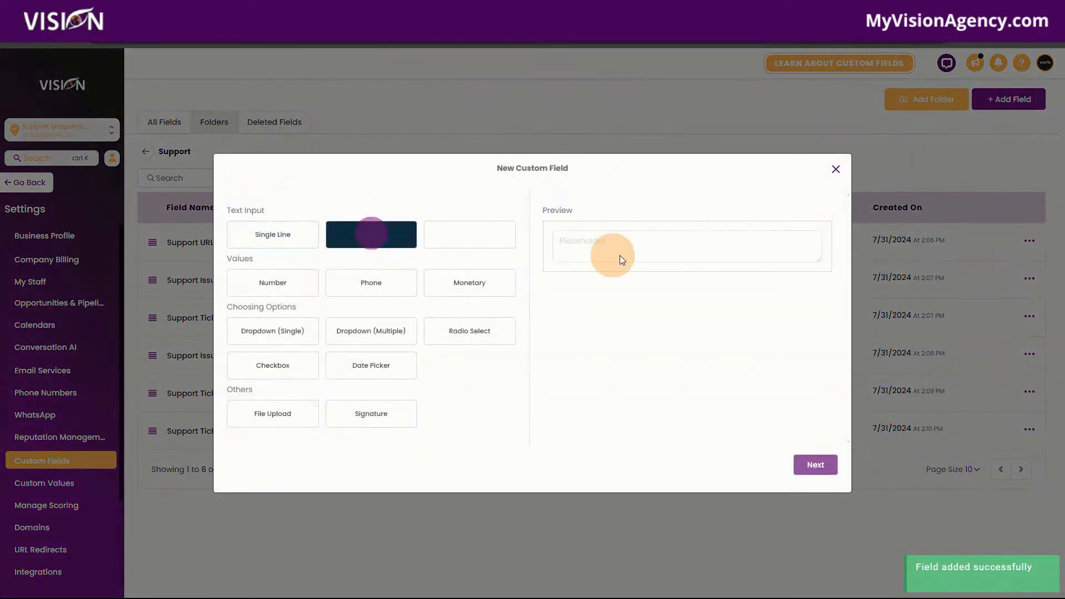
pyautogui.click(823, 465)
pyautogui.click(351, 294)
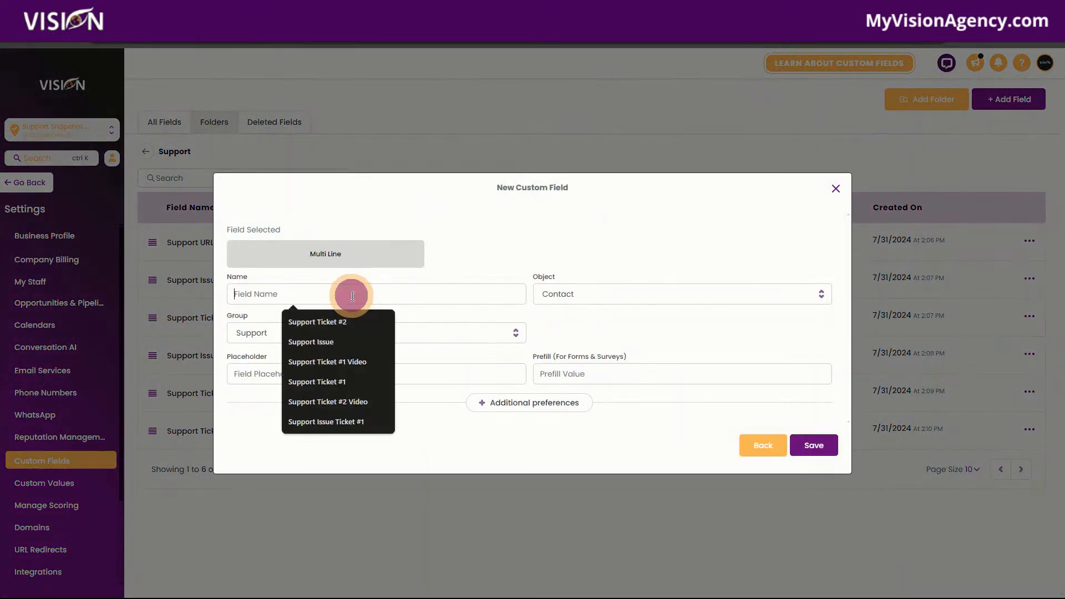
pyautogui.write('Support Issue Ticket #2')
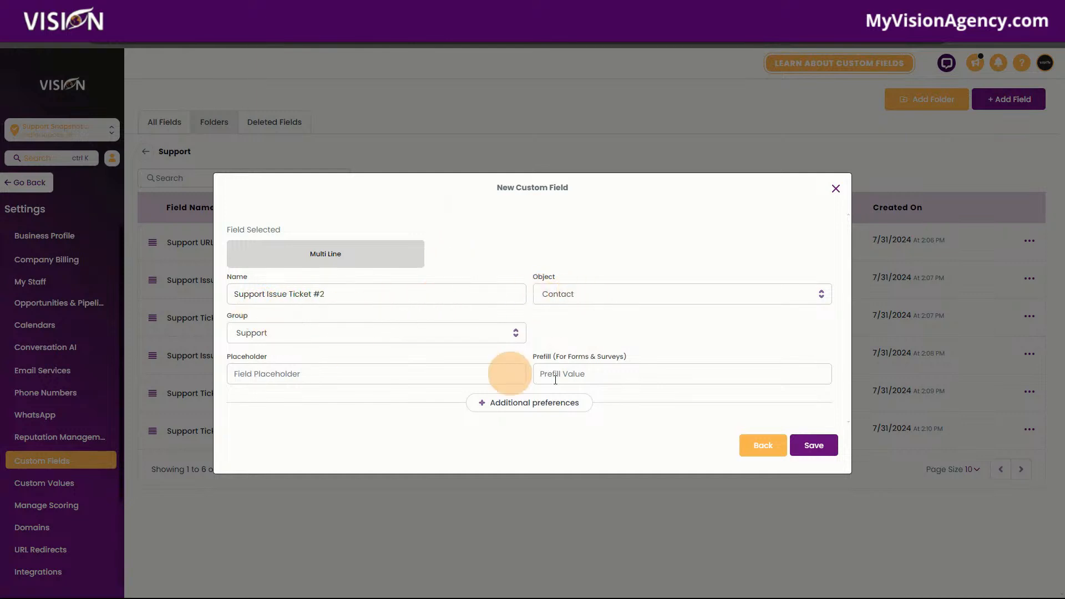
pyautogui.click(813, 444)
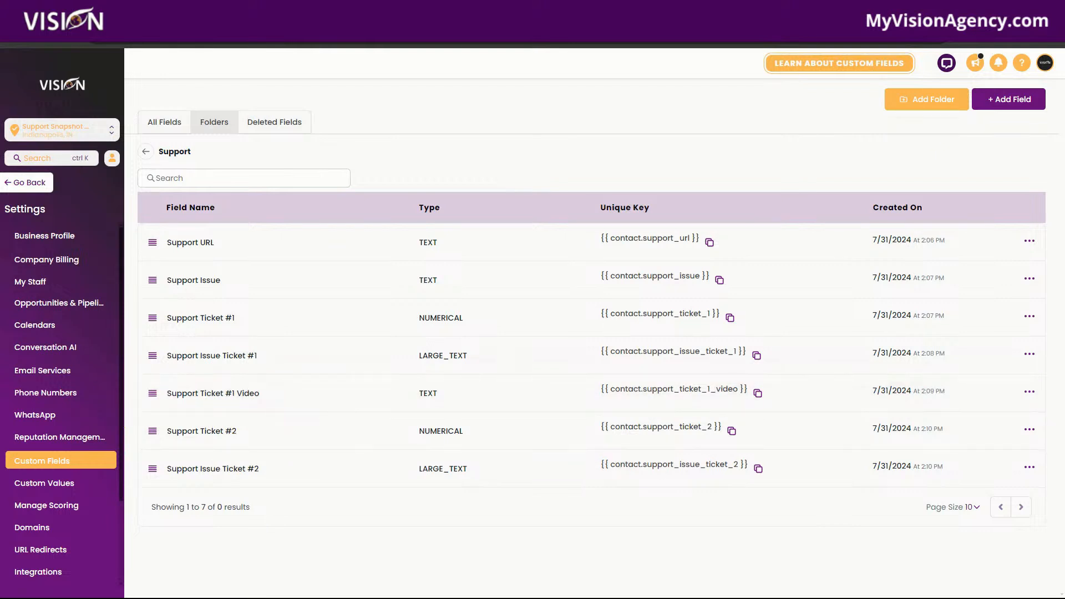
# Add a single-line custom field named Support Ticket #2 Video for the Contact object to the Support folder
pyautogui.click(1003, 106)
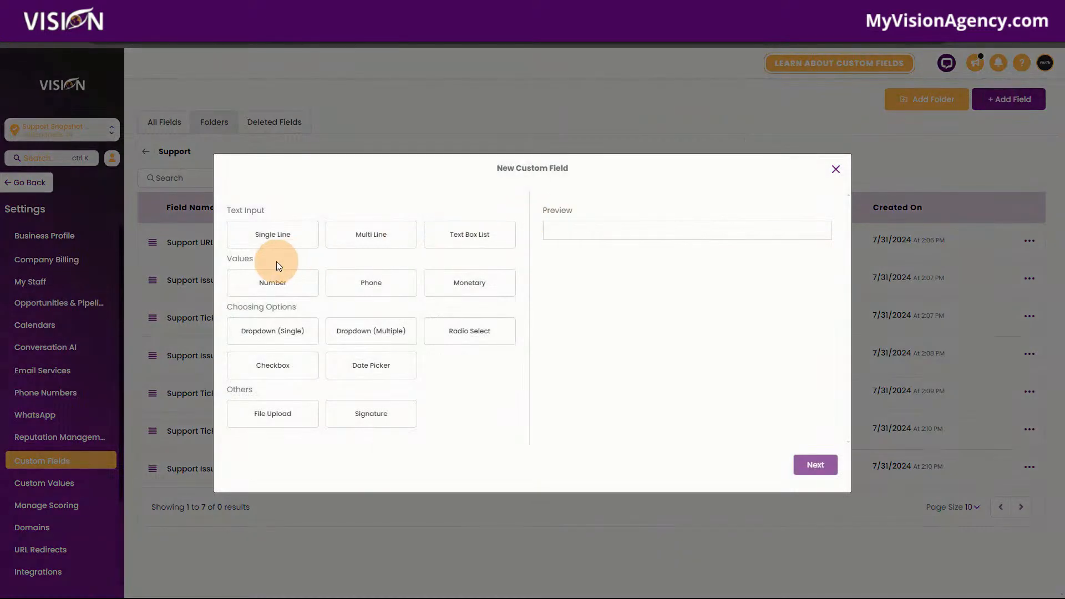
pyautogui.click(274, 236)
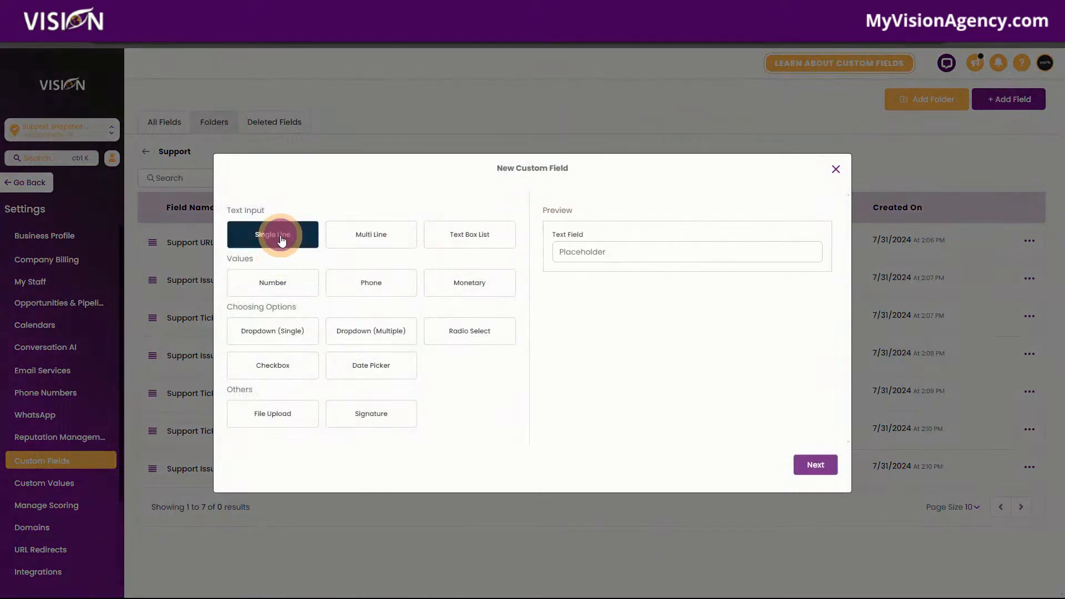
pyautogui.click(815, 464)
pyautogui.click(285, 294)
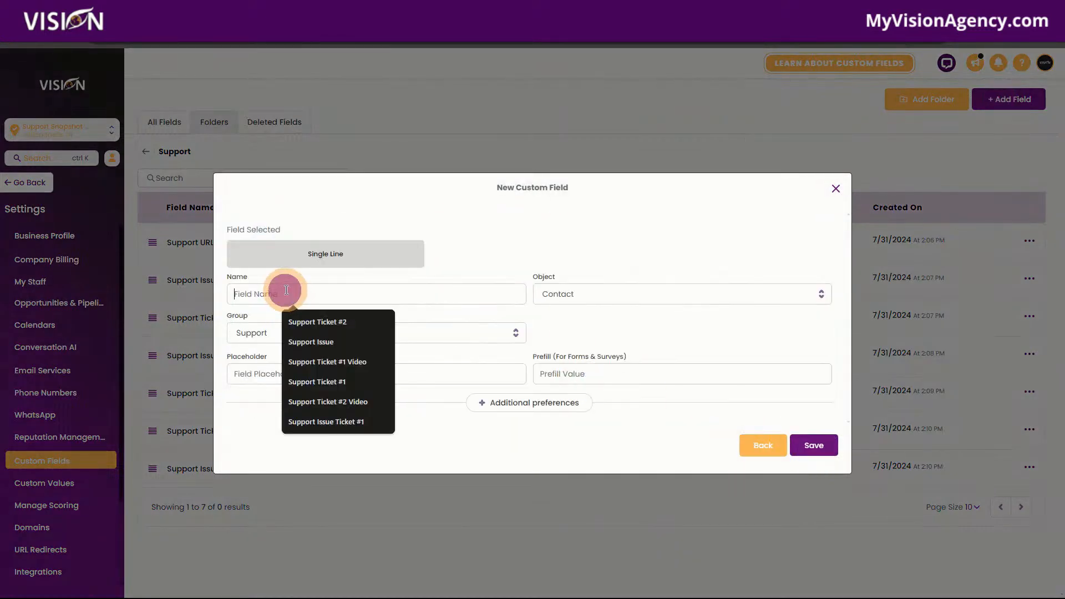
pyautogui.click(328, 402)
pyautogui.click(473, 257)
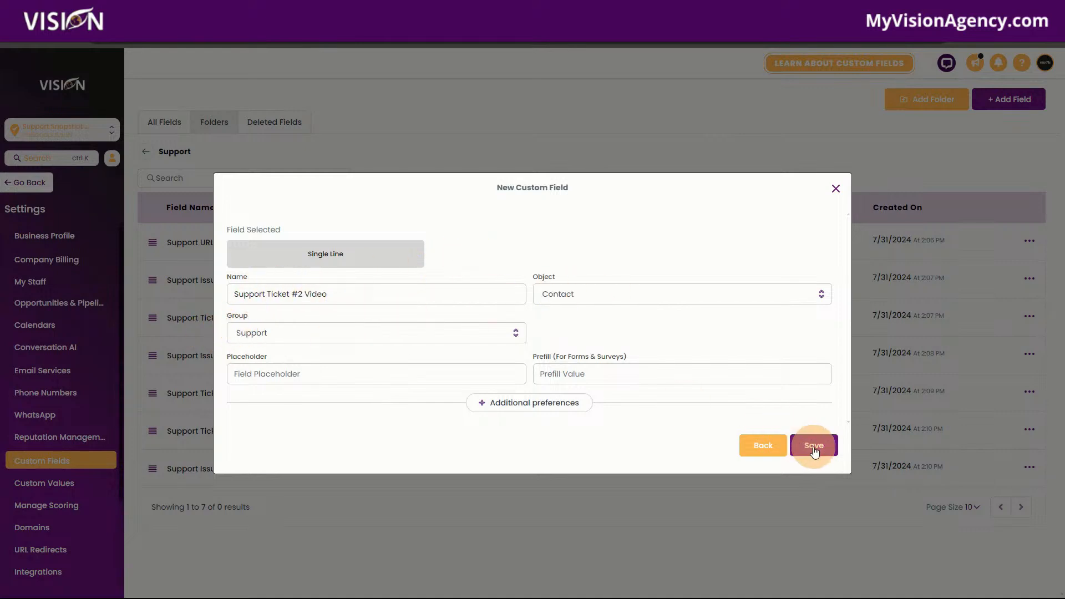
pyautogui.click(813, 445)
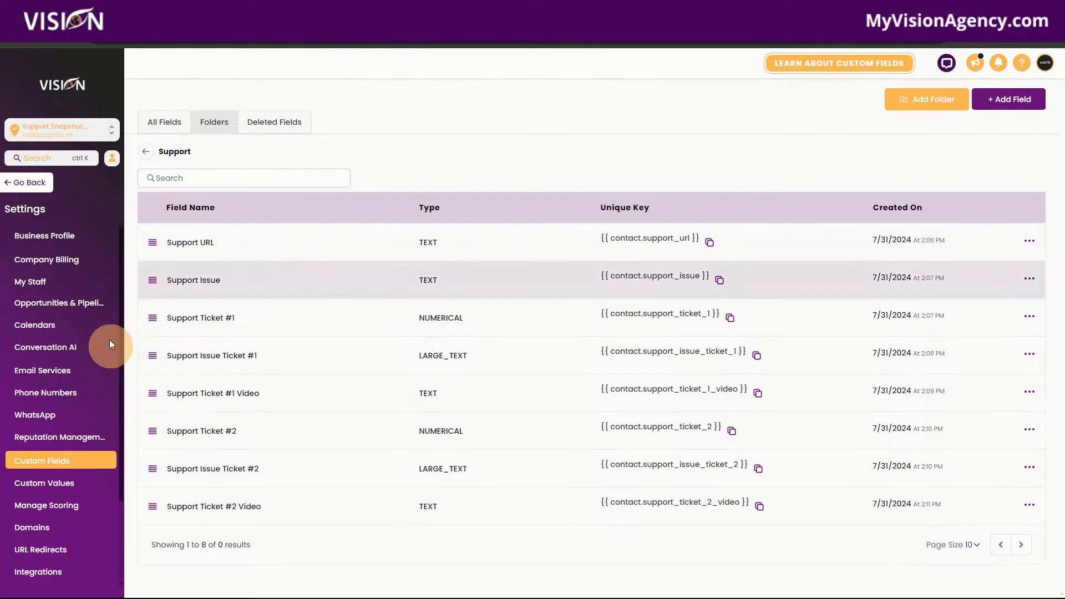
# Leave the settings and create a new form in the Sites form builder
pyautogui.click(23, 182)
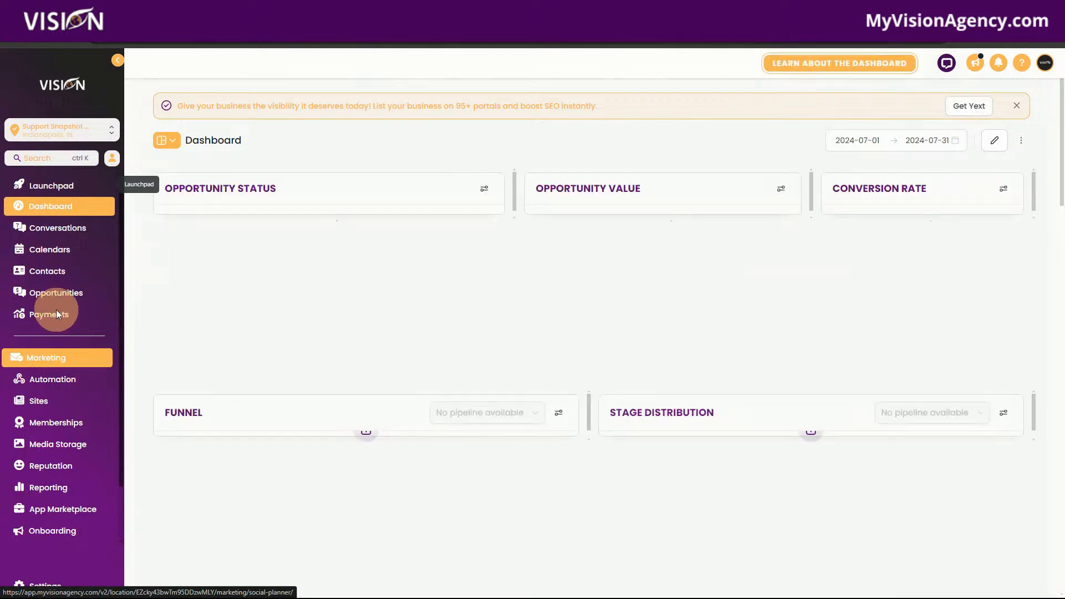
pyautogui.click(35, 406)
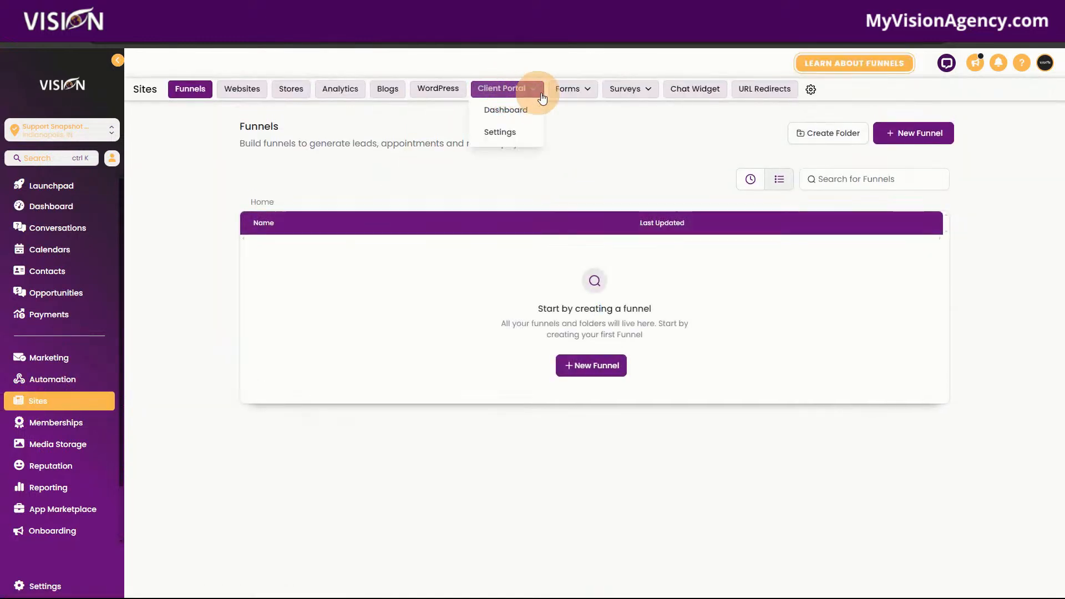
pyautogui.click(561, 112)
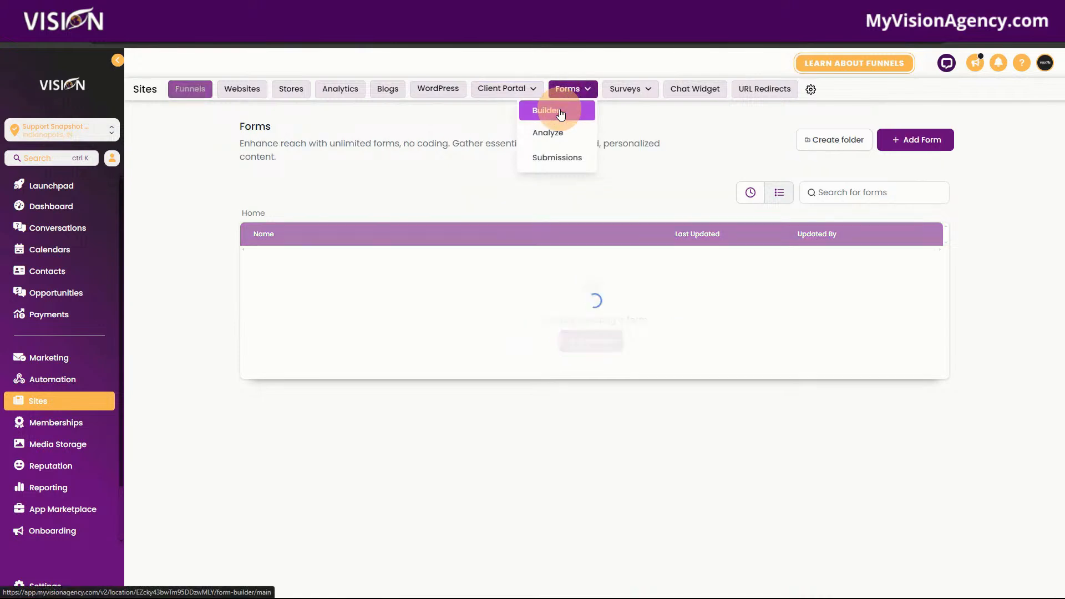
pyautogui.click(598, 344)
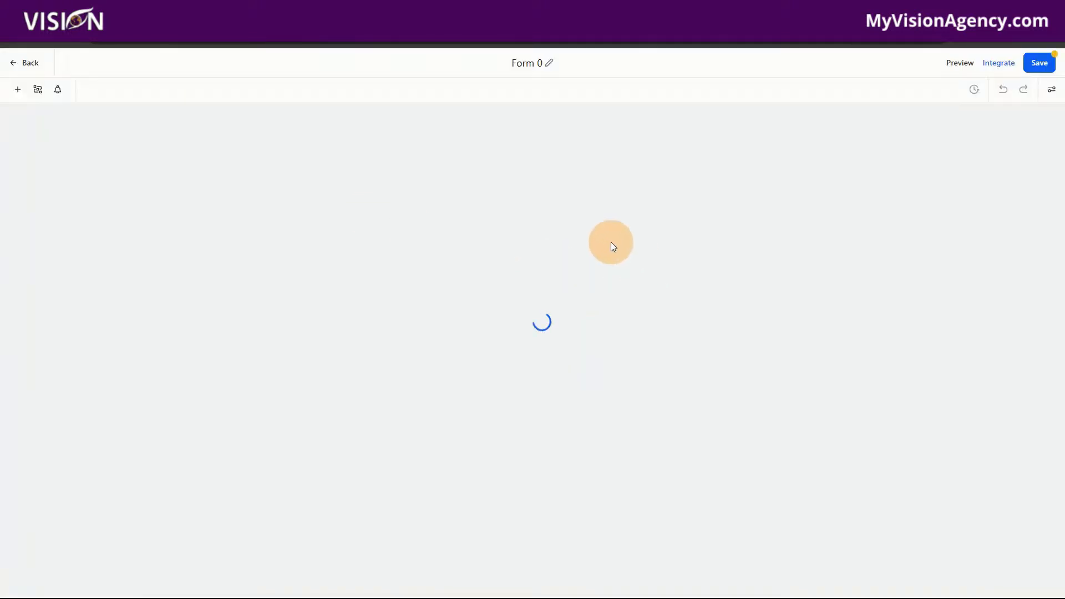
# Rename the new form as Support
pyautogui.click(537, 63)
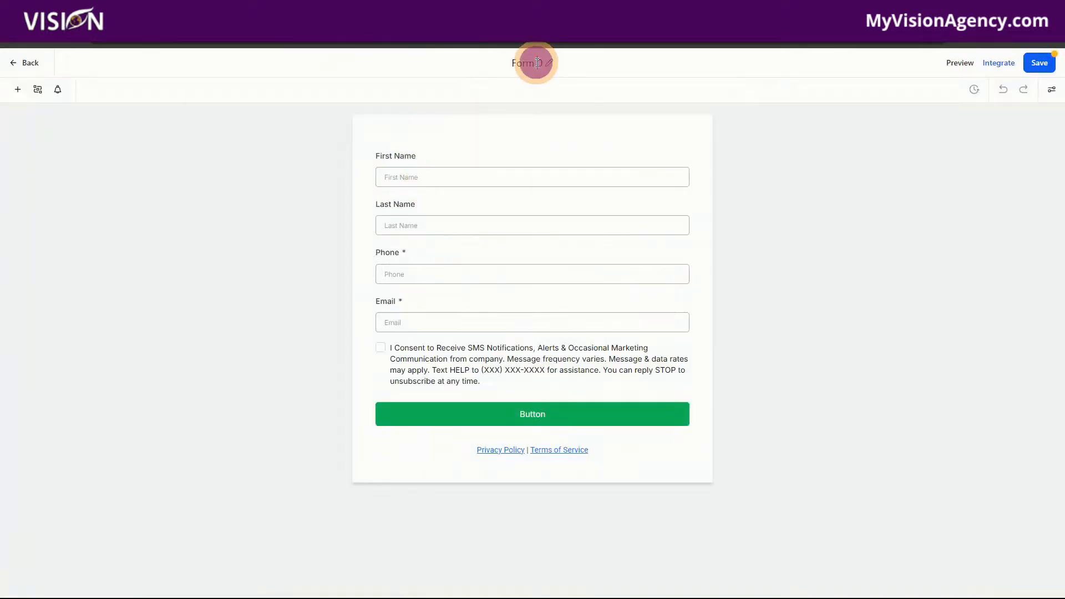
pyautogui.moveTo(545, 62); pyautogui.dragTo(513, 66)
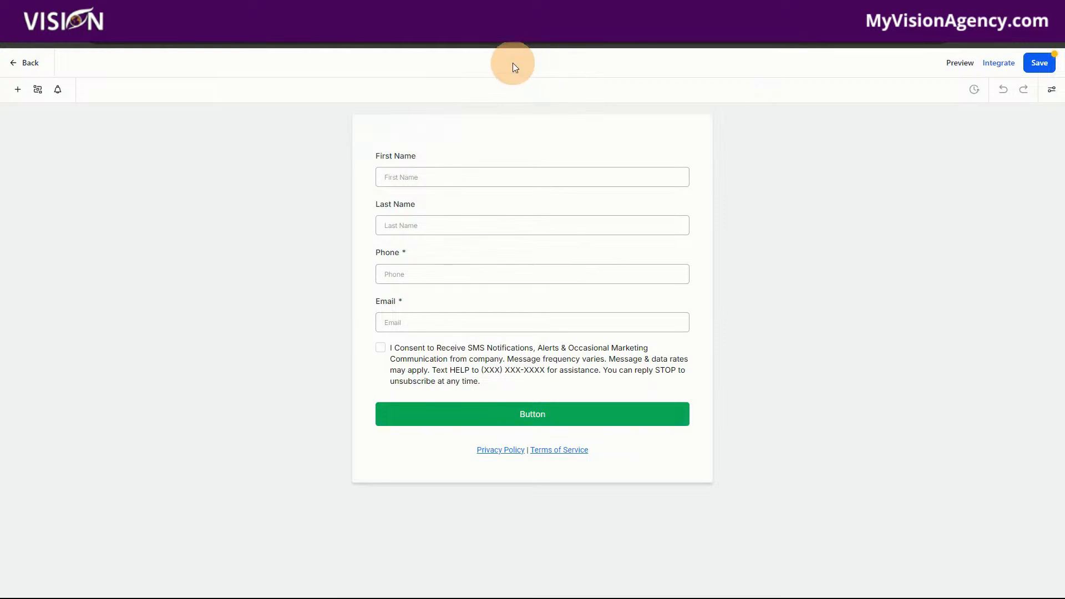
pyautogui.write('Support')
pyautogui.click(594, 61)
# Remove the First Name and Last Name fields from the form
pyautogui.click(474, 167)
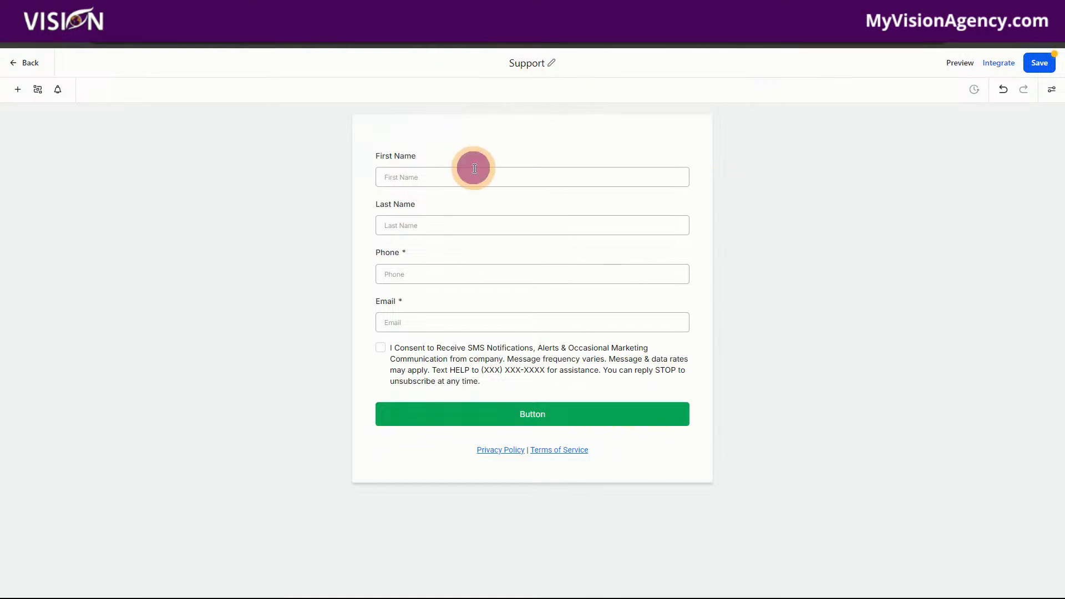
pyautogui.click(690, 149)
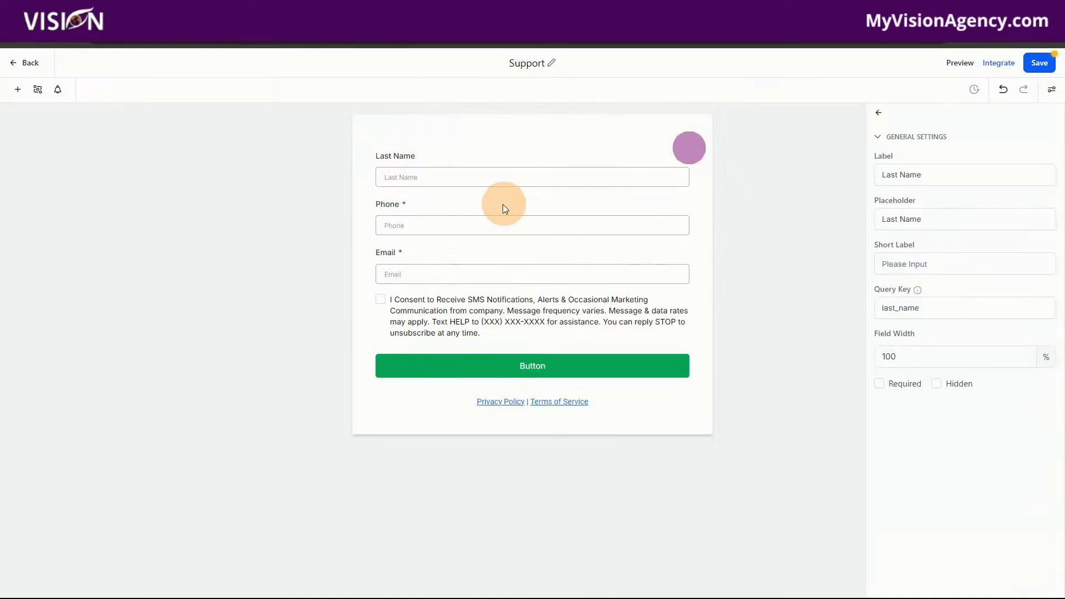
pyautogui.click(477, 173)
pyautogui.click(689, 147)
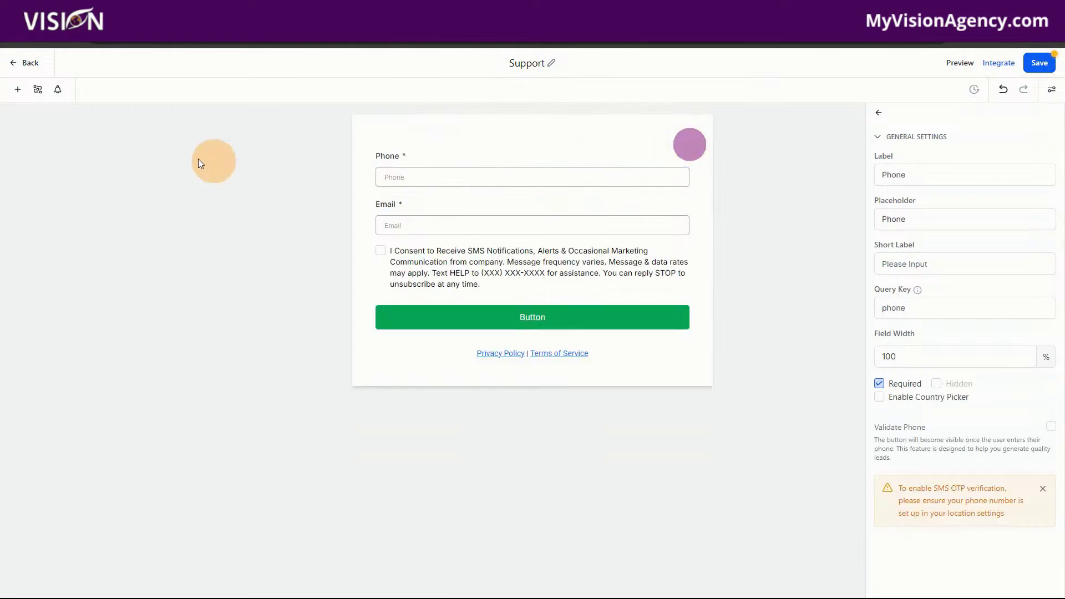
# Add a Full Name field above the Phone field and make it required
pyautogui.click(19, 91)
pyautogui.moveTo(34, 205); pyautogui.dragTo(546, 156)
pyautogui.click(444, 172)
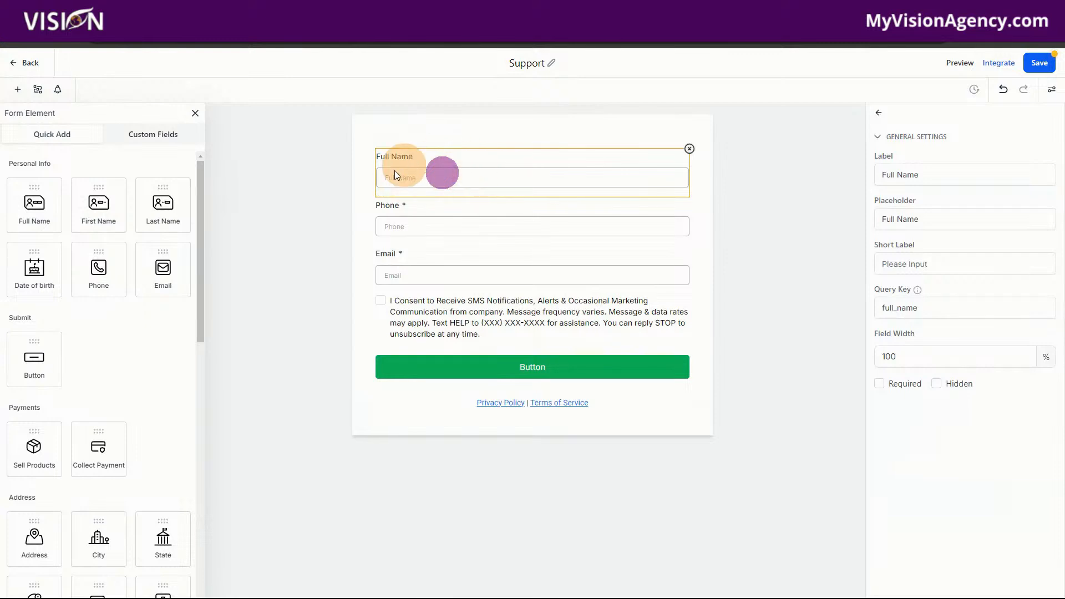
pyautogui.click(879, 383)
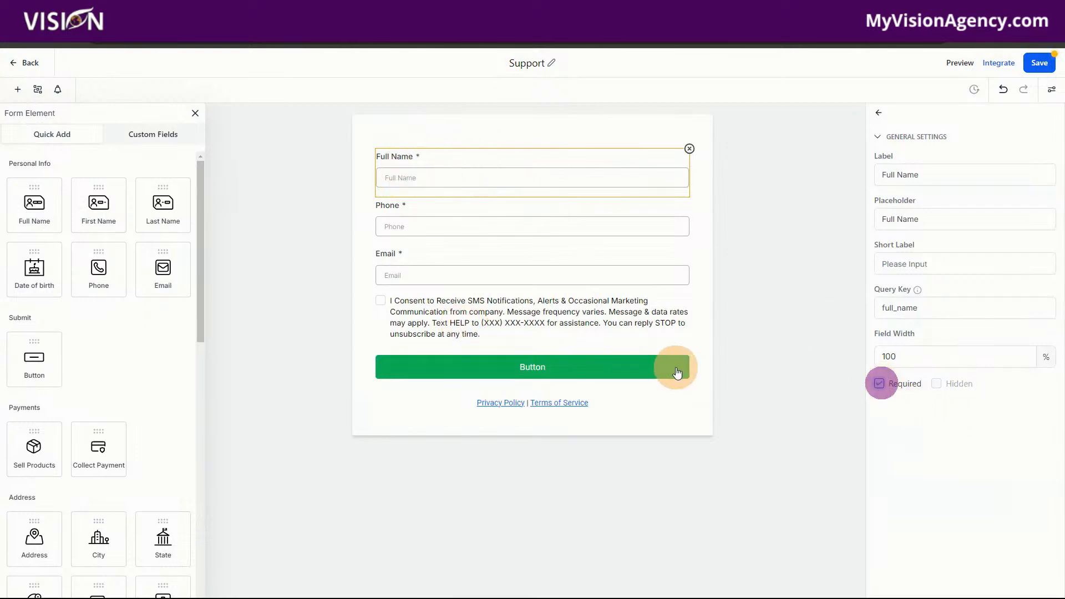
# Remove the Phone field, the SMS consent checkbox and the Privacy Policy and Terms of Service links from the form
pyautogui.click(408, 221)
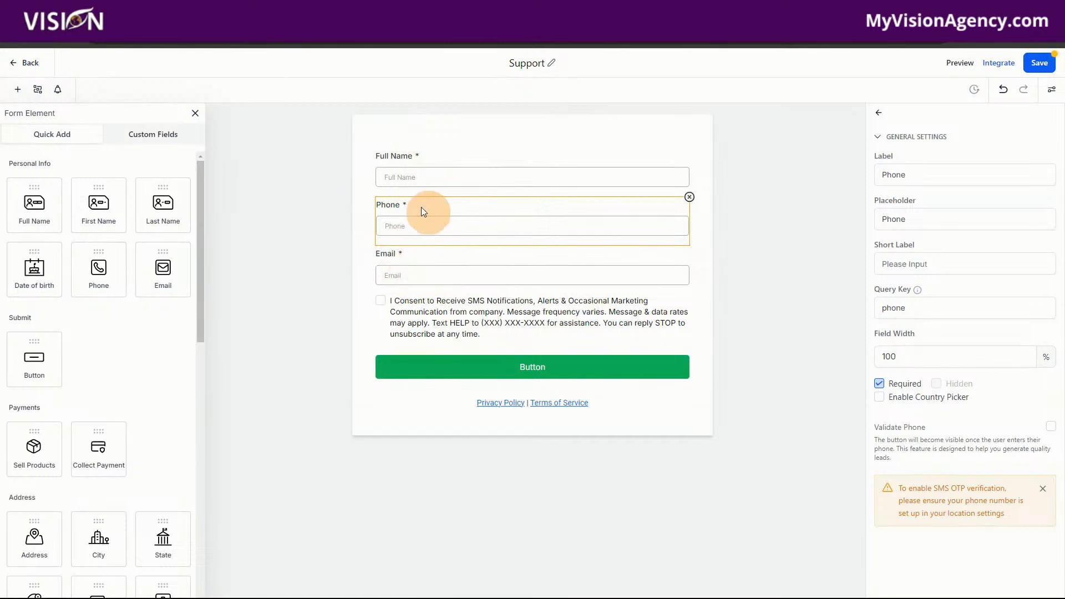
pyautogui.click(691, 198)
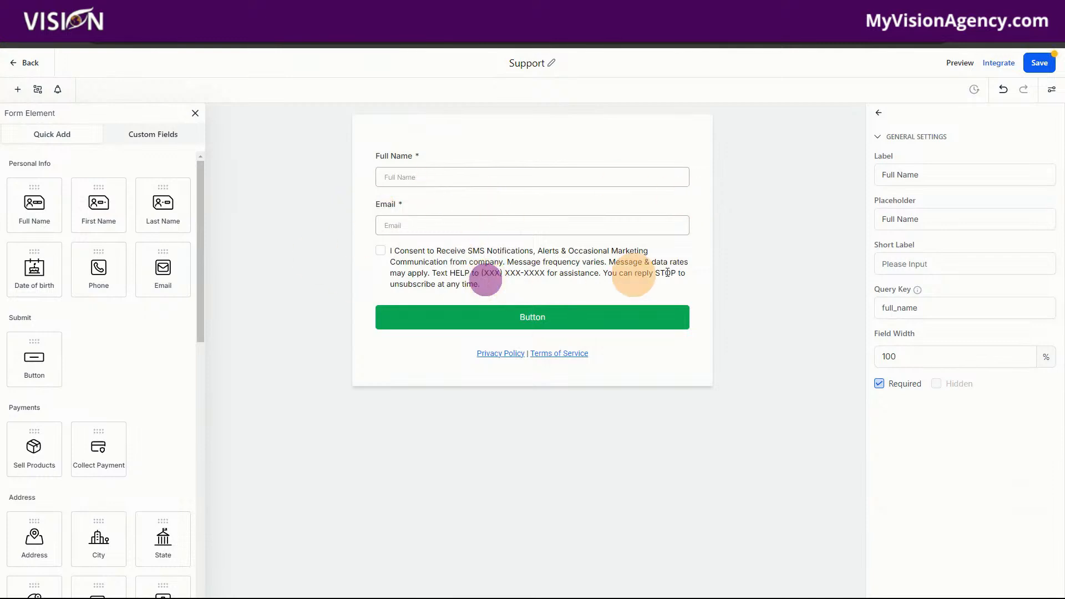
pyautogui.click(456, 278)
pyautogui.click(689, 245)
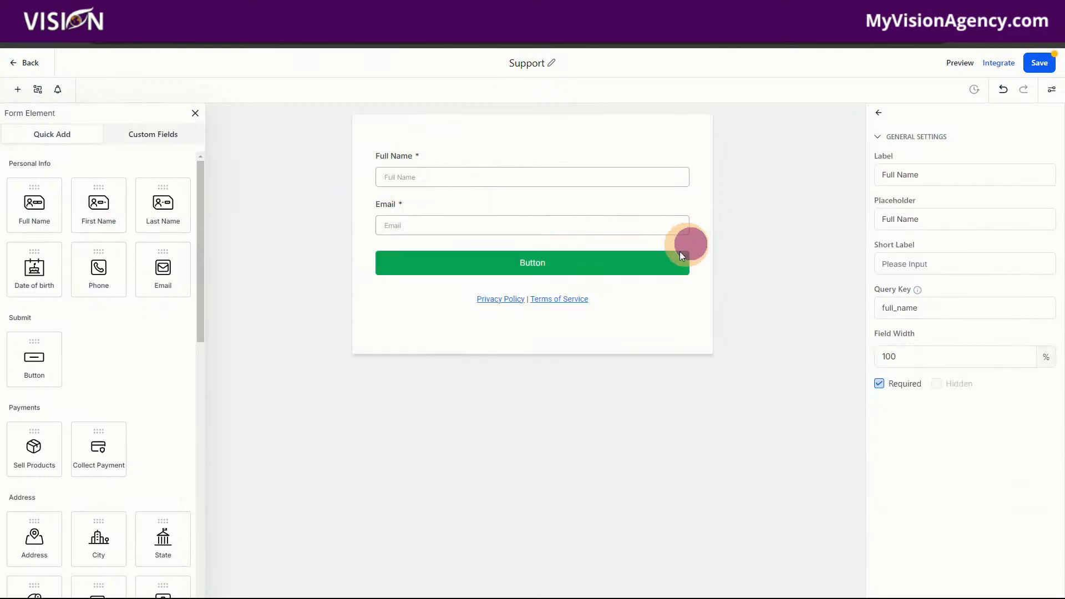
pyautogui.click(604, 308)
pyautogui.click(689, 284)
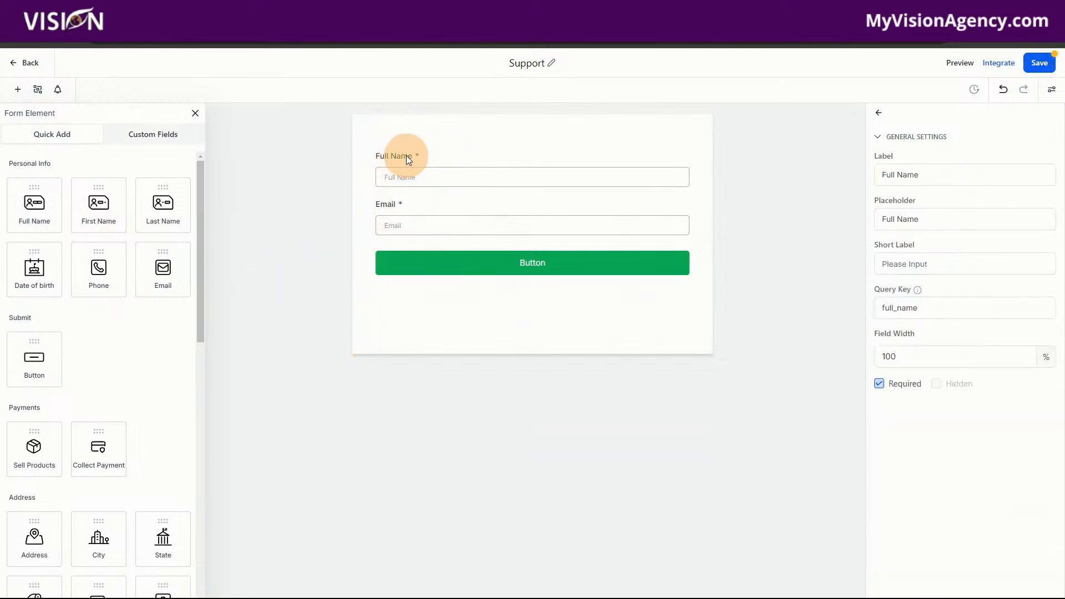
# Change the Email field's label to "Enter your account email address"
pyautogui.click(393, 209)
pyautogui.click(879, 176)
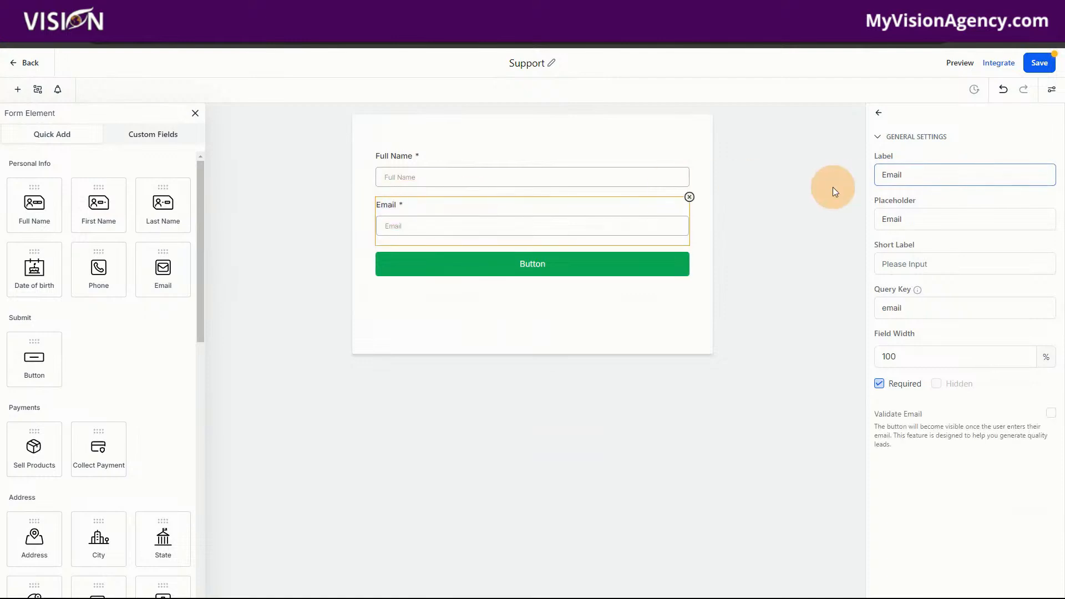
pyautogui.click(882, 174)
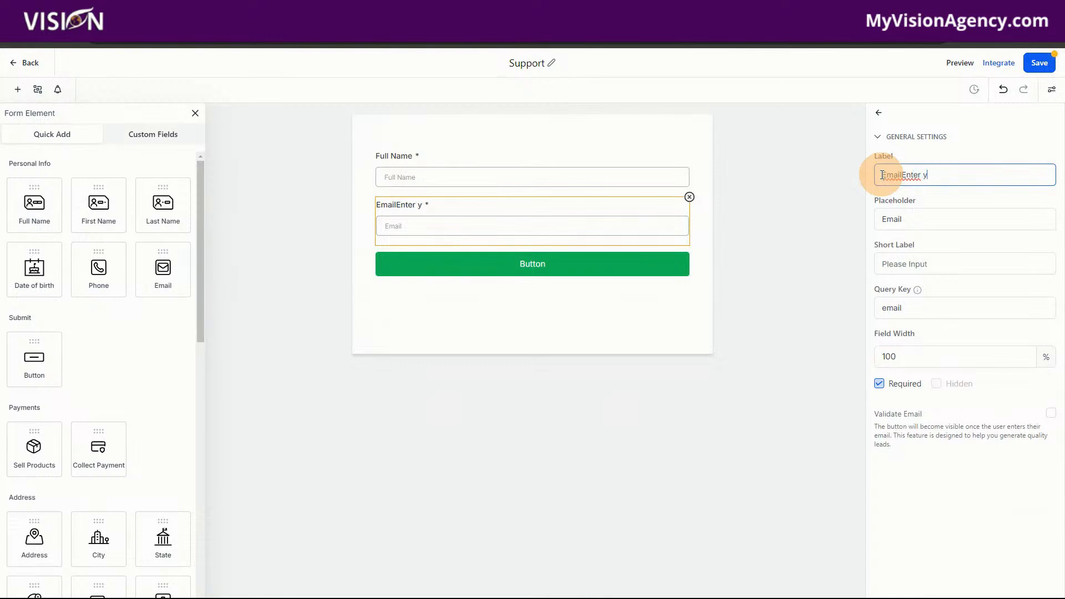
pyautogui.hotkey('ctrl', 'a')
pyautogui.press('BackSpace')
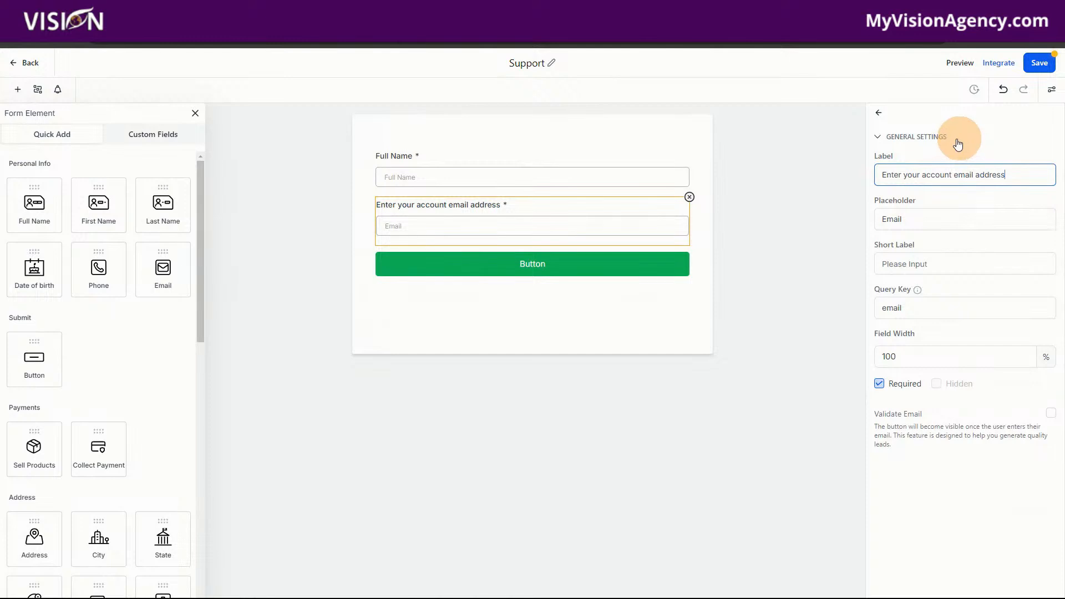
pyautogui.click(494, 204)
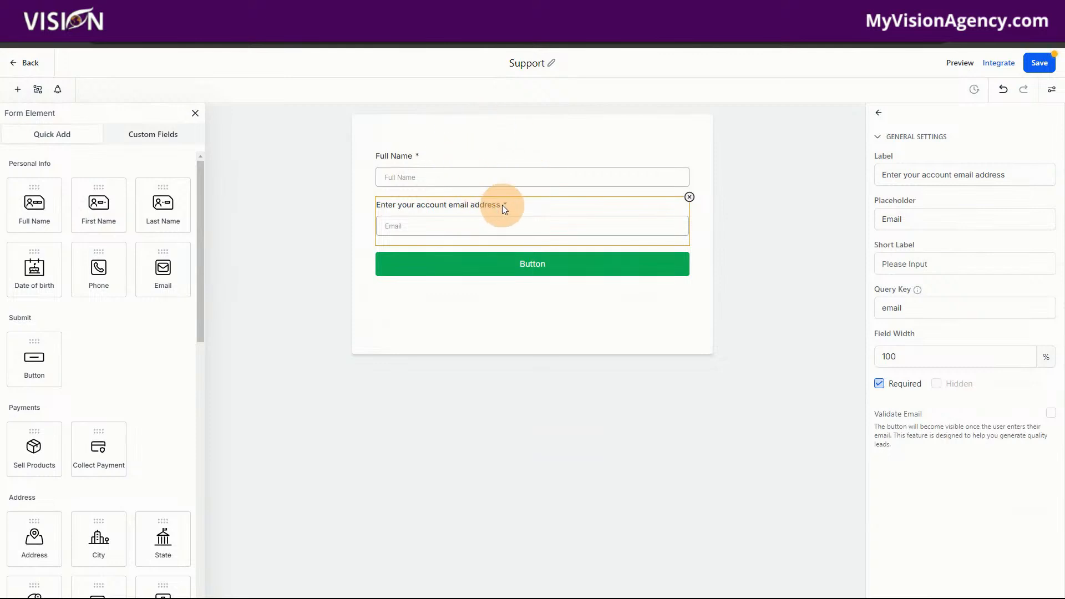
# Set the form button's text to "Submit Support Request"
pyautogui.click(499, 268)
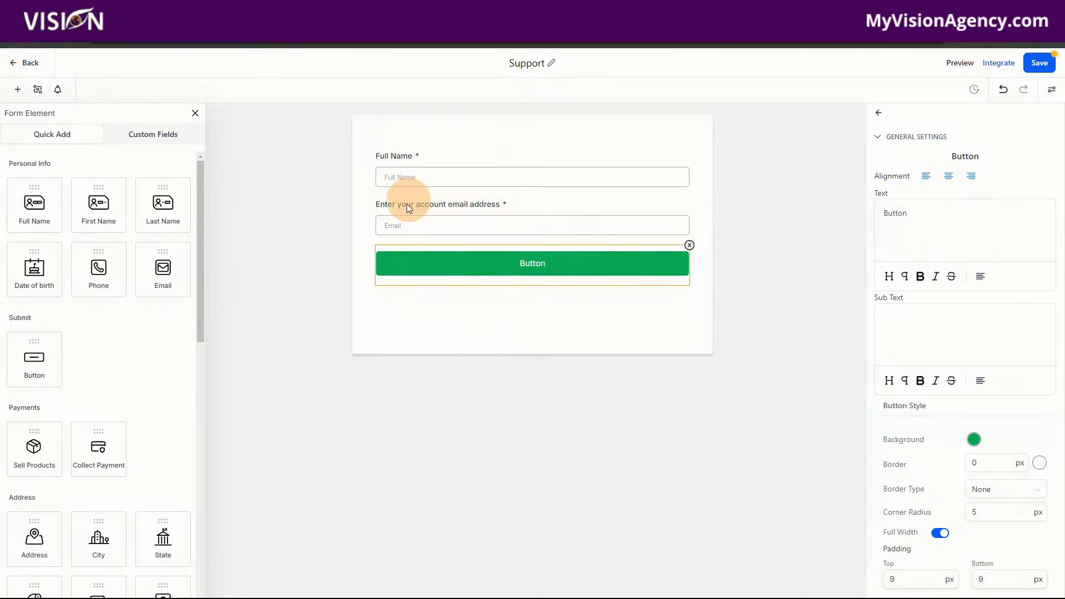
pyautogui.click(910, 212)
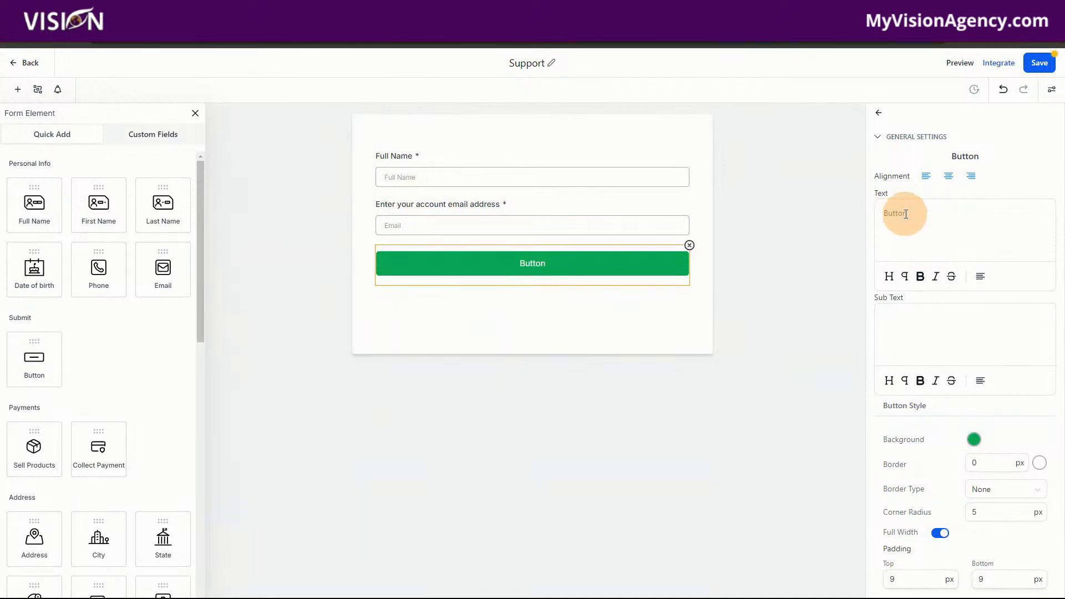
pyautogui.moveTo(907, 213); pyautogui.dragTo(880, 213)
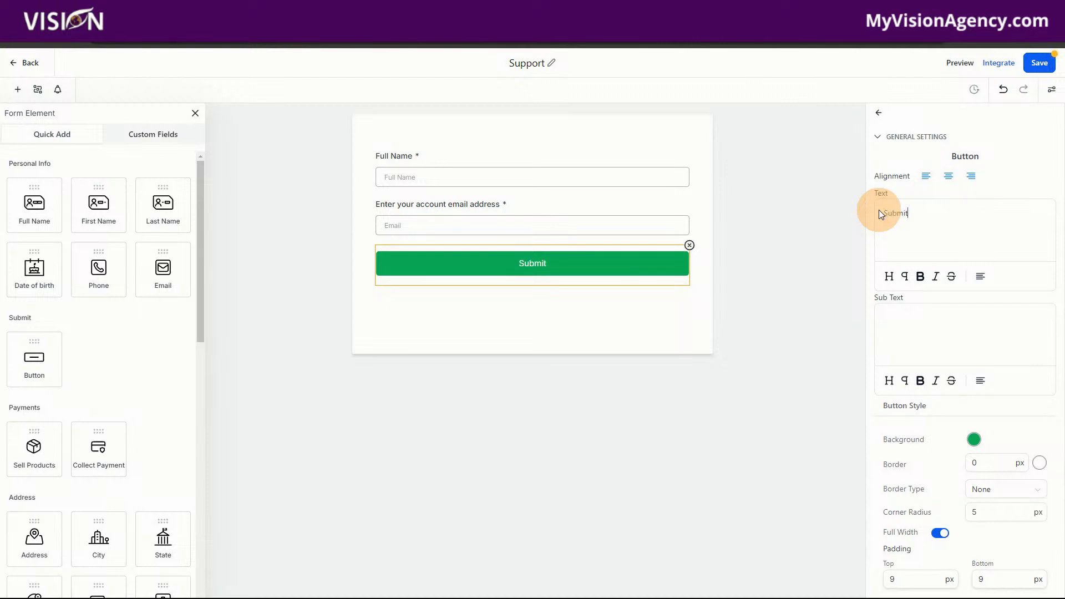
pyautogui.write('Submit Support Request')
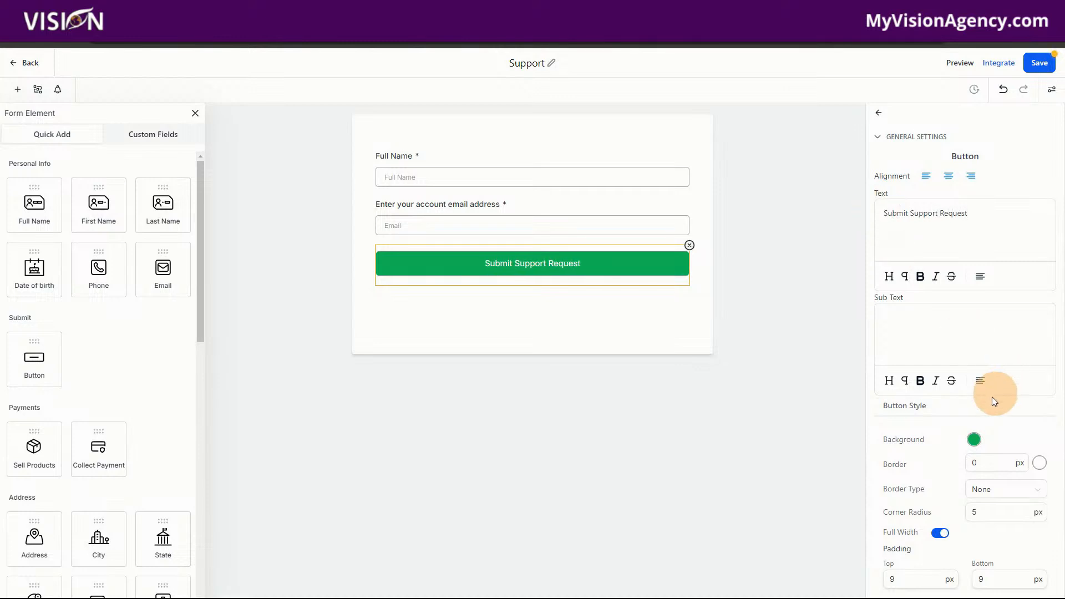
# Change the submit button's background colour to black and save the form
pyautogui.click(974, 440)
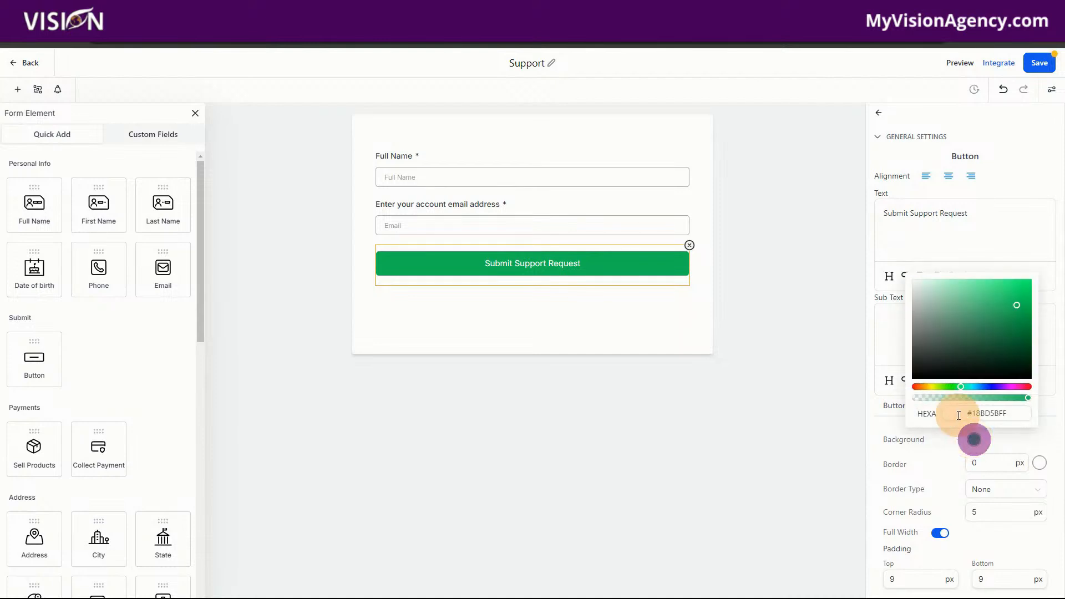
pyautogui.moveTo(928, 363); pyautogui.dragTo(891, 387)
pyautogui.click(630, 131)
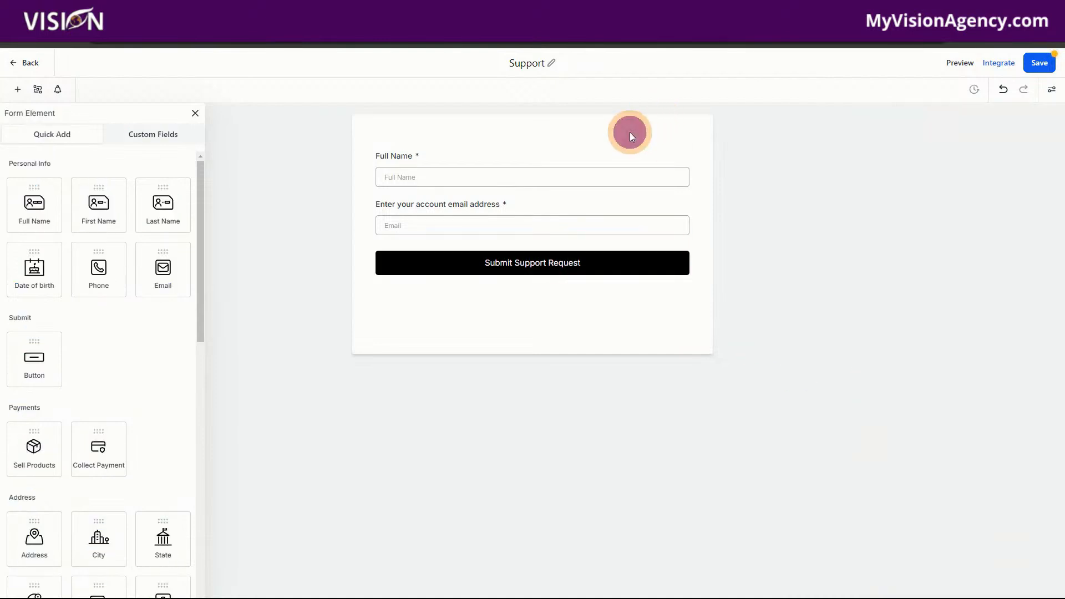
pyautogui.click(1039, 62)
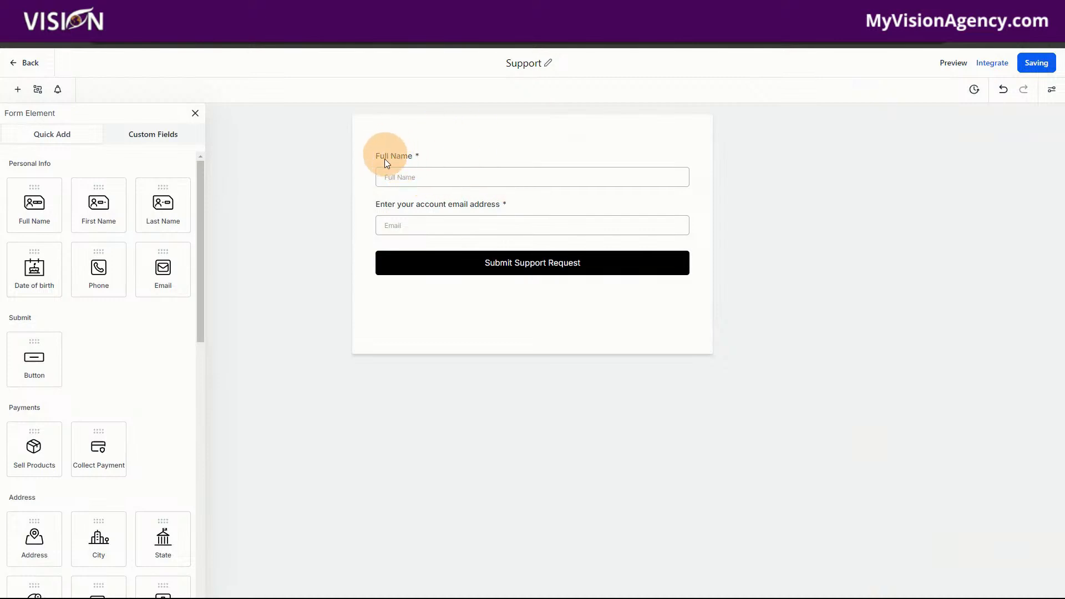
# Add the Support Issue contact custom field between the email field and the submit button, and make it required
pyautogui.moveTo(402, 204)
pyautogui.mouseDown()
pyautogui.moveTo(425, 238)
pyautogui.moveTo(408, 256)
pyautogui.moveTo(414, 210)
pyautogui.mouseUp()
pyautogui.click(158, 138)
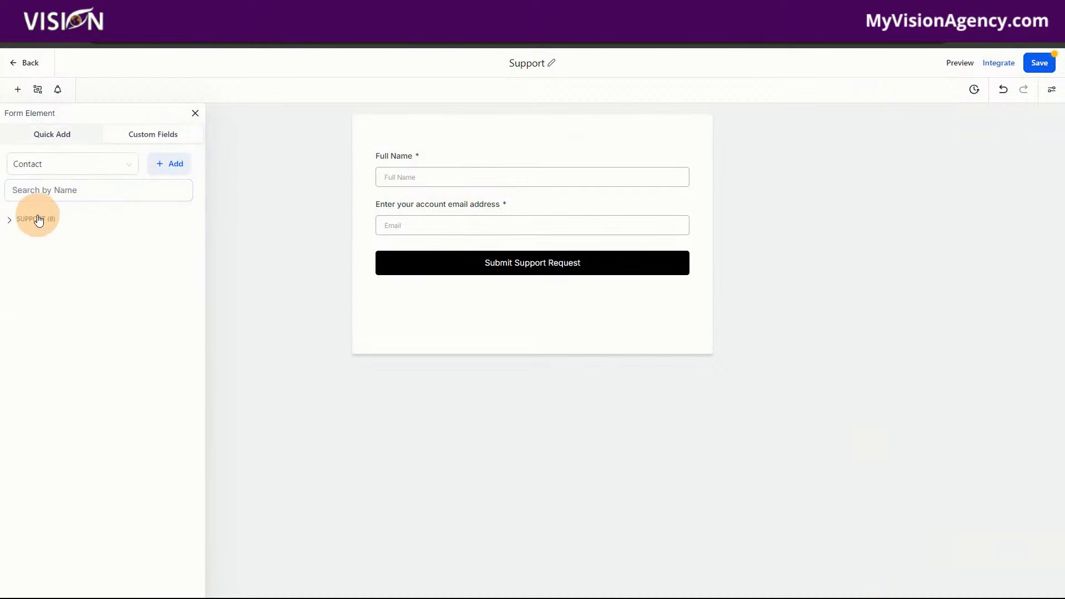
pyautogui.click(55, 165)
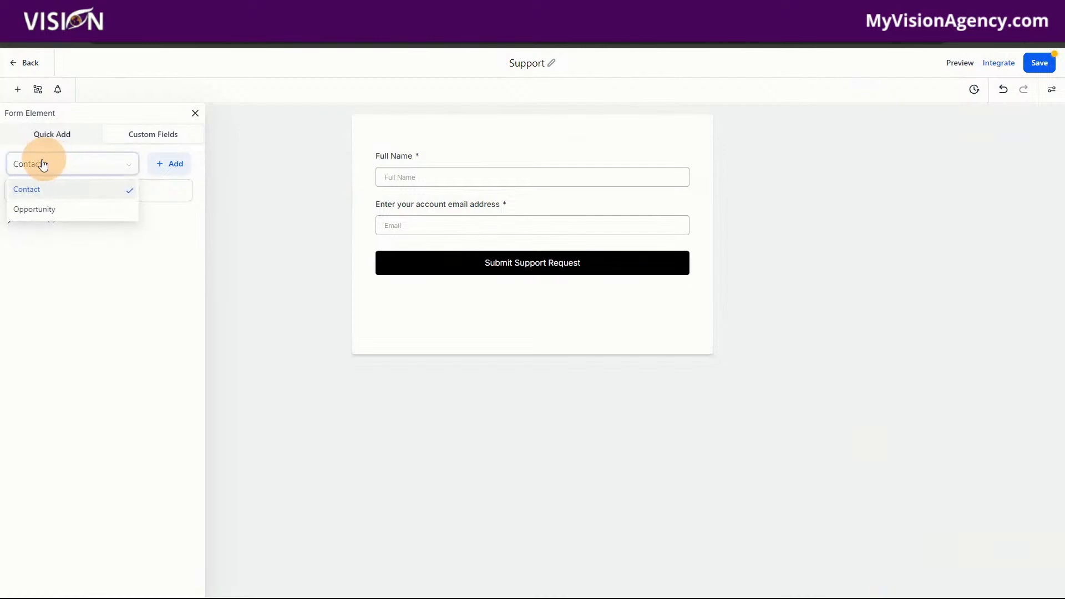
pyautogui.click(40, 162)
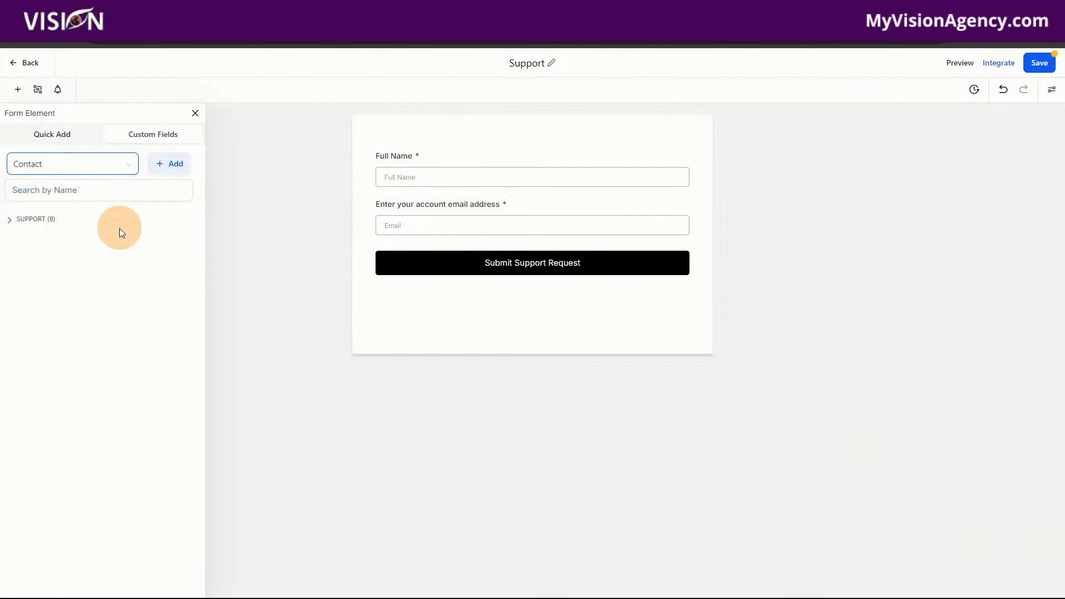
pyautogui.click(40, 221)
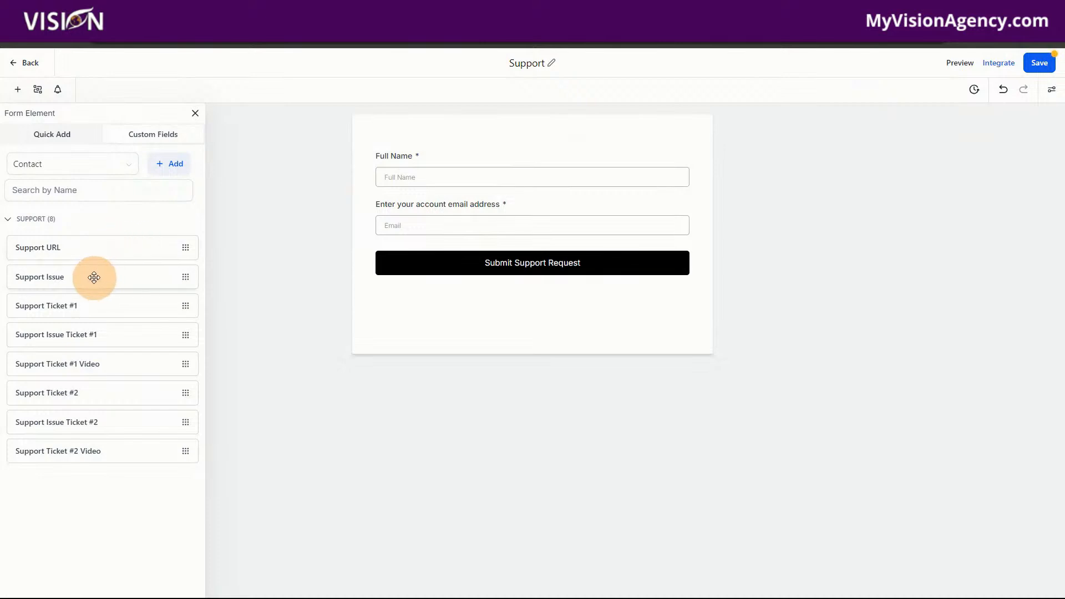
pyautogui.moveTo(72, 277); pyautogui.dragTo(461, 264)
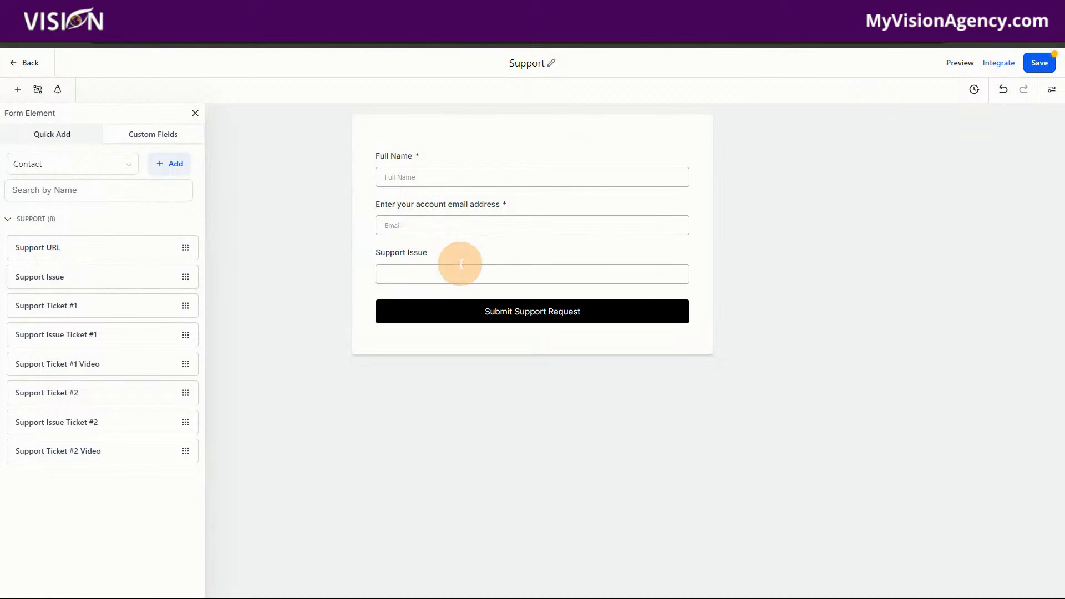
pyautogui.click(430, 257)
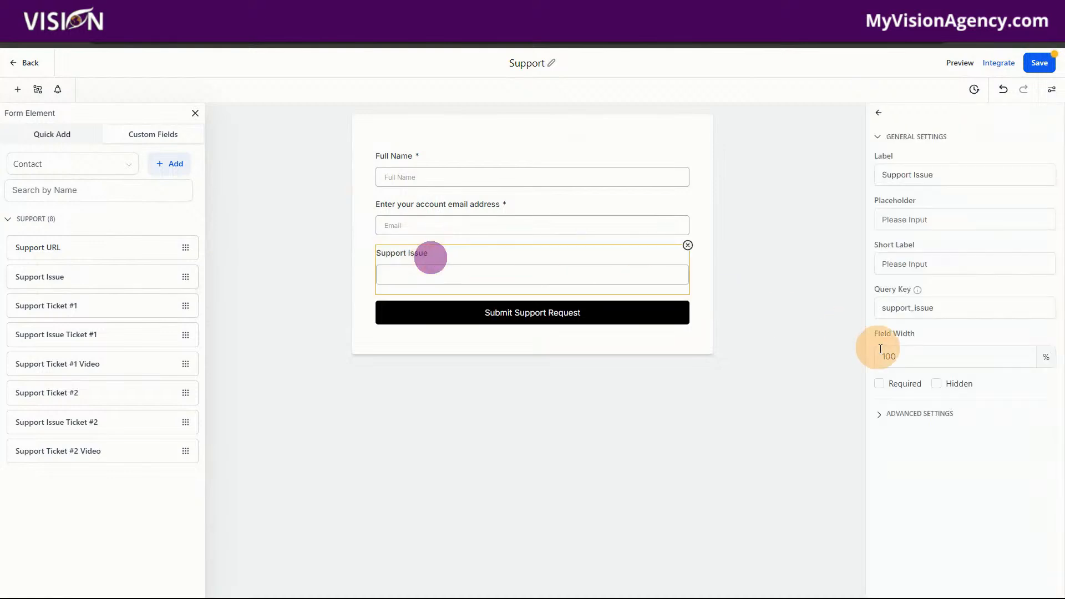
pyautogui.click(879, 384)
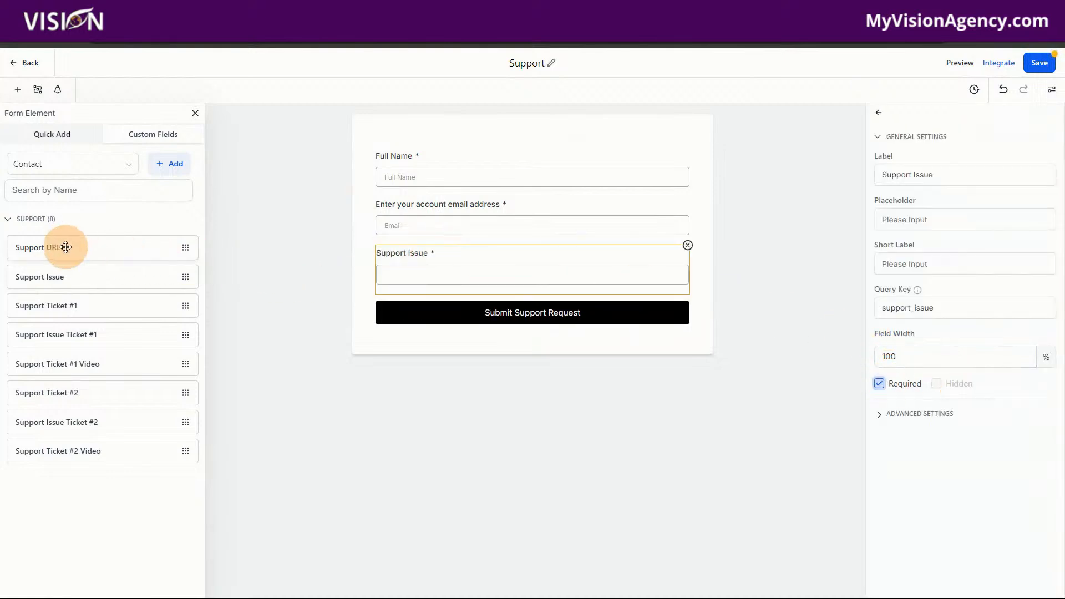
# Add the Support URL custom field below Support Issue and make it required
pyautogui.moveTo(65, 247); pyautogui.dragTo(507, 300)
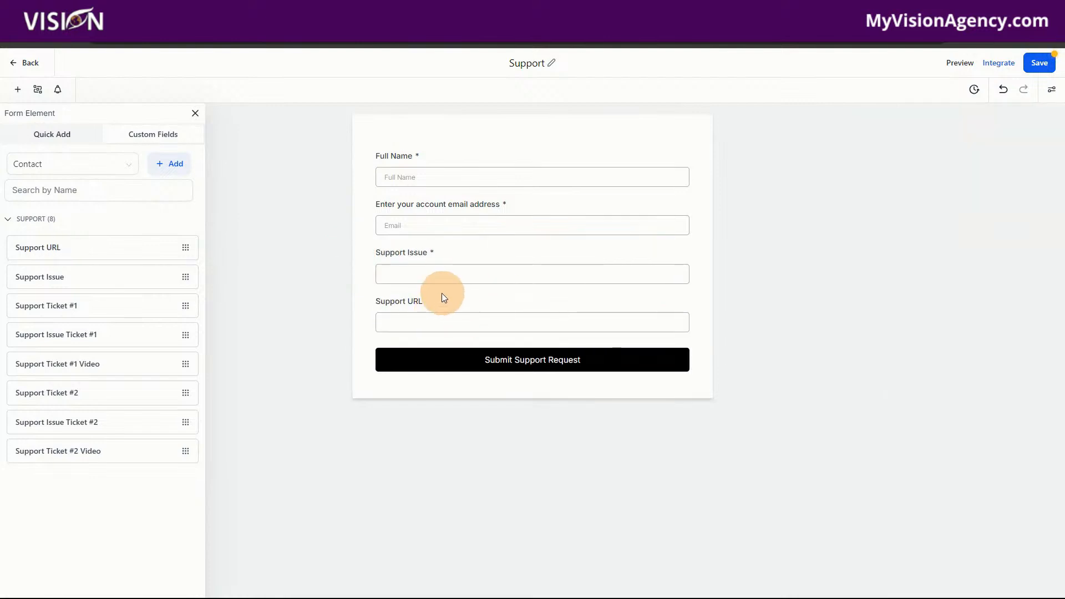
pyautogui.click(427, 305)
pyautogui.click(879, 383)
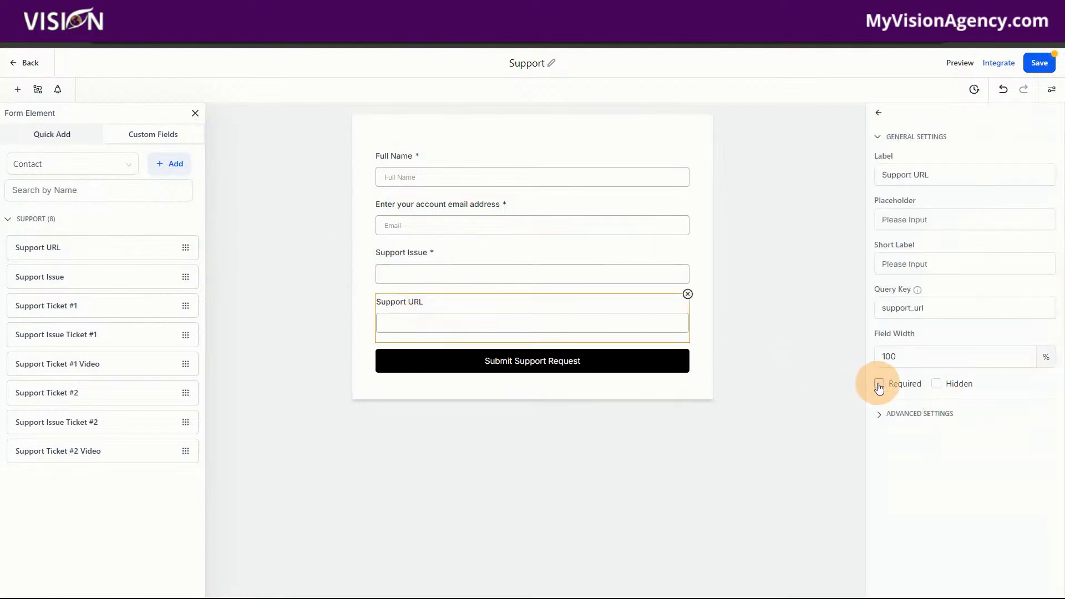
# Change the Support Issue field's label to "Please explain in detail the issue you are having:"
pyautogui.click(390, 257)
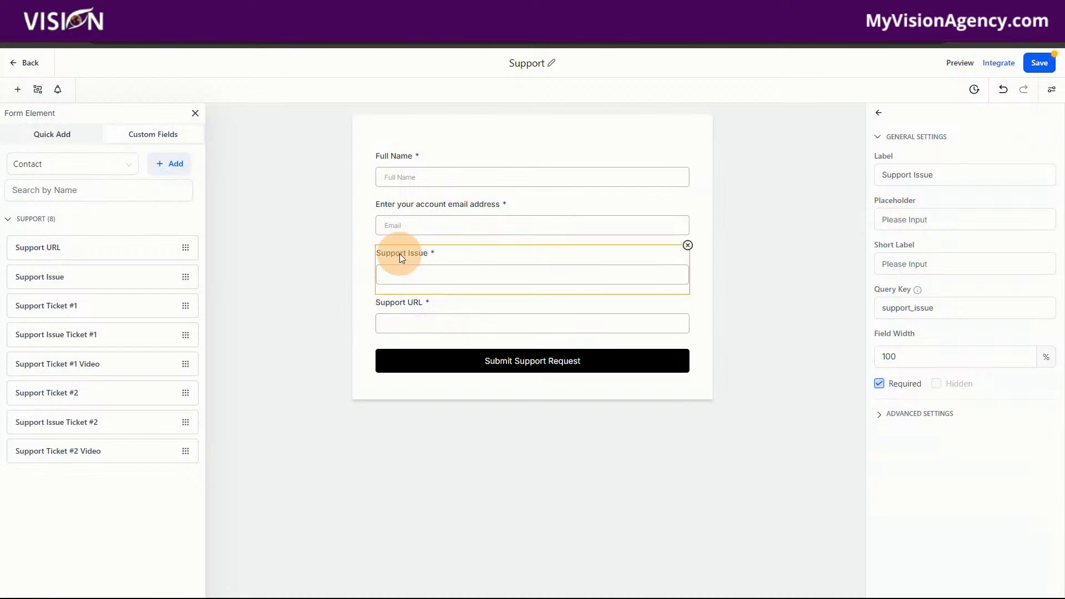
pyautogui.click(898, 173)
pyautogui.moveTo(942, 174); pyautogui.dragTo(881, 172)
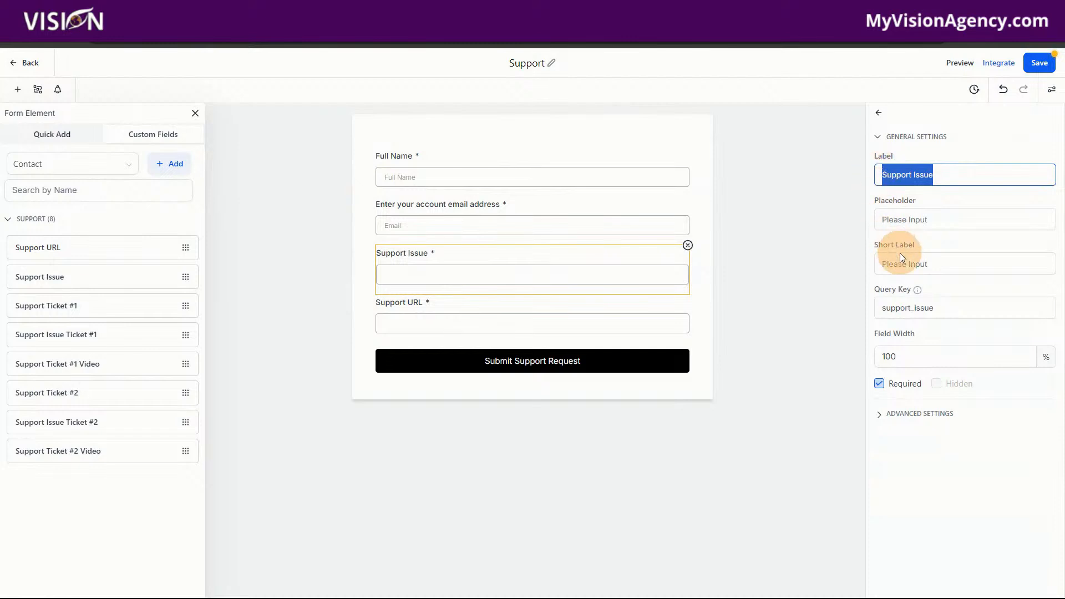
pyautogui.moveTo(964, 307); pyautogui.dragTo(879, 312)
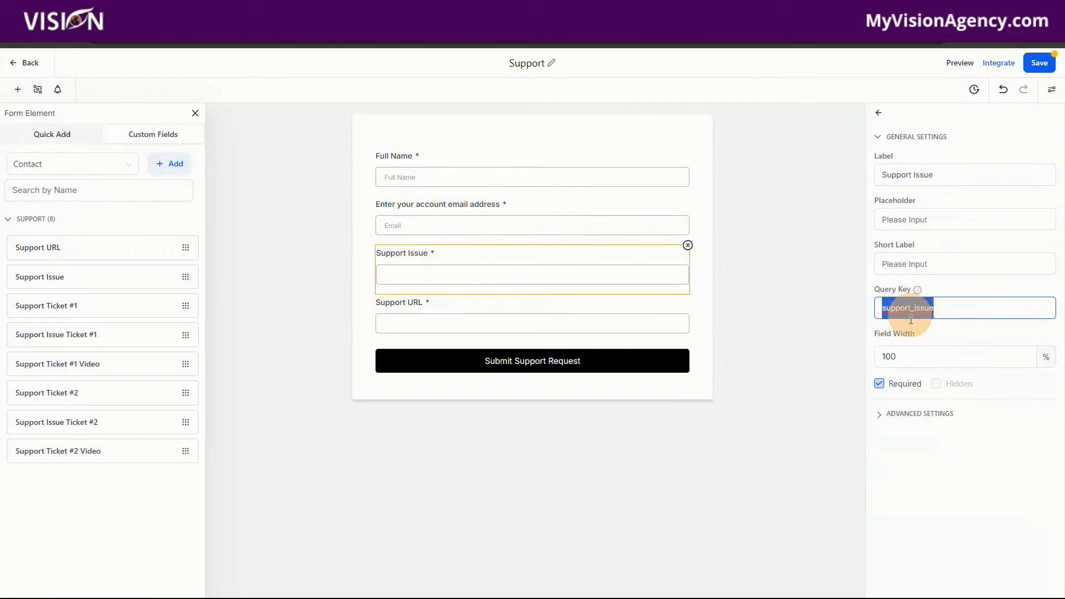
pyautogui.moveTo(949, 171); pyautogui.dragTo(883, 176)
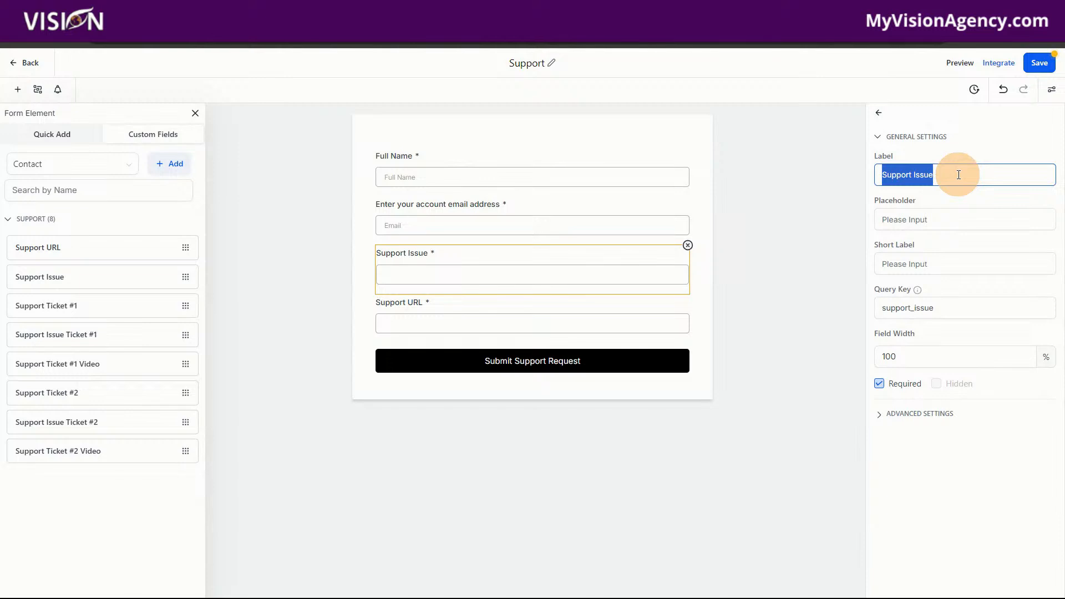
pyautogui.write('Please ex')
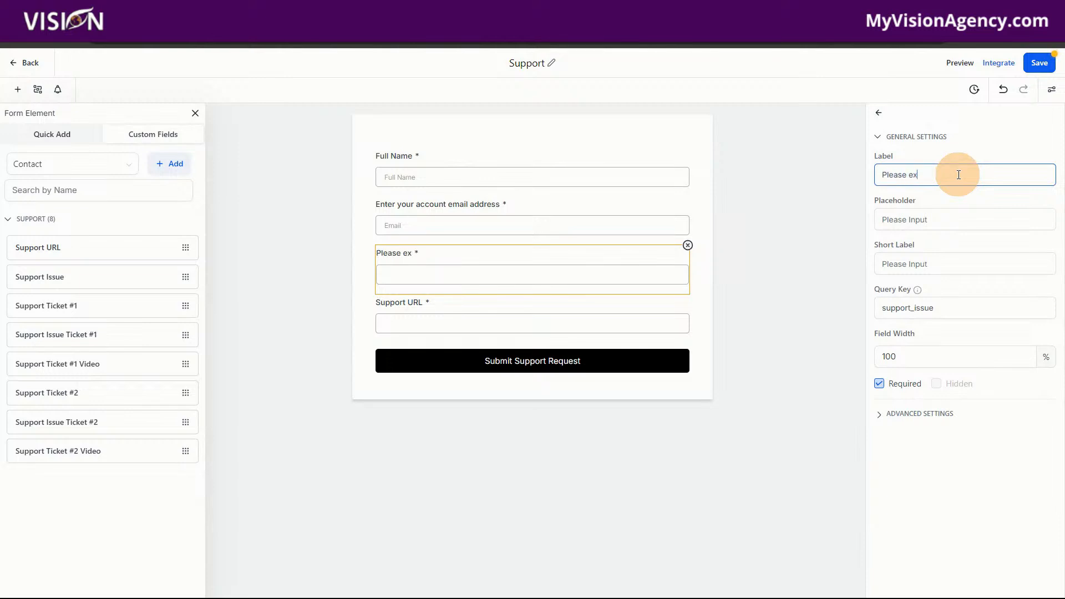
pyautogui.write('plain in detail the issue you are having:')
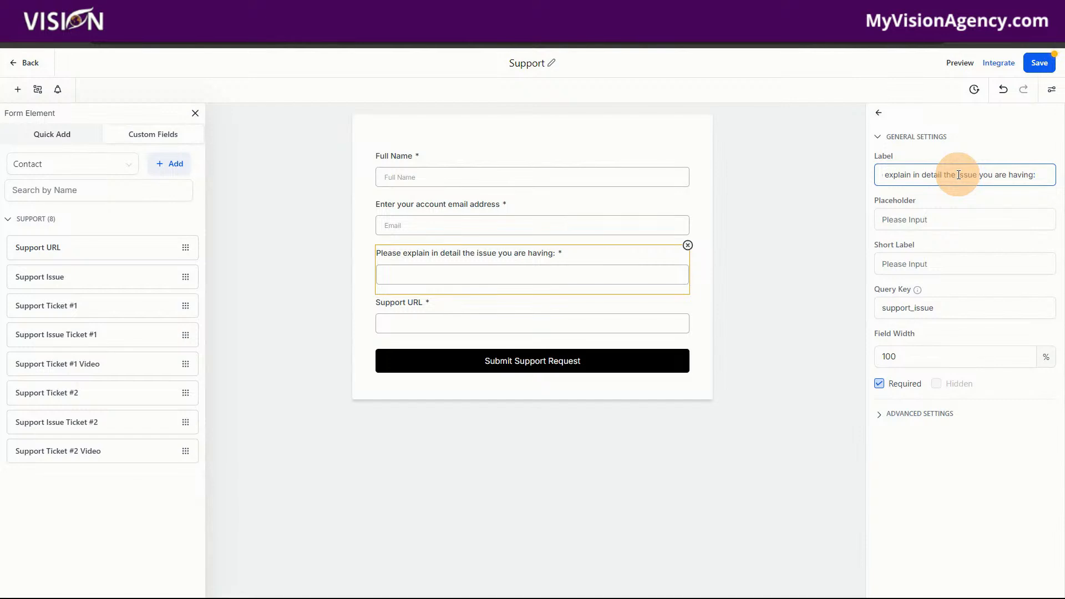
# Change the Support URL field's label to "Please share a video URL showing the issue you are having:" and save the form
pyautogui.click(571, 312)
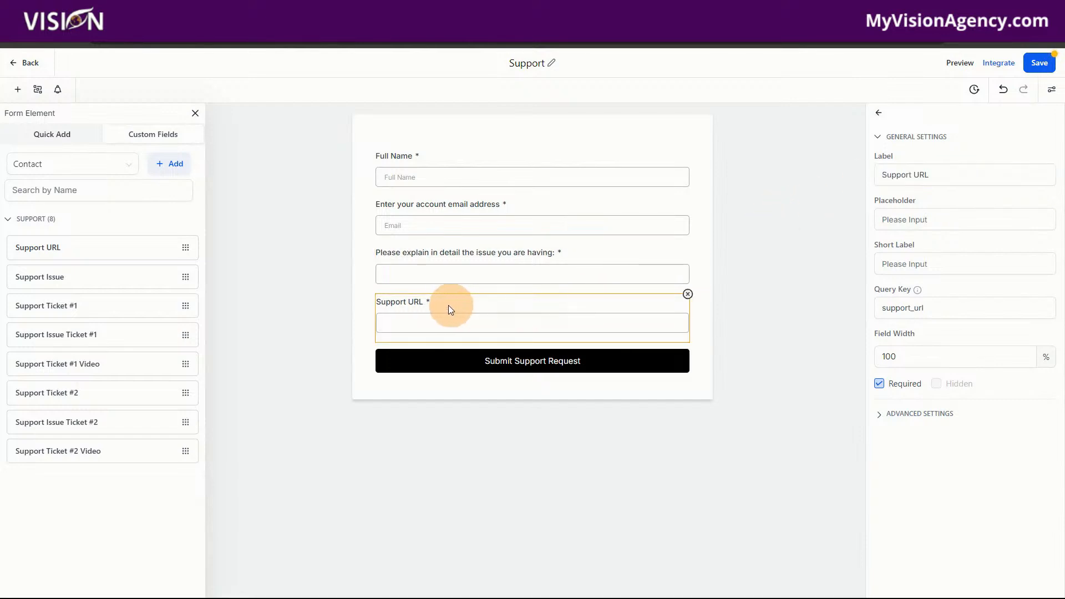
pyautogui.moveTo(939, 175); pyautogui.dragTo(879, 176)
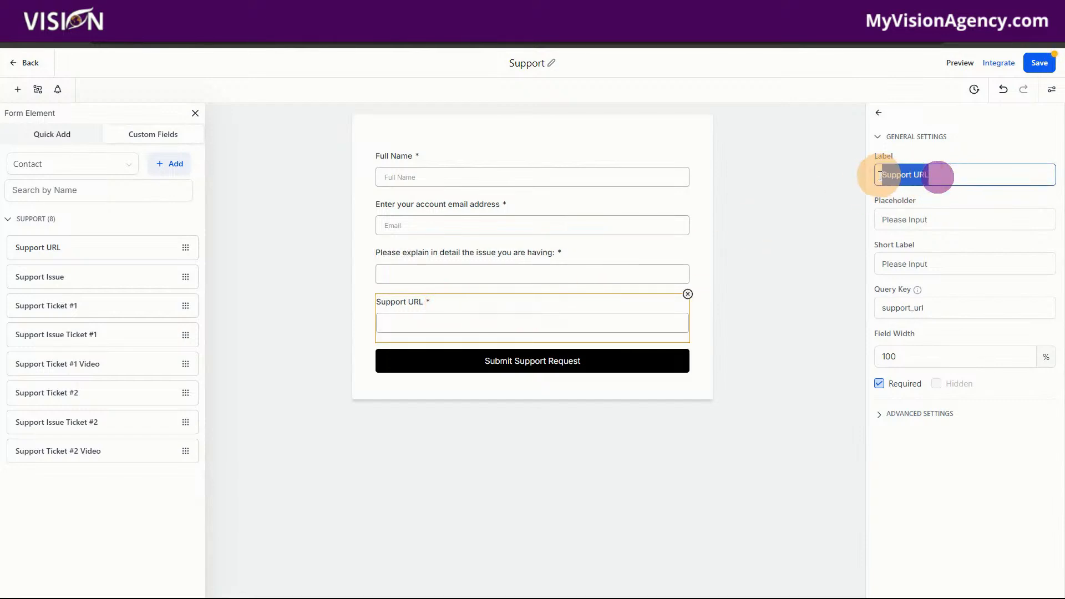
pyautogui.write('Please share ')
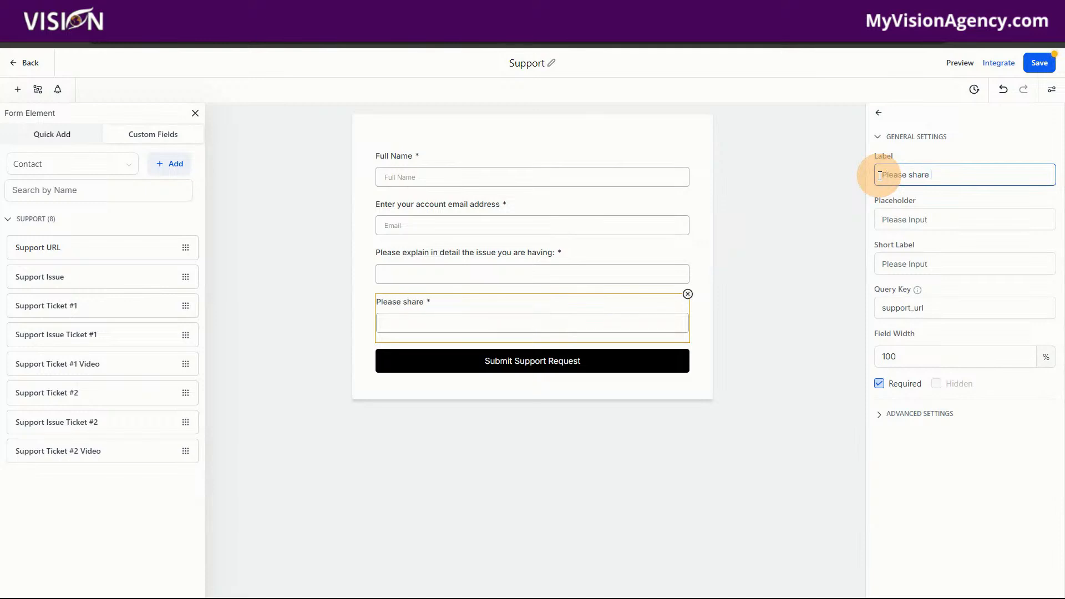
pyautogui.write('the UR')
pyautogui.press('BackSpace')
pyautogui.press('BackSpace')
pyautogui.hotkey('ctrl', 'BackSpace')
pyautogui.hotkey('ctrl', 'BackSpace')
pyautogui.hotkey('ctrl', 'BackSpace')
pyautogui.write('share ')
pyautogui.write('a video ')
pyautogui.write('URL shar')
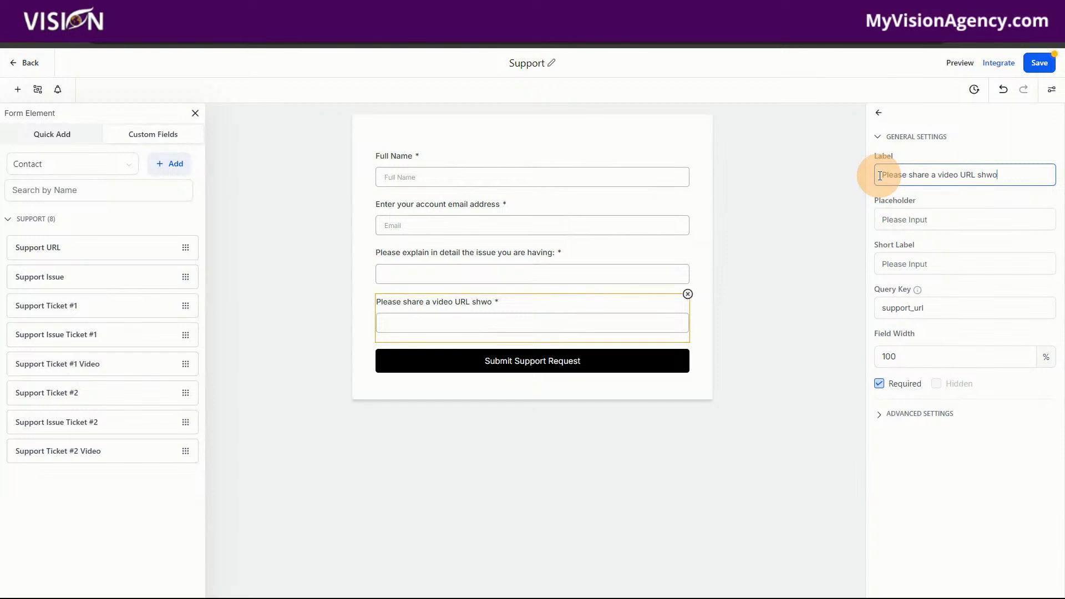
pyautogui.press('BackSpace')
pyautogui.press('BackSpace')
pyautogui.write('owing the issue you are havin')
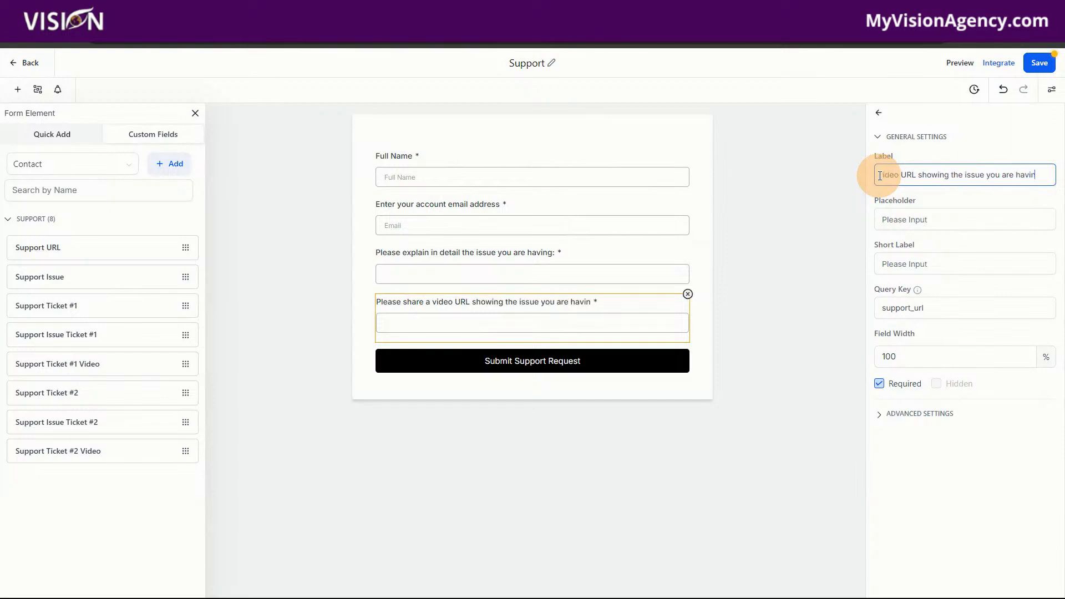
pyautogui.write('g.')
pyautogui.press('BackSpace')
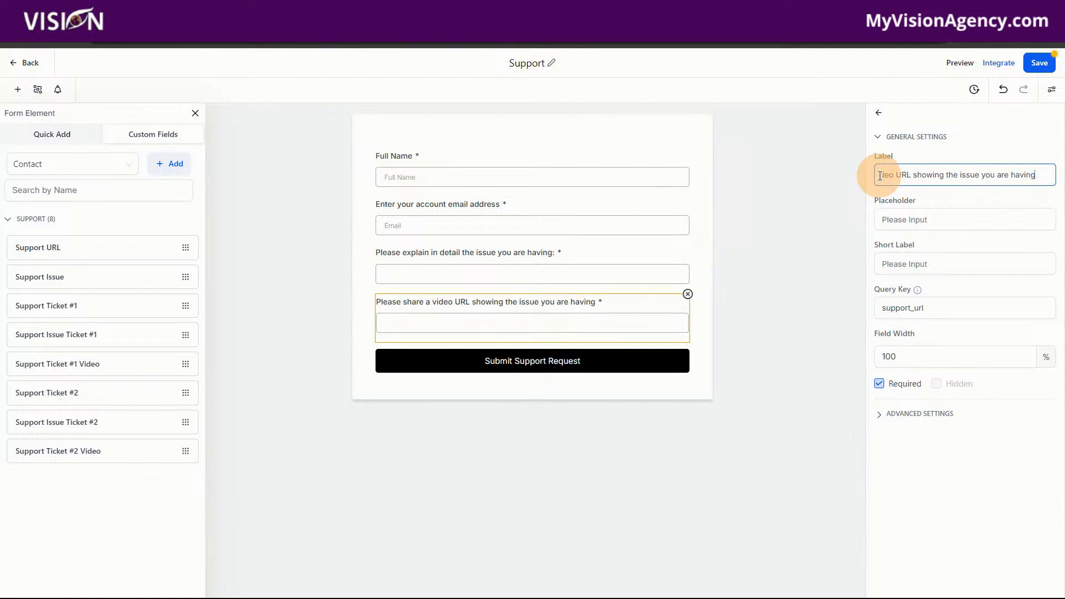
pyautogui.write(':')
pyautogui.click(909, 306)
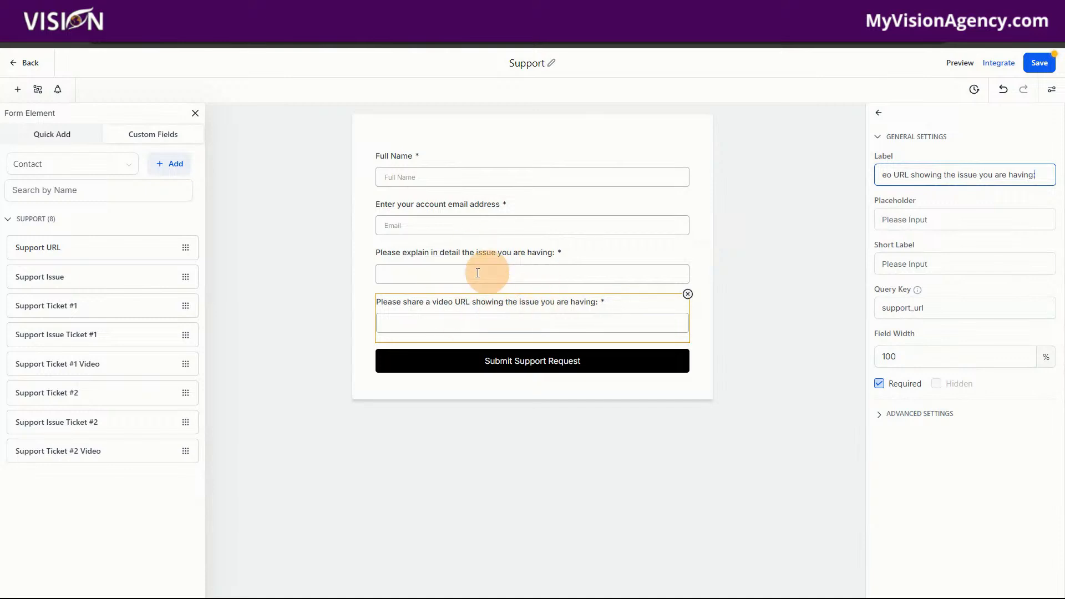
pyautogui.click(1039, 62)
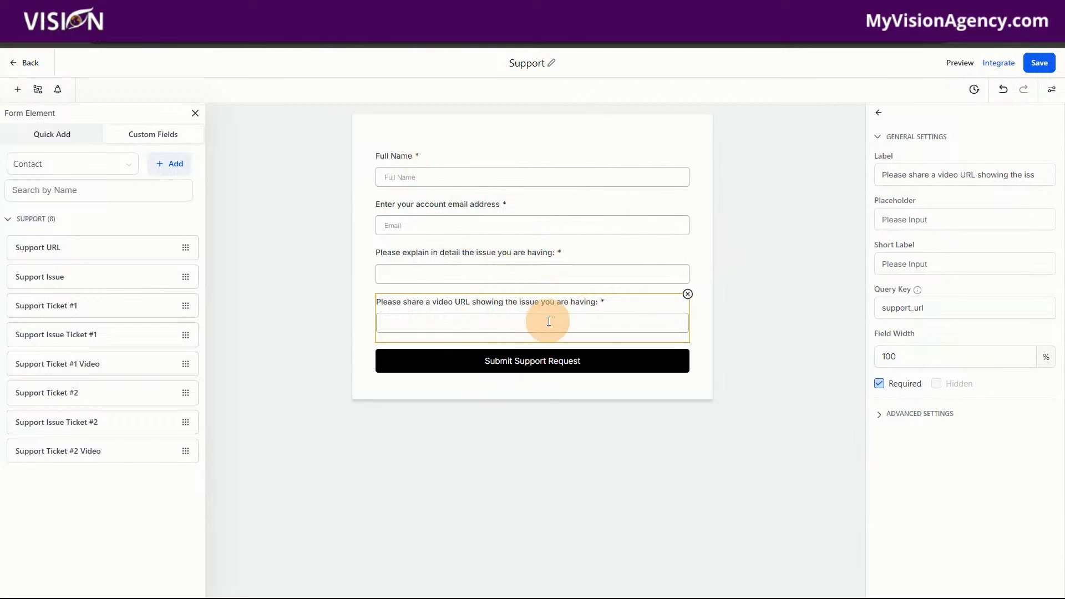
# Set the form's on-submit message to "Thank you for your support request. Our team will respond asap." and save the form
pyautogui.click(1051, 90)
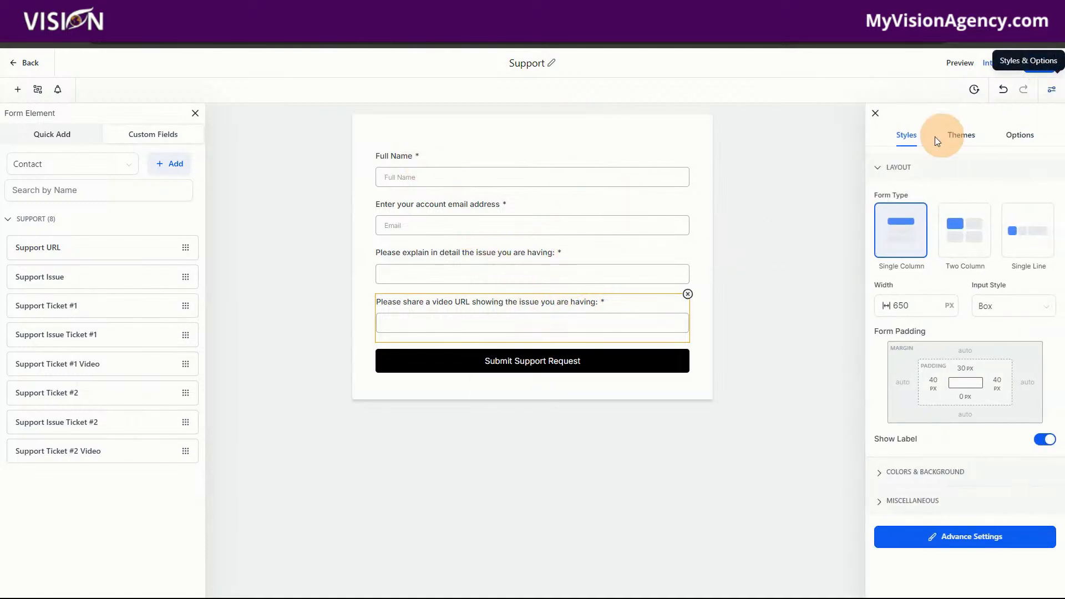
pyautogui.click(1019, 135)
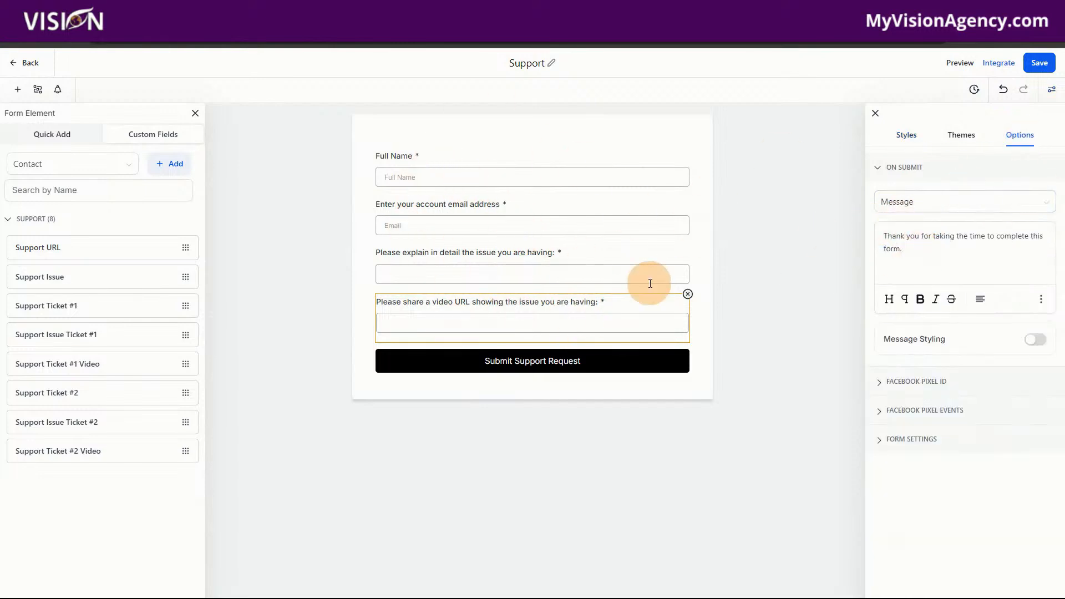
pyautogui.click(906, 205)
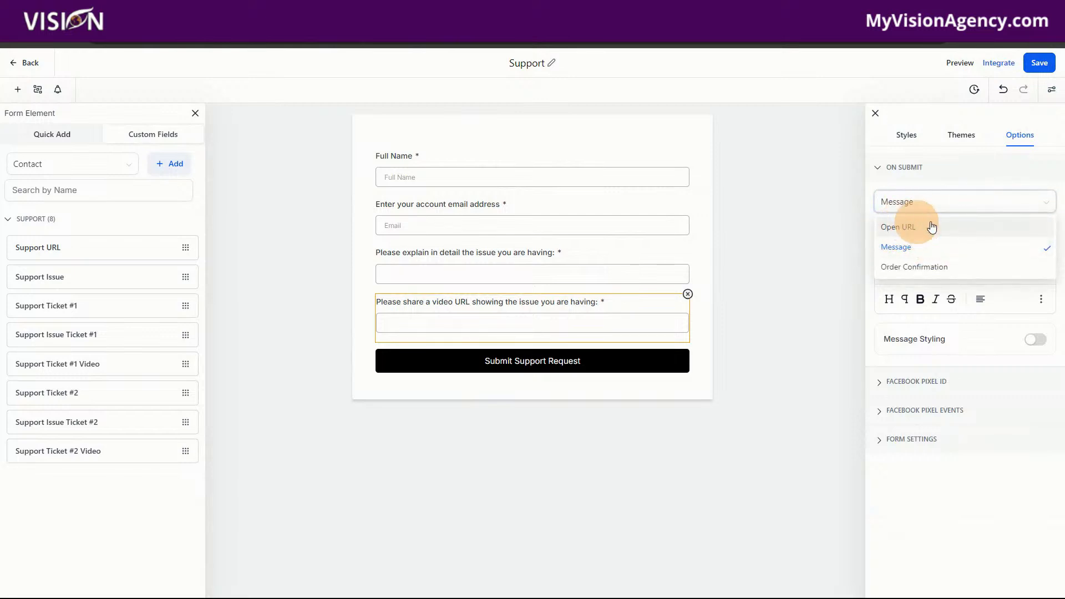
pyautogui.click(924, 170)
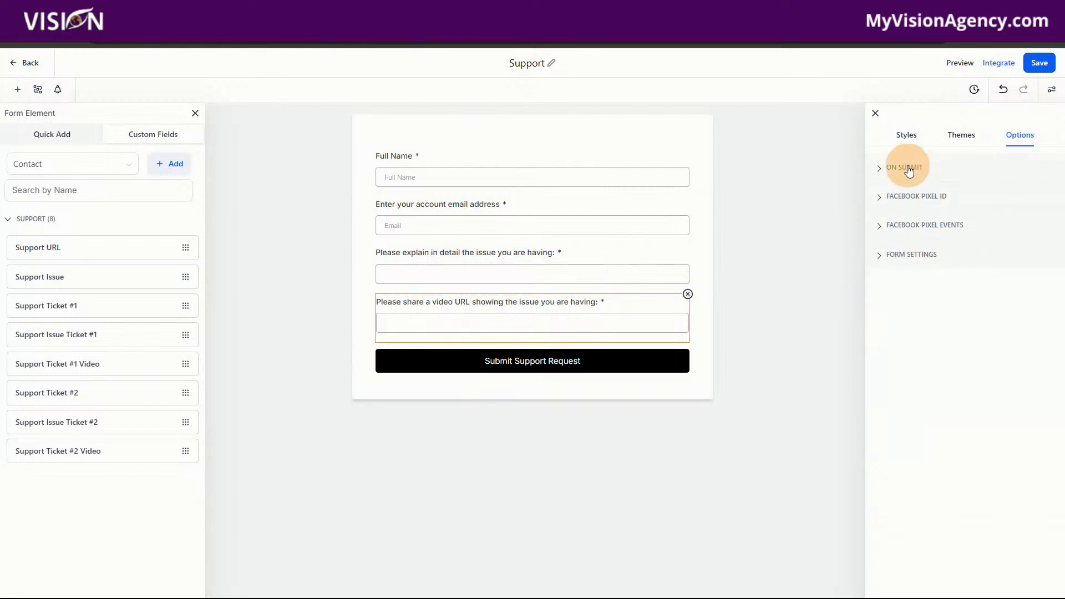
pyautogui.click(908, 171)
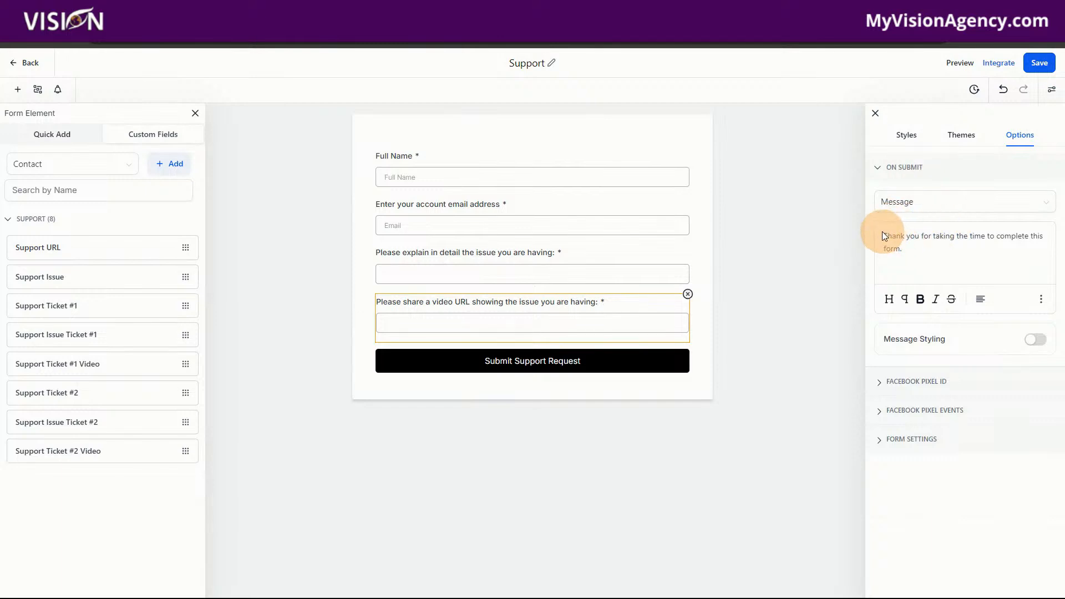
pyautogui.moveTo(883, 233); pyautogui.dragTo(901, 249)
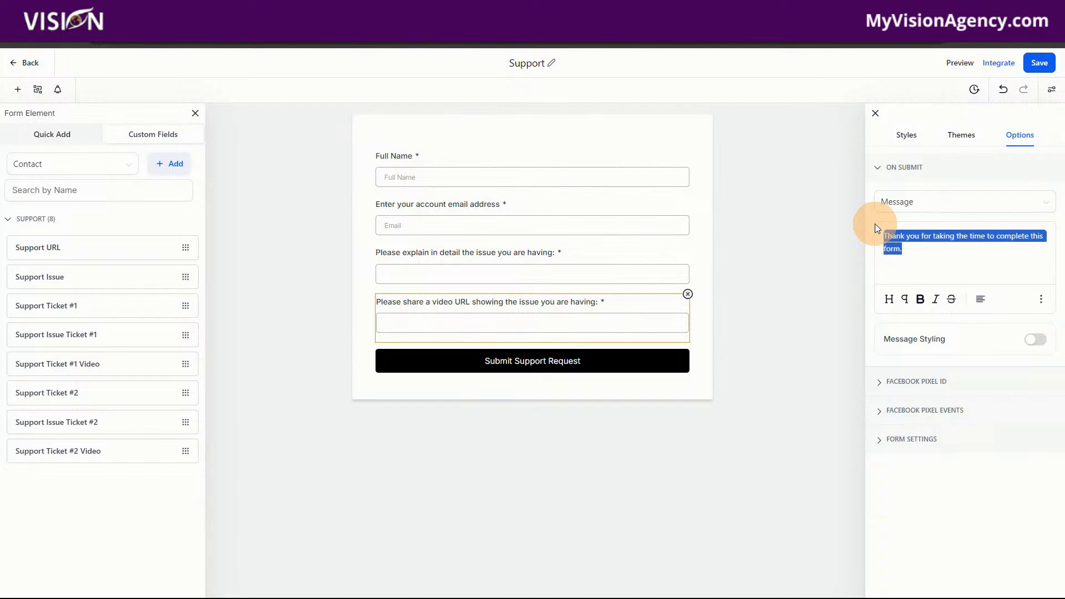
pyautogui.press('BackSpace')
pyautogui.write('Thank you fo')
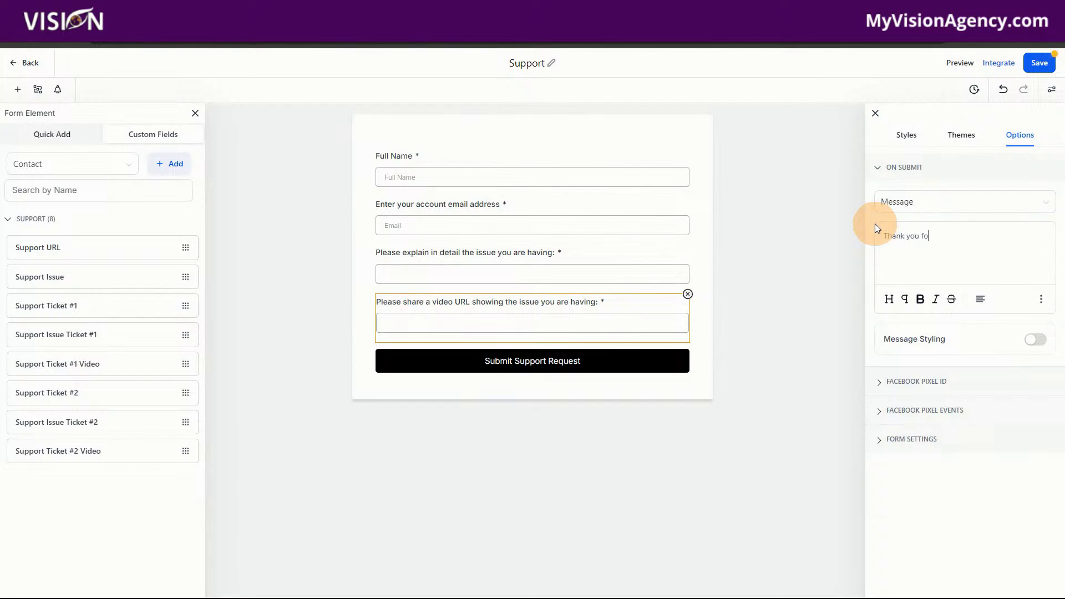
pyautogui.write('r your suppoer')
pyautogui.press('BackSpace')
pyautogui.press('BackSpace')
pyautogui.write('rt reque3s')
pyautogui.press('BackSpace')
pyautogui.press('BackSpace')
pyautogui.write('st. Ou')
pyautogui.press('BackSpace')
pyautogui.write('ur team will respond asap.')
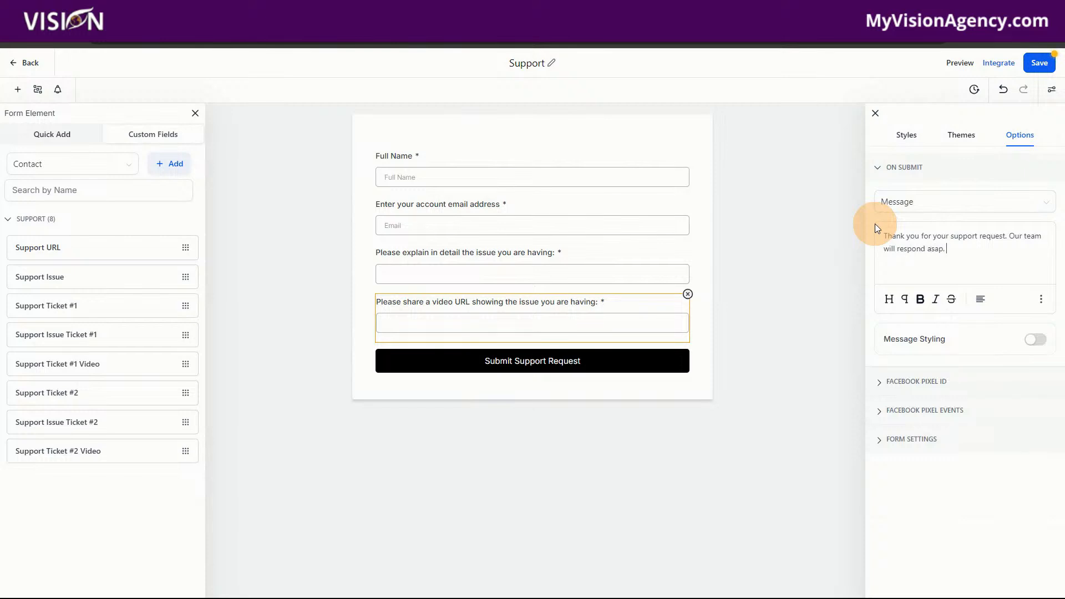
pyautogui.click(1038, 63)
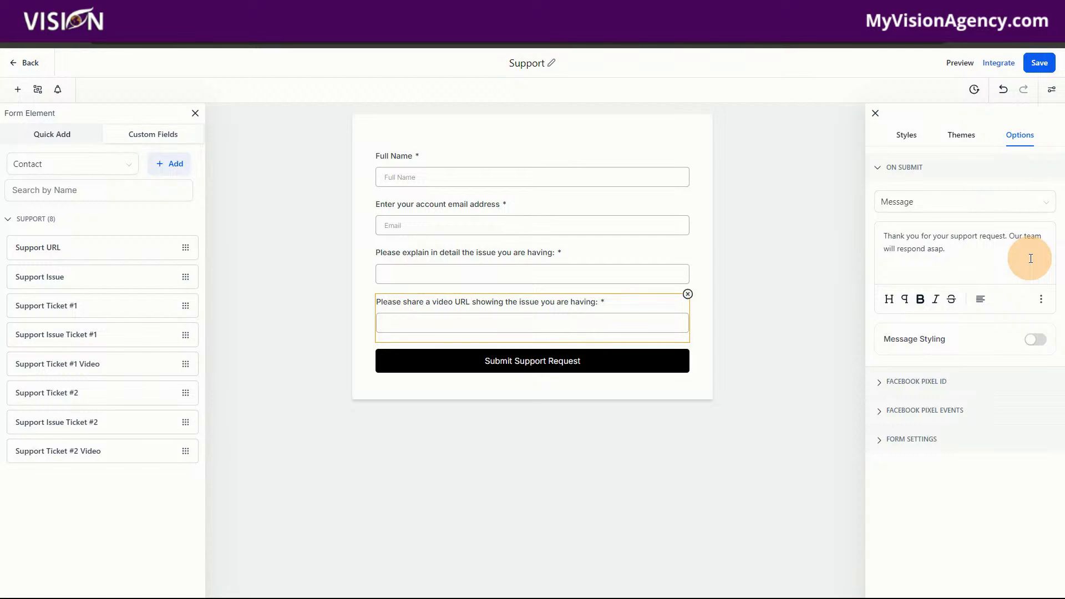
# Leave the form builder and start a new opportunities pipeline named "Support"
pyautogui.click(25, 62)
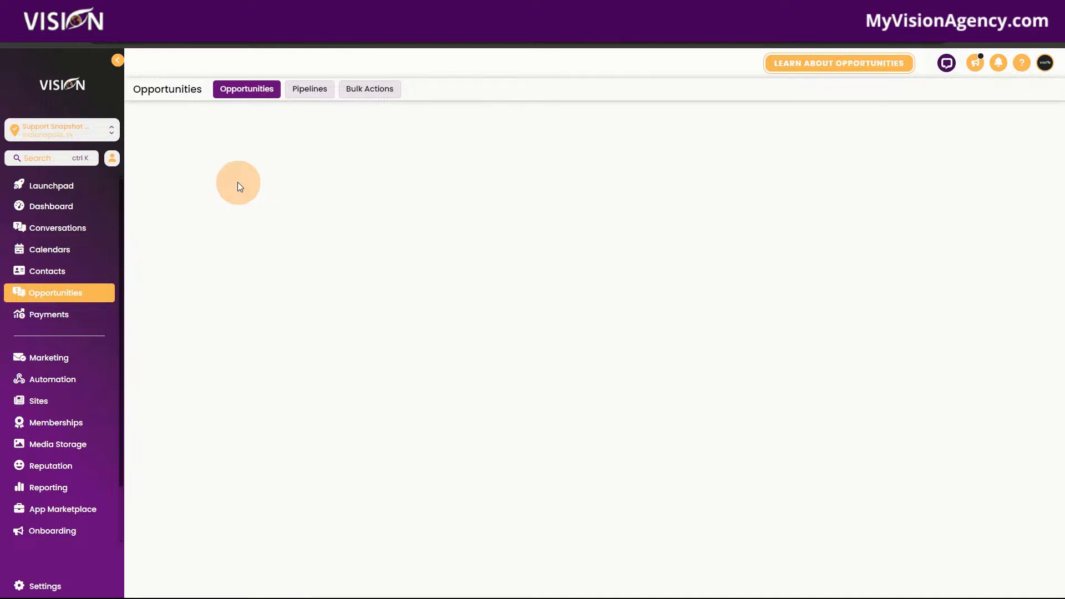
pyautogui.click(577, 281)
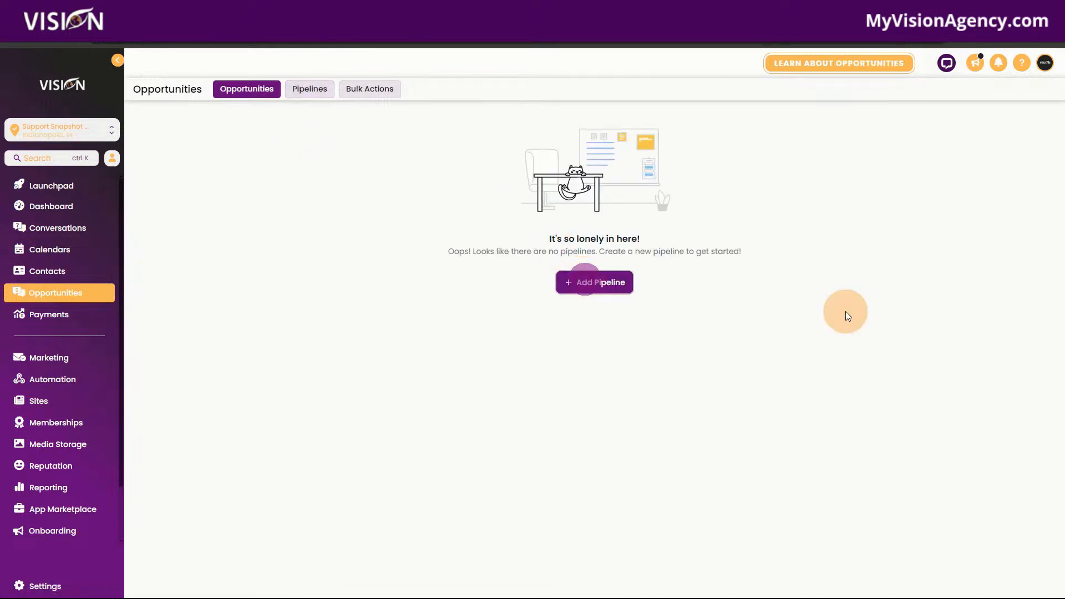
pyautogui.click(972, 156)
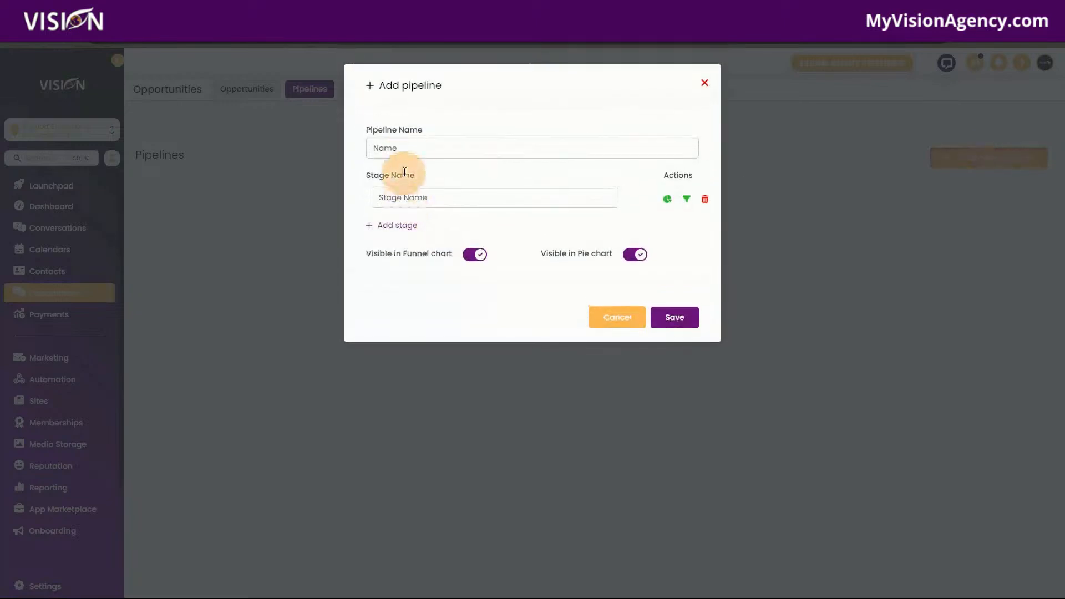
pyautogui.click(405, 147)
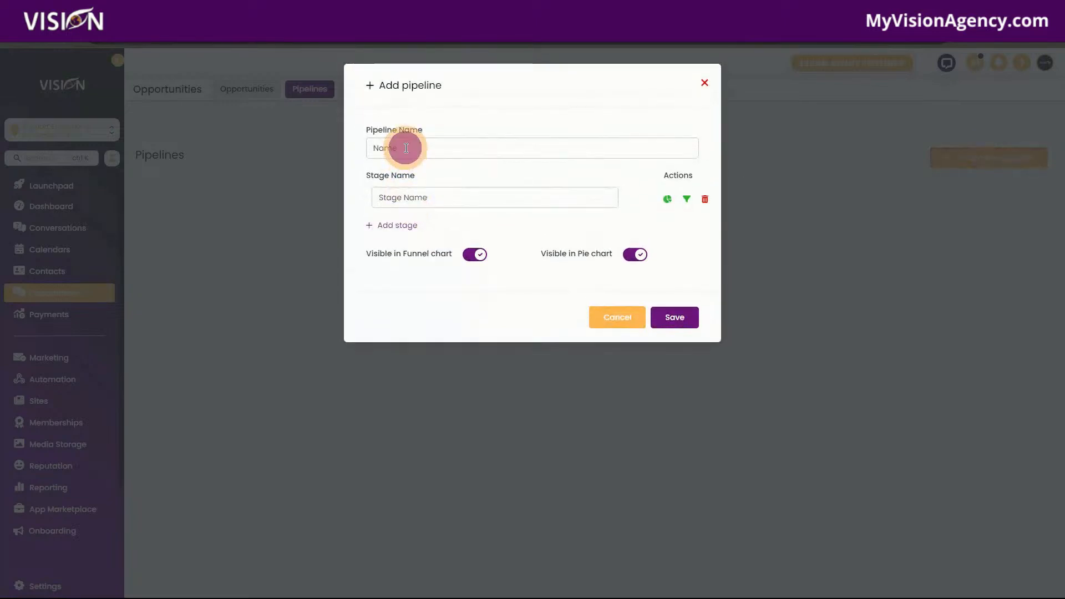
pyautogui.write('Suportport')
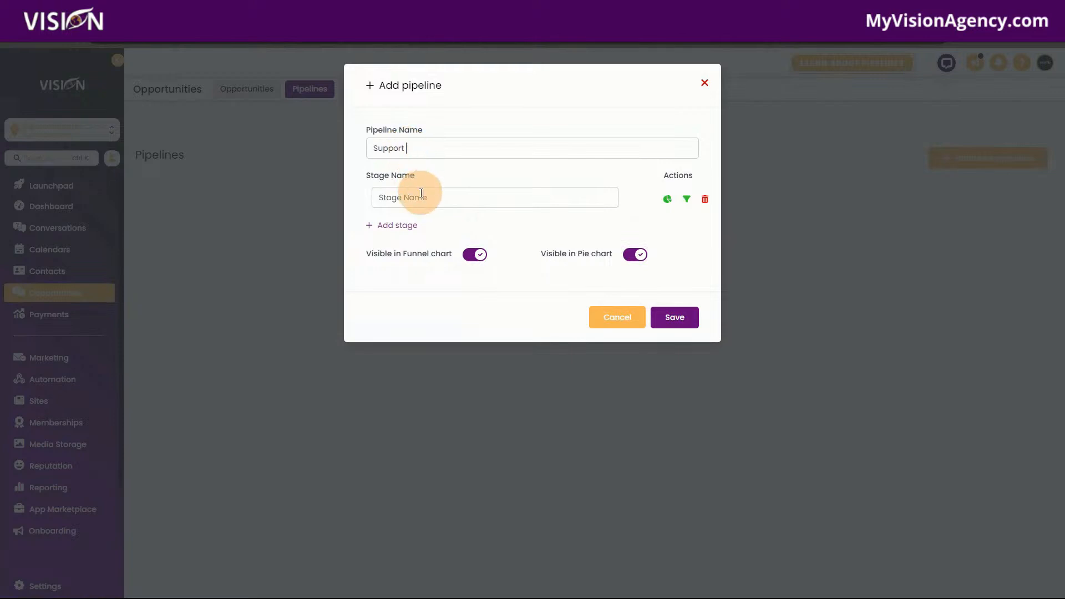
# Name the pipeline's first stage "Submitted Support Request" and add a second stage named "In progress"
pyautogui.write('Submitted Support Req')
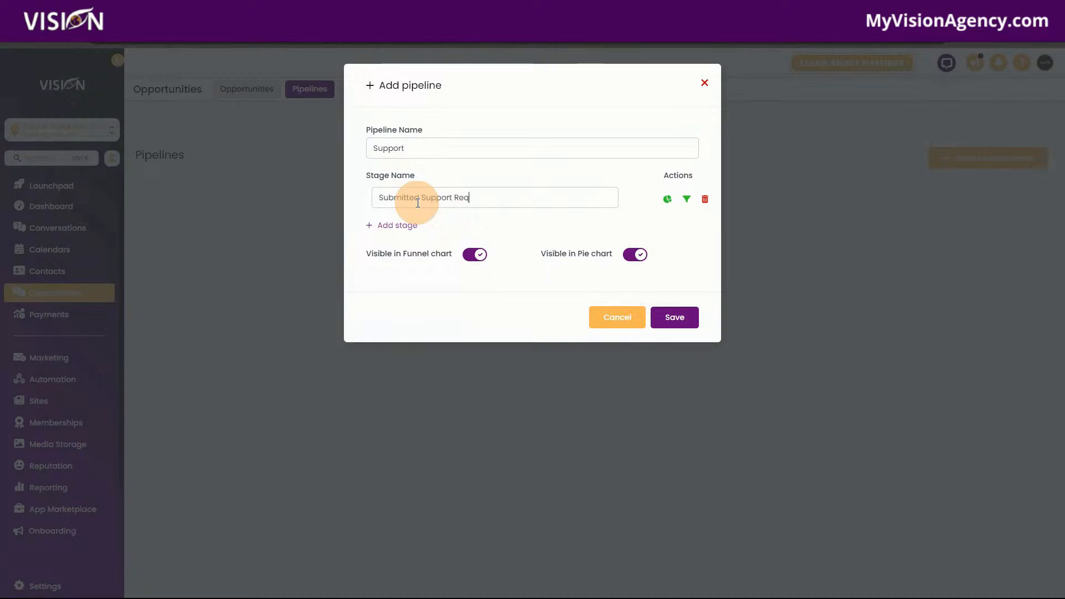
pyautogui.write('uest')
pyautogui.click(393, 227)
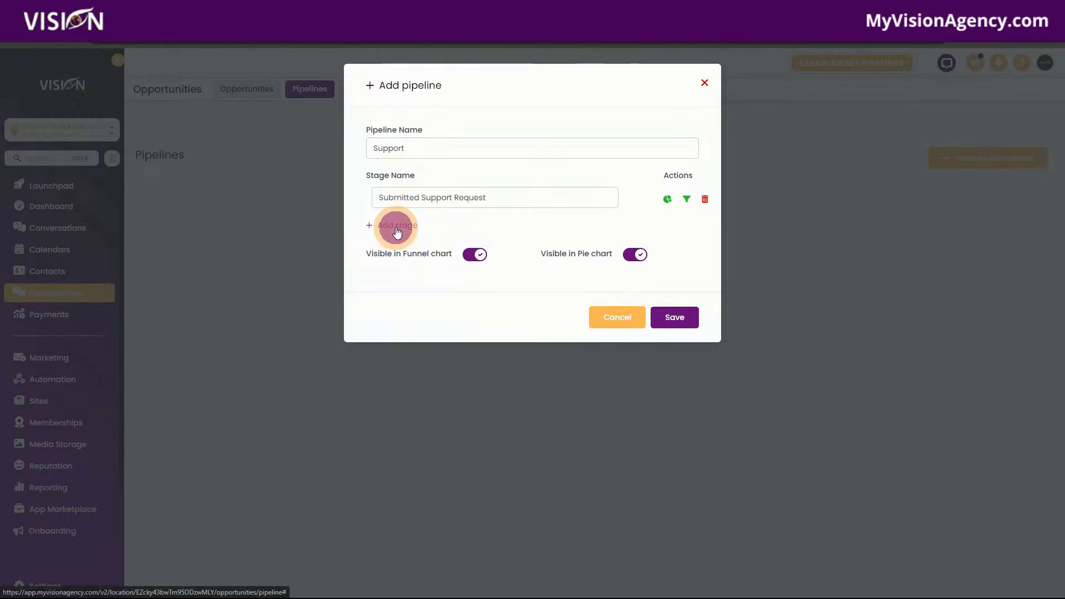
pyautogui.write('In p')
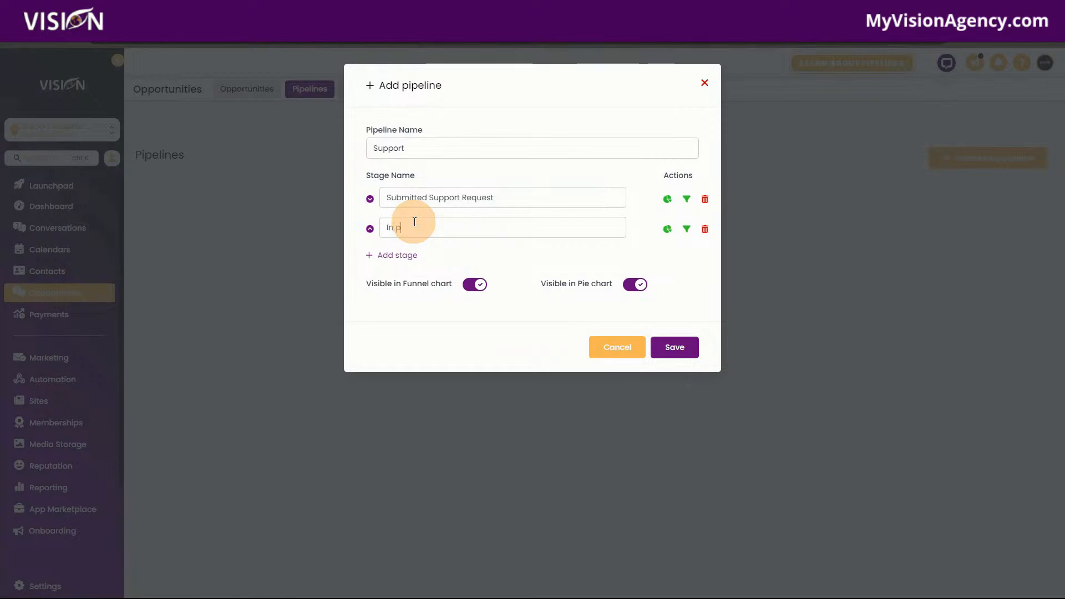
pyautogui.write('rogress')
# Add a third stage named "Waiting on customer response" to the Support pipeline
pyautogui.click(402, 256)
pyautogui.click(455, 257)
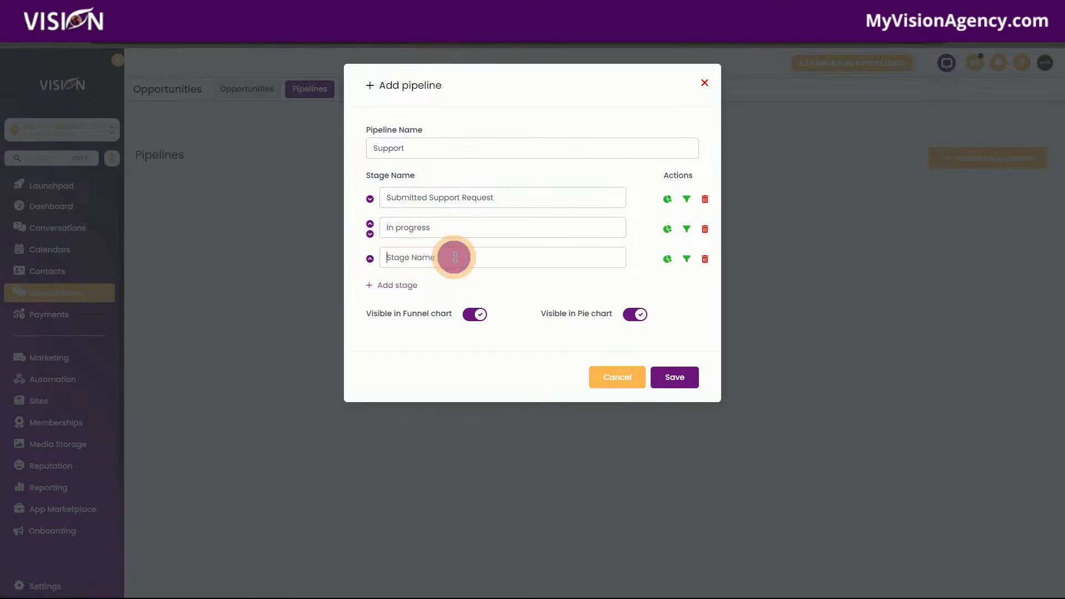
pyautogui.write('Wasiting o')
pyautogui.press('BackSpace')
pyautogui.press('BackSpace')
pyautogui.press('BackSpace')
pyautogui.press('BackSpace')
pyautogui.press('BackSpace')
pyautogui.press('BackSpace')
pyautogui.press('BackSpace')
pyautogui.write('iting on customer response')
# Add a fourth stage named "Ticket Closed" to the Support pipeline
pyautogui.click(401, 285)
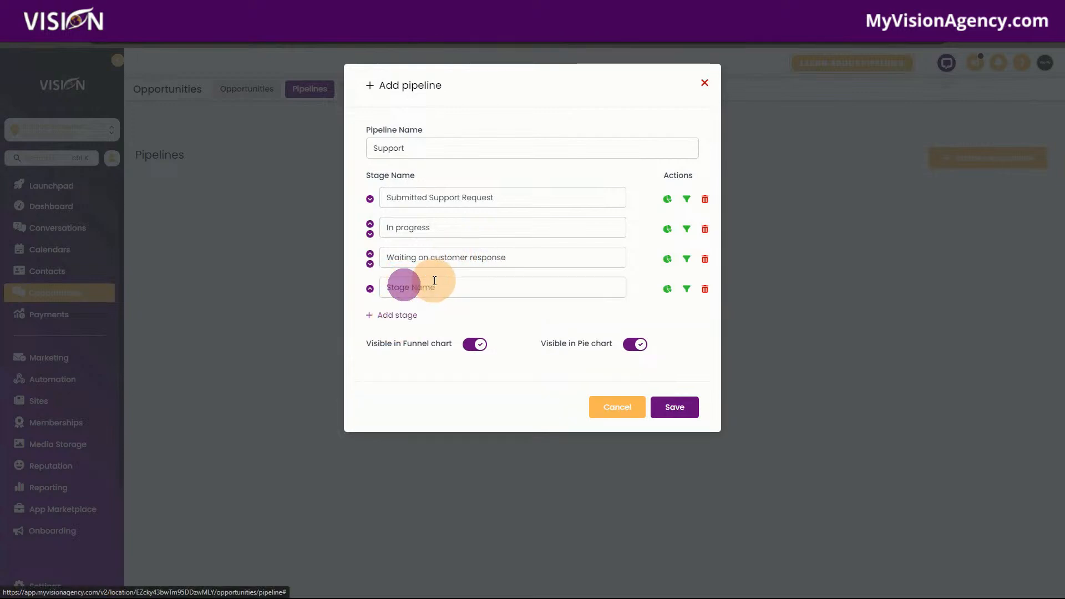
pyautogui.click(436, 281)
pyautogui.write('Ti')
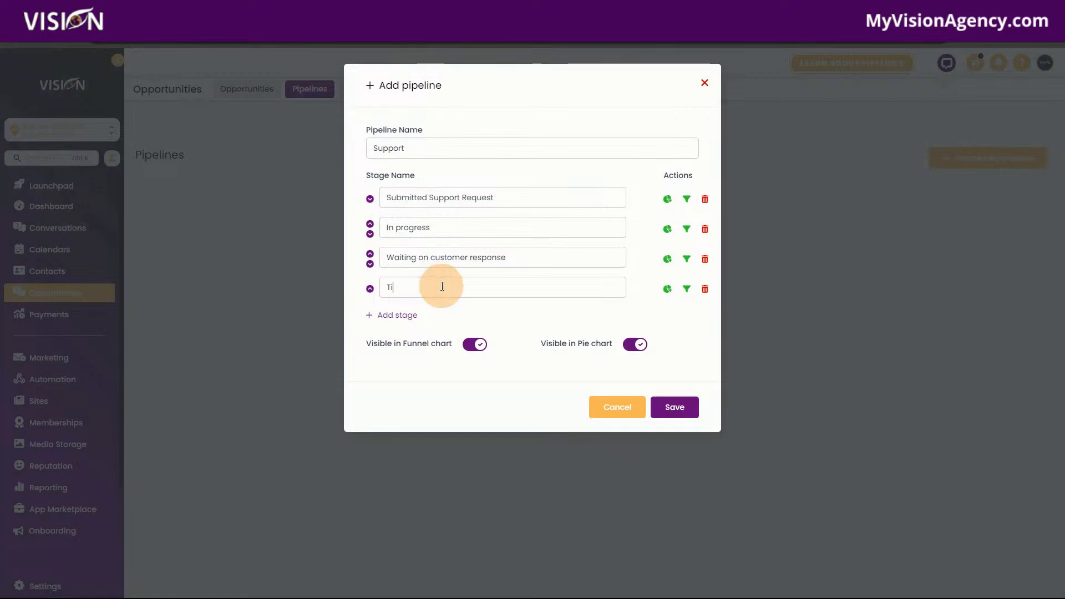
pyautogui.write('cket Closed')
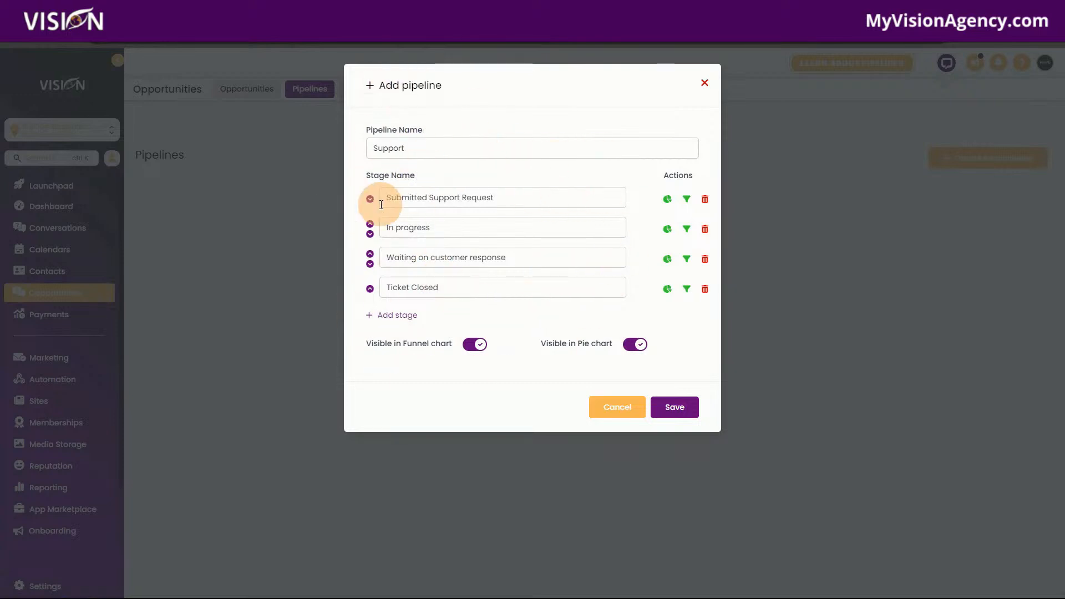
# Save the Support pipeline and start a new automation workflow from scratch
pyautogui.click(680, 416)
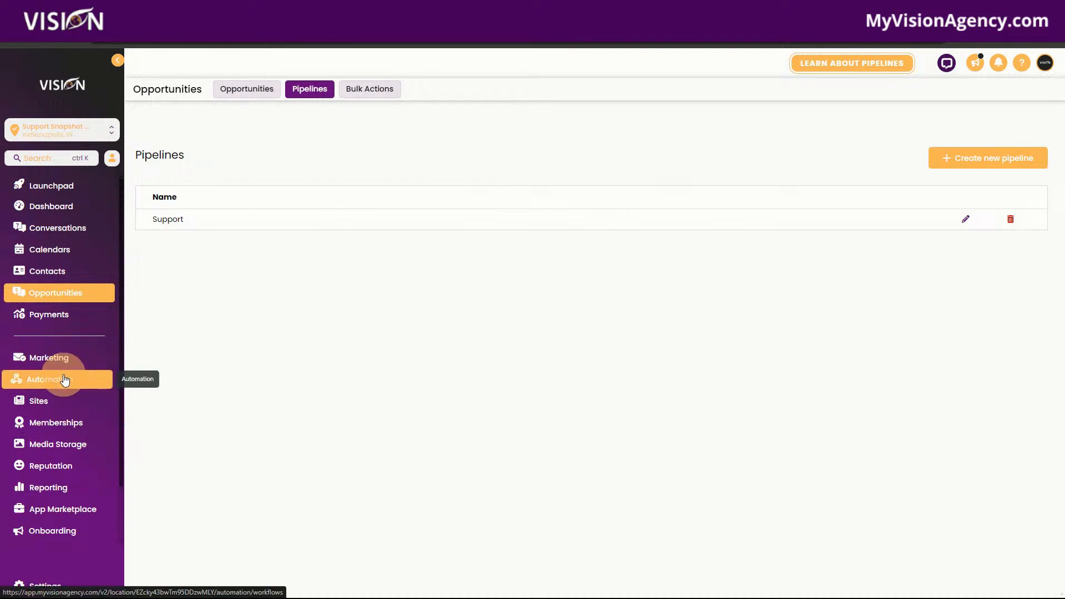
pyautogui.click(65, 380)
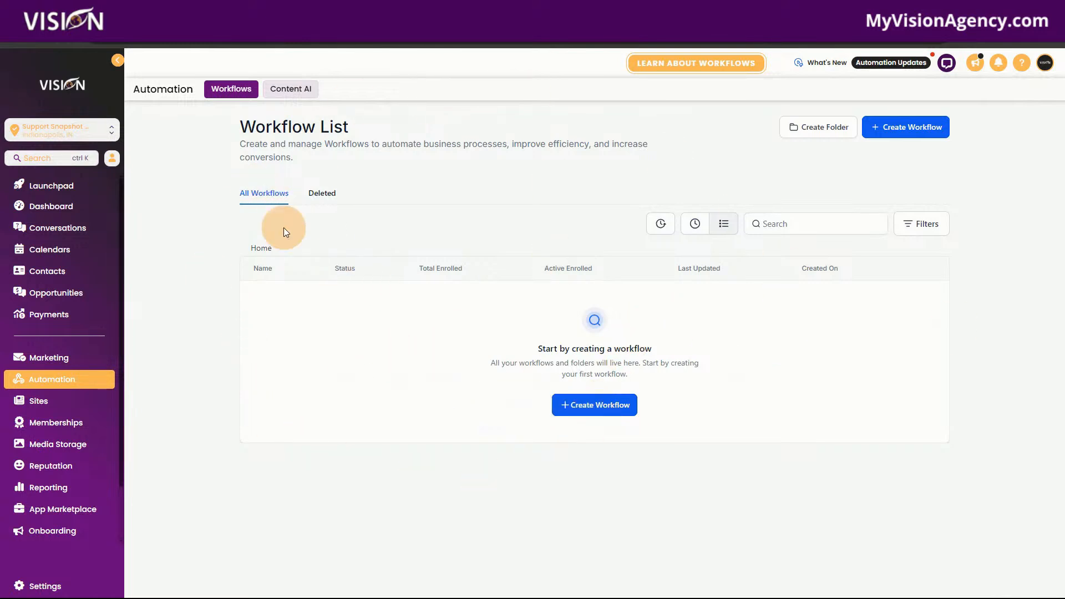
pyautogui.click(606, 407)
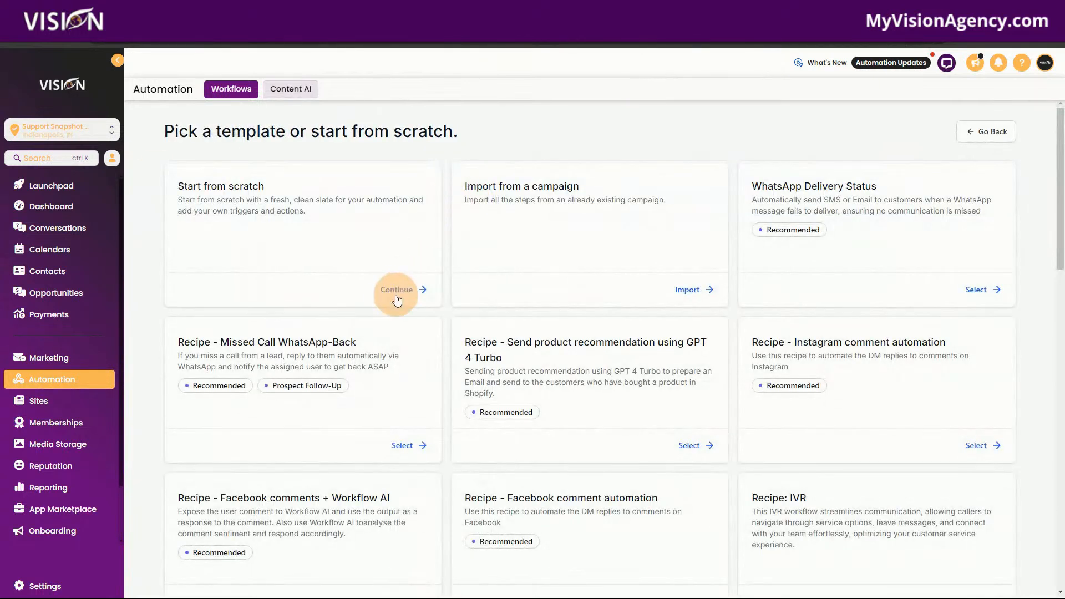
pyautogui.click(394, 292)
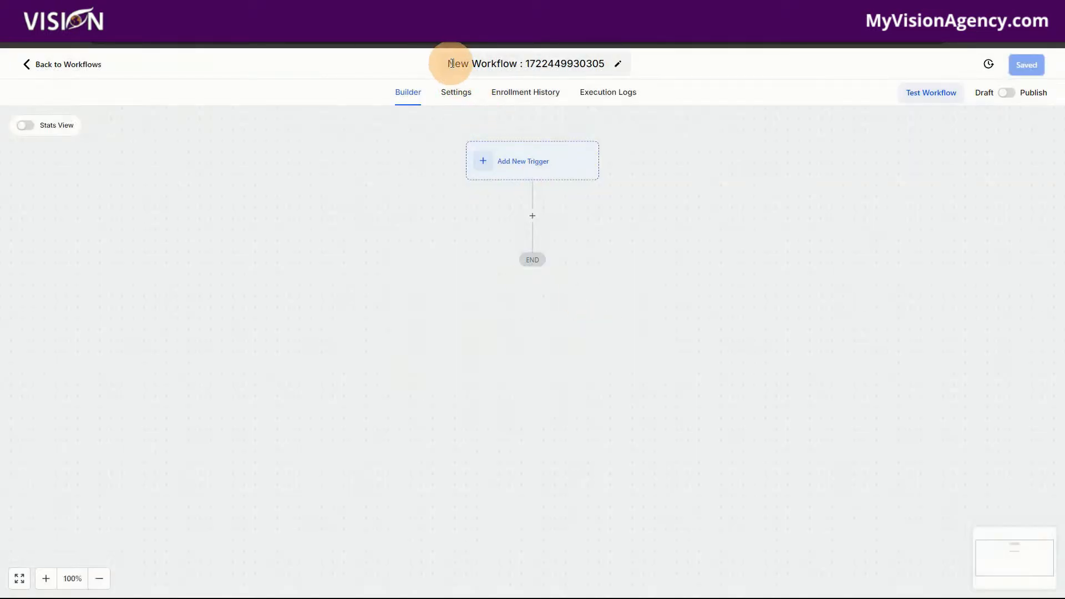
# Rename the new workflow "Support"
pyautogui.doubleClick(451, 64)
pyautogui.moveTo(491, 65); pyautogui.dragTo(616, 67)
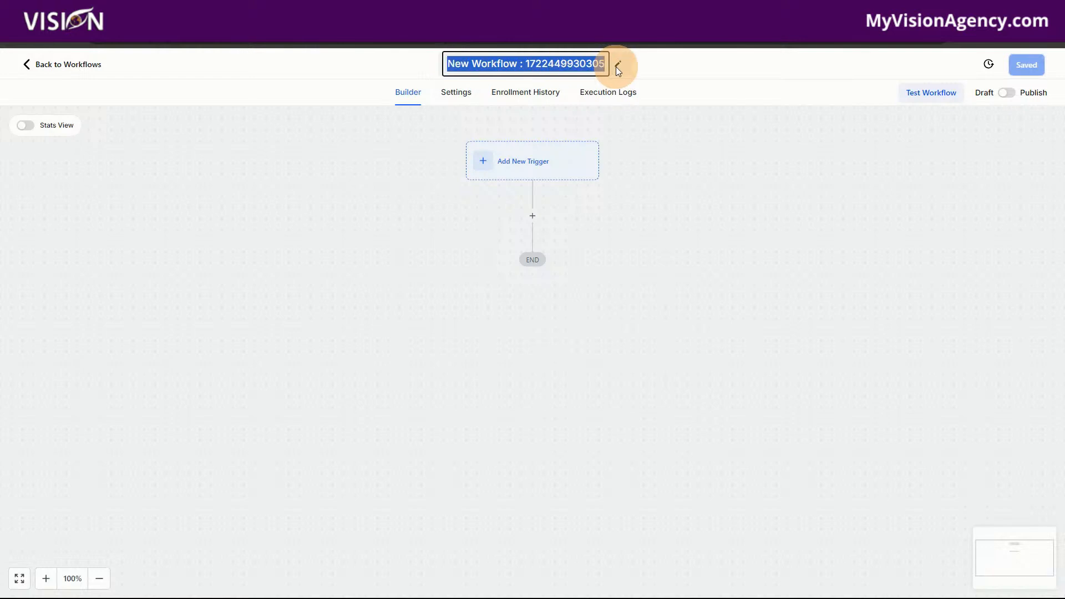
pyautogui.write('Support')
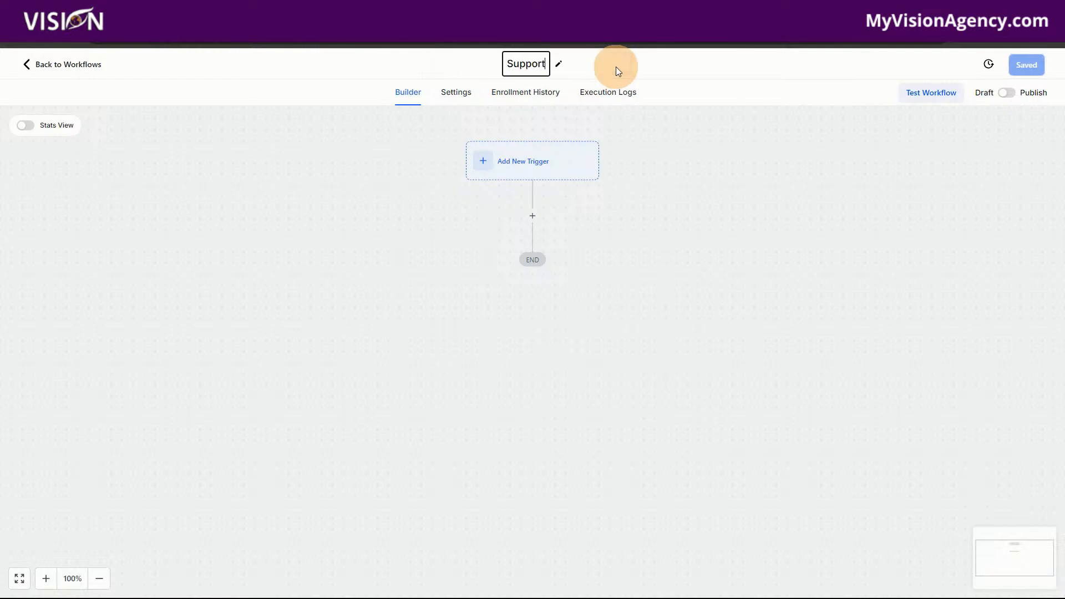
pyautogui.click(617, 67)
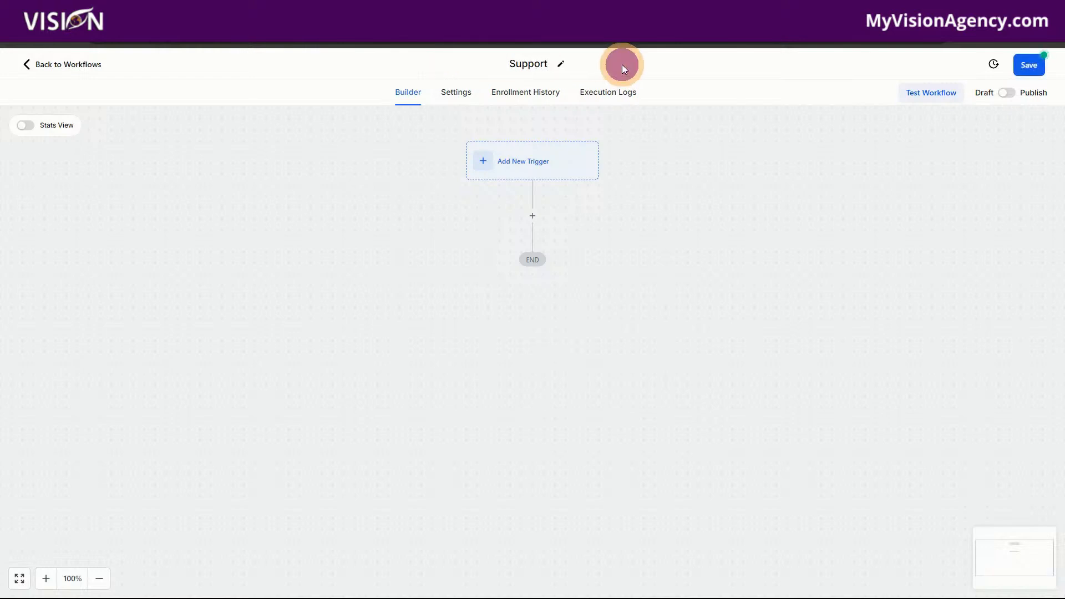
# Add a Form Submitted trigger to the Support workflow
pyautogui.click(521, 169)
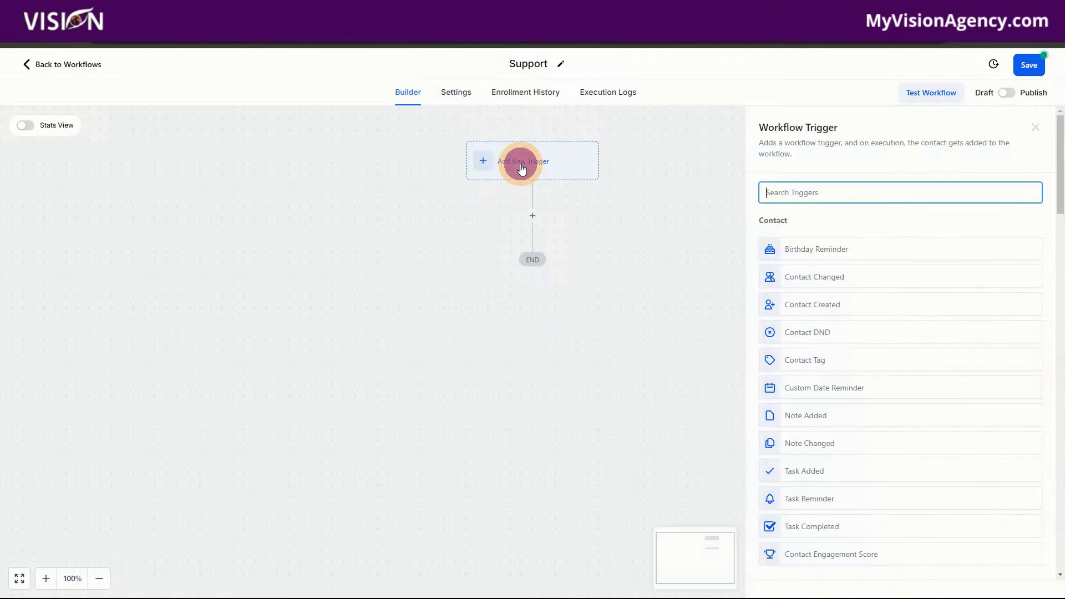
pyautogui.click(804, 192)
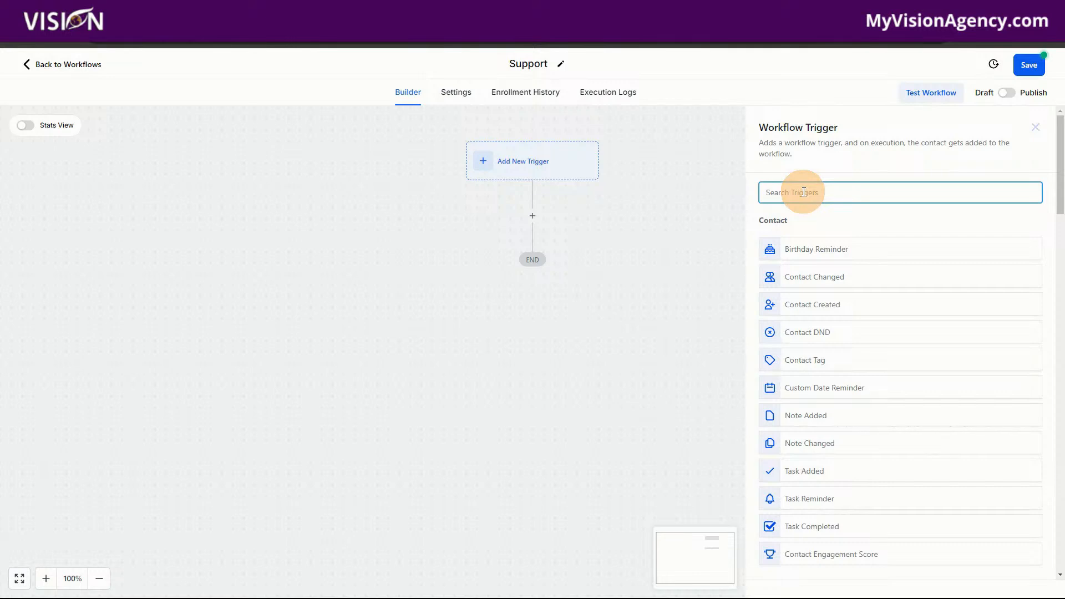
pyautogui.write('form')
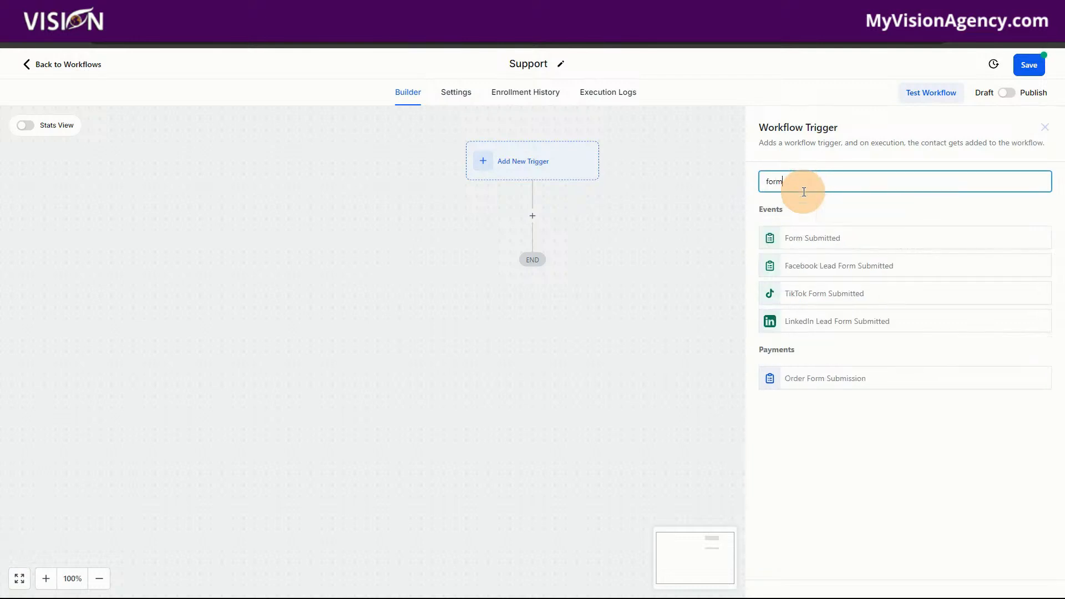
pyautogui.click(807, 237)
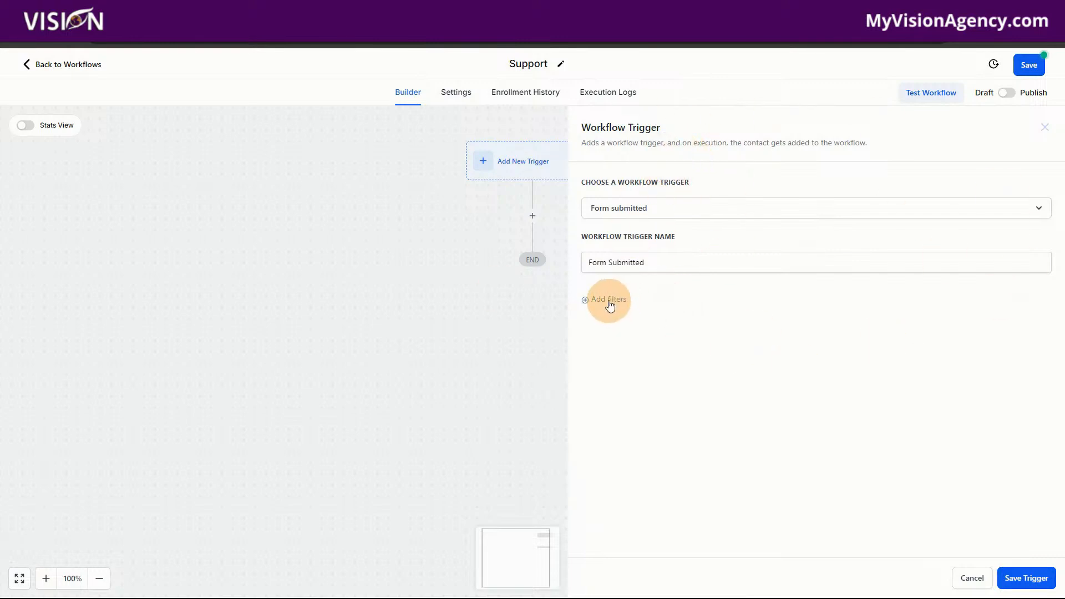
# Filter the trigger so that Form is Support, then save the trigger and the workflow
pyautogui.click(609, 304)
pyautogui.click(649, 311)
pyautogui.click(627, 388)
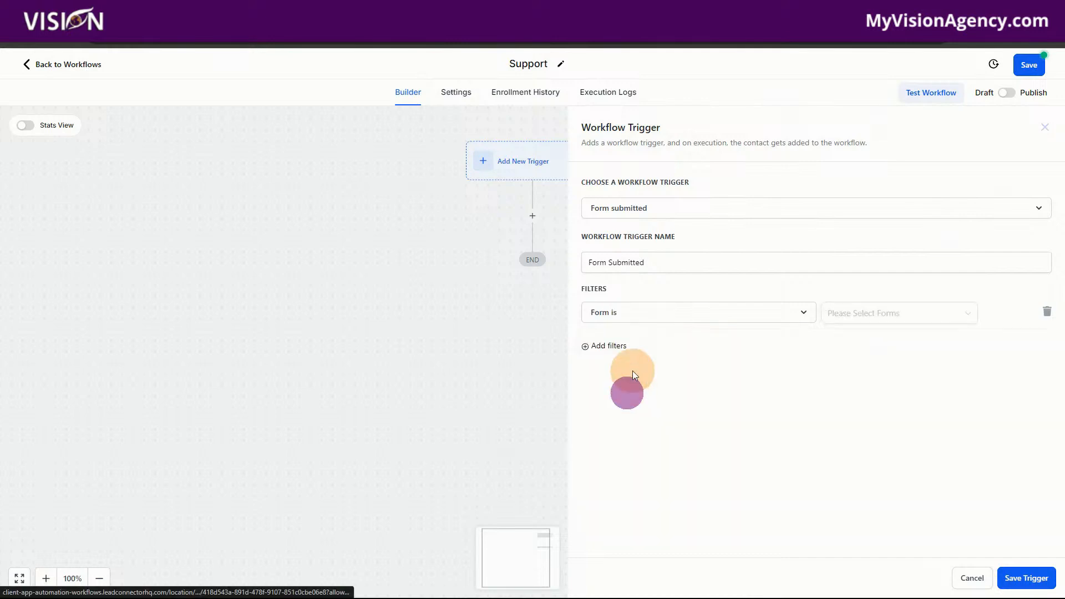
pyautogui.click(871, 314)
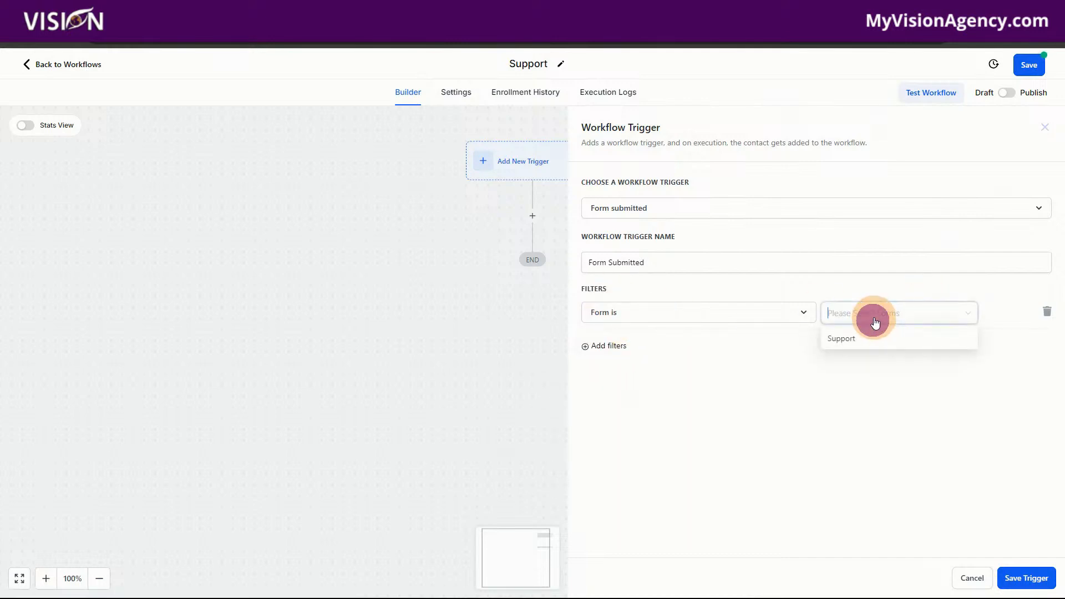
pyautogui.click(838, 342)
pyautogui.click(1023, 578)
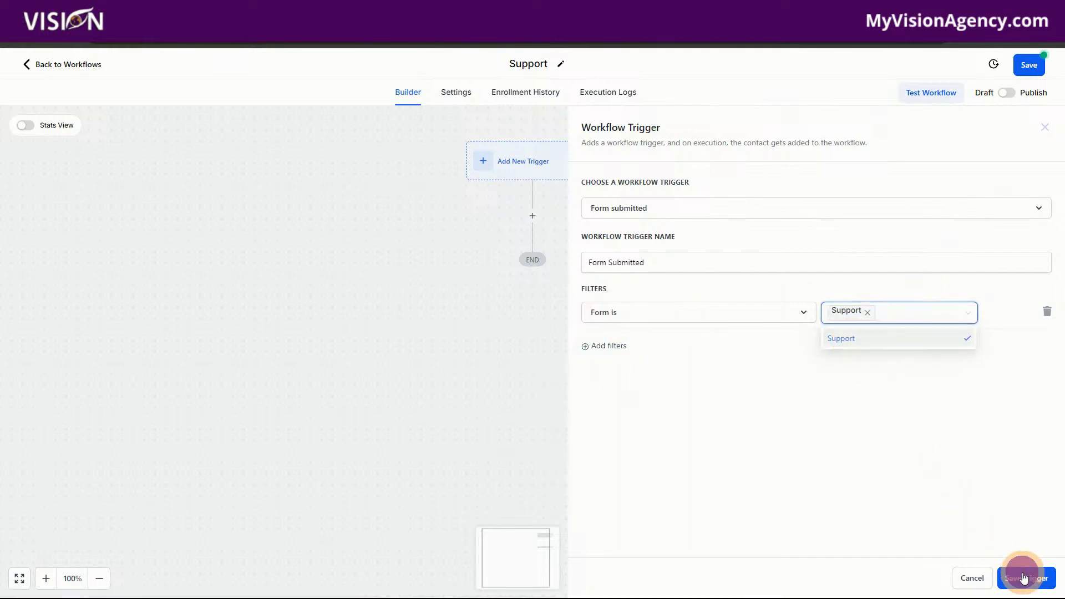
pyautogui.click(1030, 69)
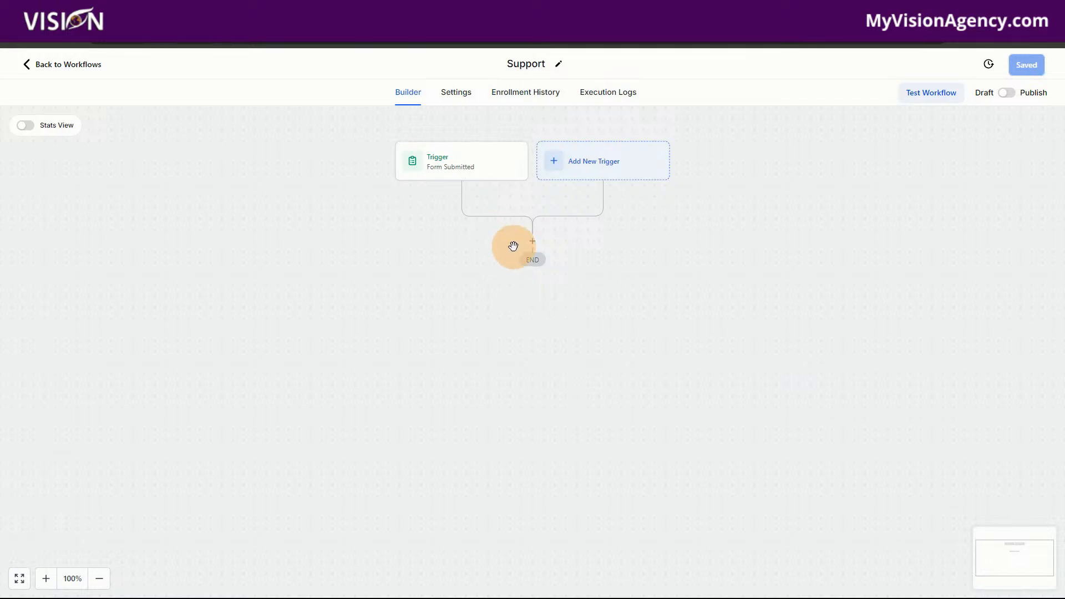
# Add an If / Else action below the Form Submitted trigger
pyautogui.click(532, 240)
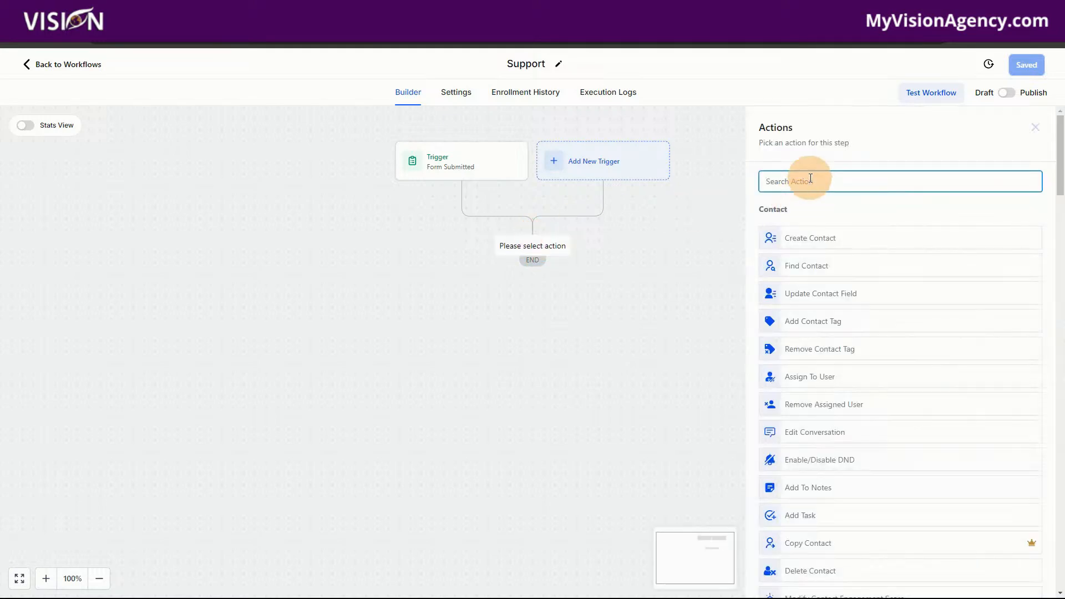
pyautogui.write('if')
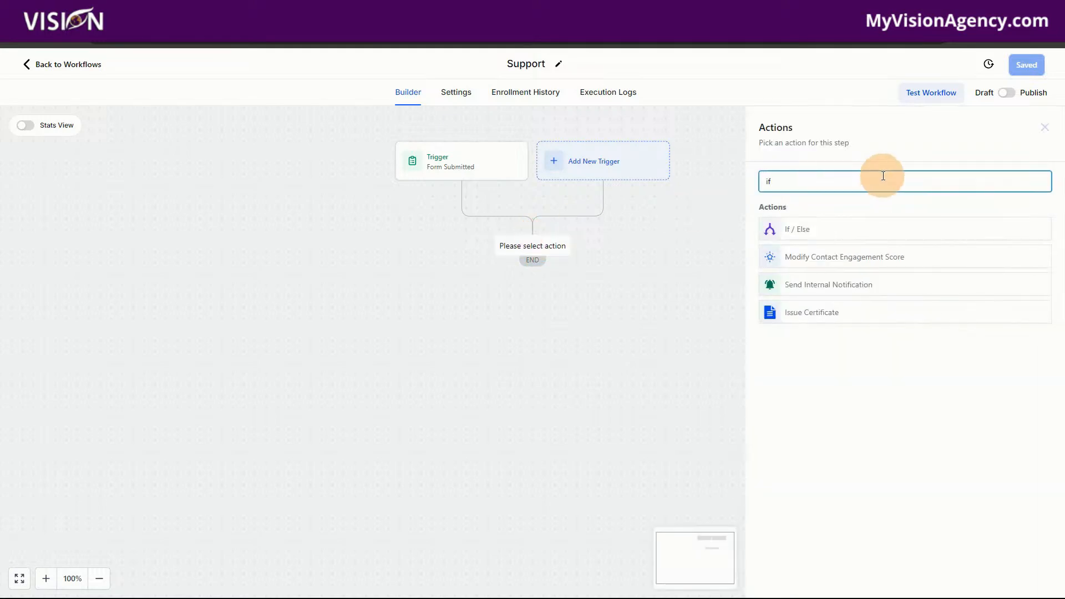
pyautogui.click(786, 236)
pyautogui.click(786, 236)
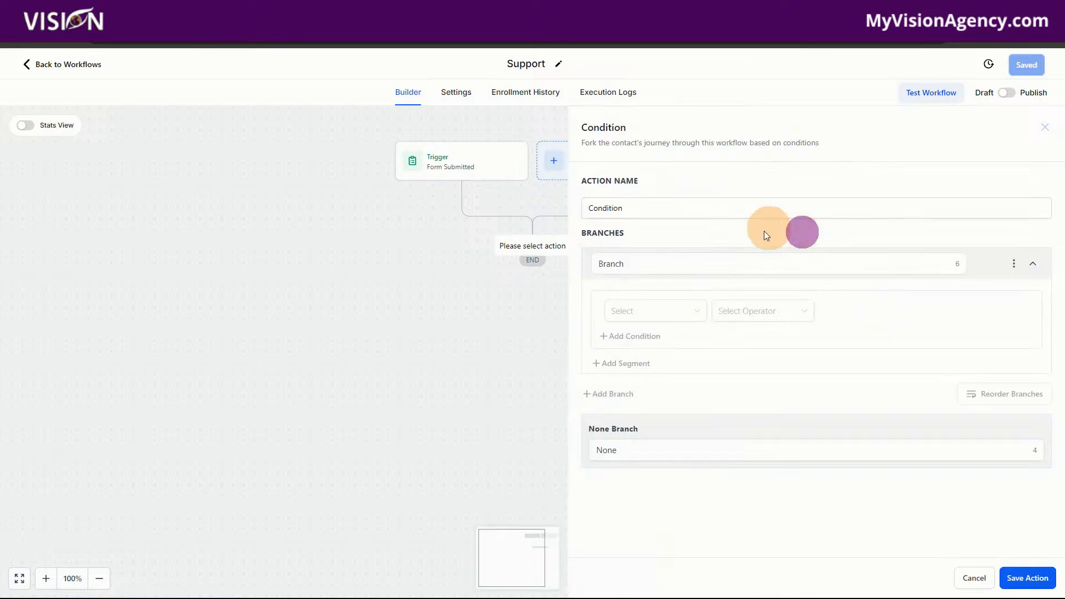
# Name the If / Else action "Do they have a ticket open?"
pyautogui.click(628, 208)
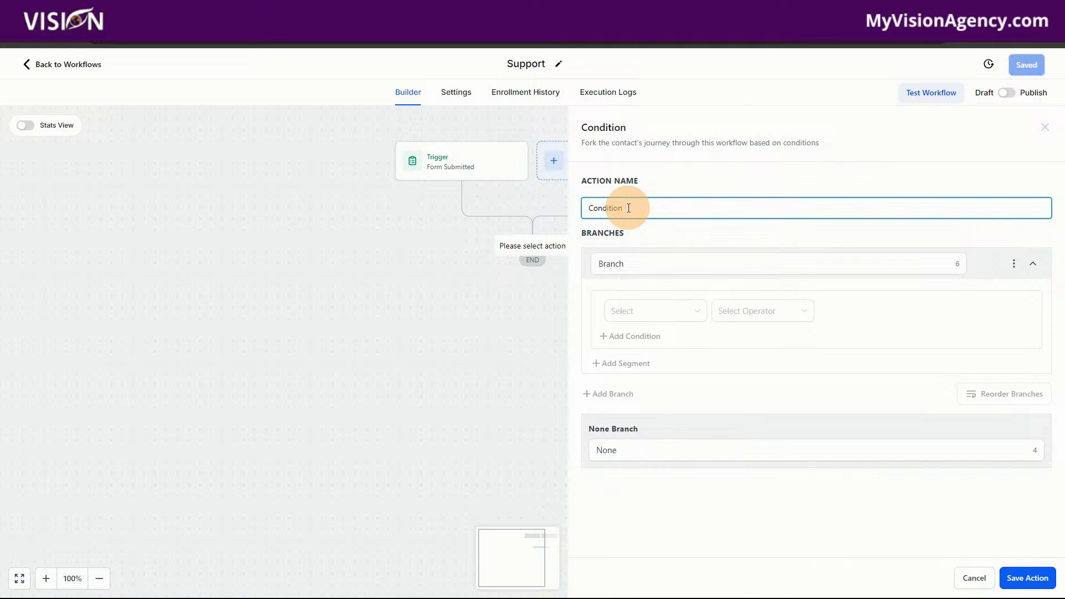
pyautogui.moveTo(629, 208); pyautogui.dragTo(589, 209)
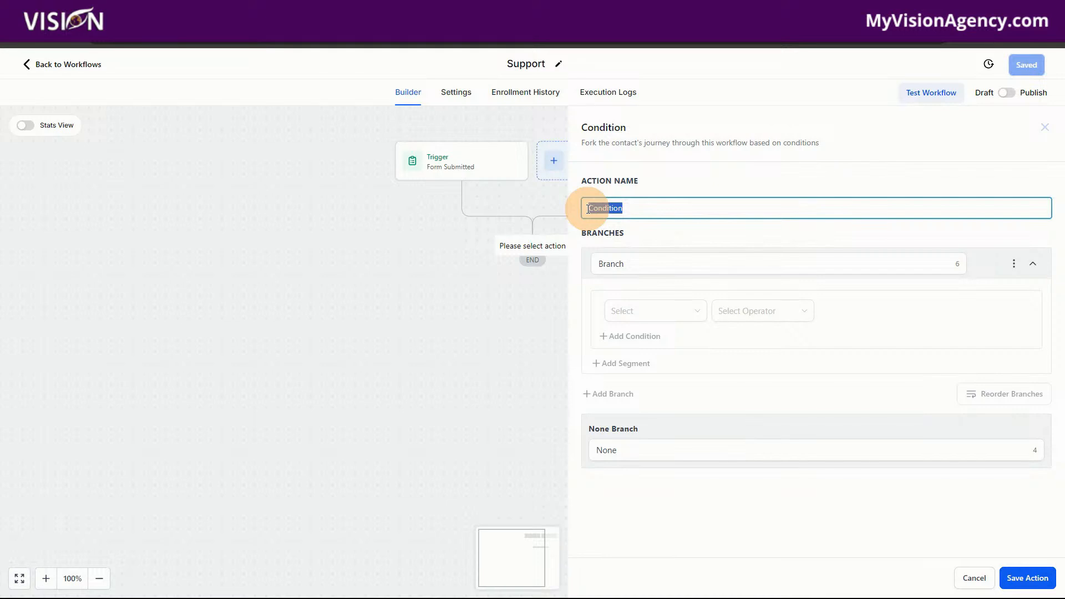
pyautogui.write('Are')
pyautogui.write('DO they')
pyautogui.press('BackSpace')
pyautogui.press('BackSpace')
pyautogui.press('BackSpace')
pyautogui.write('they have a ticket open?')
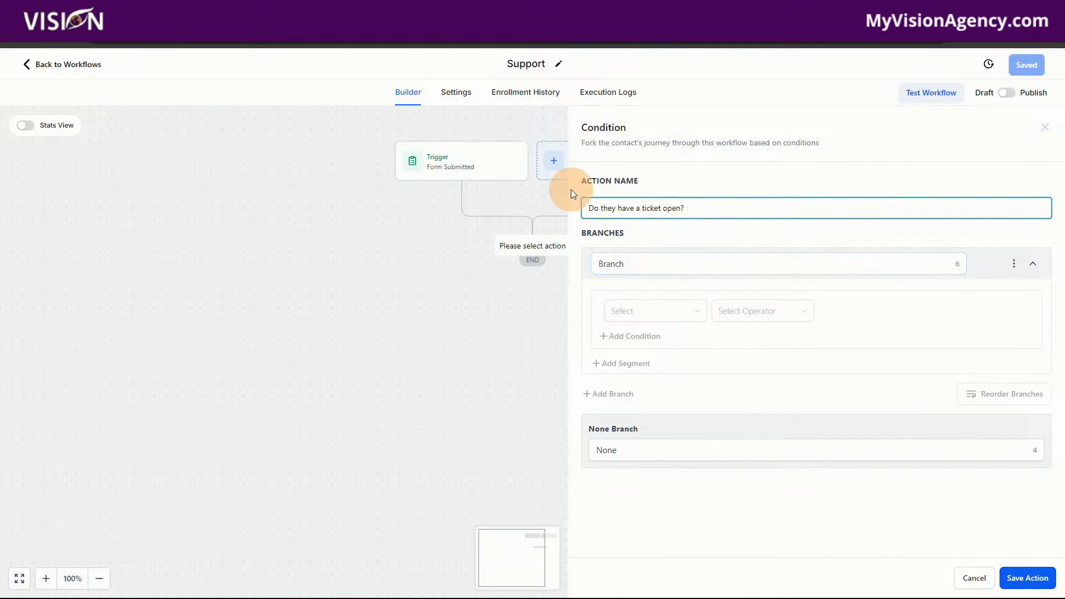
# Rename the condition's first branch "Yes"
pyautogui.click(634, 266)
pyautogui.doubleClick(635, 264)
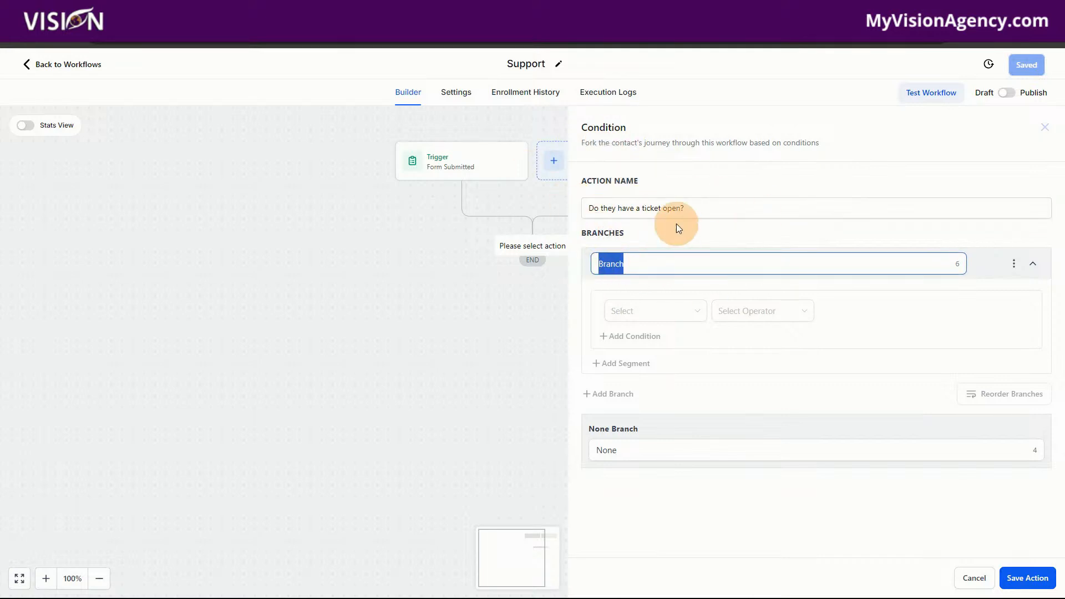
pyautogui.write('Yes')
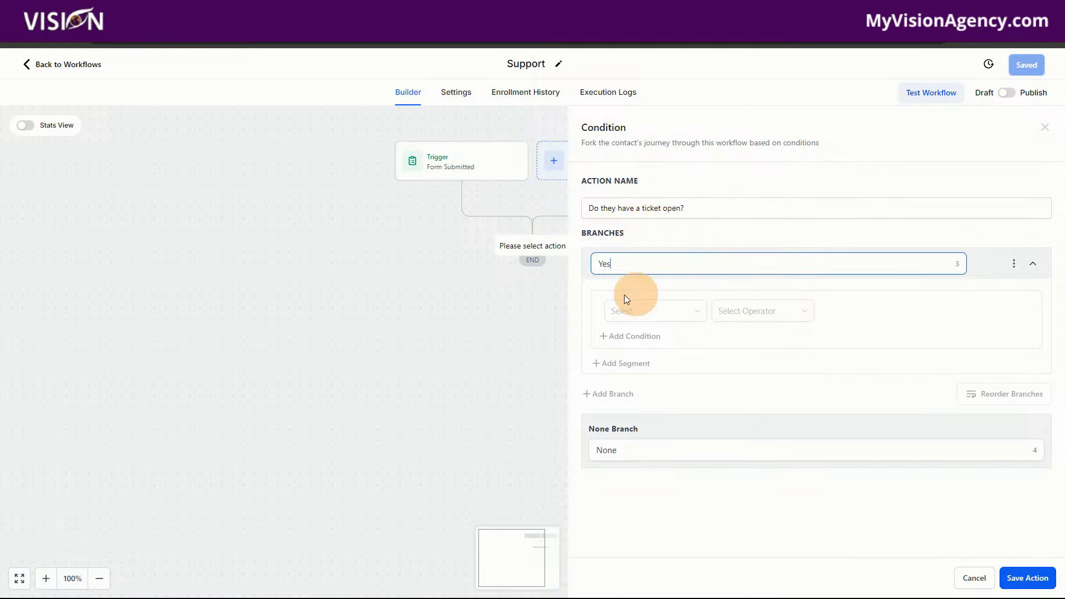
# Base the Yes branch's condition on the contact's custom field Support Ticket #1
pyautogui.click(647, 318)
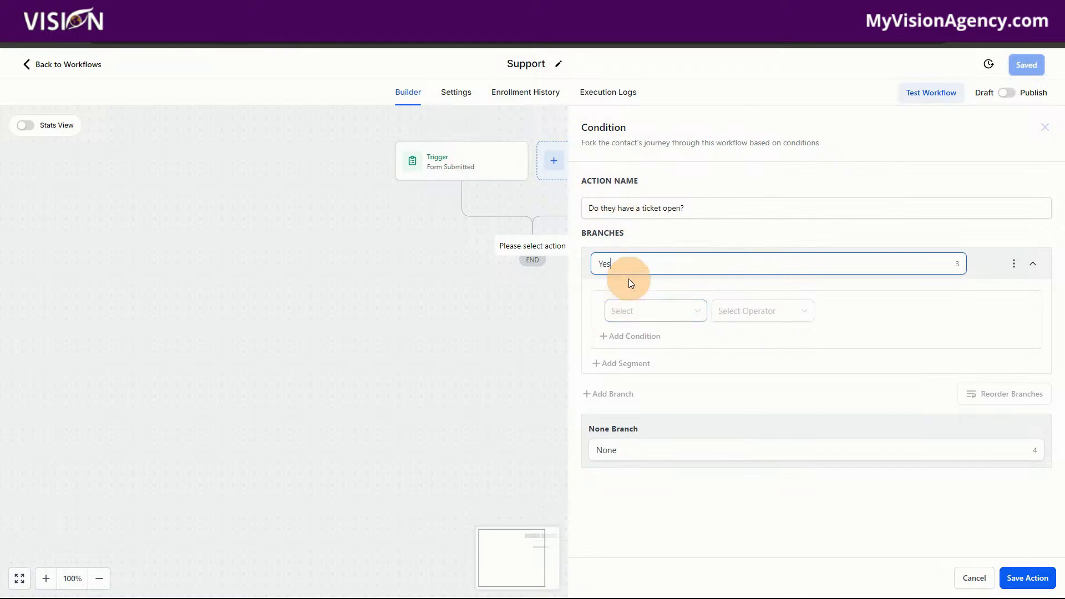
pyautogui.click(642, 311)
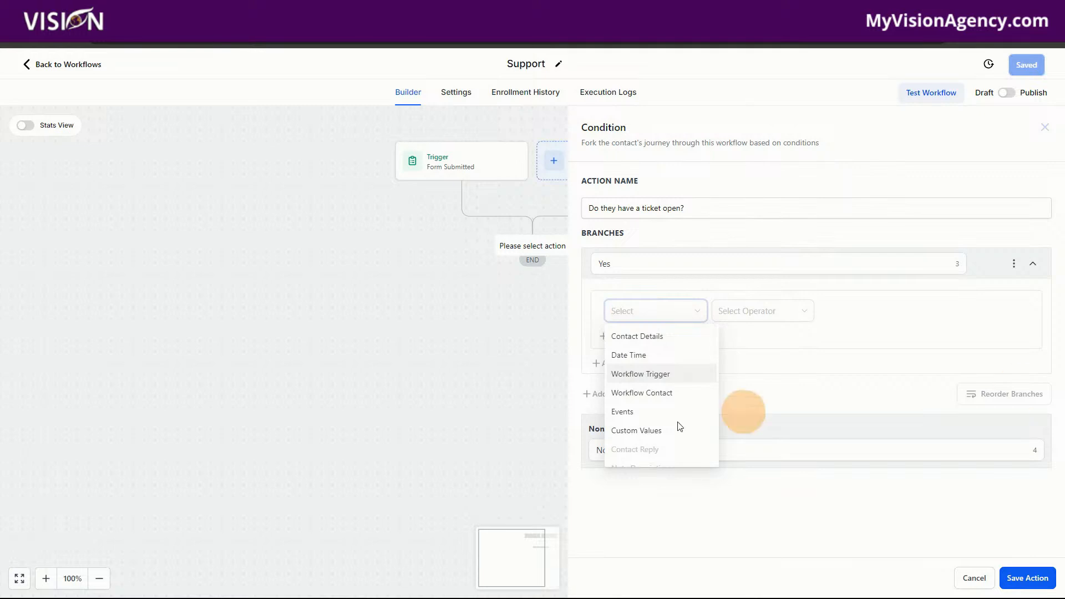
pyautogui.click(649, 335)
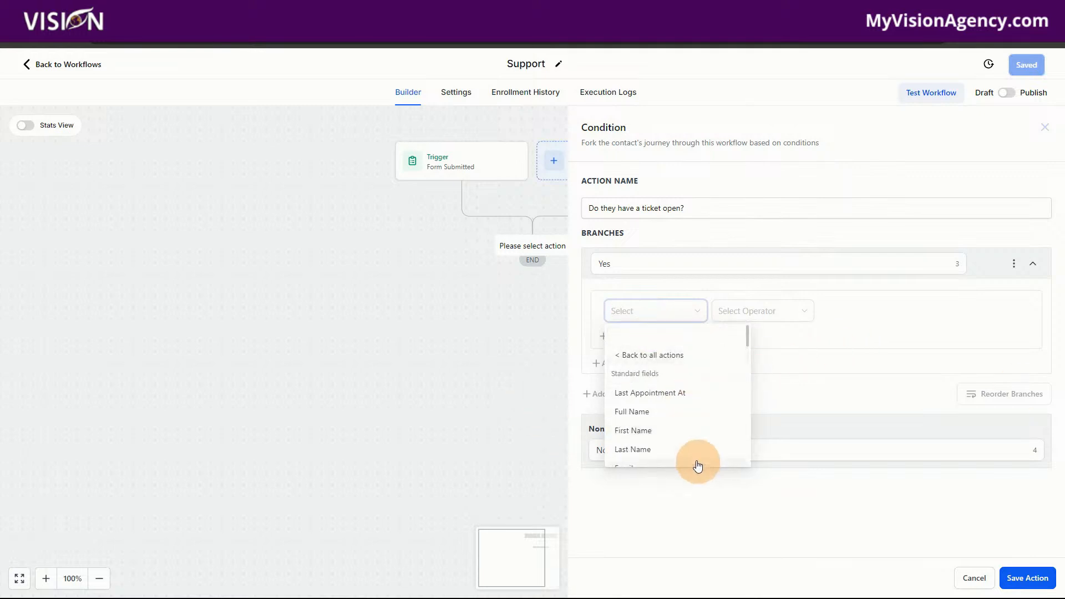
pyautogui.scroll(-10, 685, 459)
pyautogui.scroll(-6, 673, 461)
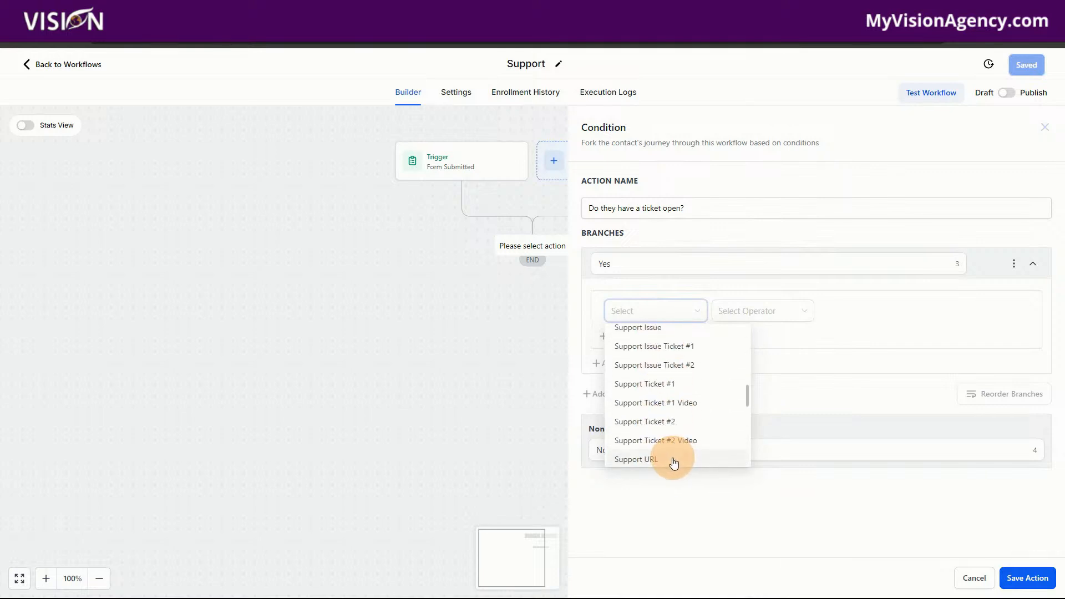
pyautogui.scroll(3, 673, 444)
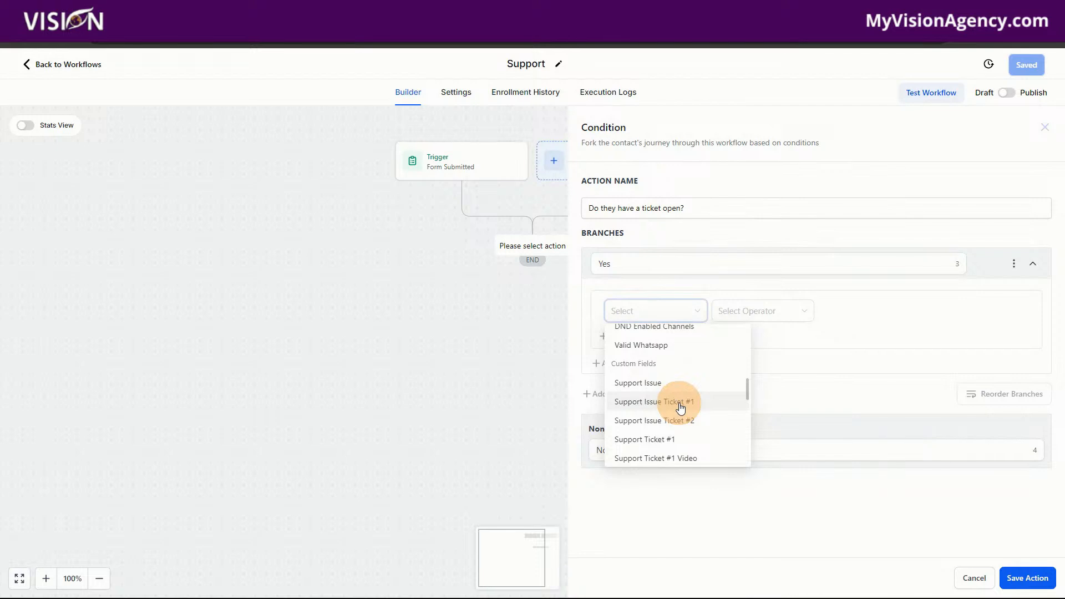
pyautogui.click(678, 441)
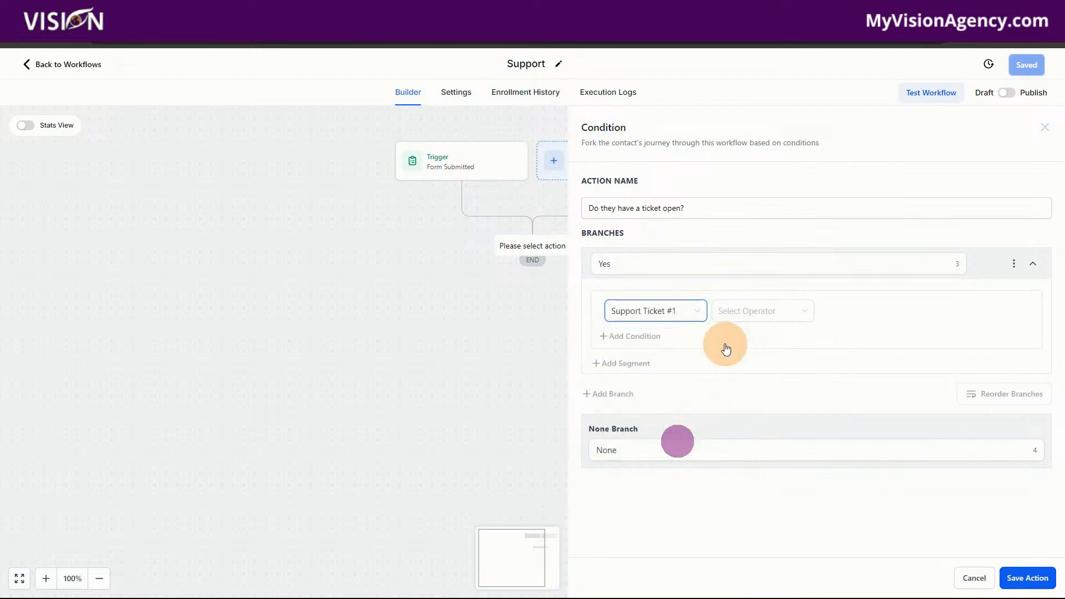
# Require the Support Ticket #1 value to be Greater than 0 and save the If / Else action
pyautogui.click(737, 311)
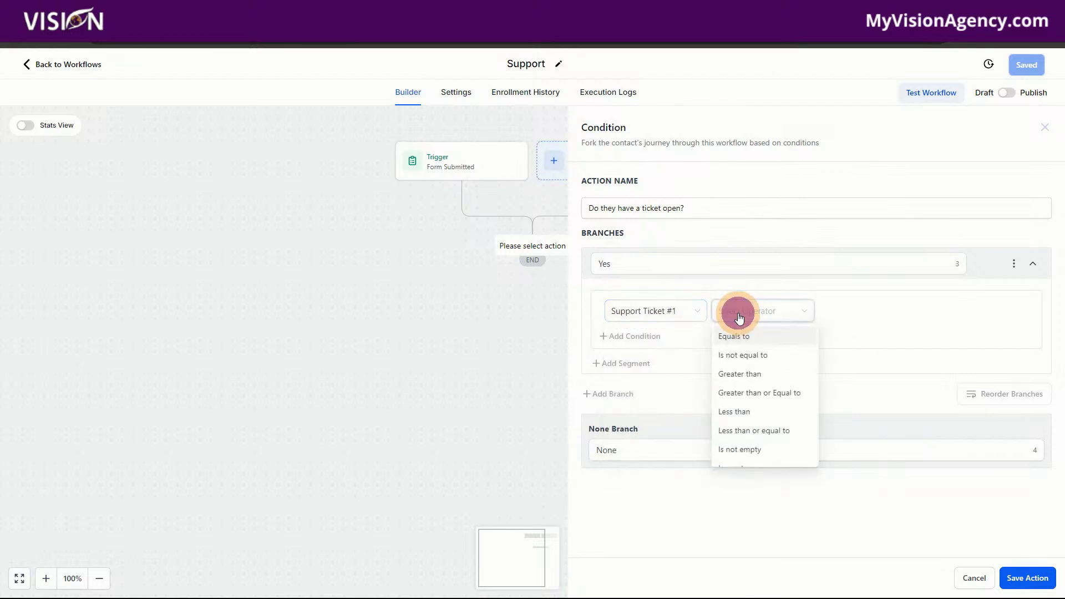
pyautogui.click(739, 376)
pyautogui.click(870, 313)
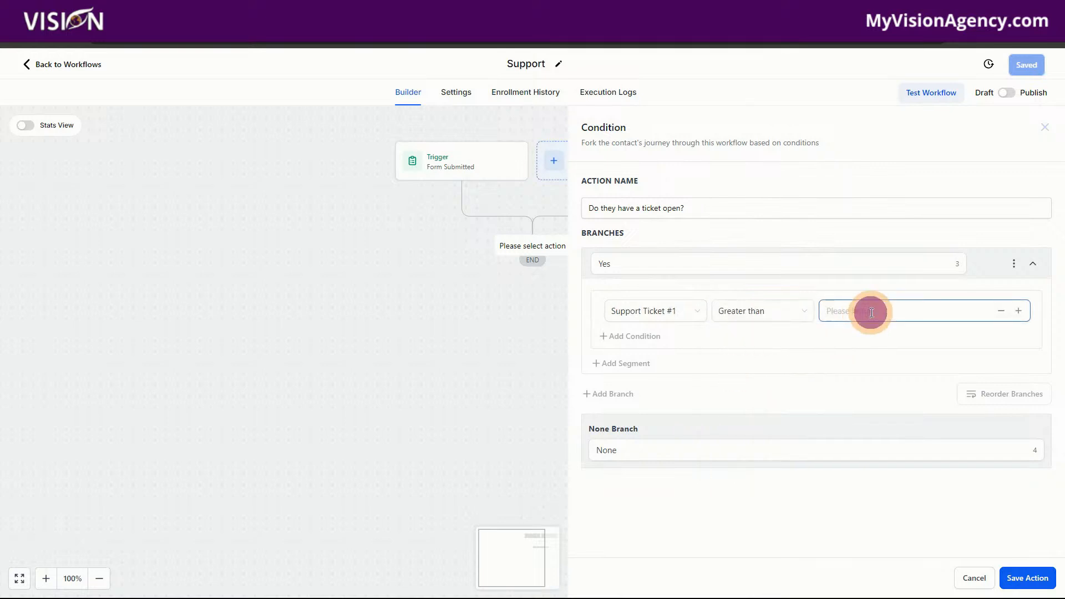
pyautogui.write('0')
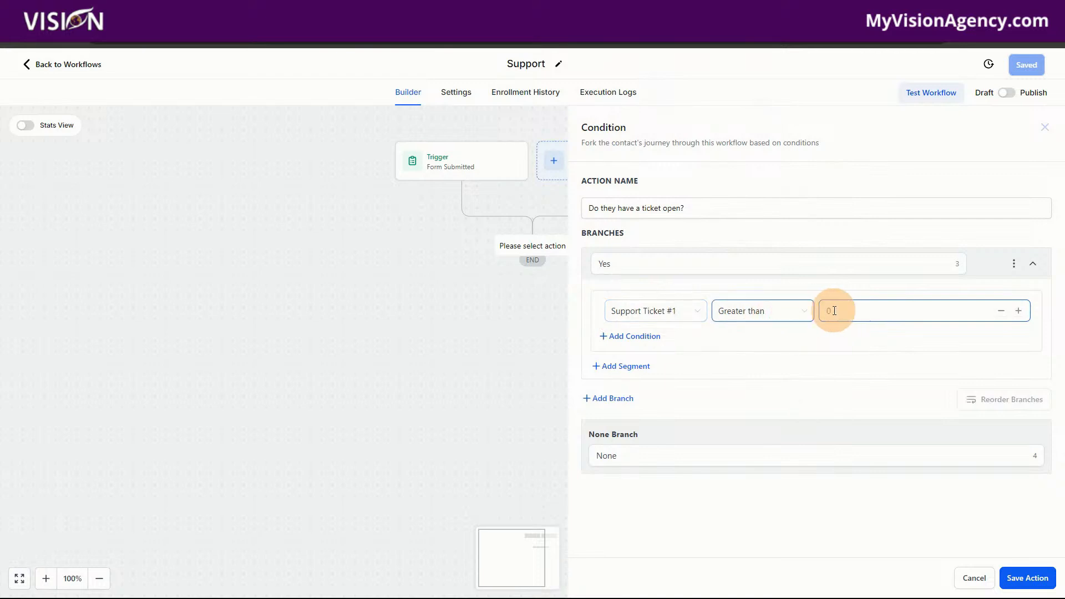
pyautogui.write('0')
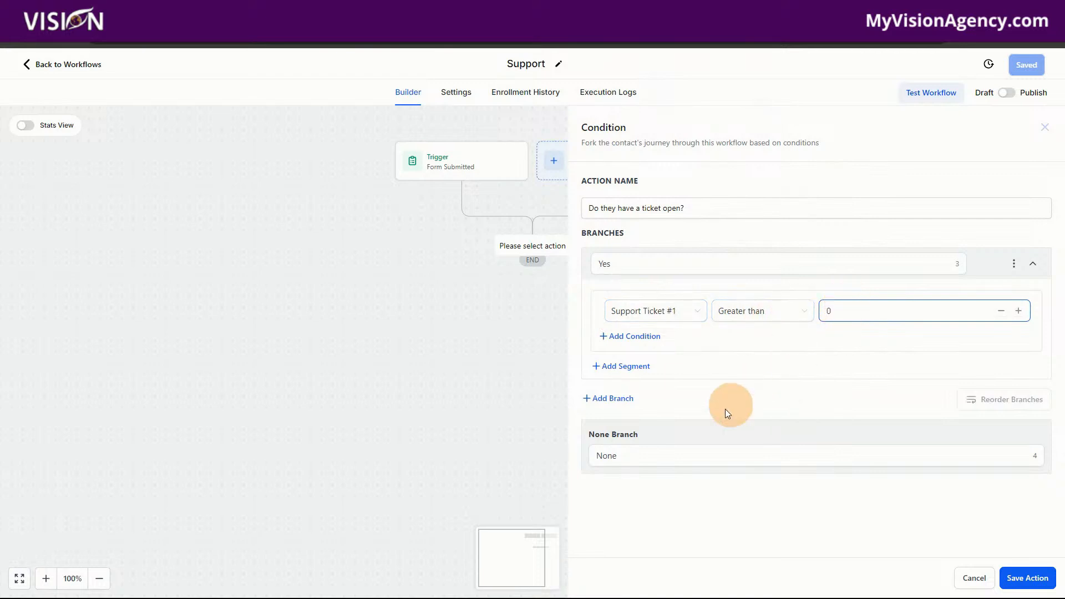
pyautogui.click(624, 456)
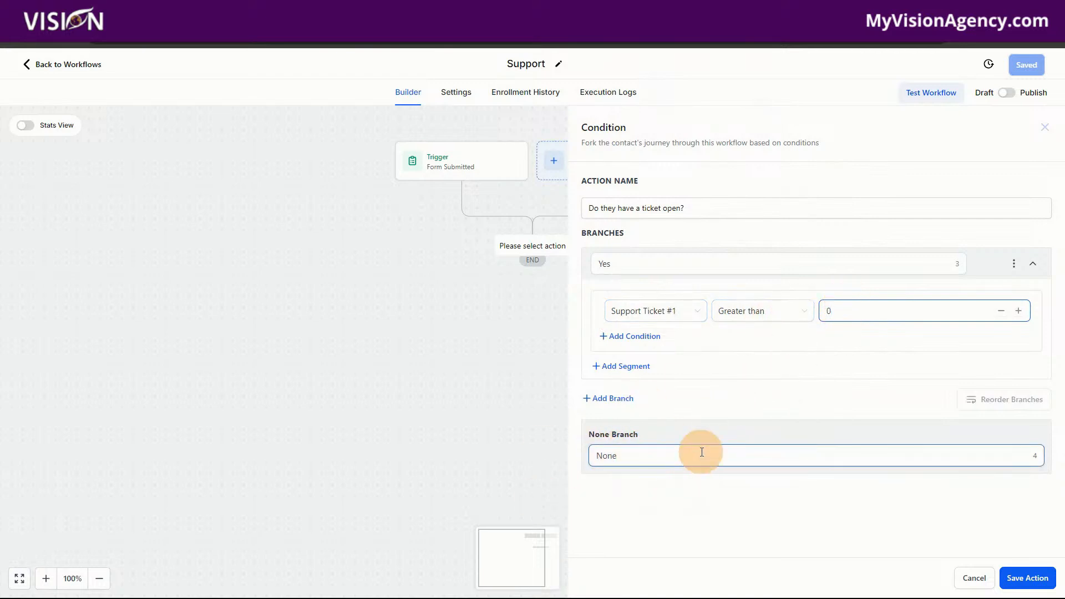
pyautogui.click(1028, 578)
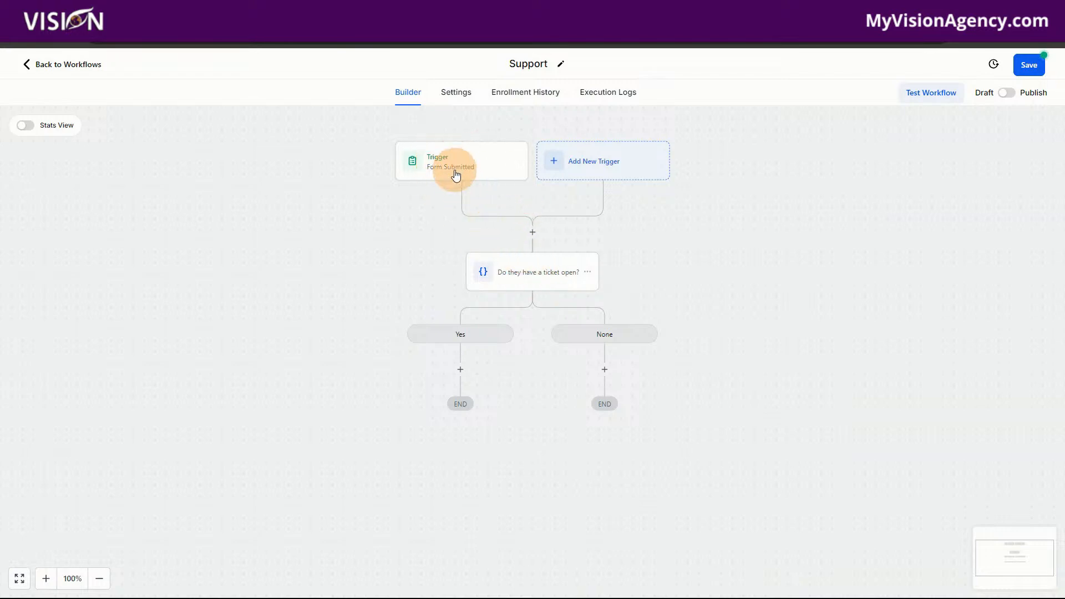
# Rename the None branch of the "Do they have a ticket open?" condition "No" and save the action
pyautogui.click(531, 275)
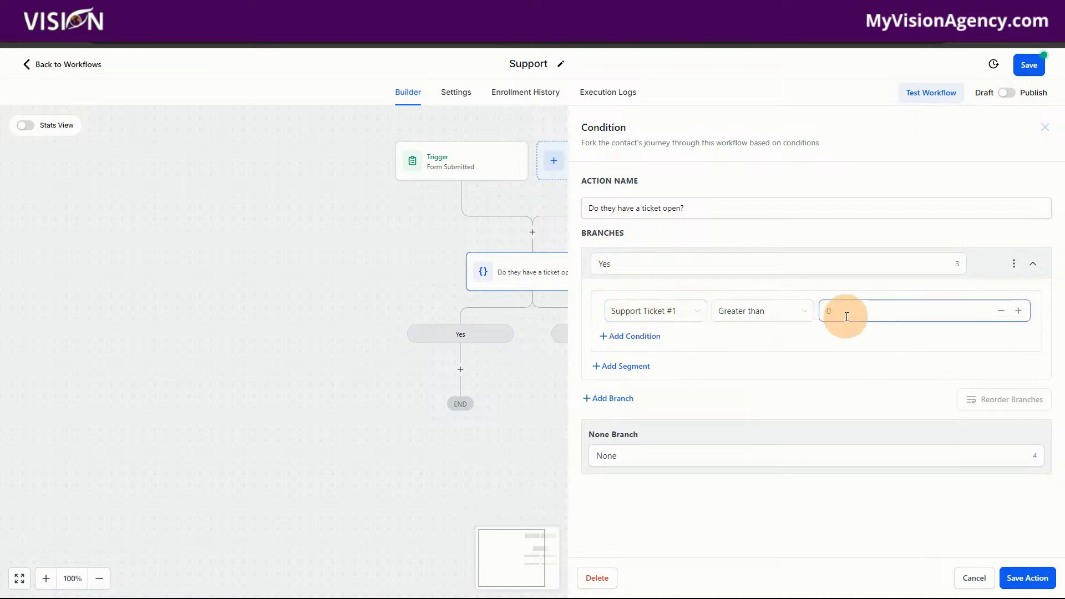
pyautogui.click(971, 577)
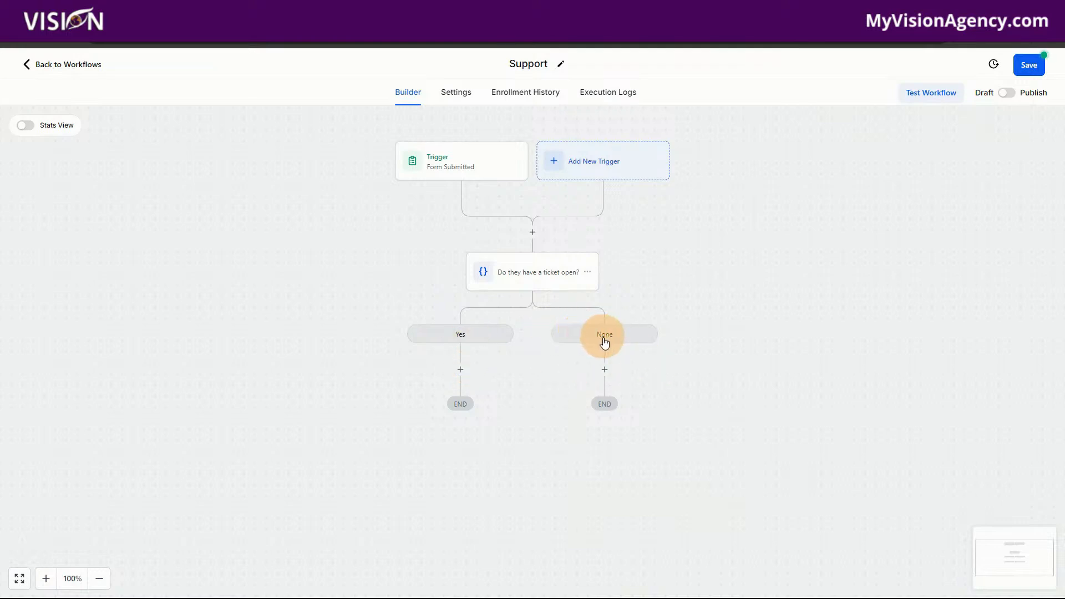
pyautogui.click(540, 275)
pyautogui.click(639, 457)
pyautogui.moveTo(639, 458); pyautogui.dragTo(593, 456)
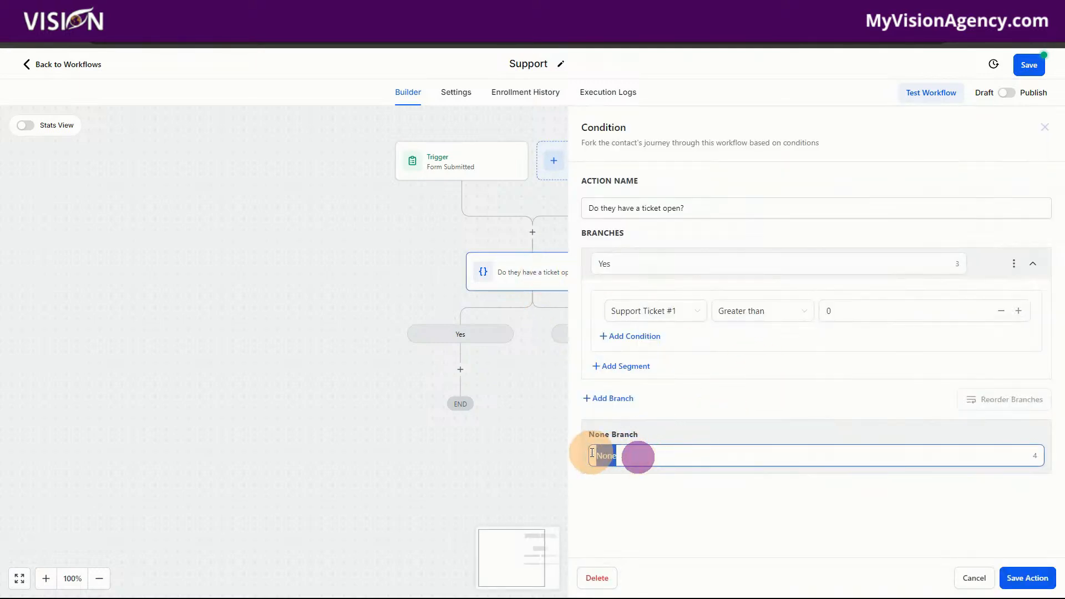
pyautogui.write('N')
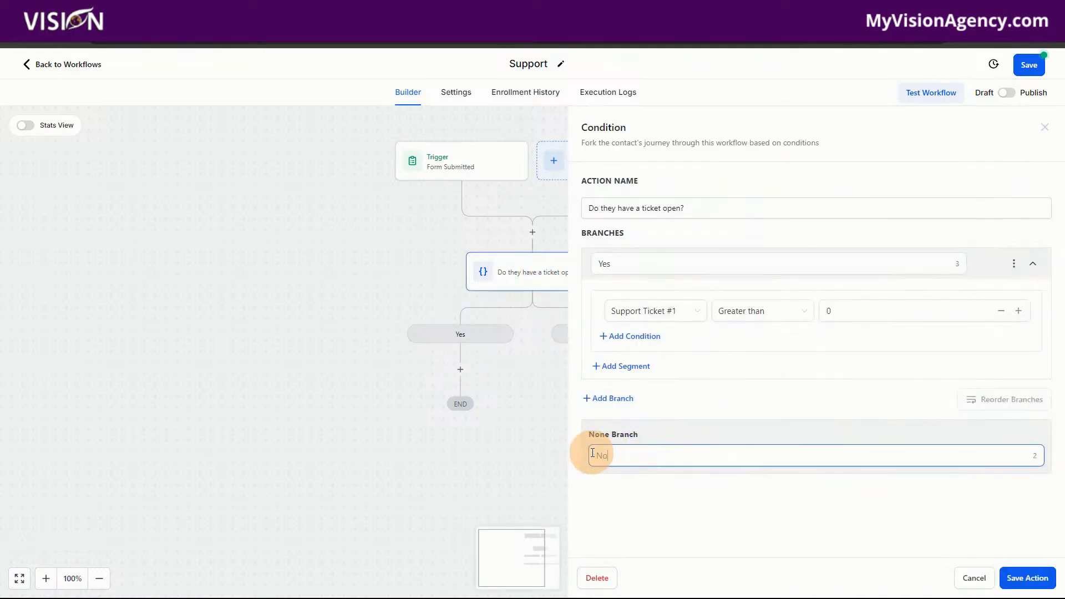
pyautogui.click(1027, 578)
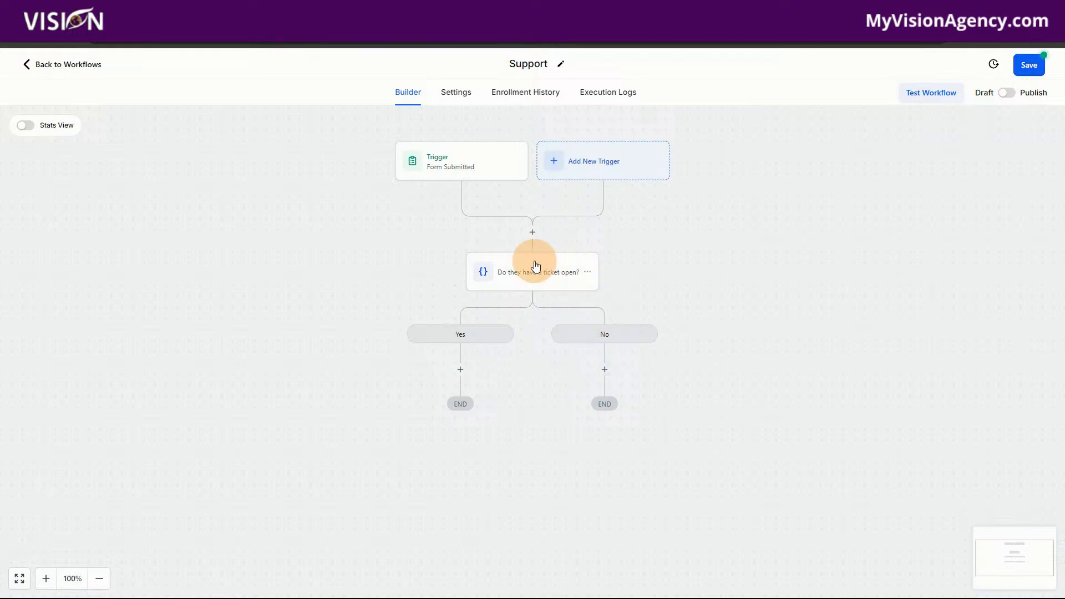
pyautogui.click(605, 369)
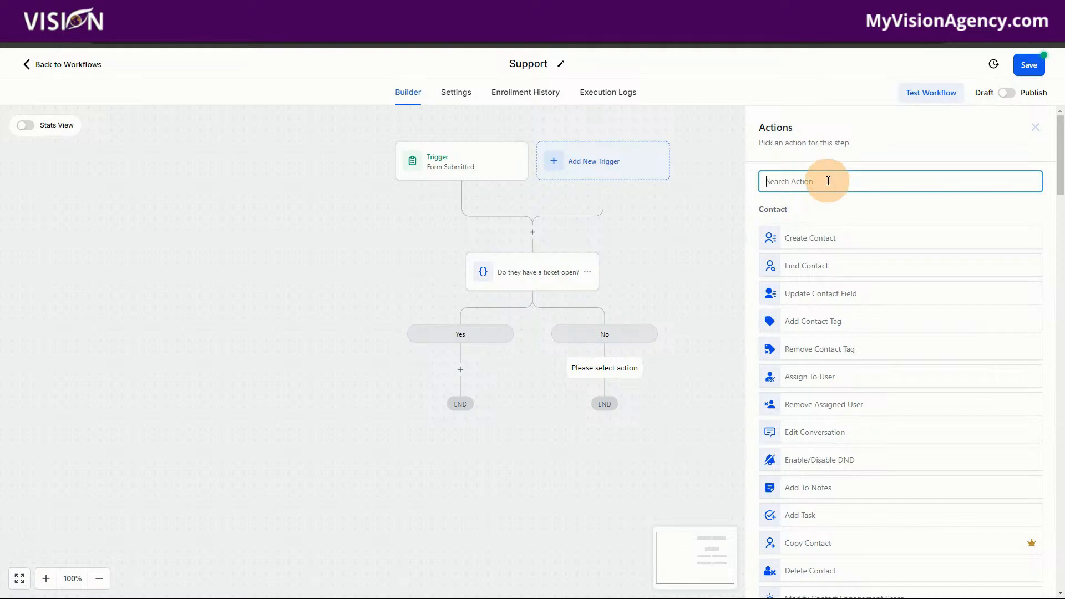
pyautogui.write('Math')
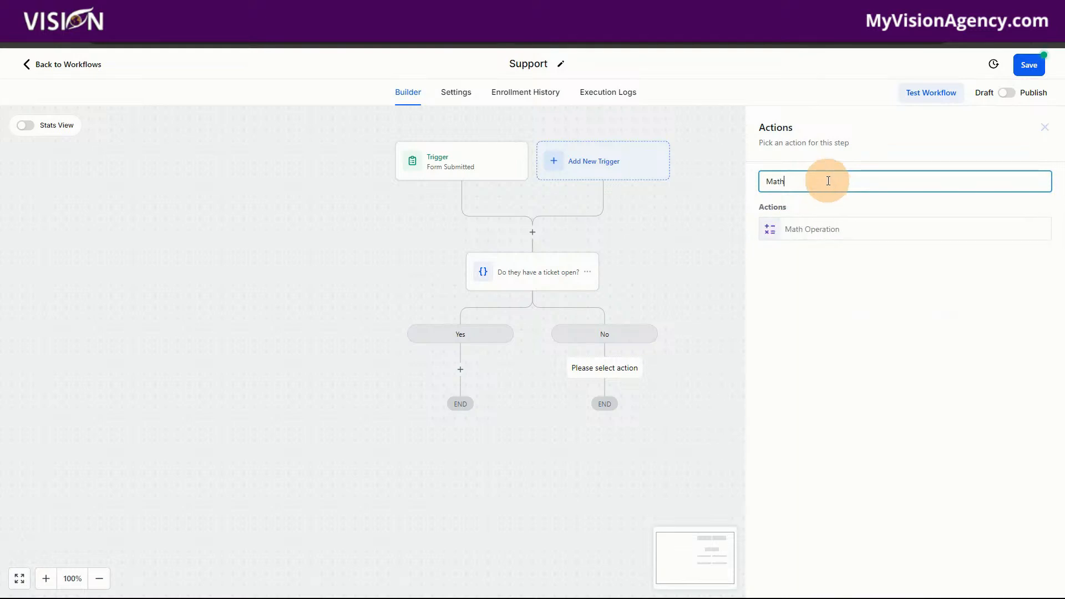
pyautogui.press('BackSpace')
pyautogui.press('BackSpace')
pyautogui.press('BackSpace')
pyautogui.press('BackSpace')
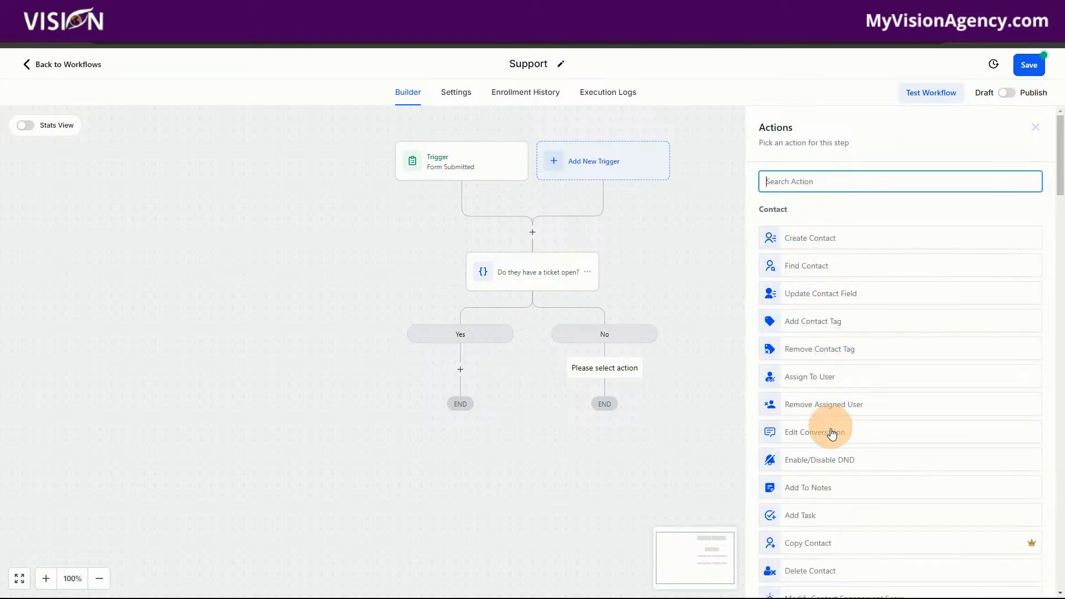
pyautogui.scroll(-2, 835, 476)
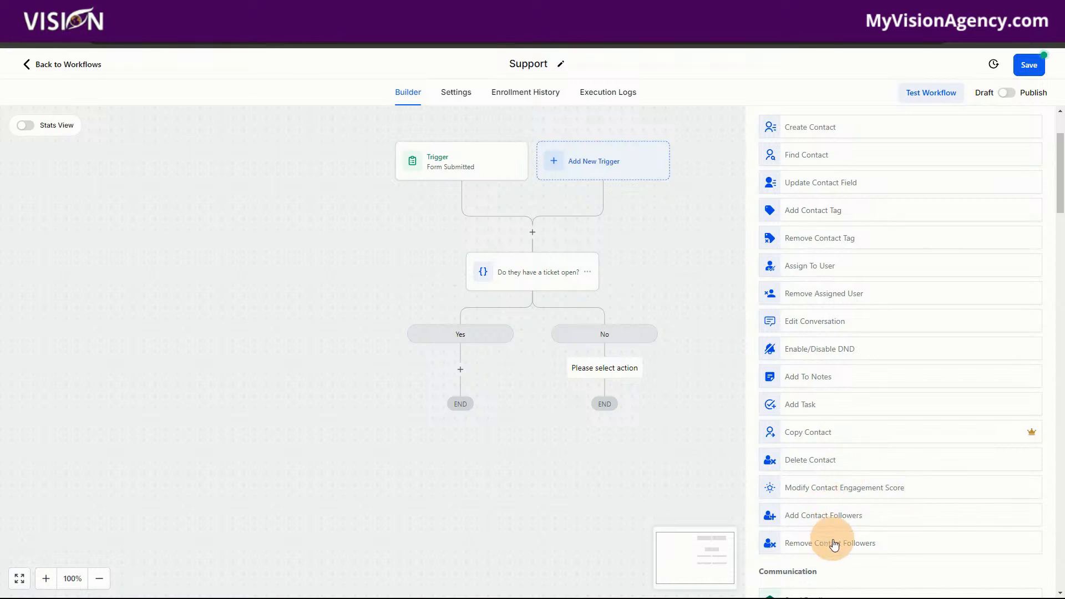
pyautogui.scroll(2, 823, 413)
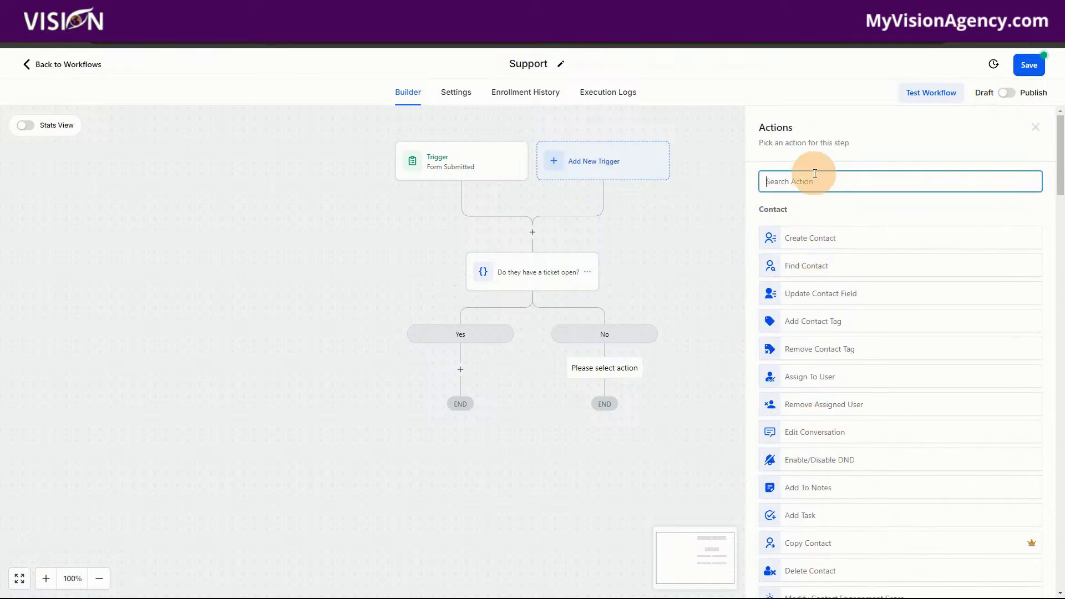
pyautogui.write('upda')
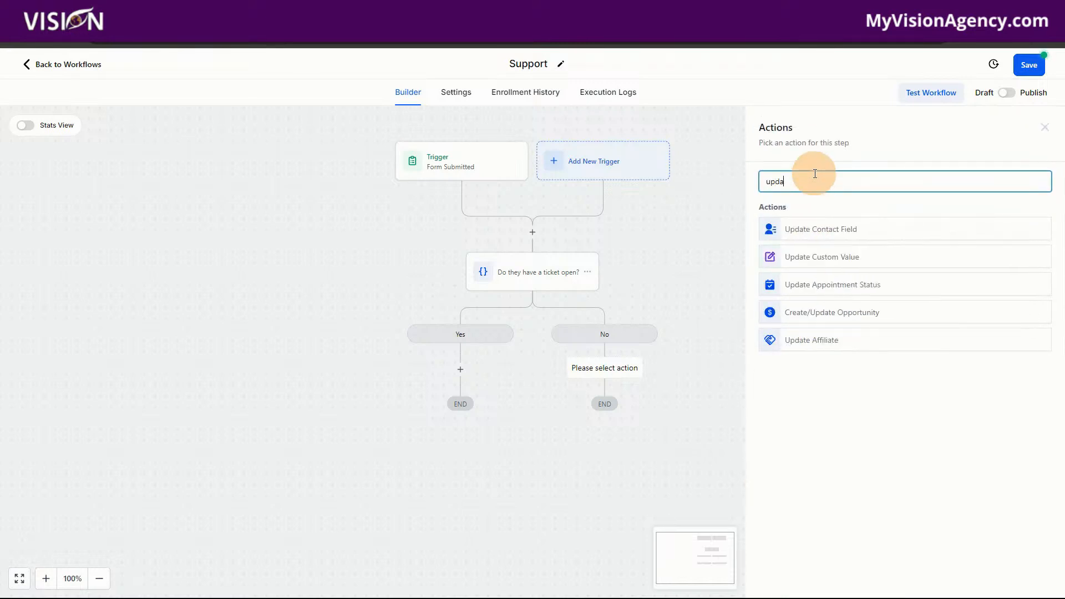
pyautogui.click(813, 257)
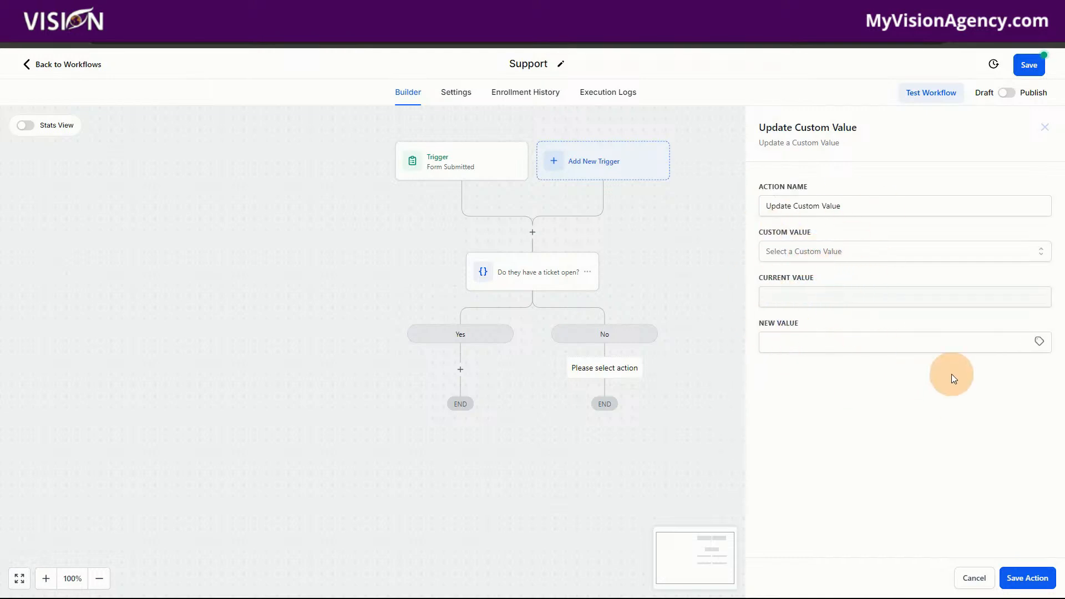
pyautogui.click(975, 577)
# Add a Math Operation named "Add Support ticket #" to the No branch, based on the custom field Support Ticket #1
pyautogui.click(605, 368)
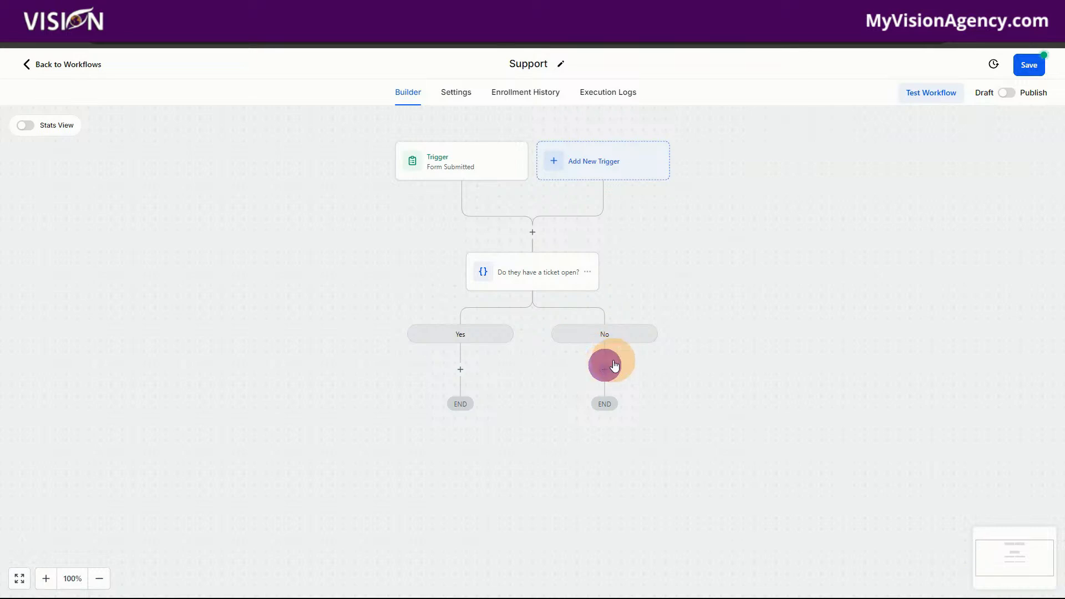
pyautogui.write('math')
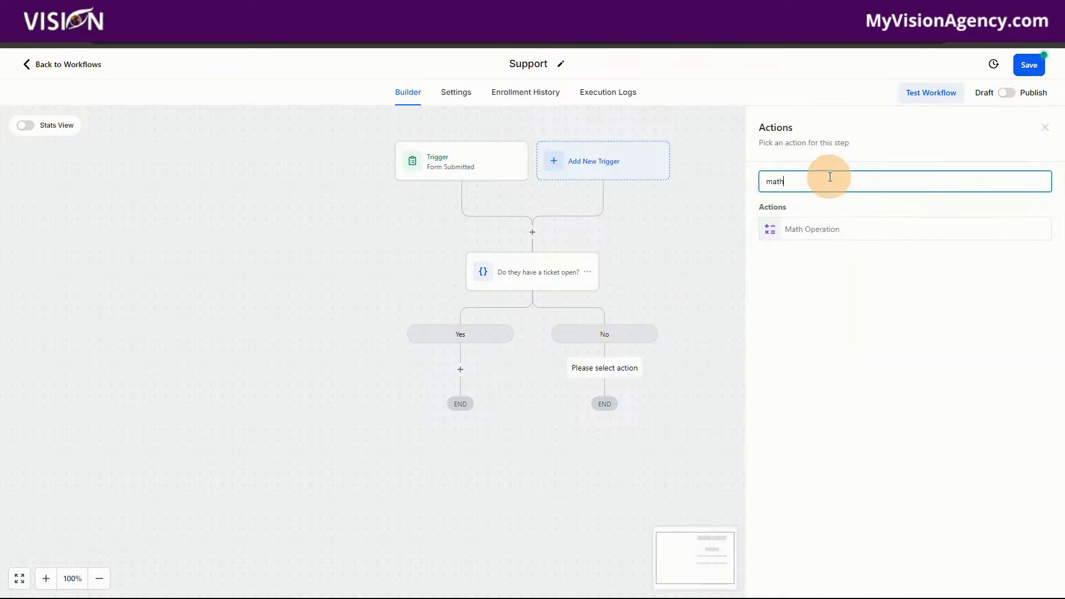
pyautogui.click(782, 241)
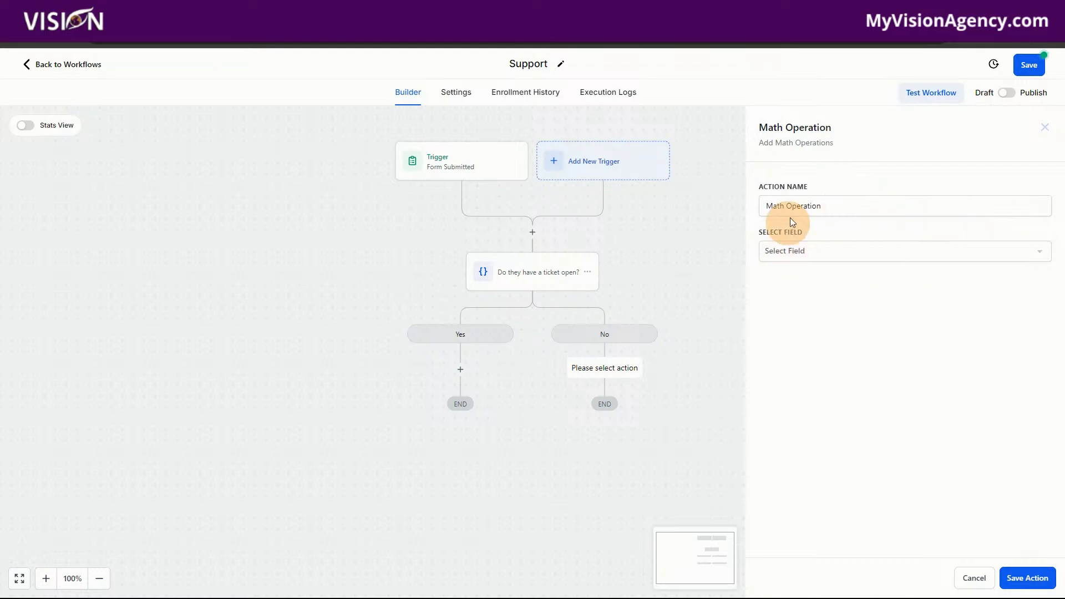
pyautogui.tripleClick(830, 205)
pyautogui.write('Add Support ticket #')
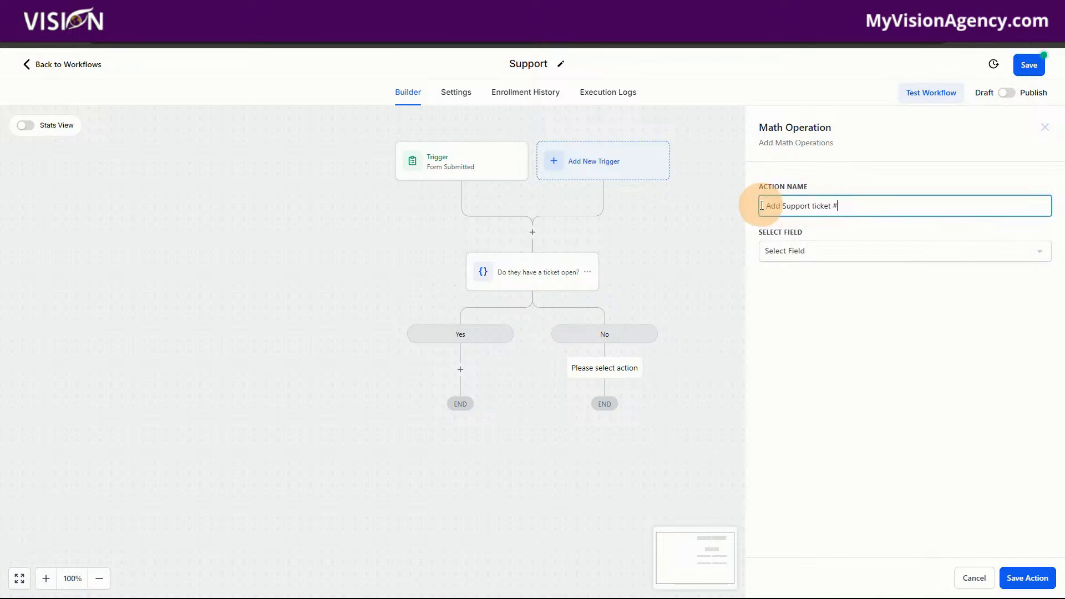
pyautogui.click(819, 256)
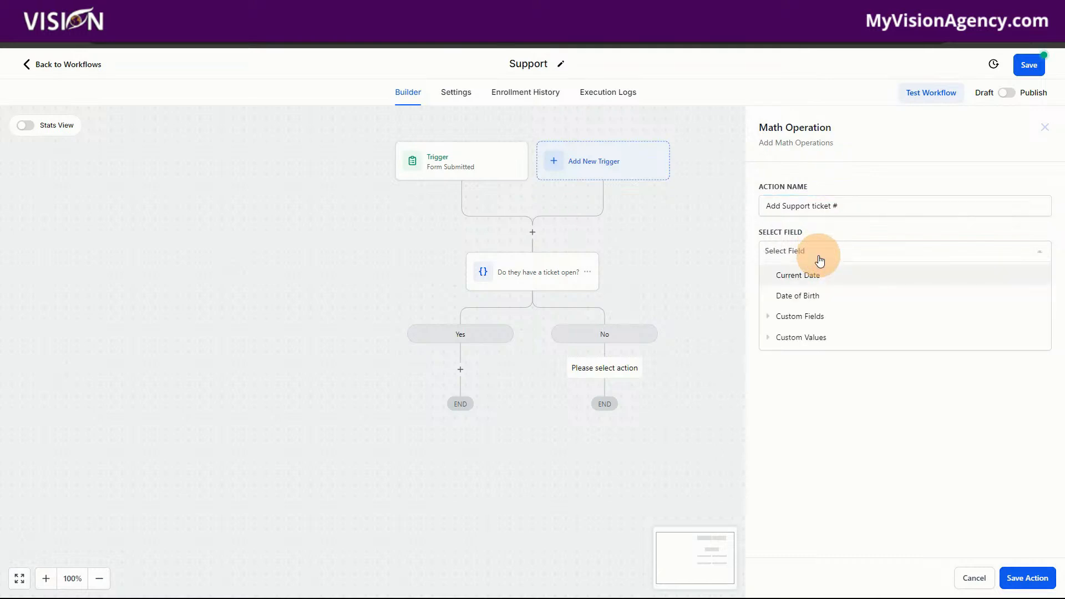
pyautogui.click(803, 317)
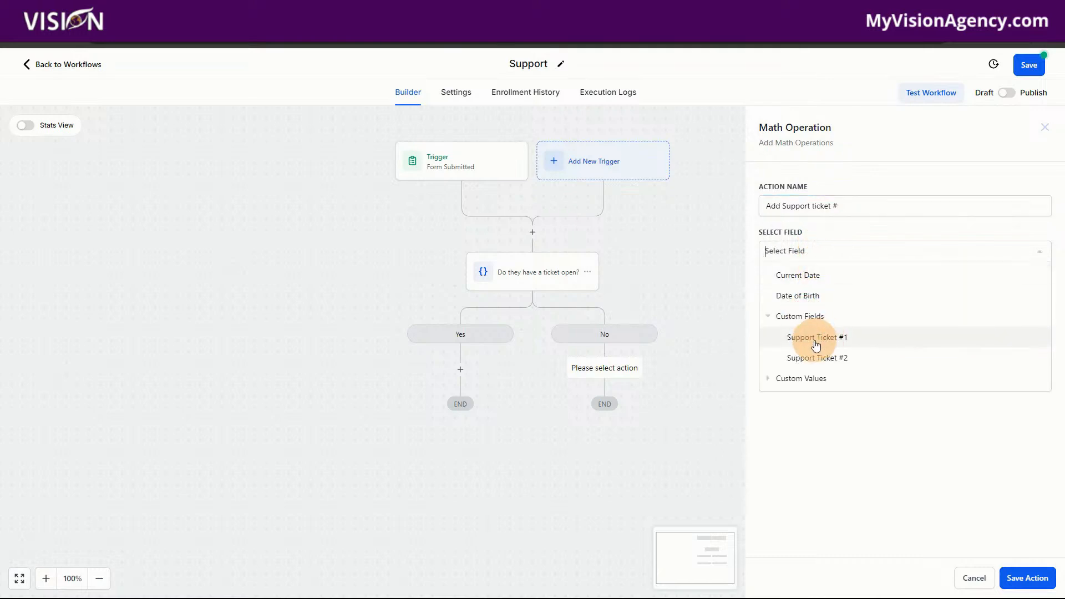
pyautogui.click(813, 339)
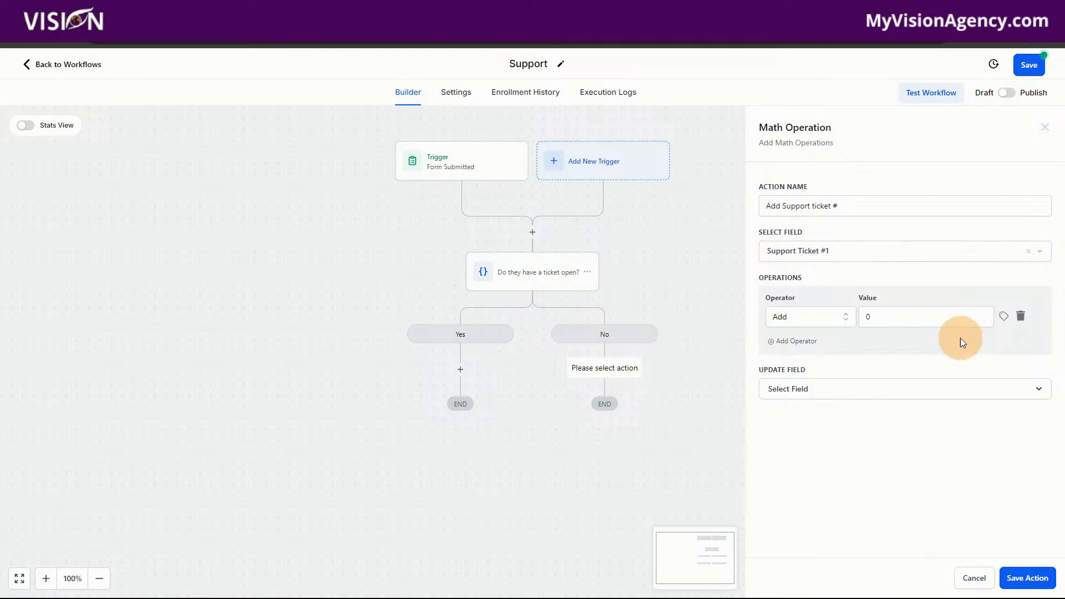
pyautogui.click(871, 321)
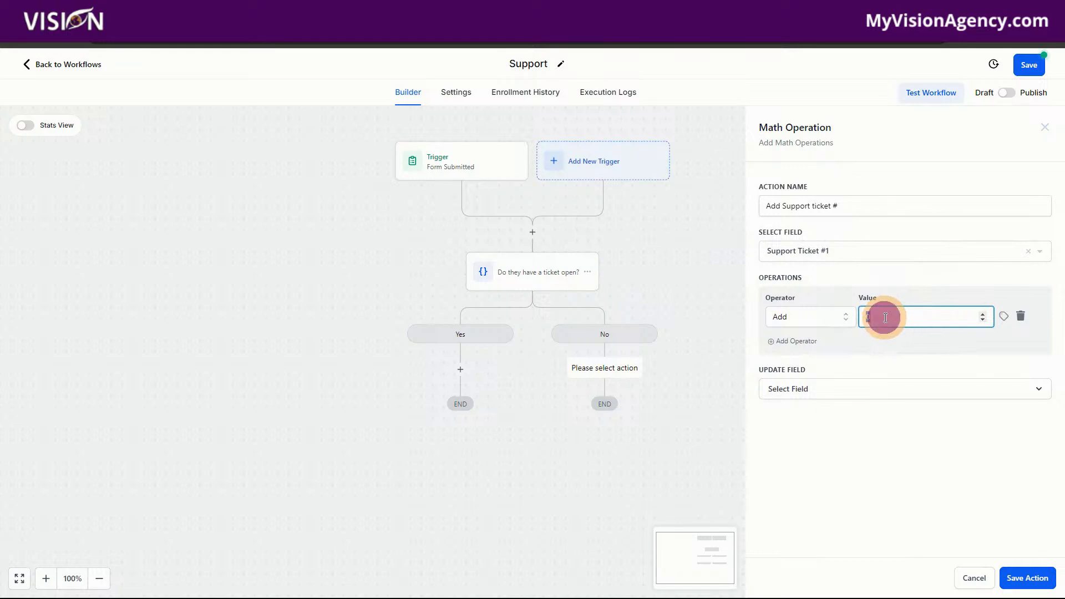
pyautogui.click(983, 314)
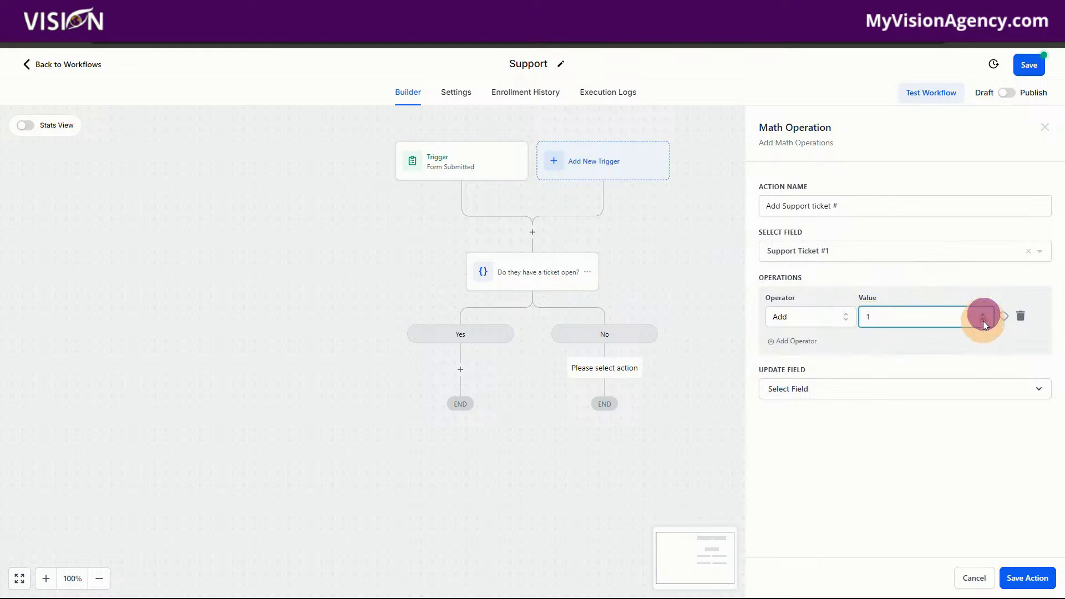
pyautogui.click(983, 320)
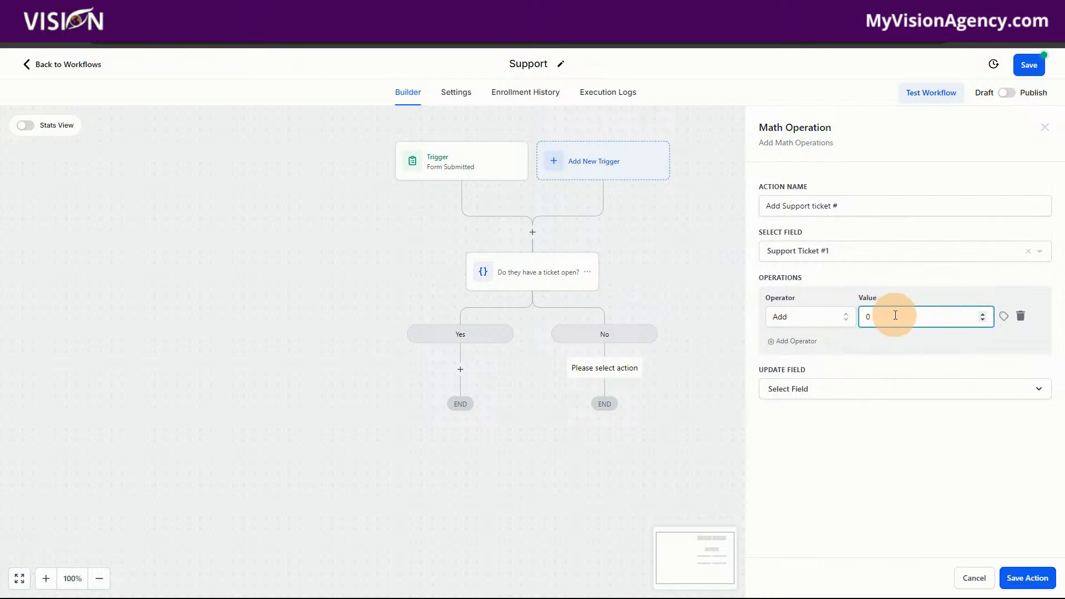
# Make the operation add the custom value {{custom_values.support_ticket}}, update the field Support Ticket #1, and save the action
pyautogui.click(1004, 319)
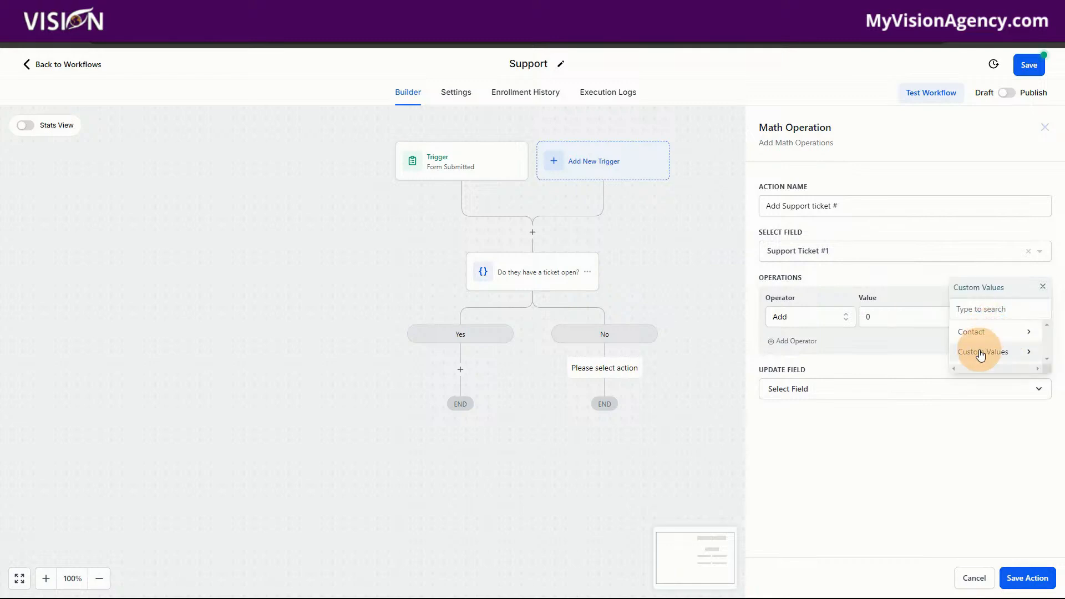
pyautogui.click(981, 353)
pyautogui.click(998, 331)
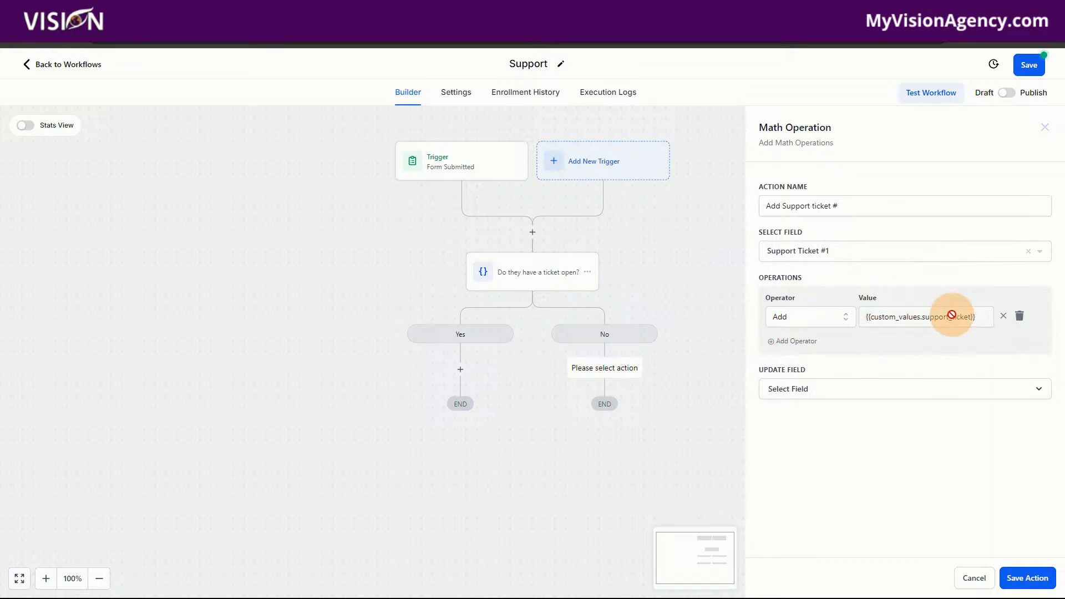
pyautogui.click(797, 387)
pyautogui.click(787, 510)
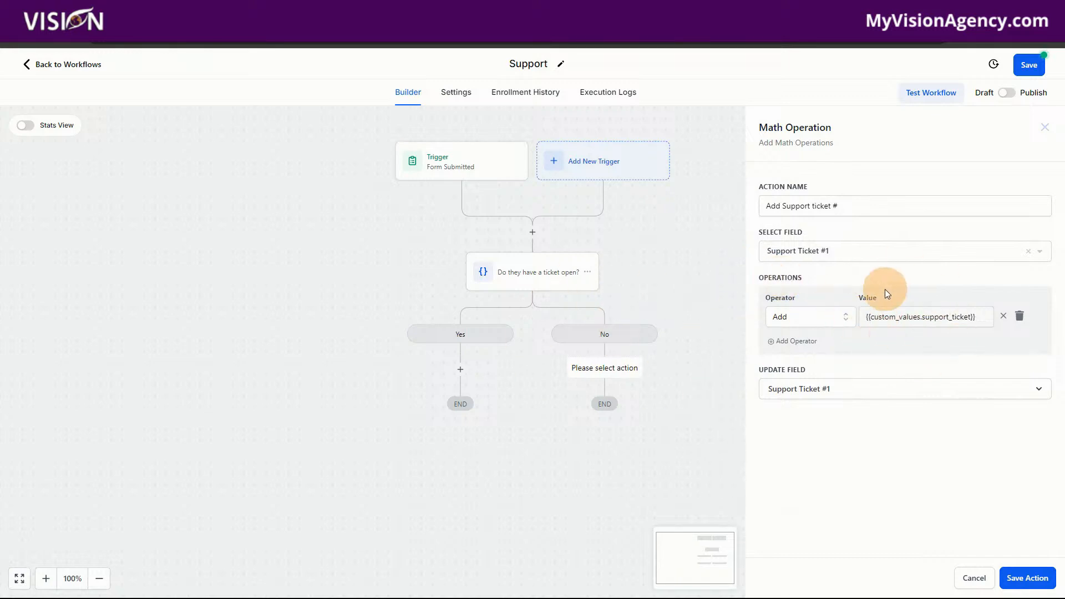
pyautogui.click(1023, 580)
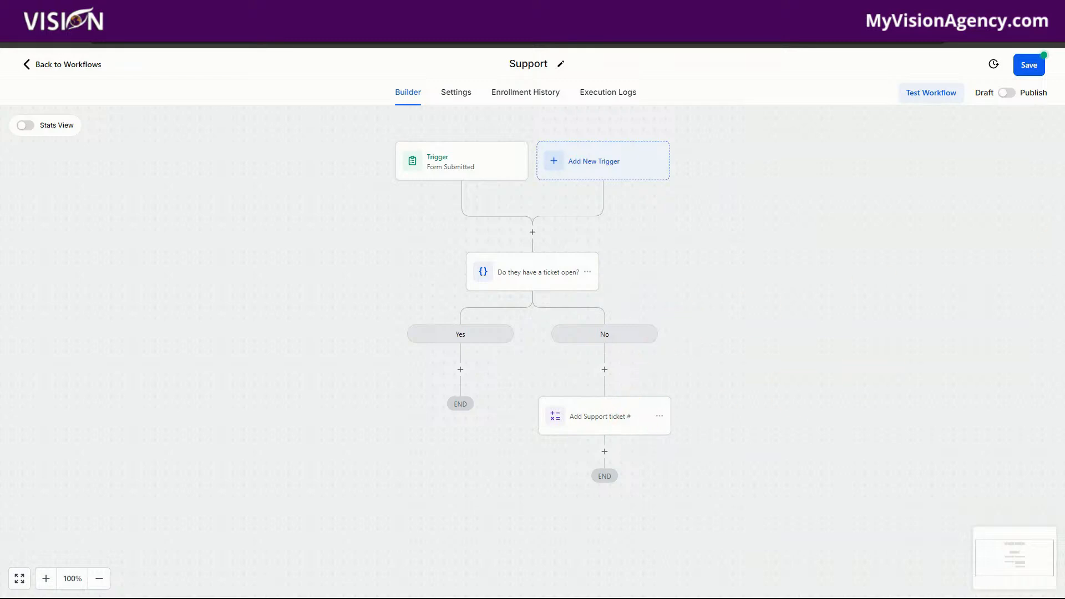
# Add another Math Operation below "Add Support ticket #" in the No branch, named "Create Support Ticket #1"
pyautogui.click(604, 451)
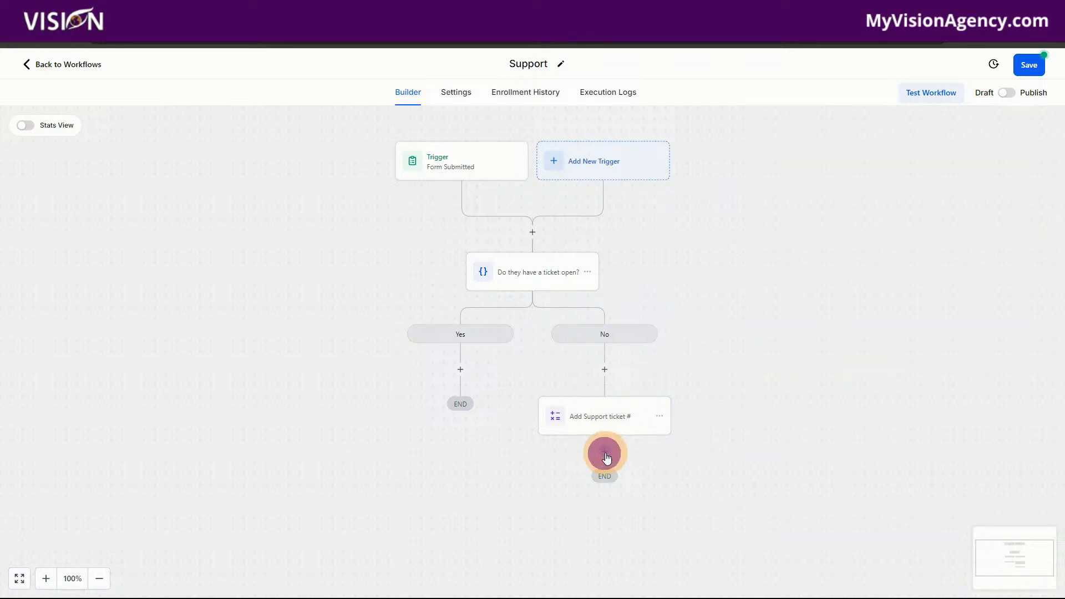
pyautogui.write('math')
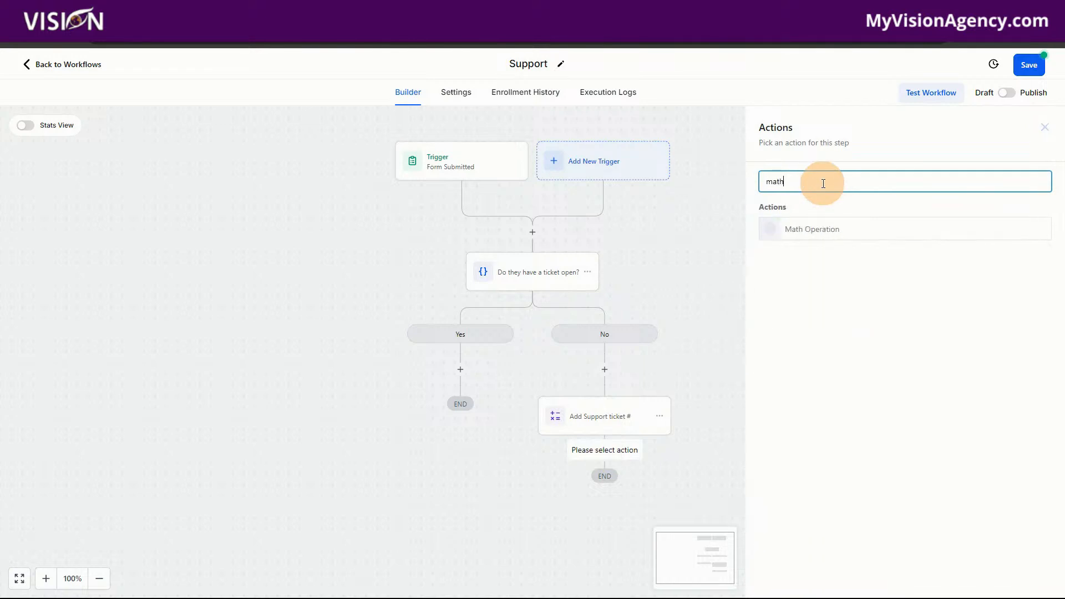
pyautogui.click(823, 224)
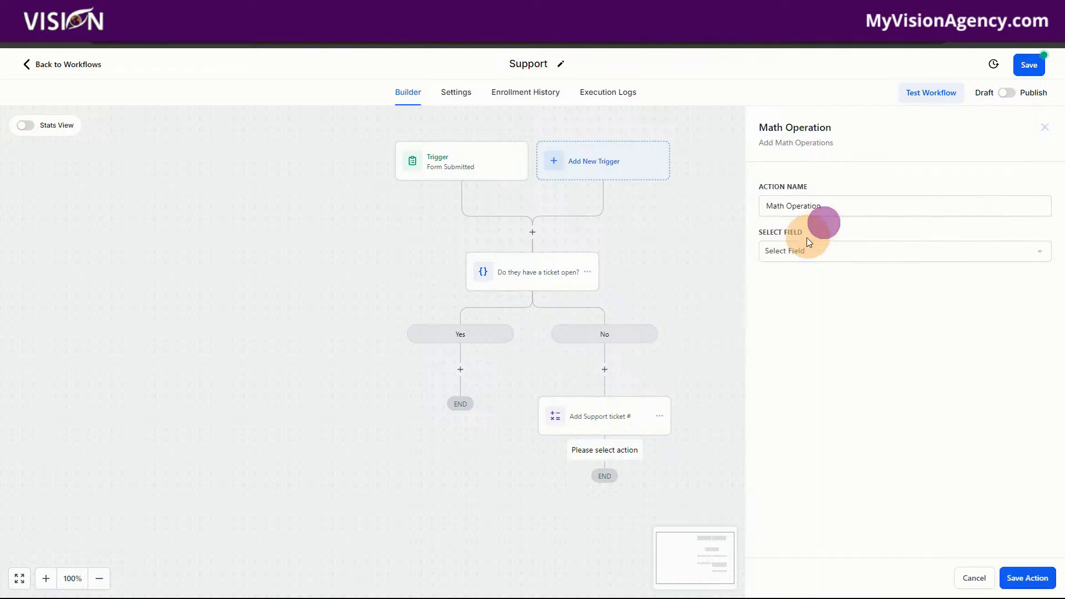
pyautogui.moveTo(837, 206); pyautogui.dragTo(759, 207)
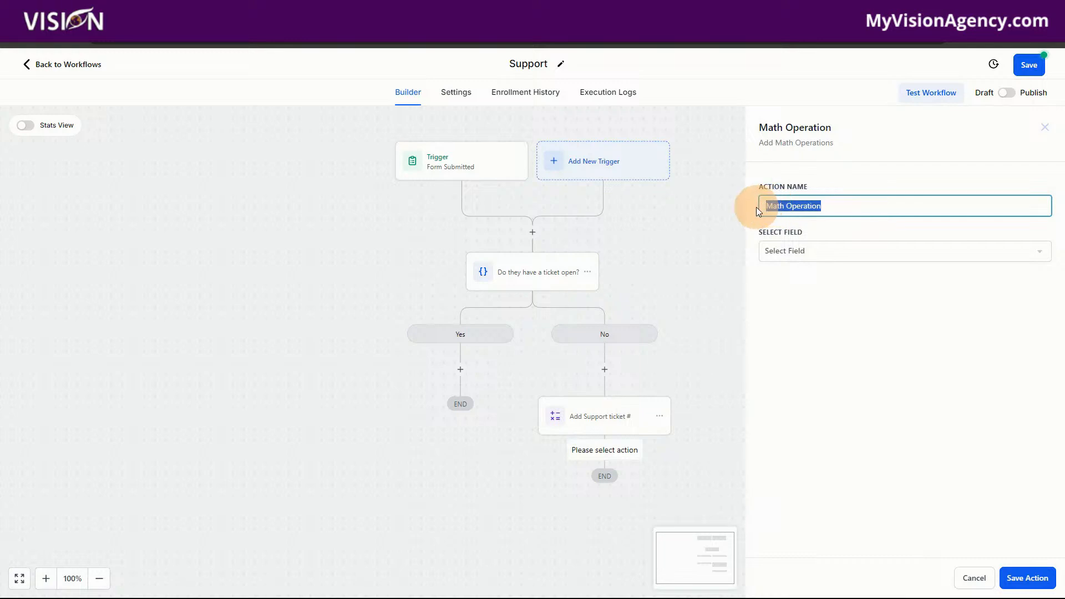
pyautogui.write('Create Support Ticket #1')
# Configure the new operation to add 1 to the custom field Support Ticket #1 and update Support Ticket #1 with the result
pyautogui.click(797, 250)
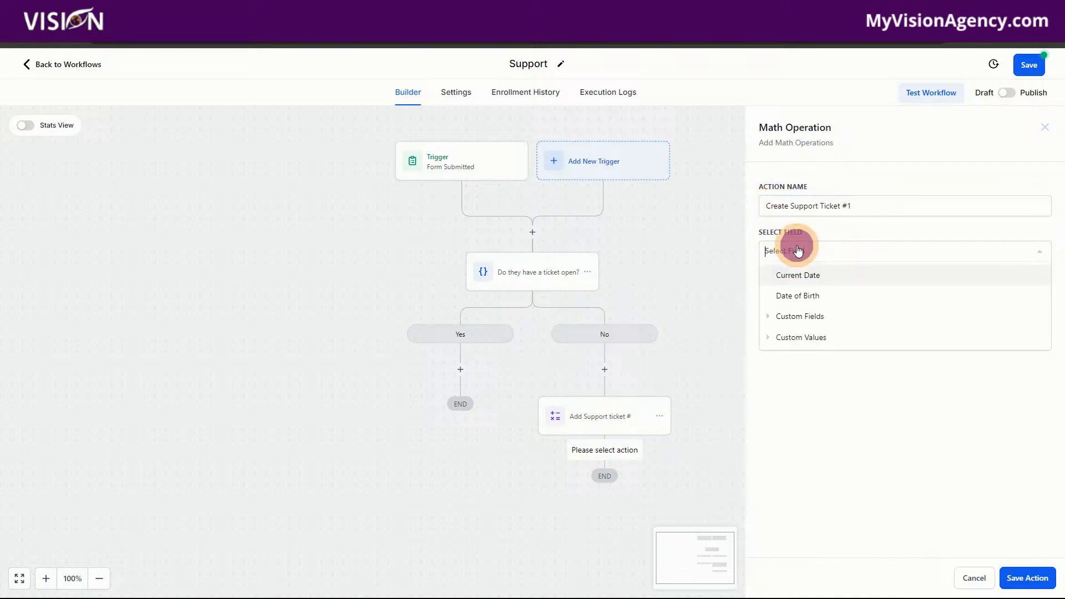
pyautogui.click(799, 315)
pyautogui.click(806, 335)
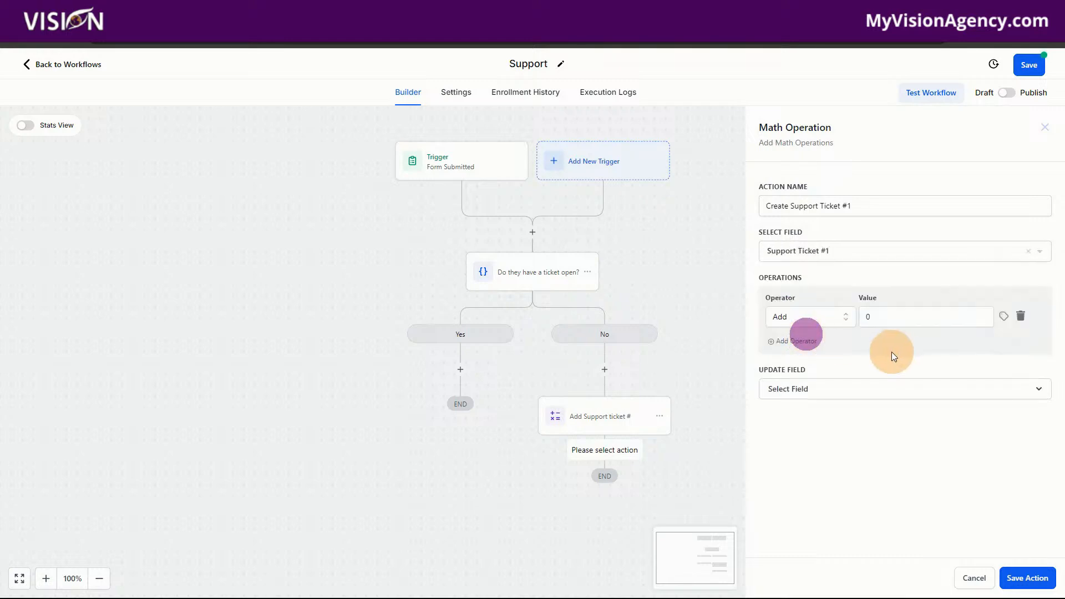
pyautogui.click(868, 318)
pyautogui.write('1')
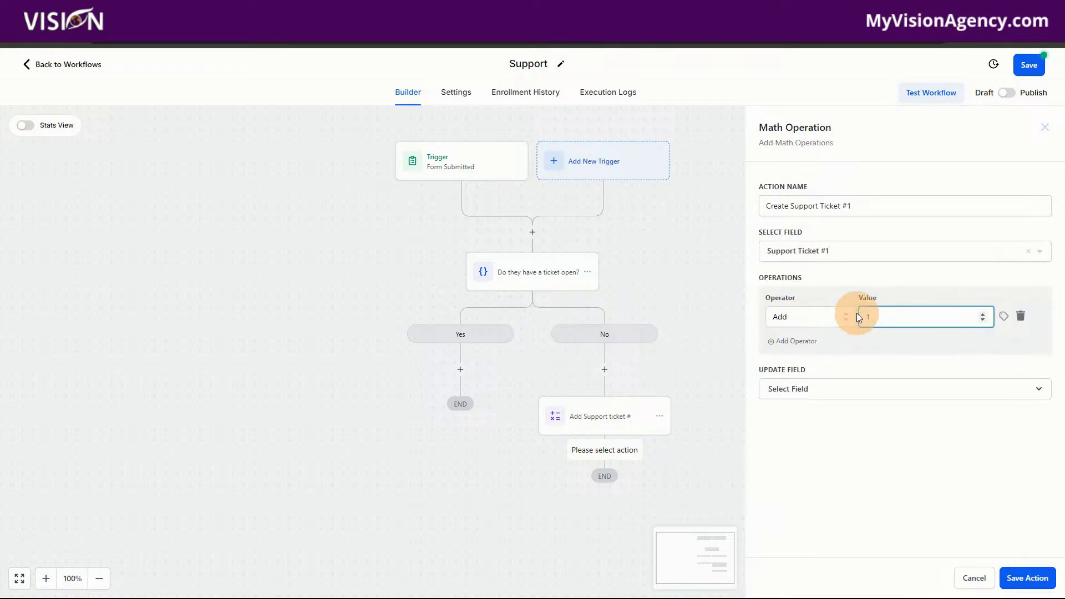
pyautogui.click(779, 390)
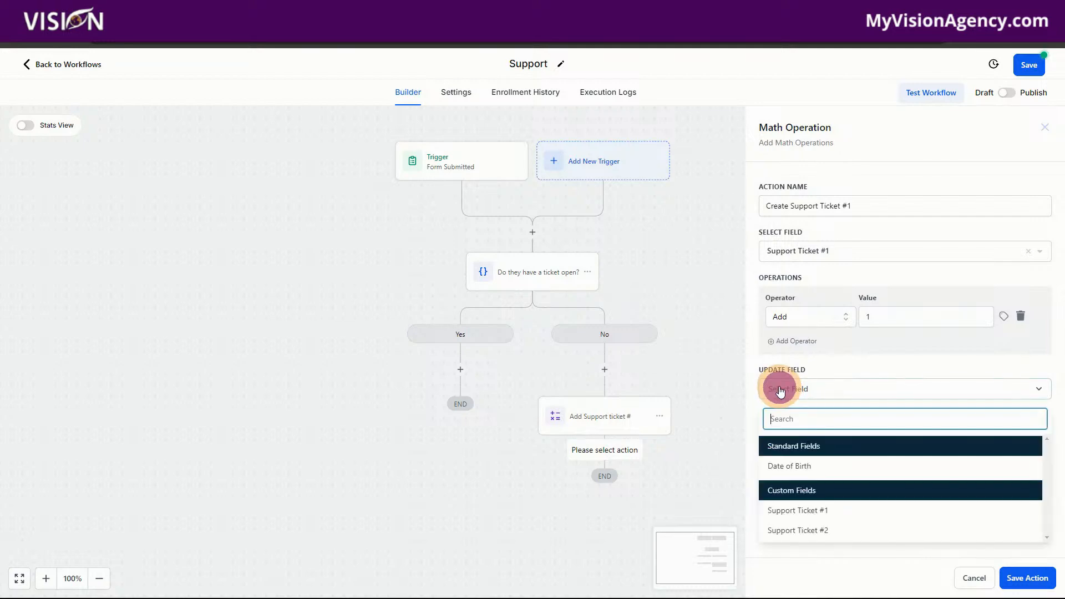
pyautogui.click(793, 509)
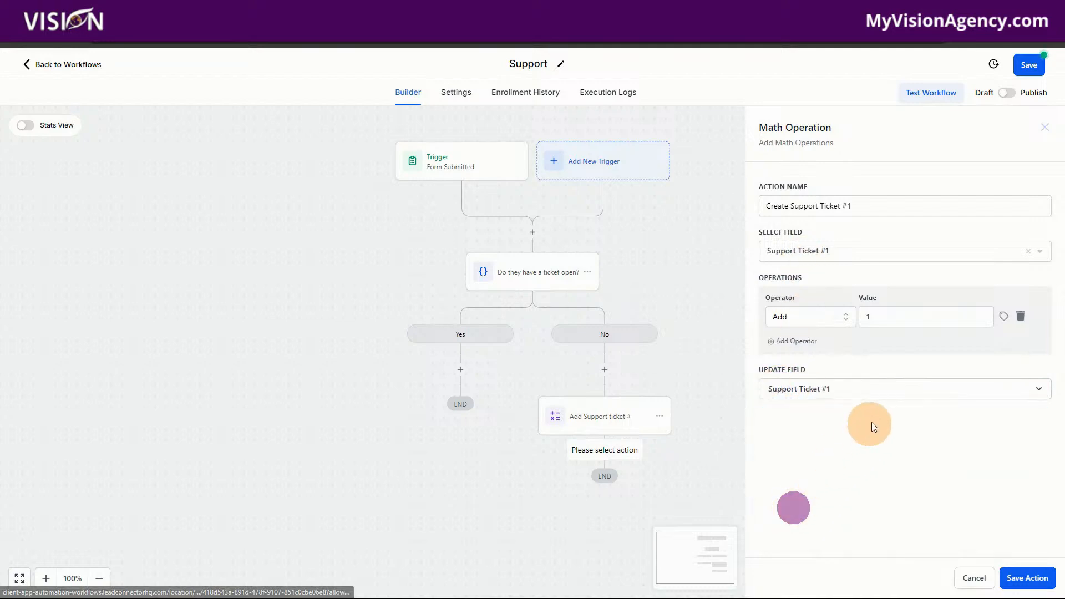
# Save the Create Support Ticket #1 operation and add an Update Custom Value action below it for the custom value Support Ticket
pyautogui.click(1022, 580)
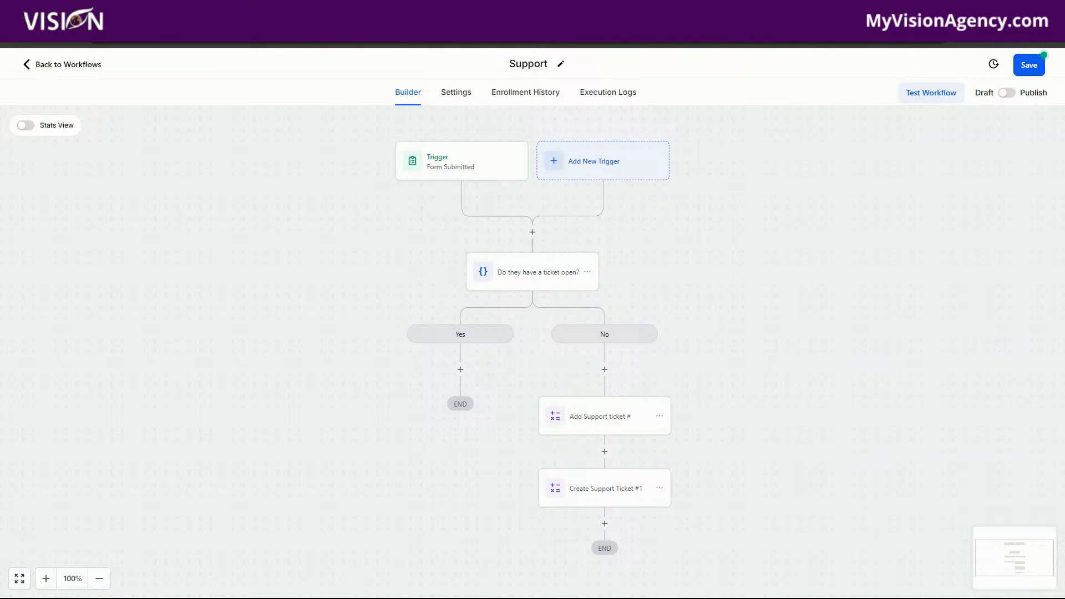
pyautogui.scroll(-2, 776, 475)
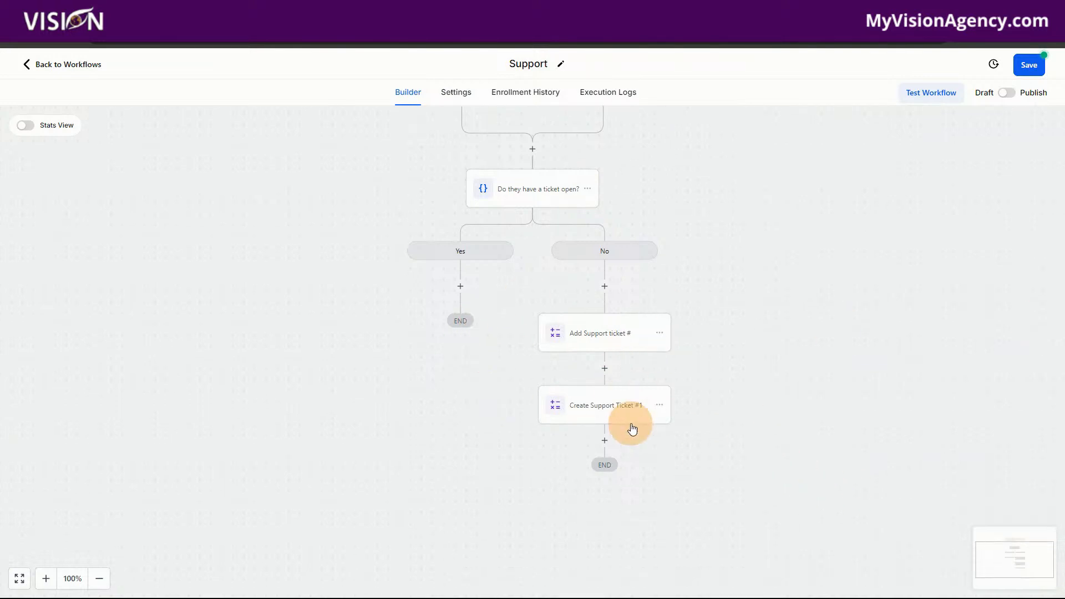
pyautogui.click(604, 441)
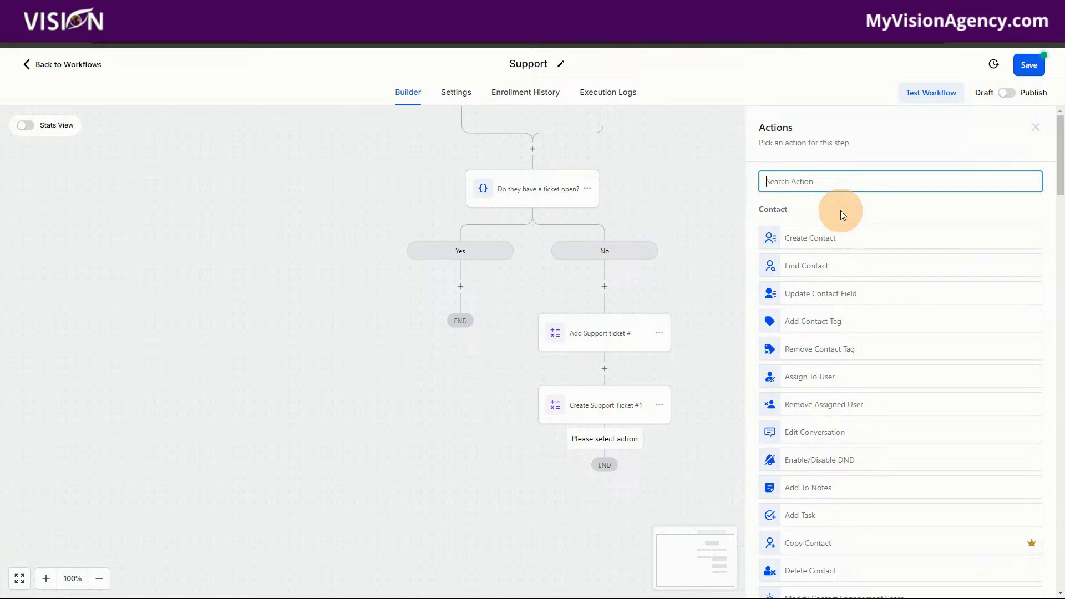
pyautogui.write('cust')
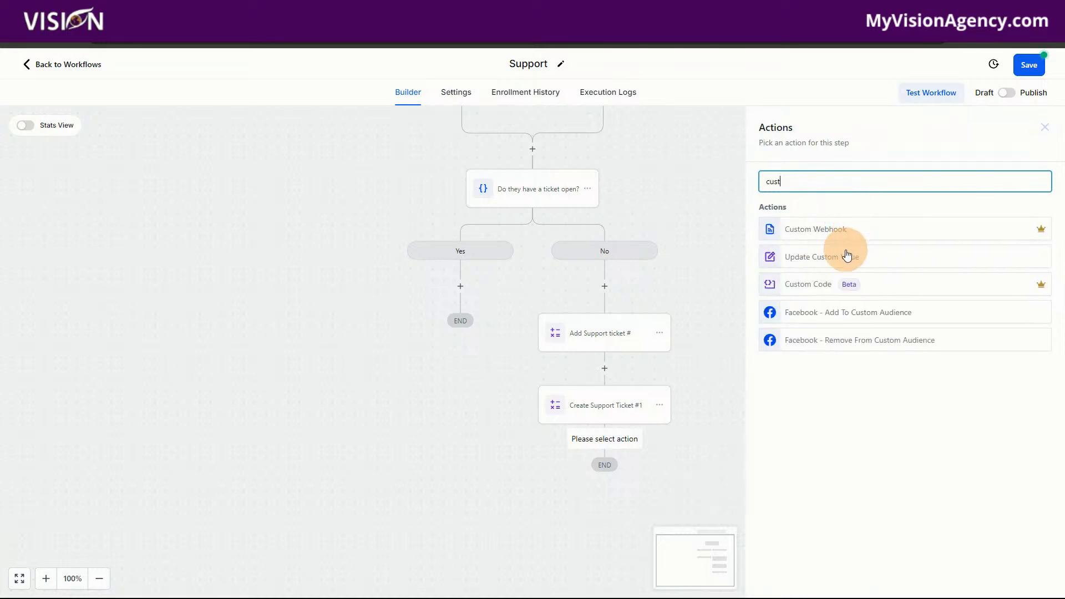
pyautogui.click(847, 255)
pyautogui.click(786, 252)
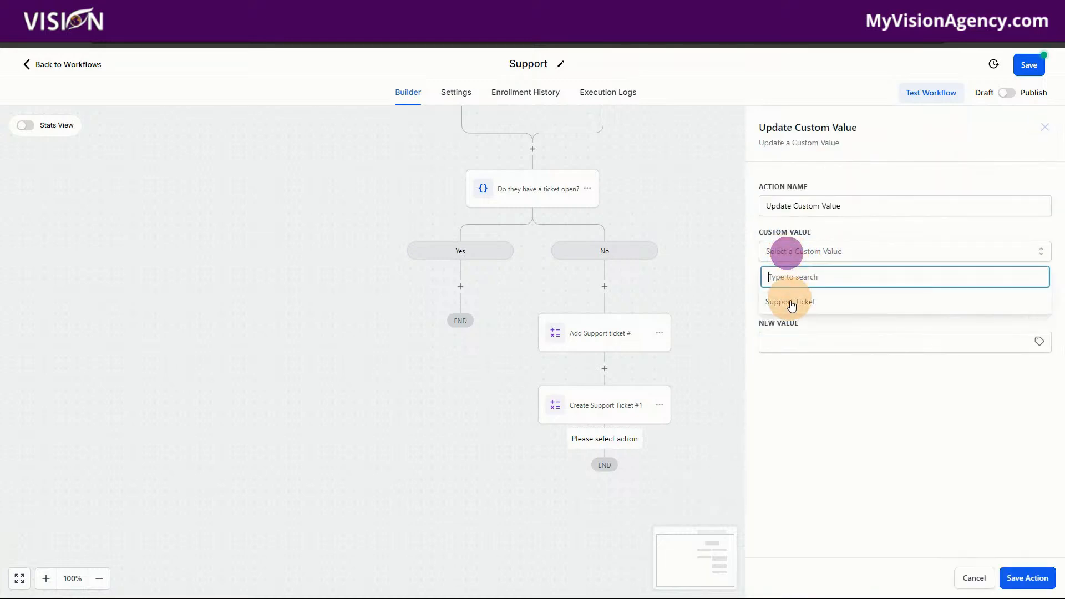
pyautogui.click(791, 303)
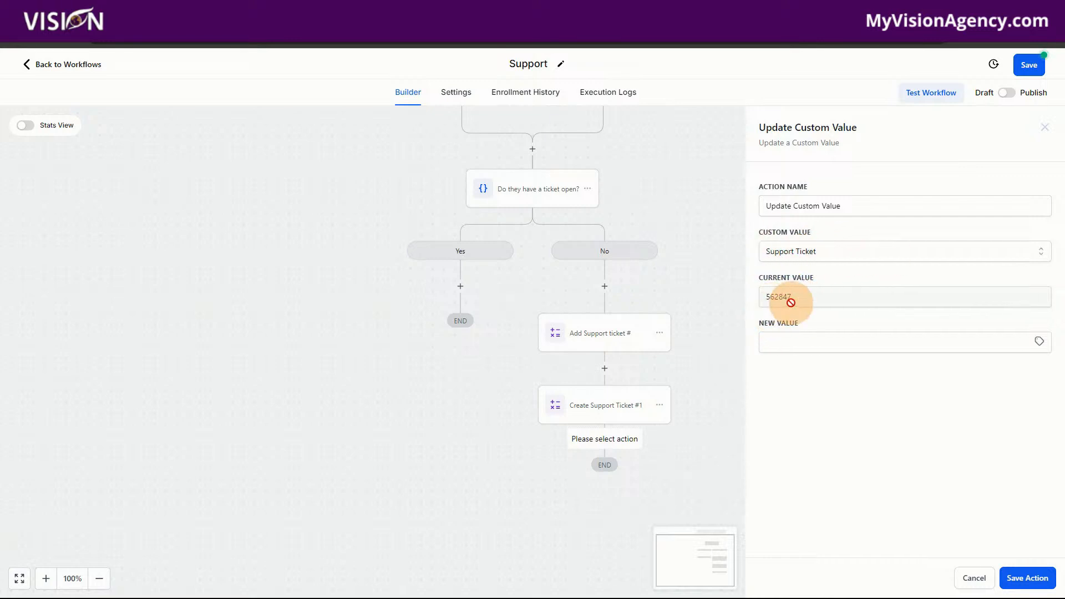
# Set the new value of Support Ticket to the contact custom field {{contact.support_ticket_1}} and save the action
pyautogui.click(772, 342)
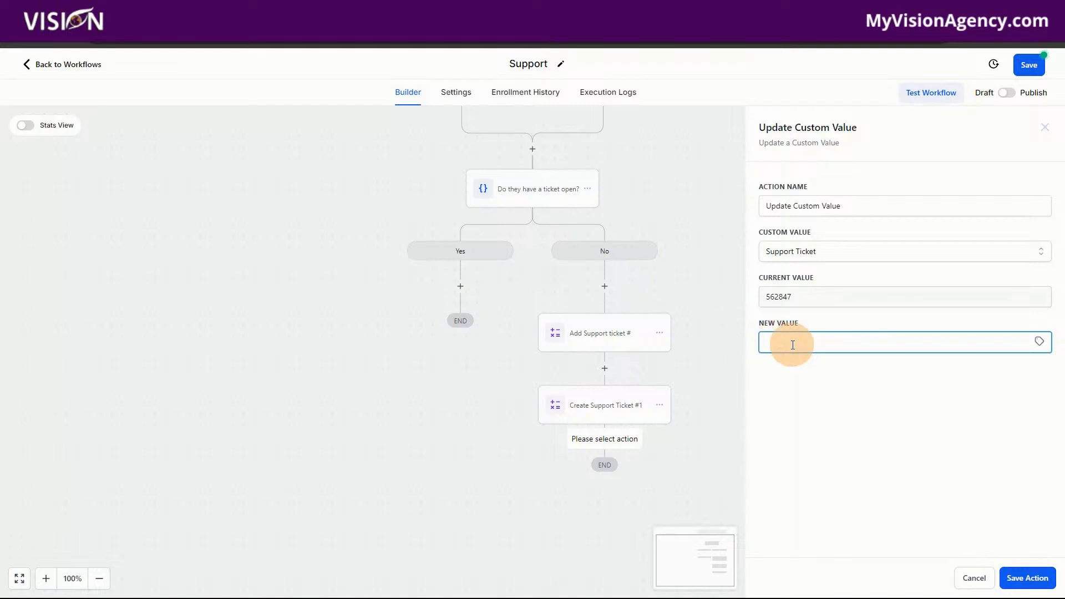
pyautogui.click(1039, 343)
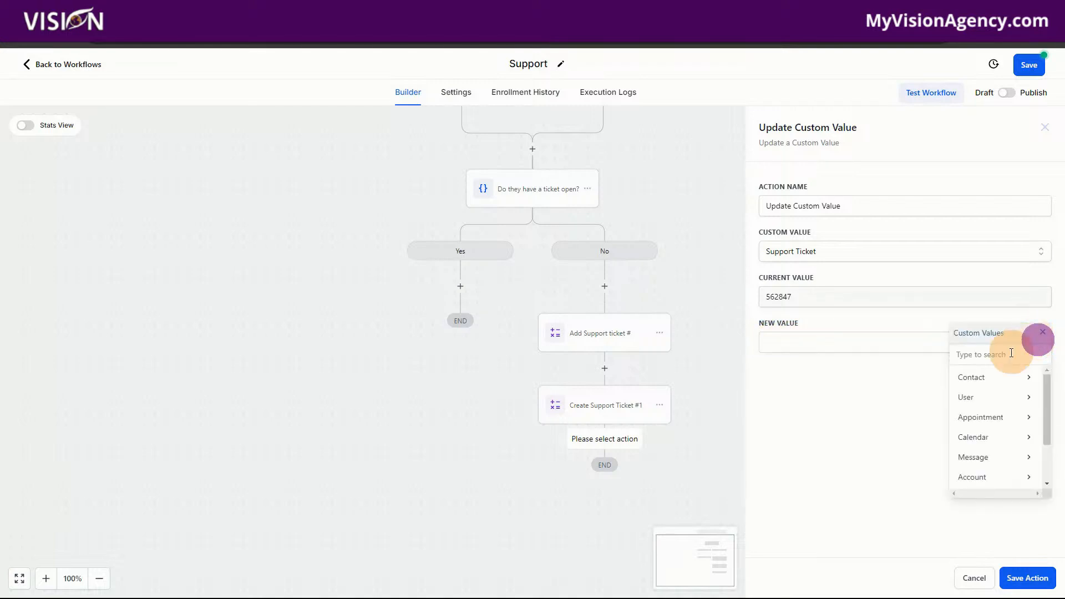
pyautogui.click(981, 380)
pyautogui.scroll(-5, 987, 476)
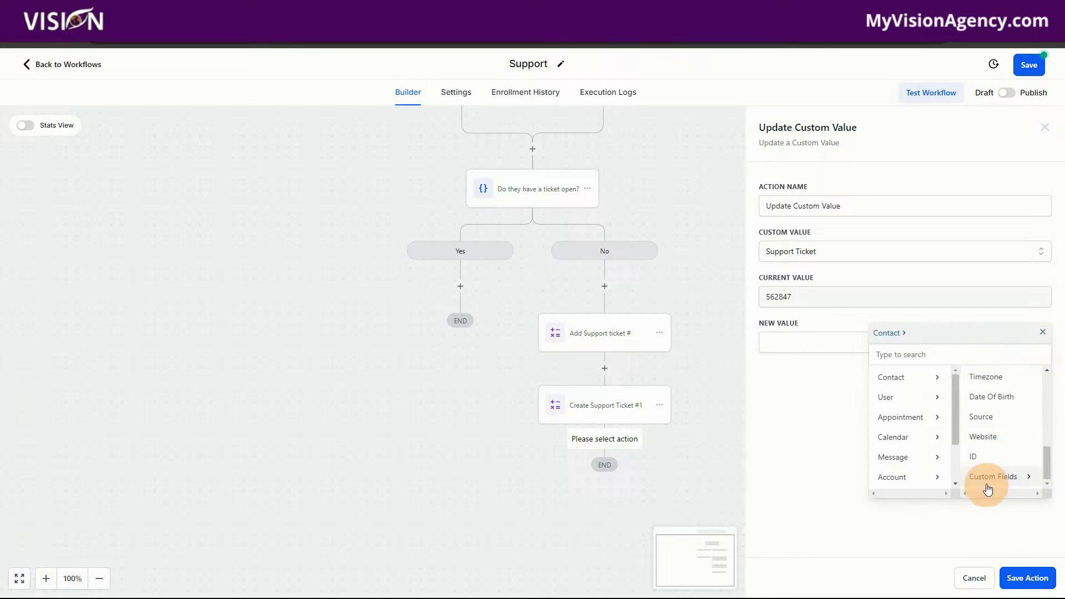
pyautogui.click(987, 487)
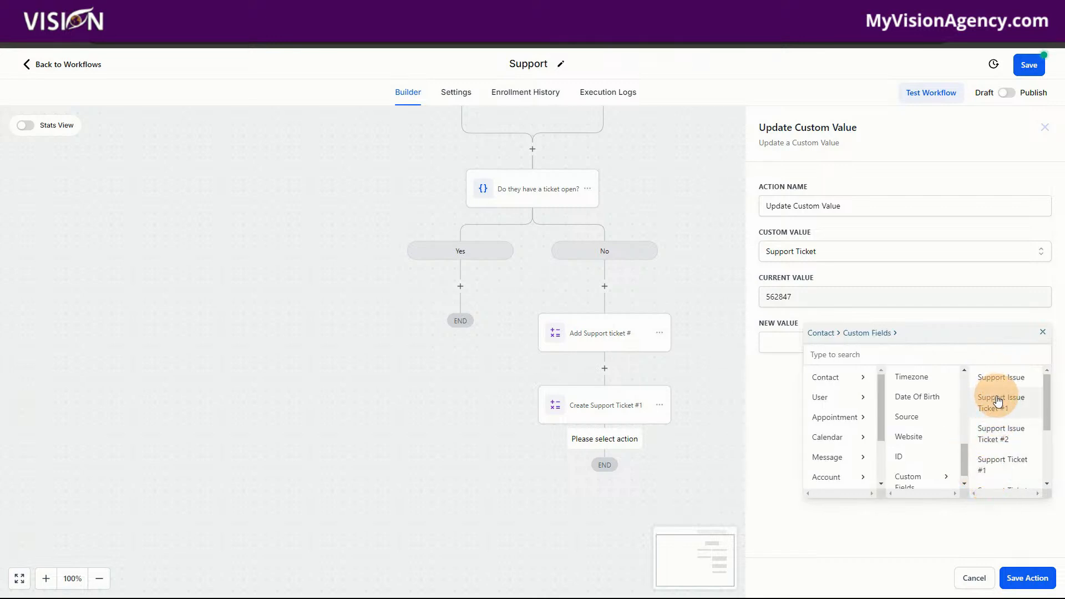
pyautogui.click(998, 464)
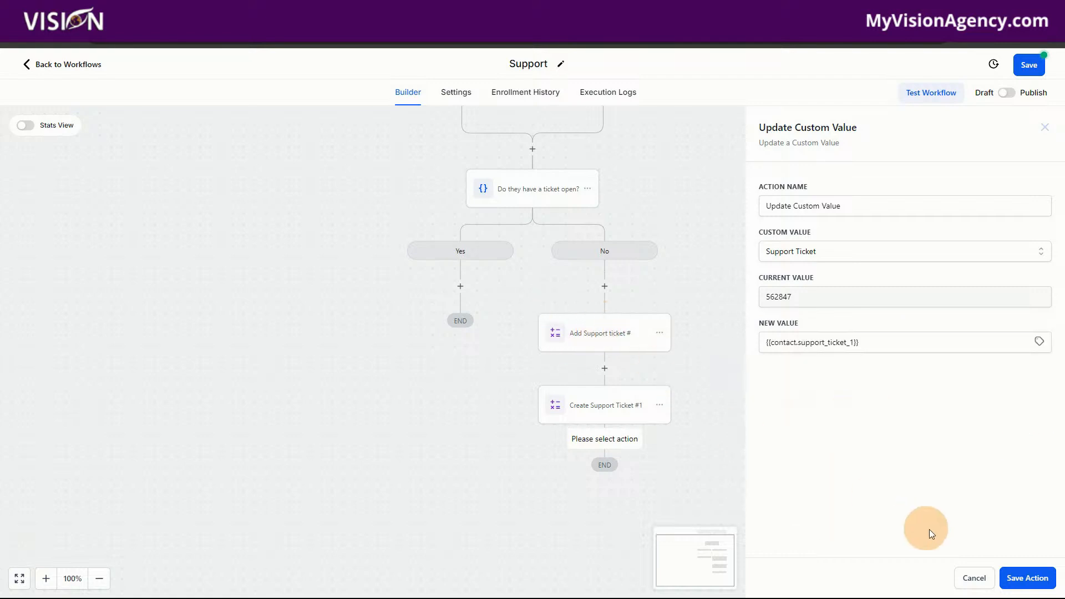
pyautogui.click(1023, 578)
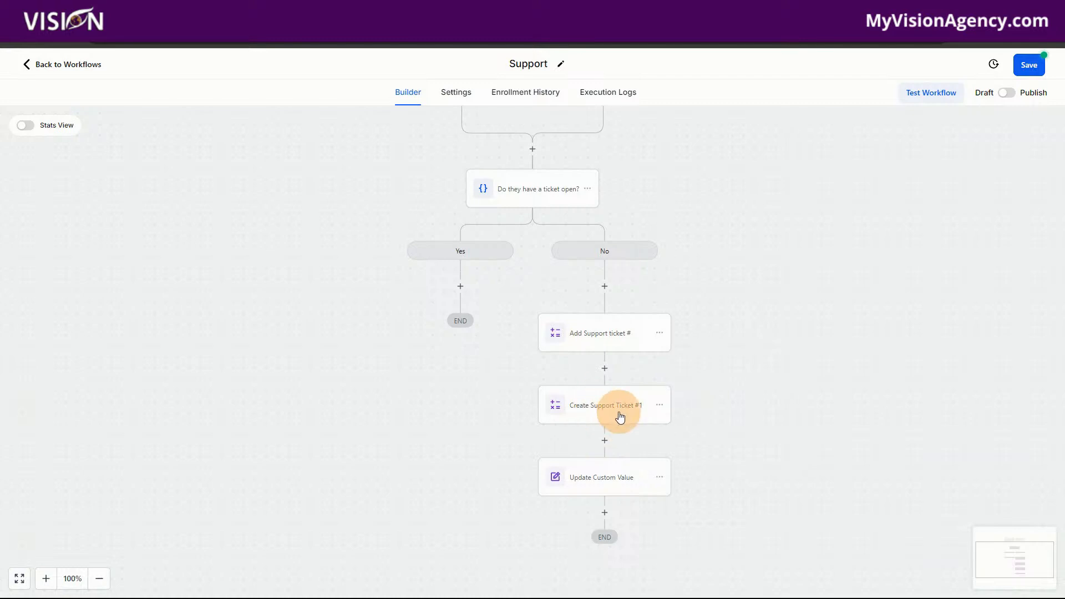
# Review the settings of the Create Support Ticket #1 and Update Custom Value actions without changing them
pyautogui.click(620, 416)
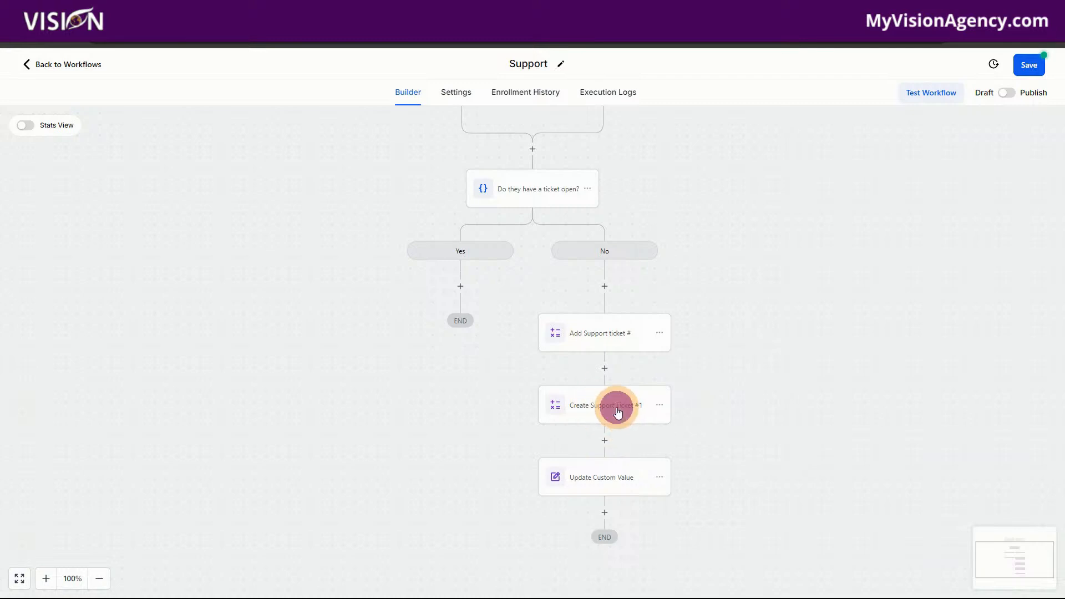
pyautogui.click(980, 583)
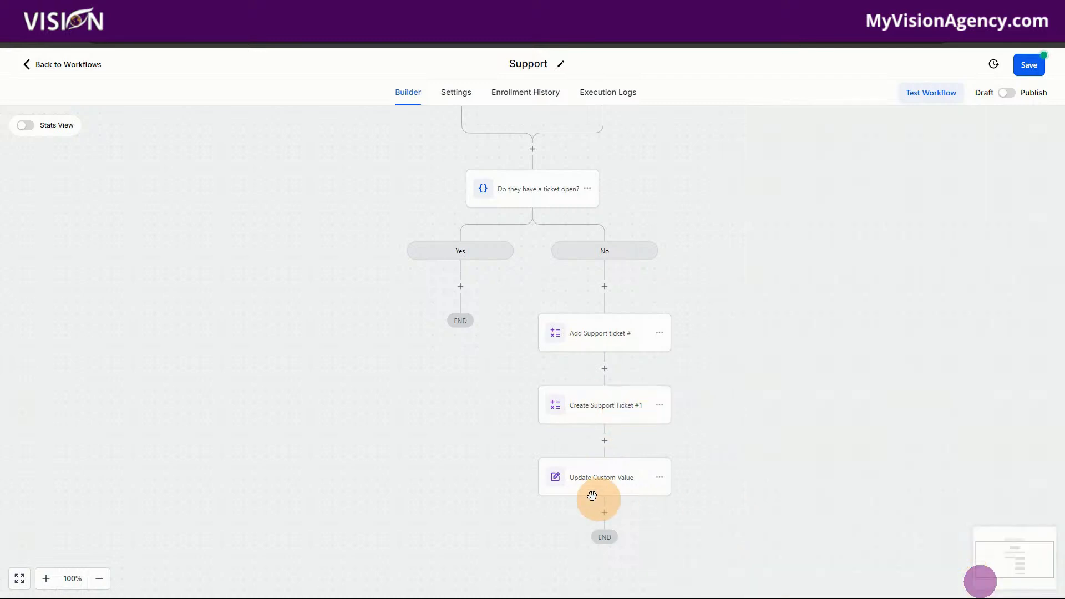
pyautogui.click(594, 482)
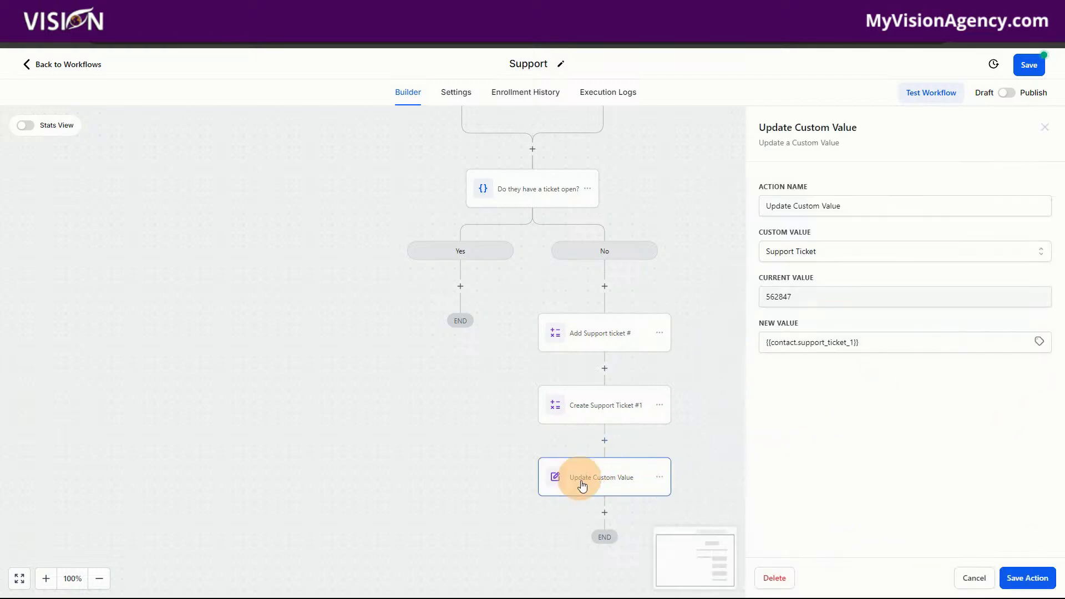
pyautogui.click(975, 584)
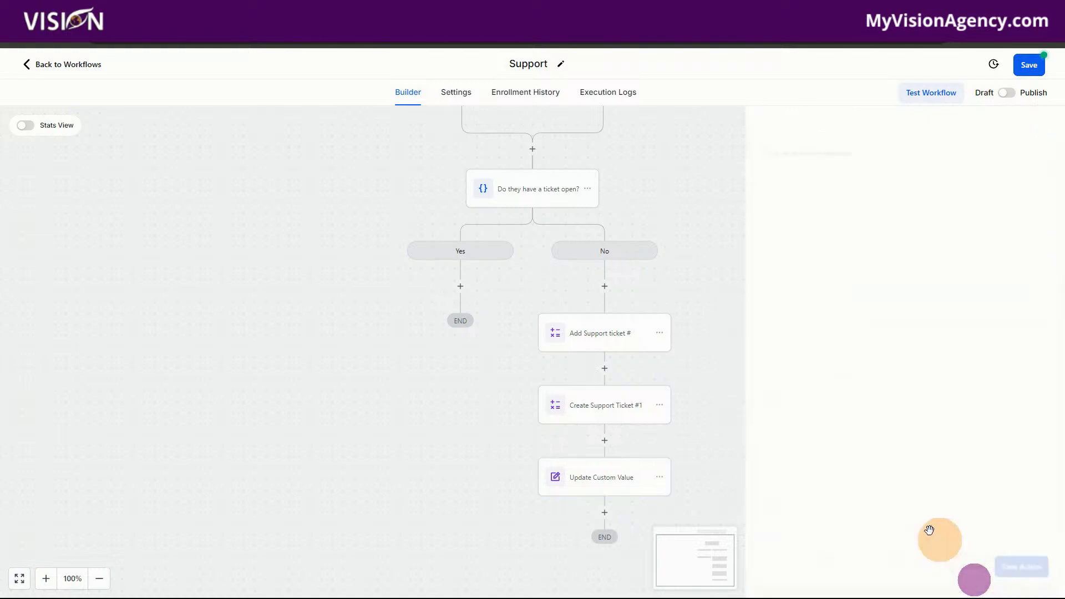
# Add an Update Contact Field action below Update Custom Value in the No branch and name it "Support Ticket #1 Details"
pyautogui.scroll(-1, 765, 467)
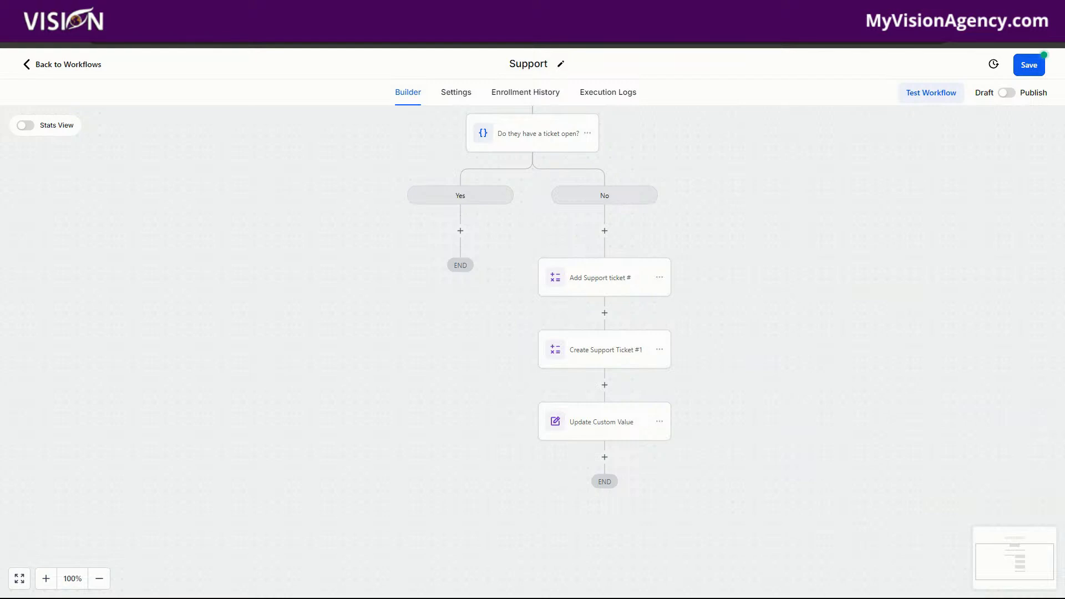
pyautogui.click(605, 458)
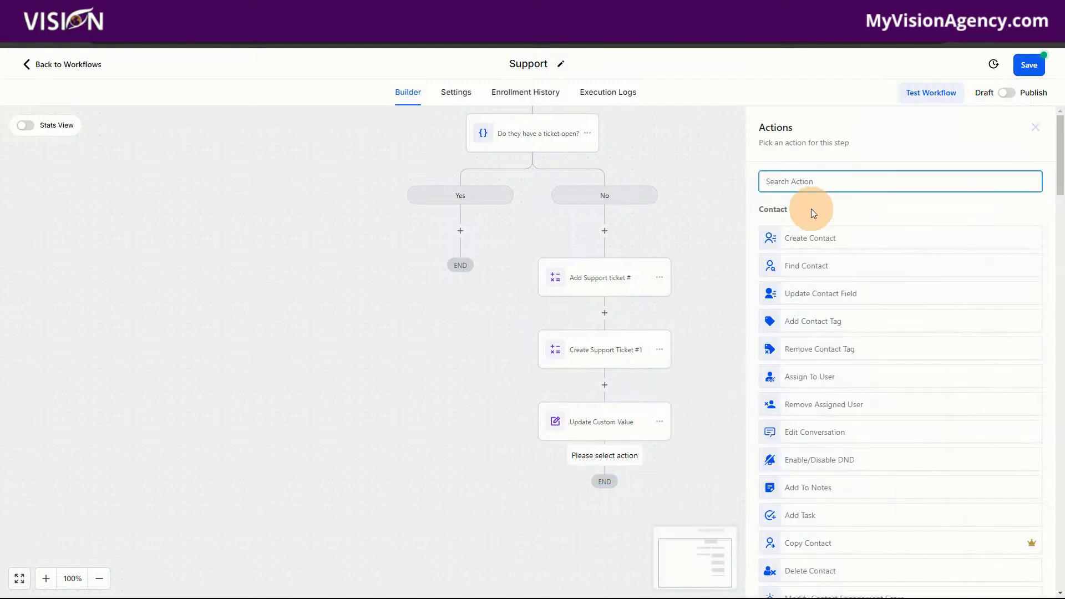
pyautogui.click(824, 295)
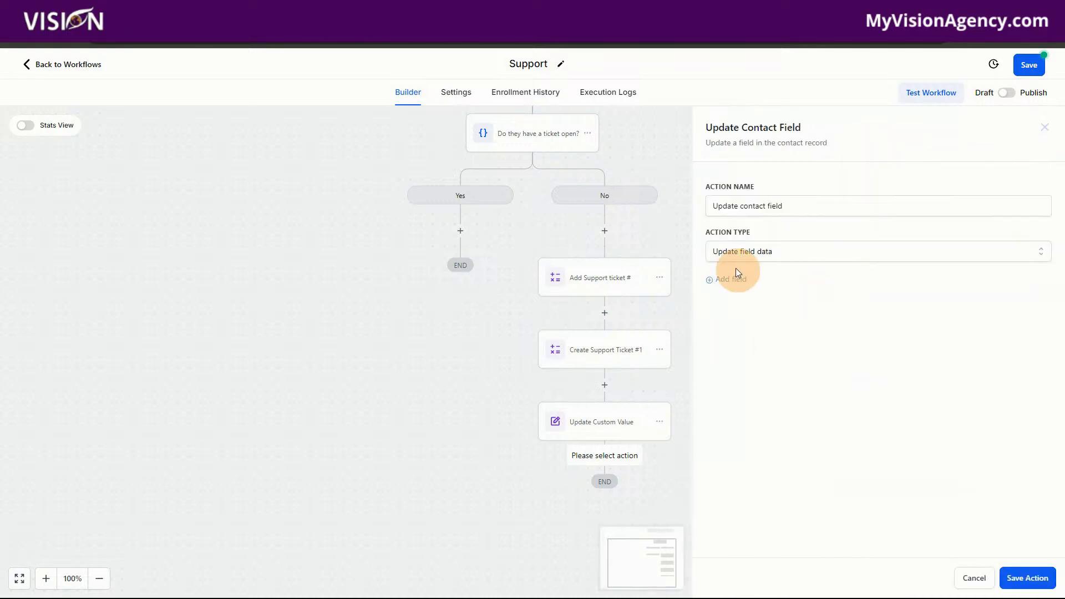
pyautogui.moveTo(813, 211); pyautogui.dragTo(701, 205)
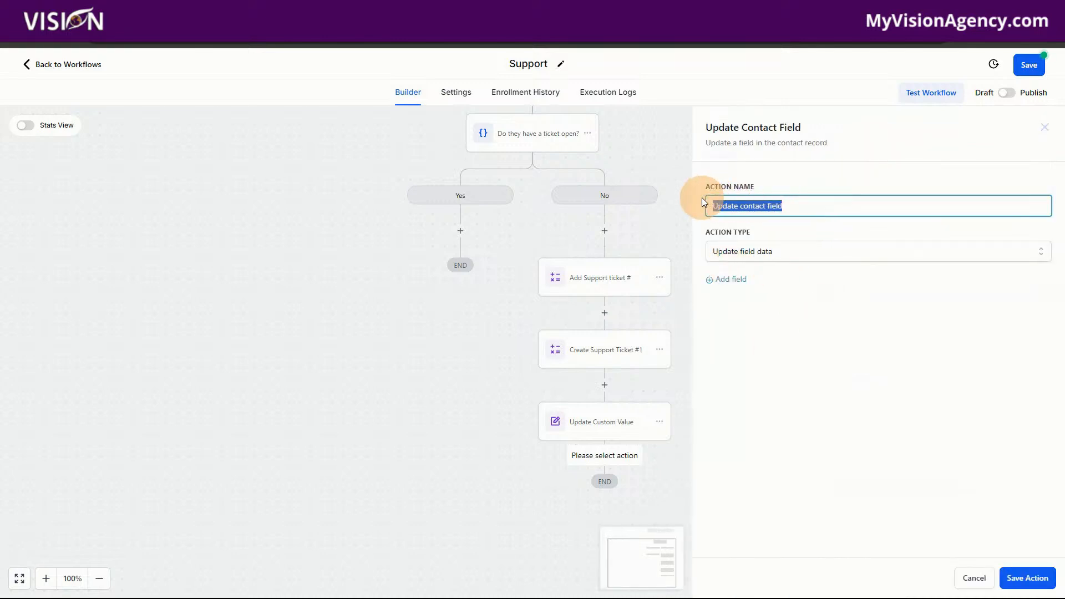
pyautogui.write('Support Ticket #1 Details')
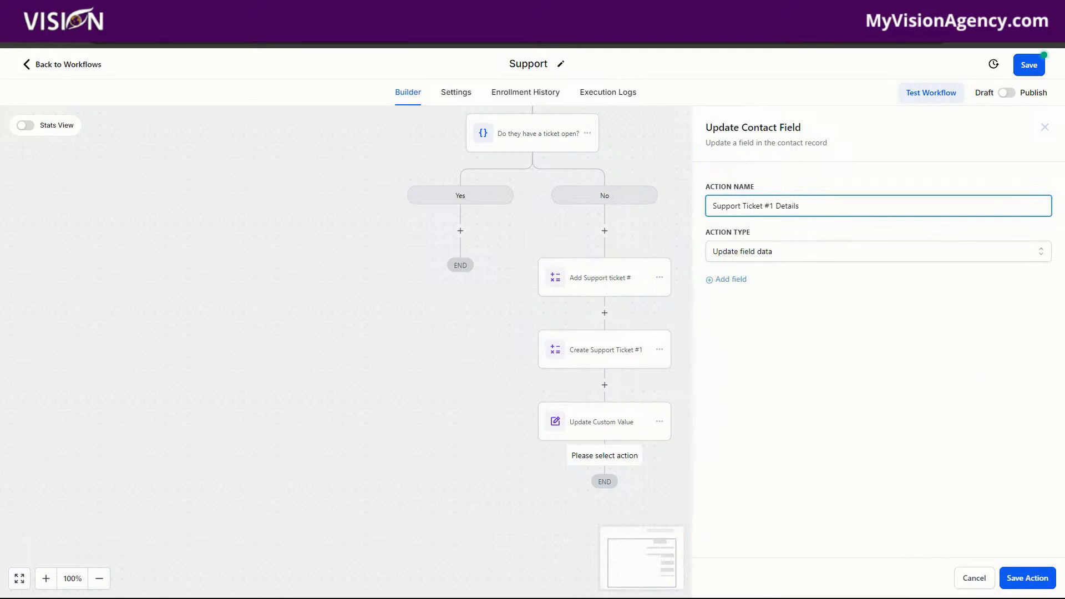
# Add Support Ticket #1 Video as a field for the Support Ticket #1 Details action to update
pyautogui.click(729, 288)
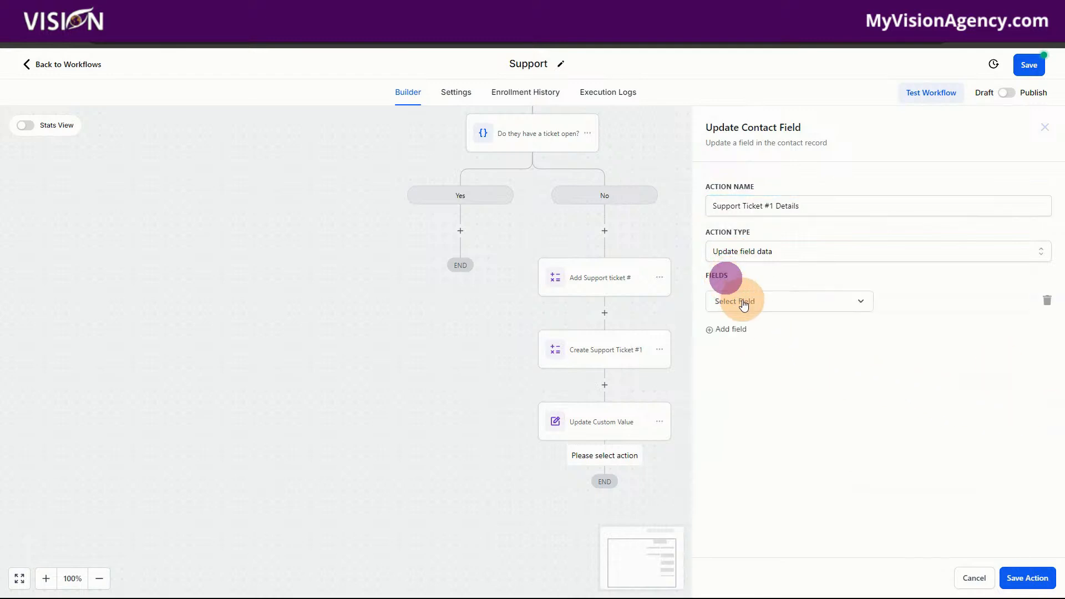
pyautogui.click(742, 301)
pyautogui.scroll(-10, 798, 398)
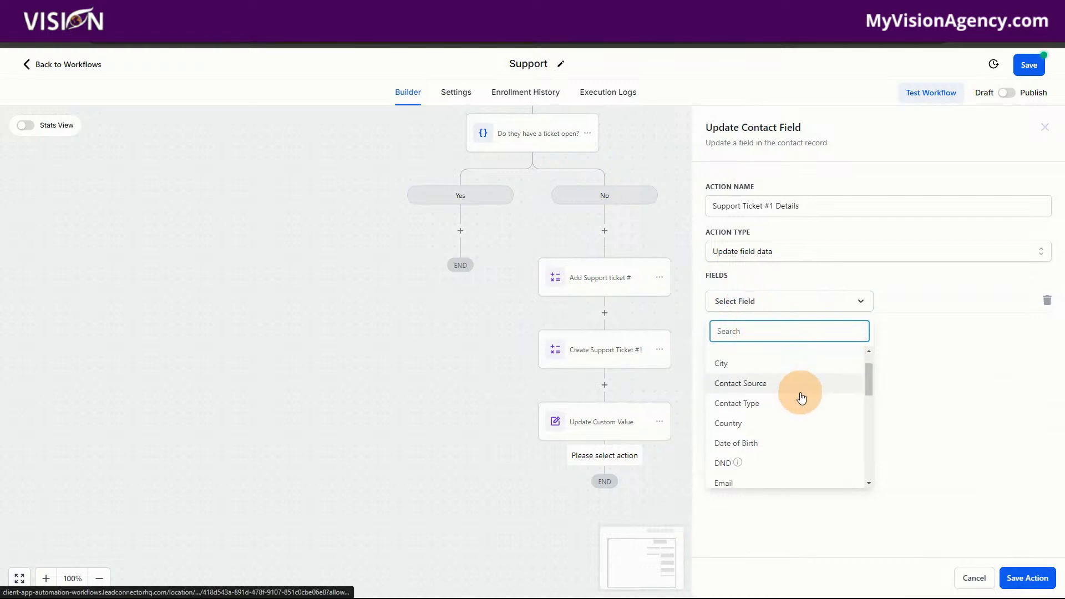
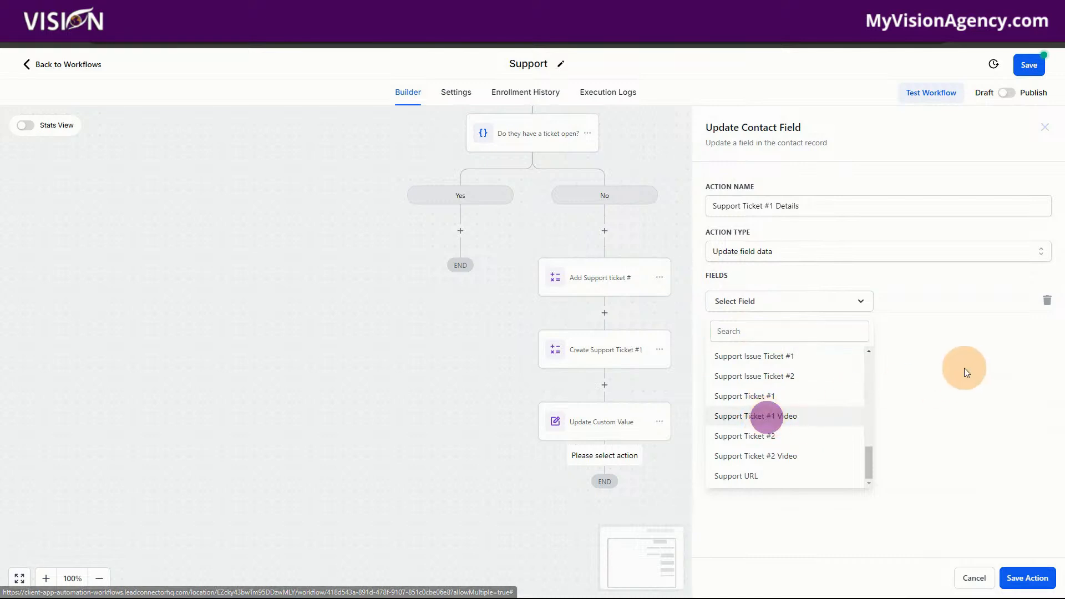
pyautogui.click(777, 417)
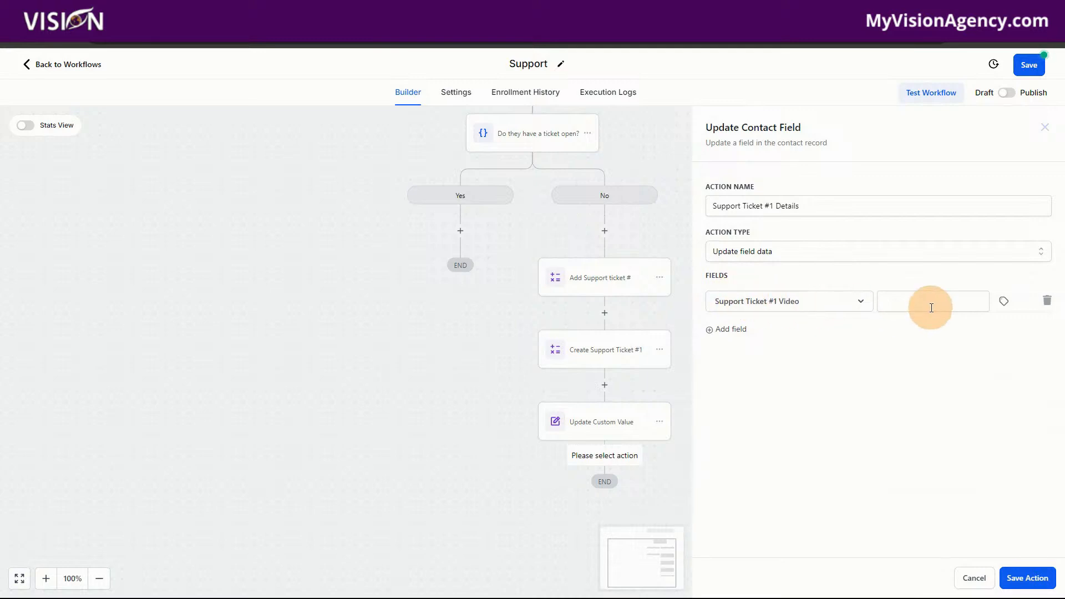
# Set the Support Ticket #1 Video field's value to the contact's Support URL custom field, {{contact.support_url}}
pyautogui.click(1001, 304)
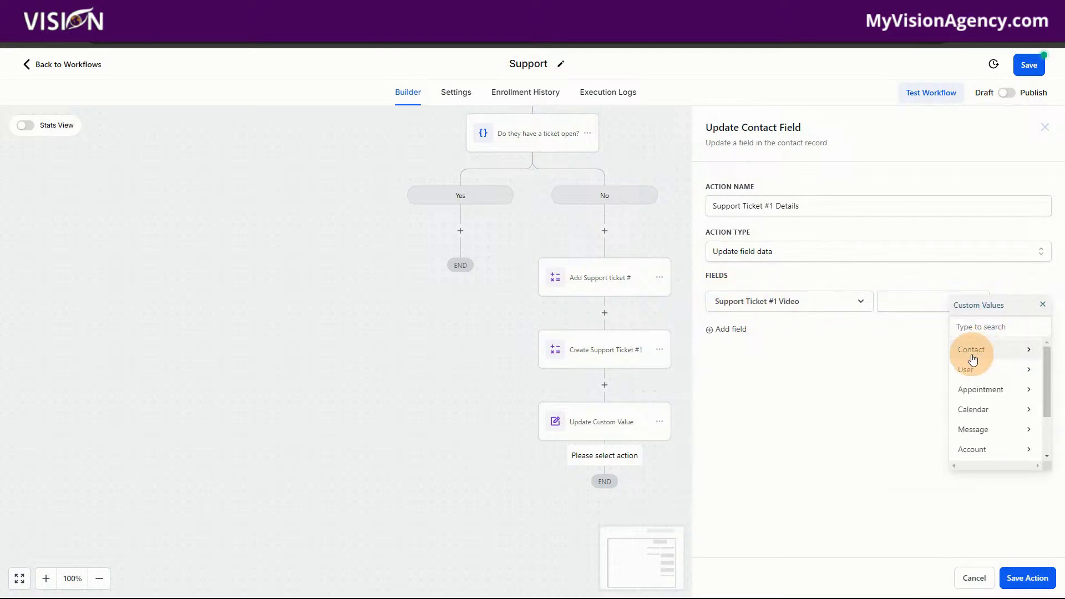
pyautogui.click(968, 351)
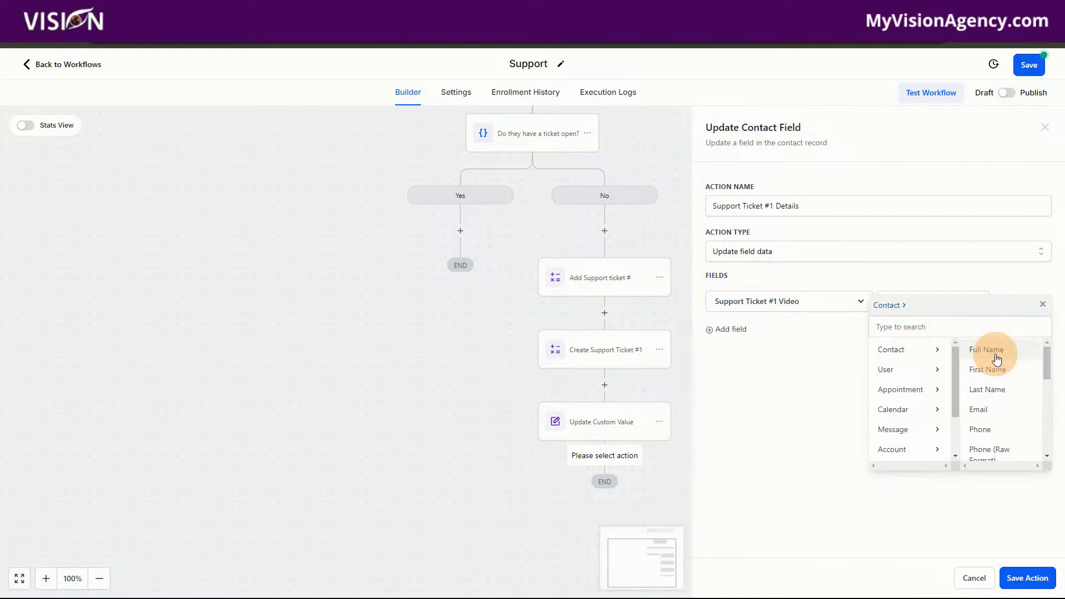
pyautogui.scroll(-3, 998, 388)
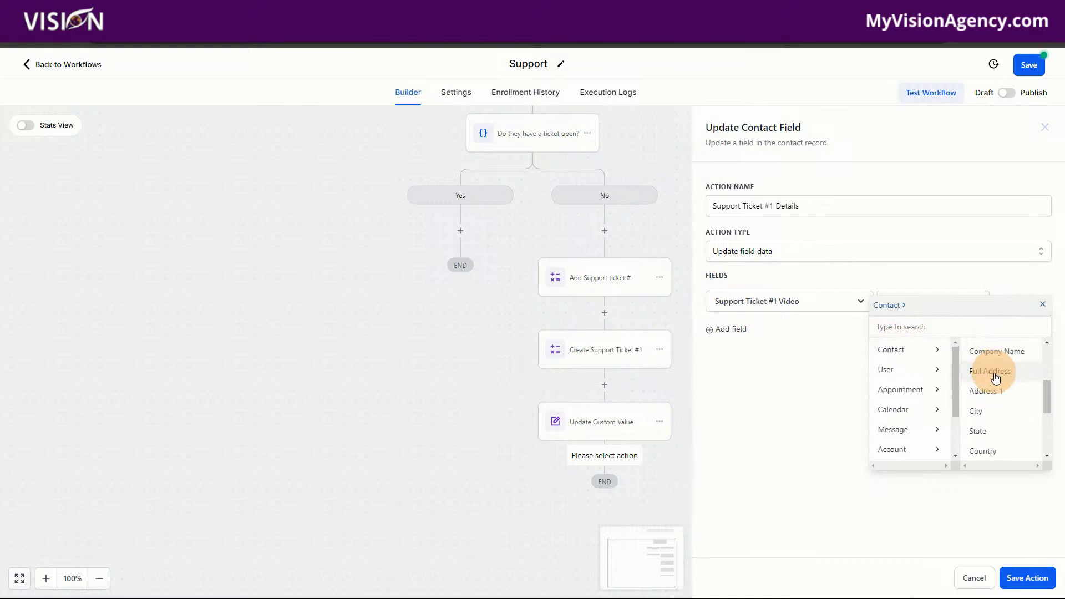
pyautogui.scroll(-5, 998, 397)
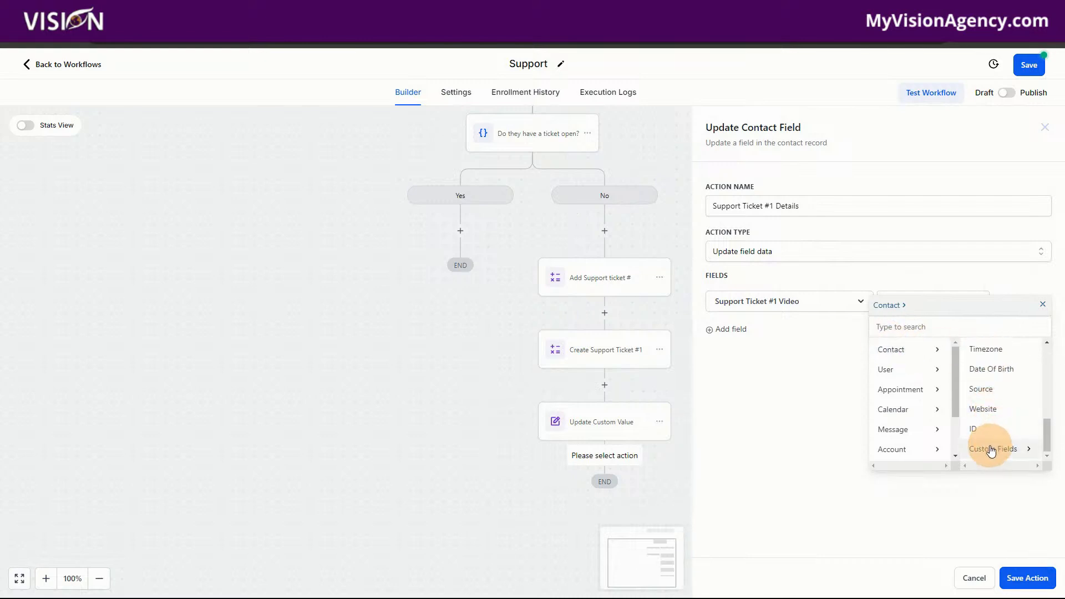
pyautogui.click(996, 448)
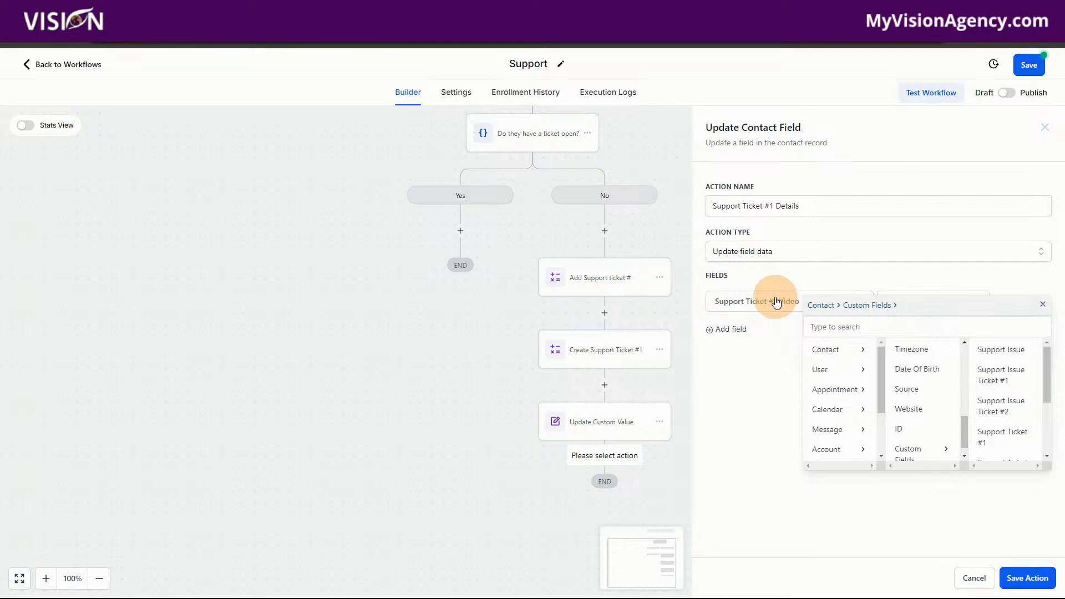
pyautogui.scroll(-3, 1008, 447)
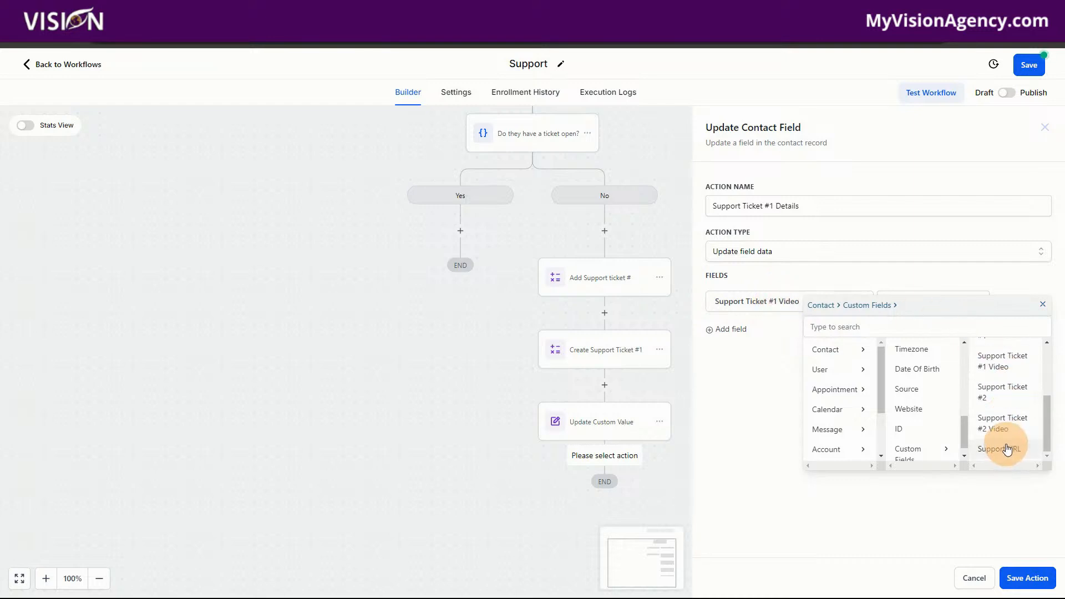
pyautogui.click(996, 452)
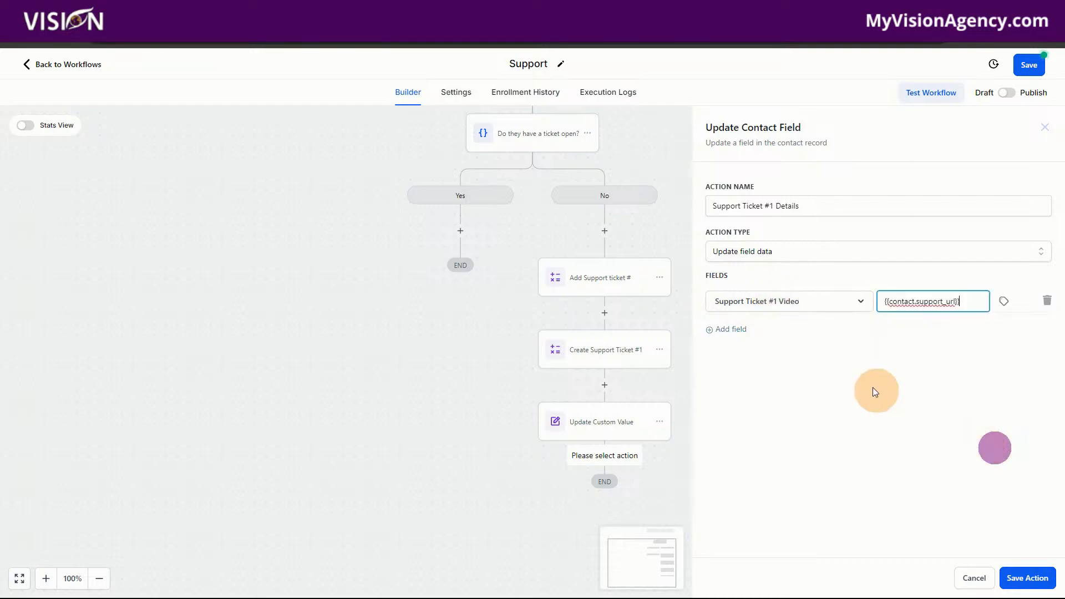
# Add Support Issue Ticket #1 as a second field for the Support Ticket #1 Details action to update
pyautogui.click(731, 331)
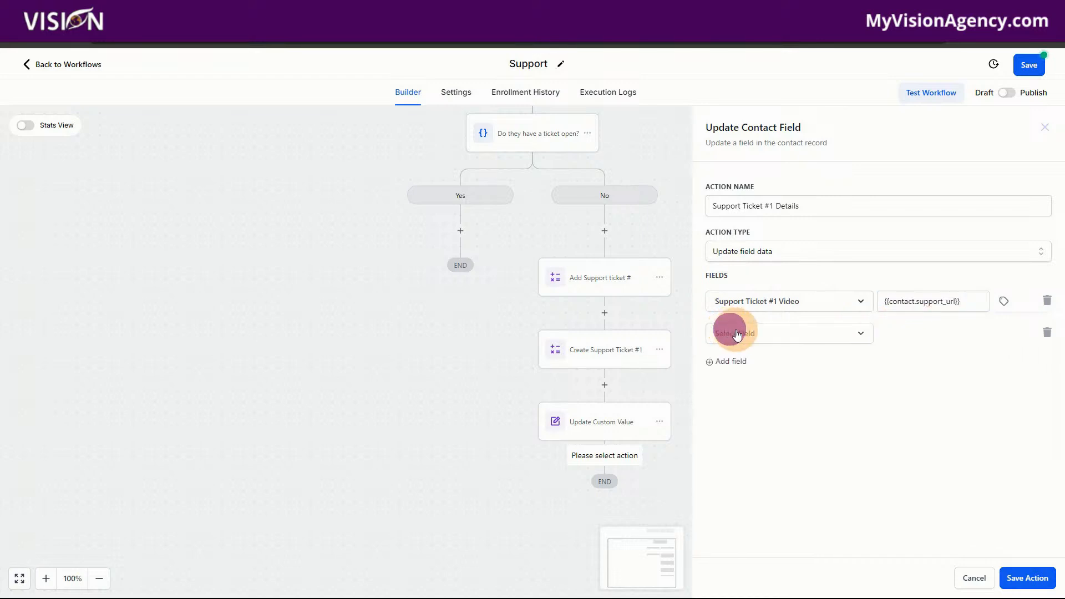
pyautogui.click(761, 335)
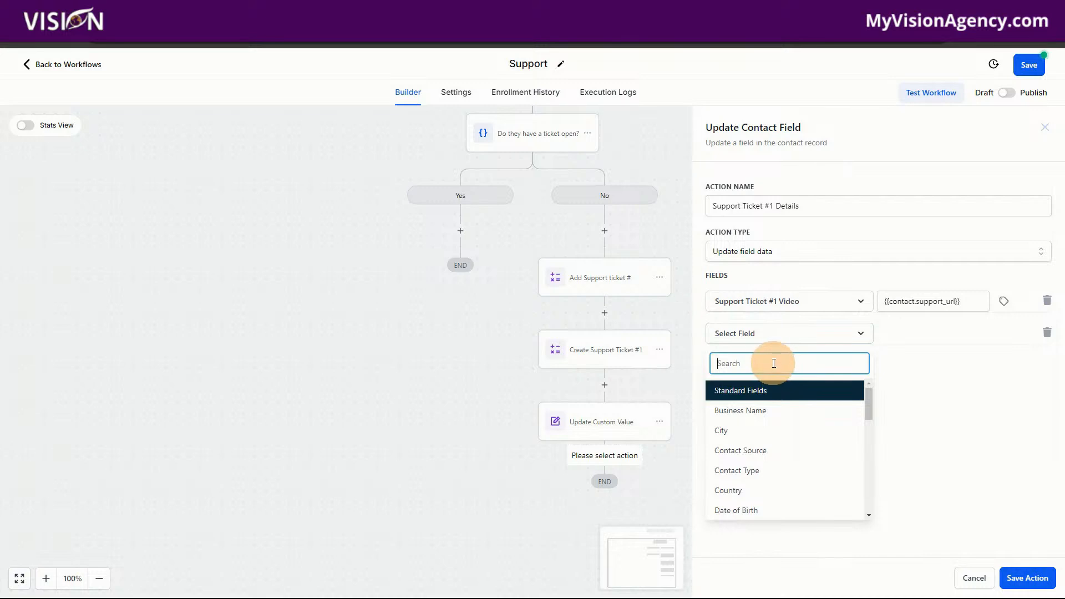
pyautogui.scroll(-2, 823, 463)
pyautogui.scroll(-10, 815, 466)
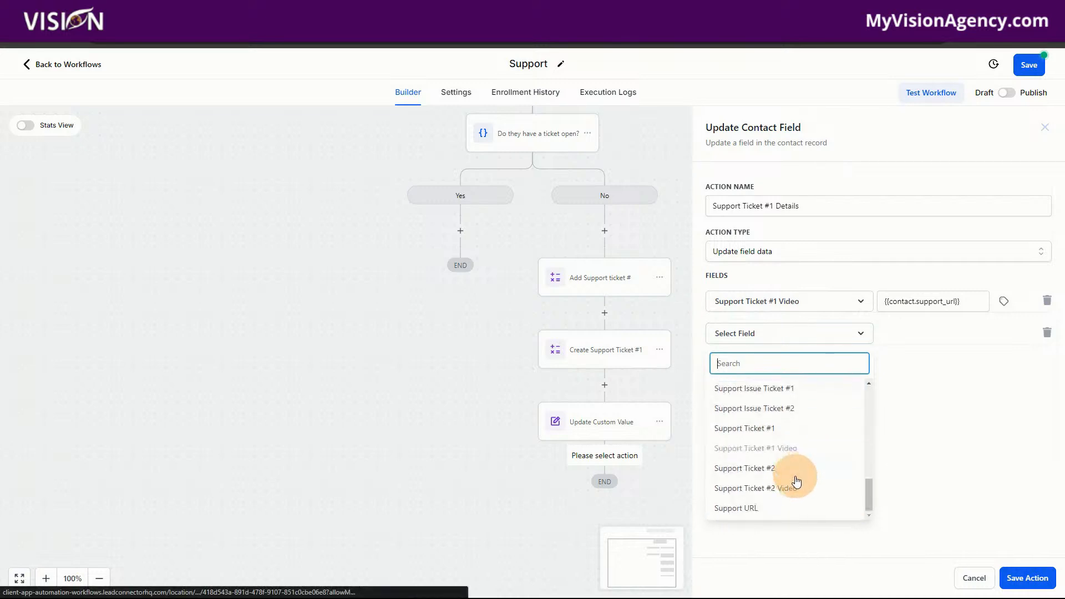
pyautogui.scroll(5, 782, 441)
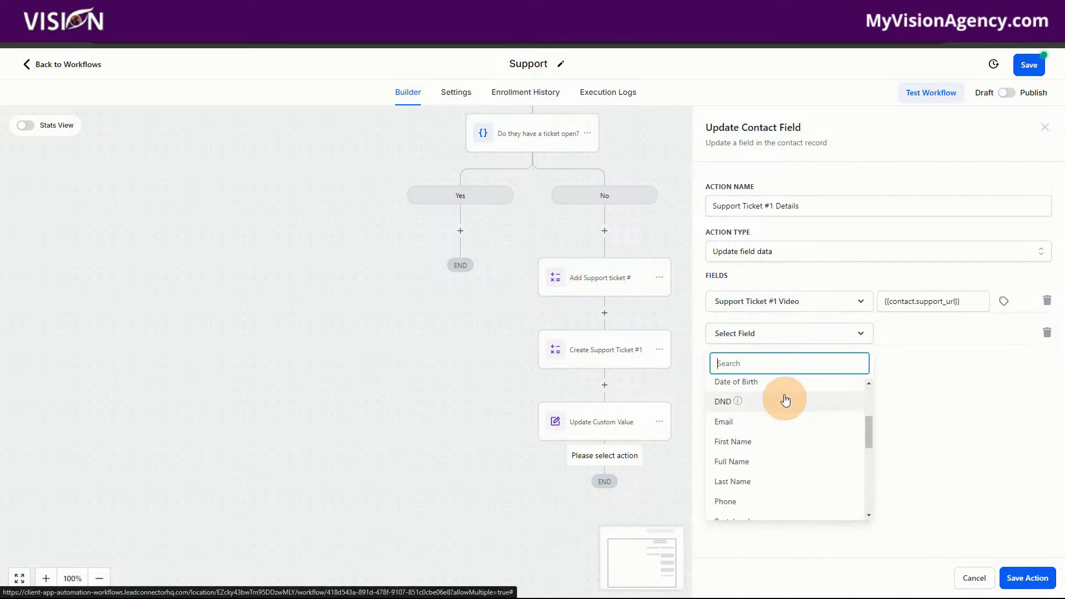
pyautogui.scroll(-6, 814, 437)
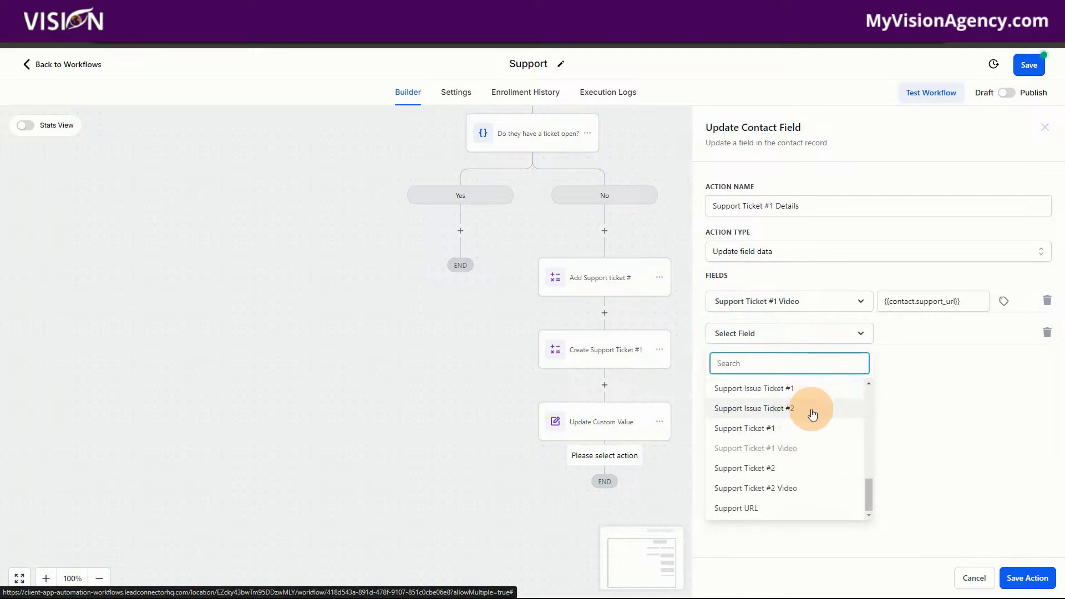
pyautogui.click(795, 393)
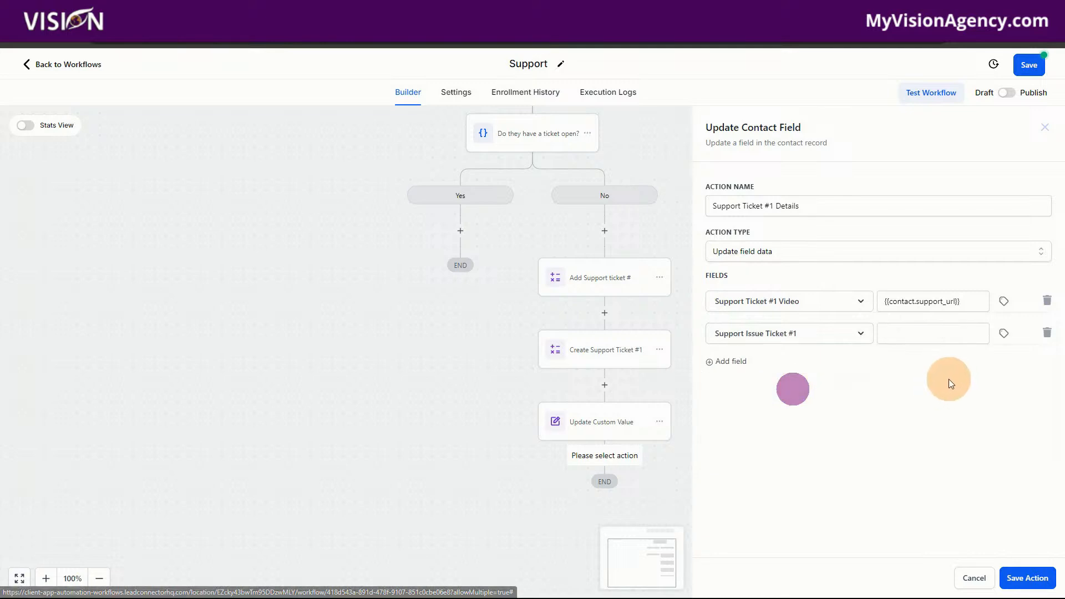
# Set the Support Issue Ticket #1 value to the contact's Support Issue custom field, {{contact.support_issue}}, and save the action
pyautogui.click(926, 333)
pyautogui.click(1005, 338)
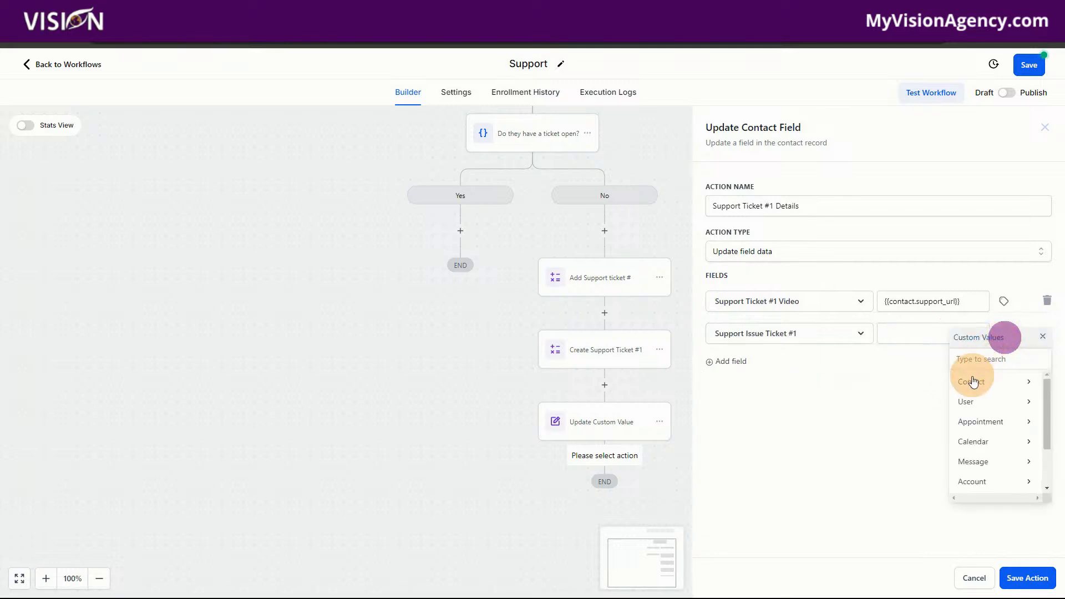
pyautogui.click(972, 377)
pyautogui.scroll(-5, 1001, 443)
pyautogui.click(994, 481)
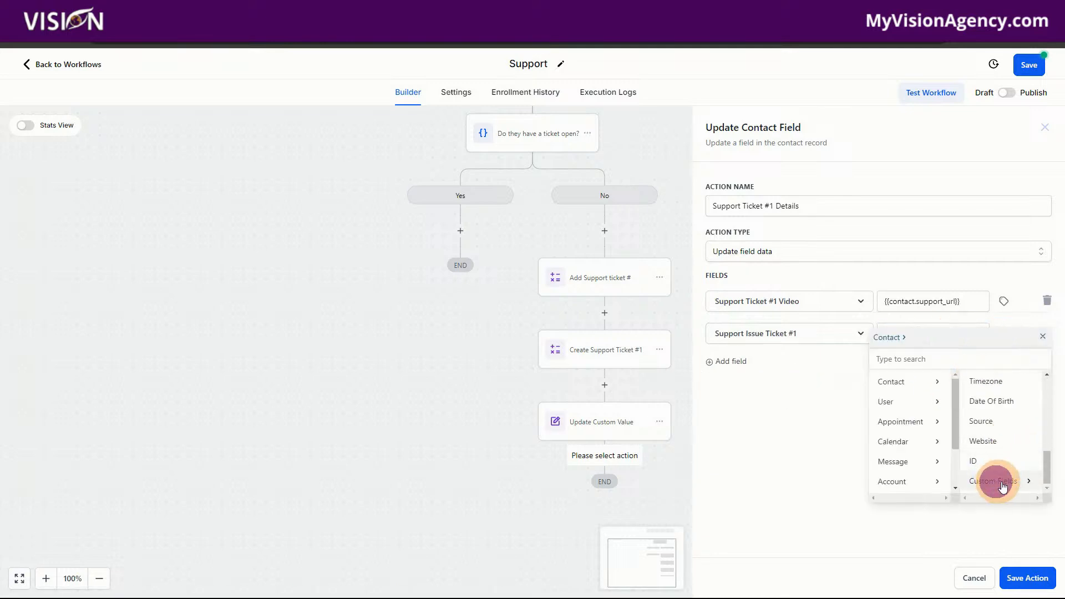
pyautogui.click(996, 384)
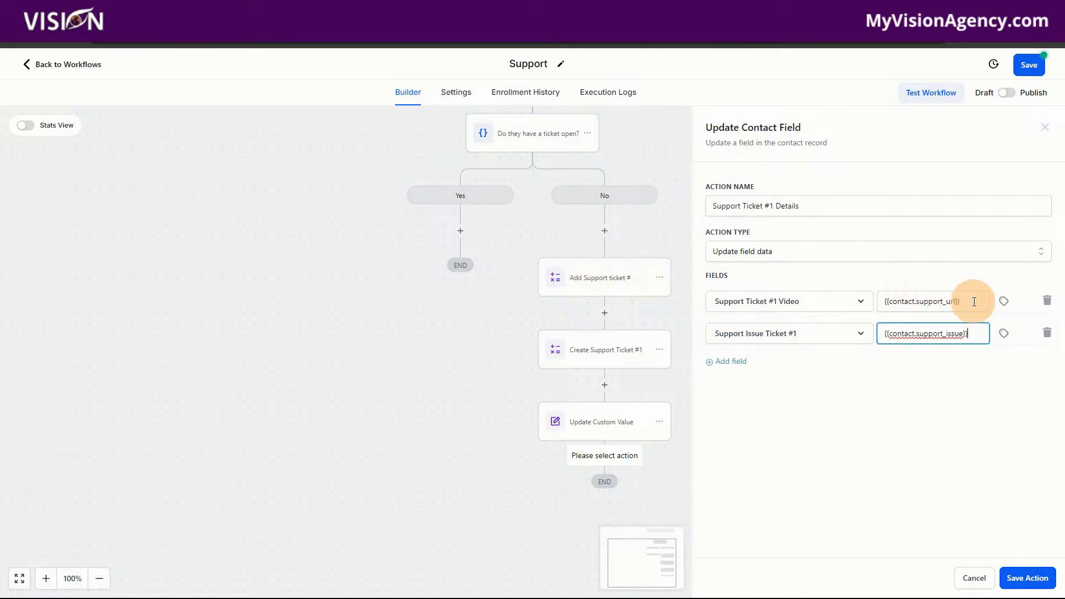
pyautogui.moveTo(974, 301); pyautogui.dragTo(886, 295)
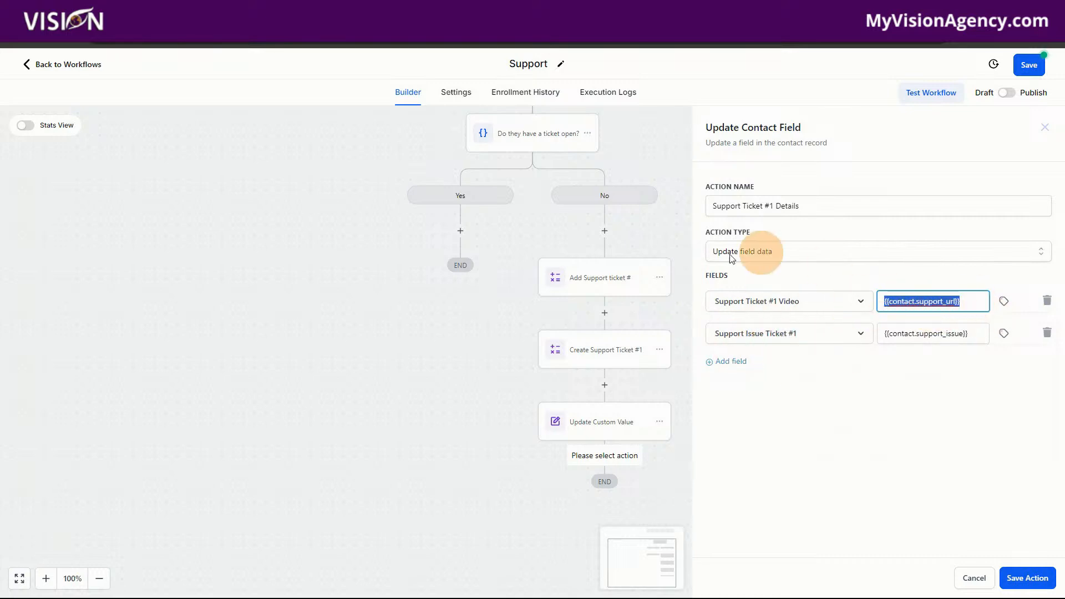
pyautogui.click(1031, 581)
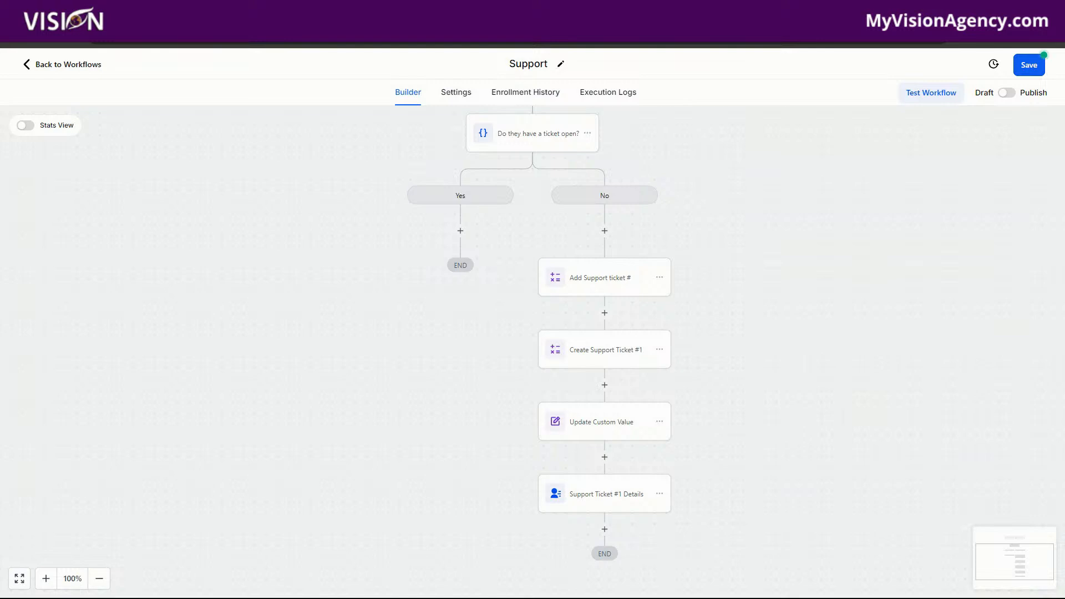
# Add a Create/Update Opportunity action below Support Ticket #1 Details in the No branch and name it "Support Pipeline"
pyautogui.scroll(-2, 666, 468)
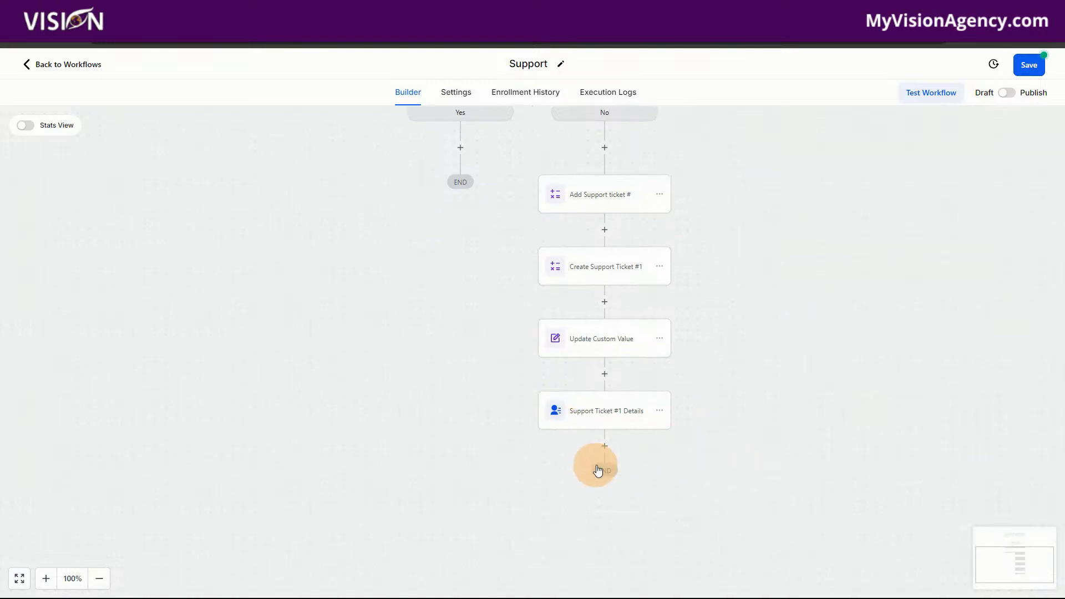
pyautogui.click(603, 446)
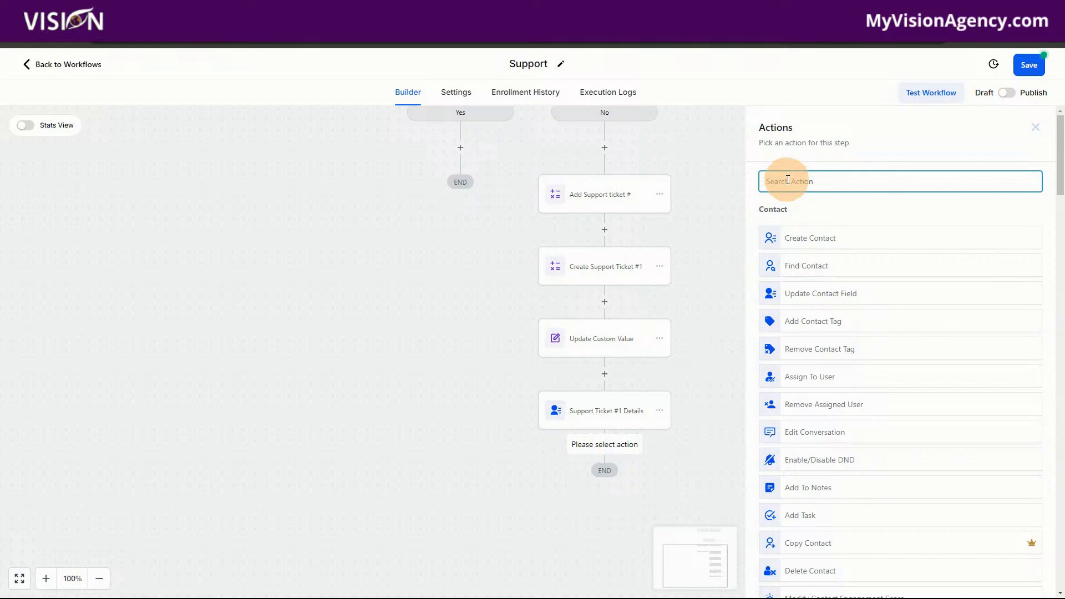
pyautogui.write('pip')
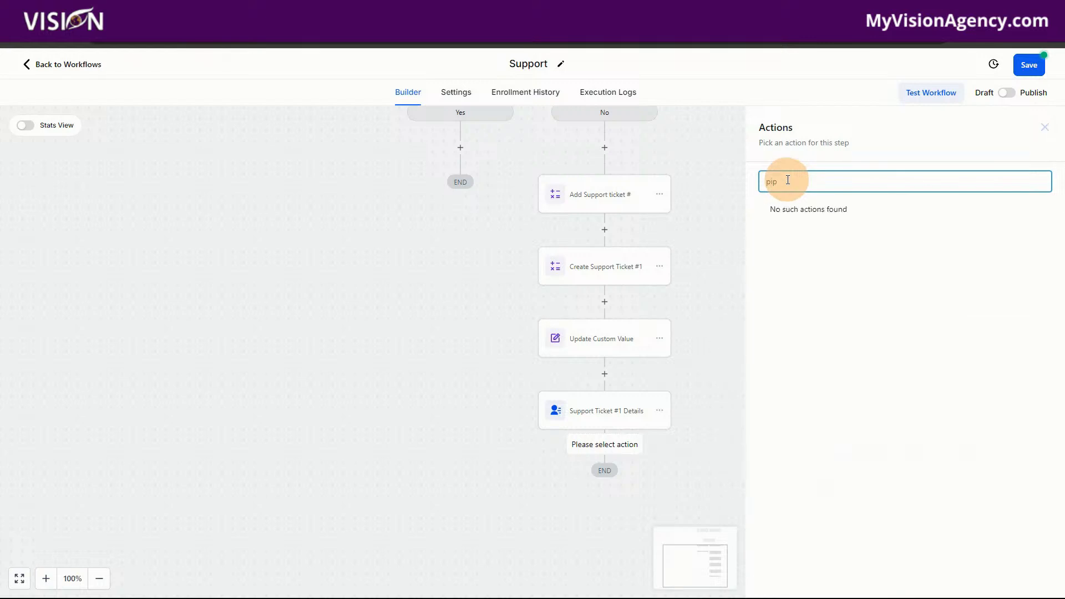
pyautogui.press('BackSpace')
pyautogui.press('BackSpace')
pyautogui.press('BackSpace')
pyautogui.write('opp')
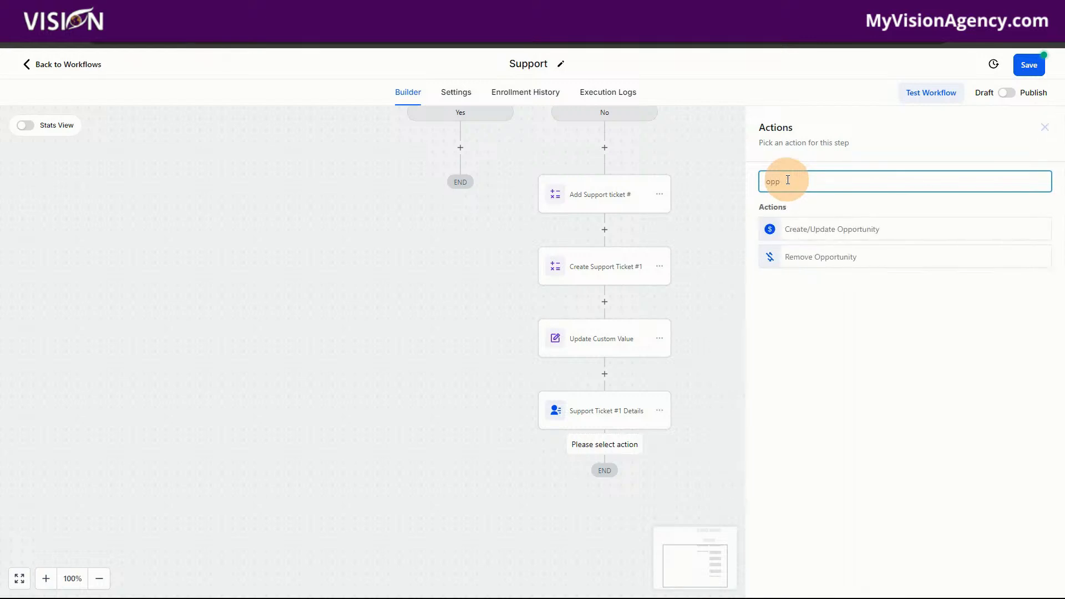
pyautogui.click(797, 233)
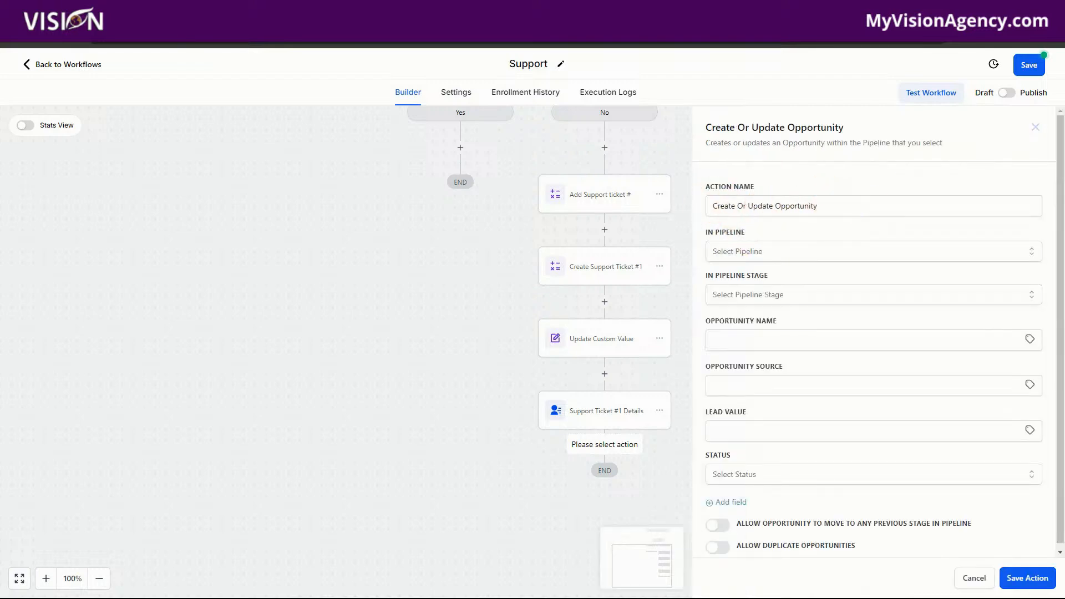
pyautogui.tripleClick(829, 207)
pyautogui.write('Support Pipeline')
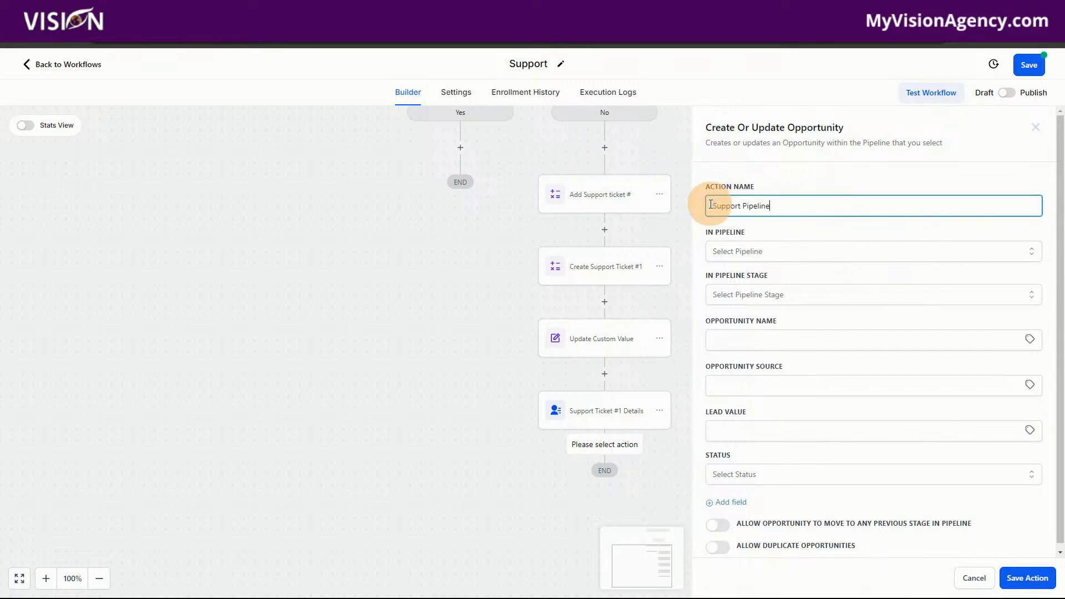
# Set the opportunity action's pipeline to Support and its stage to Submitted Support Request
pyautogui.click(740, 251)
pyautogui.click(737, 307)
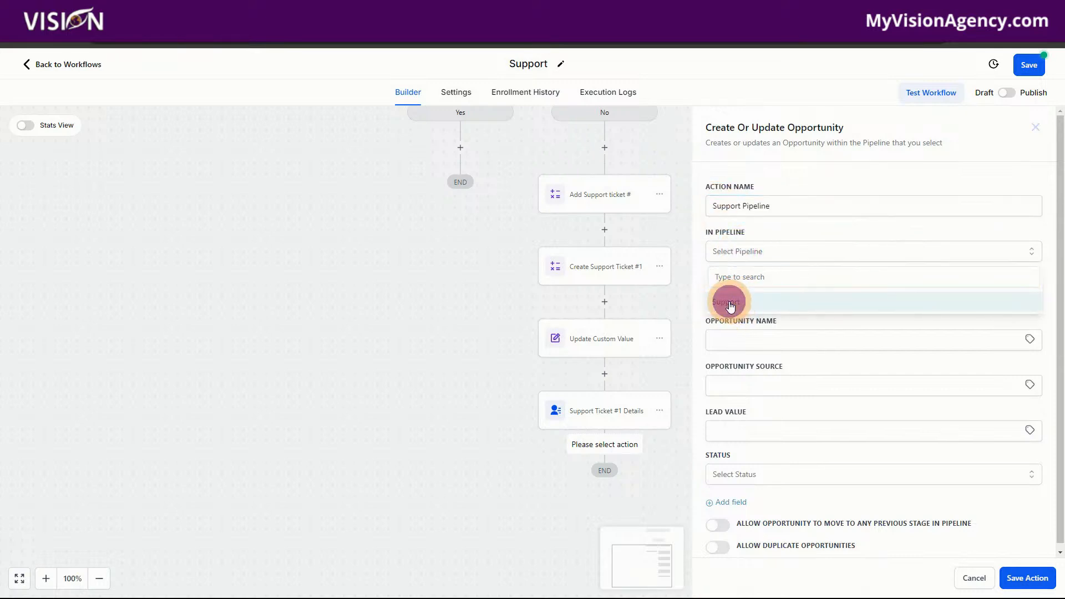
pyautogui.click(744, 294)
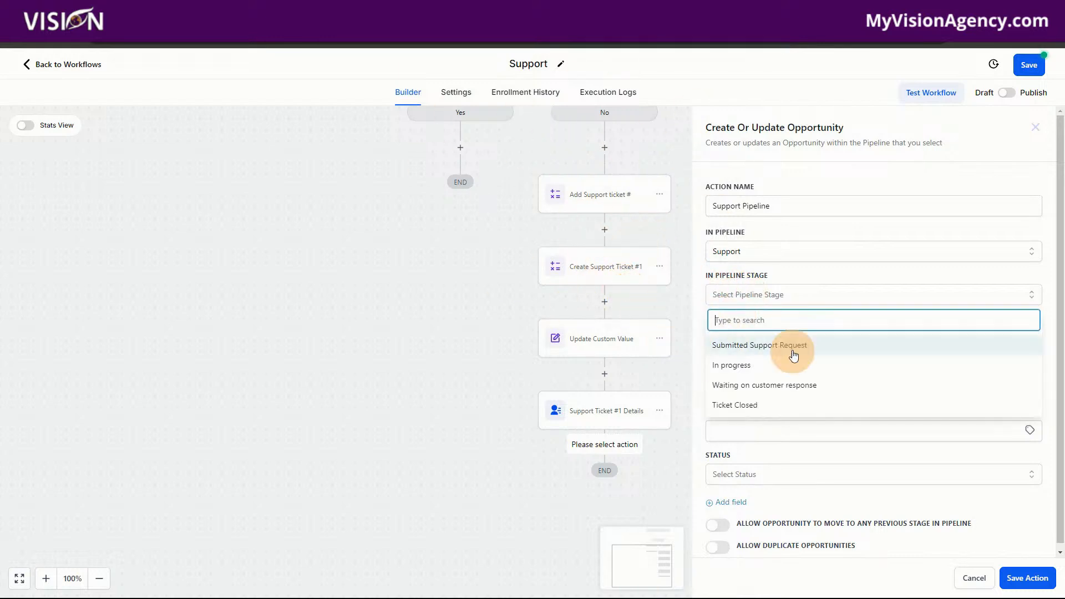
pyautogui.click(747, 348)
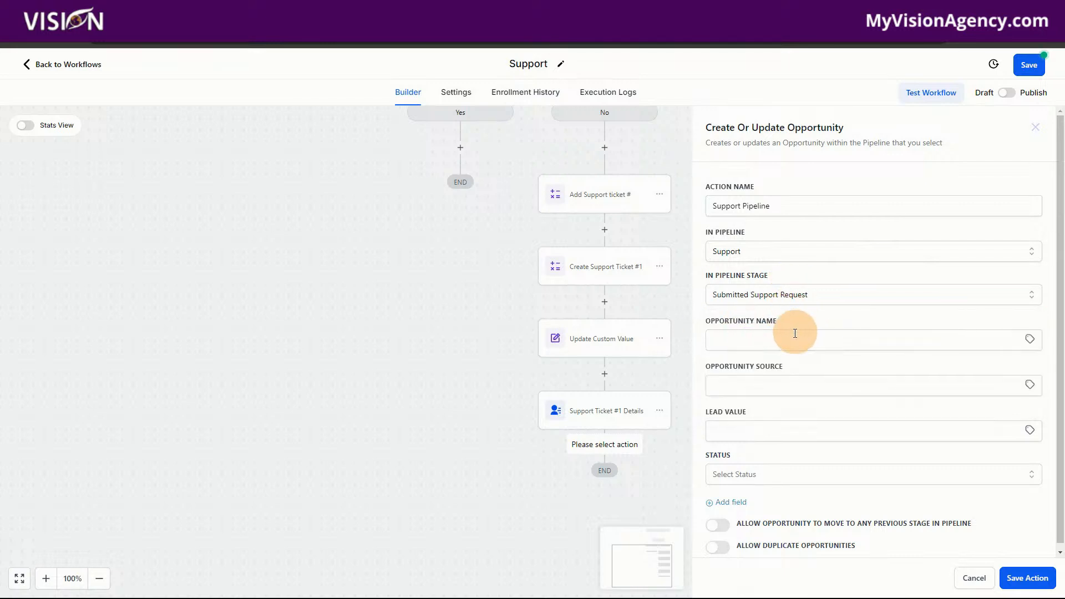
# Fill in the opportunity name with the contact's full name variable followed by "Ticket #", giving {{contact.name}} Ticket #
pyautogui.click(762, 341)
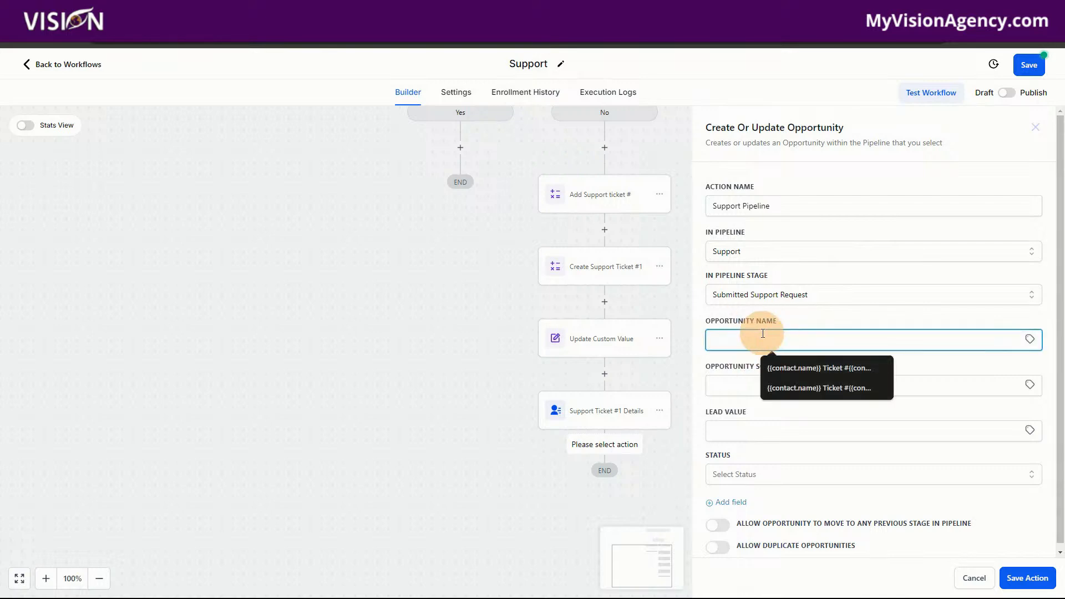
pyautogui.click(757, 318)
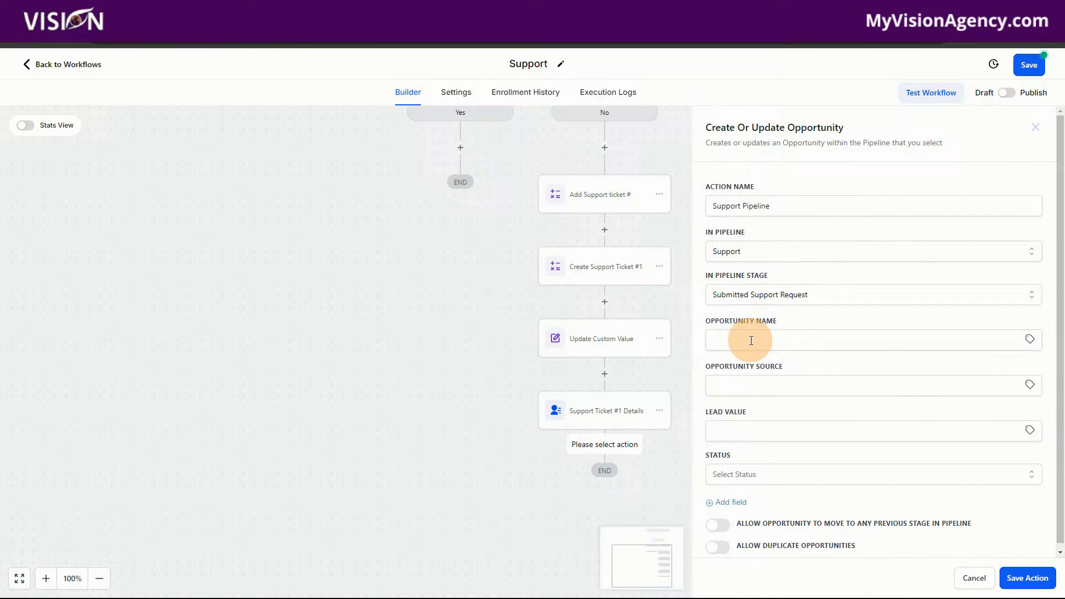
pyautogui.click(751, 340)
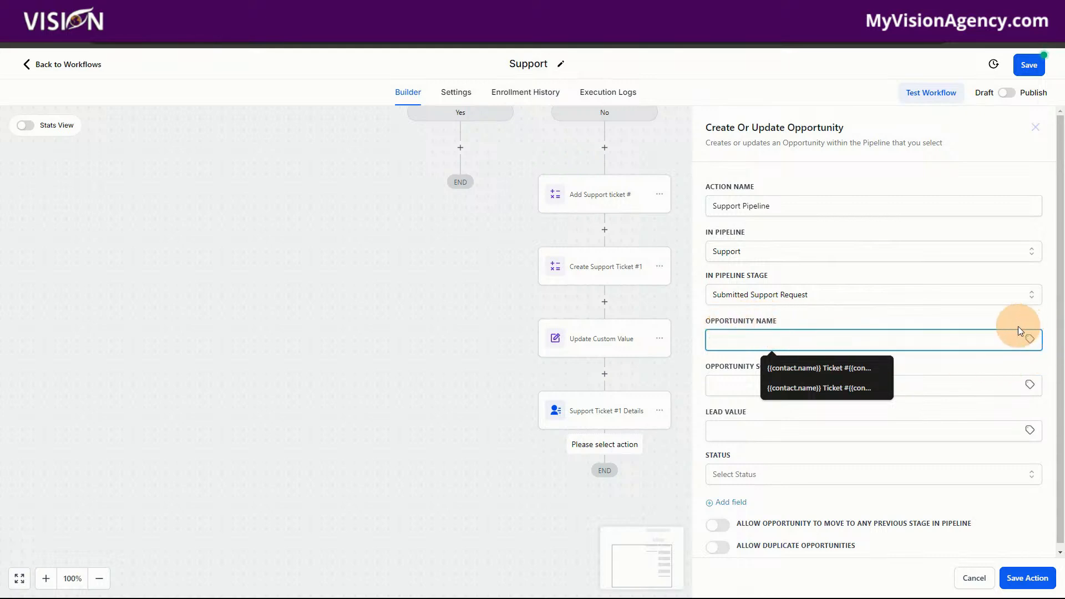
pyautogui.click(1027, 341)
pyautogui.click(955, 374)
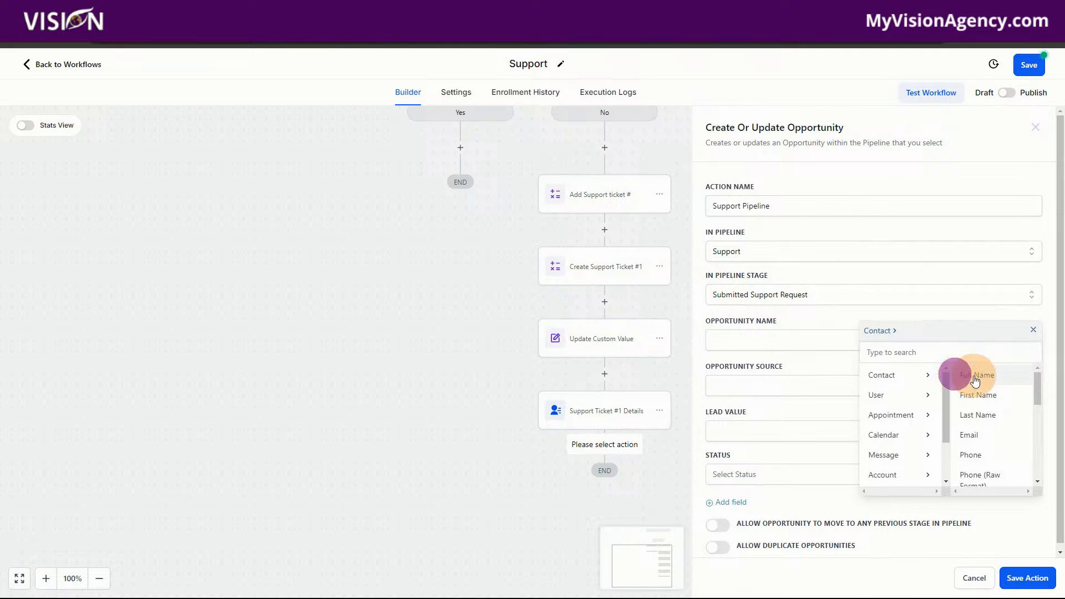
pyautogui.click(988, 376)
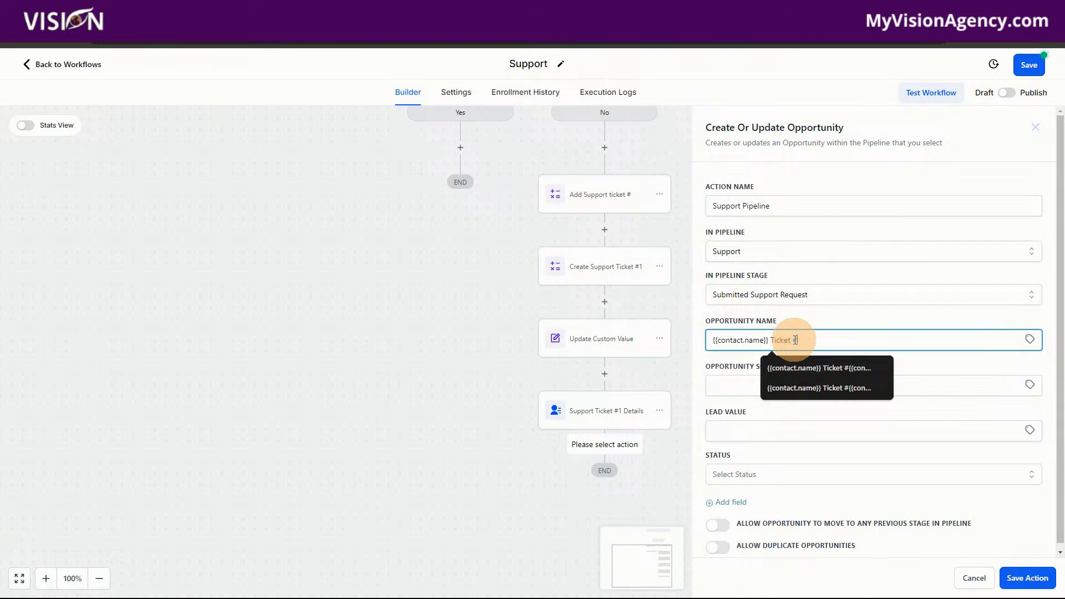
pyautogui.click(804, 322)
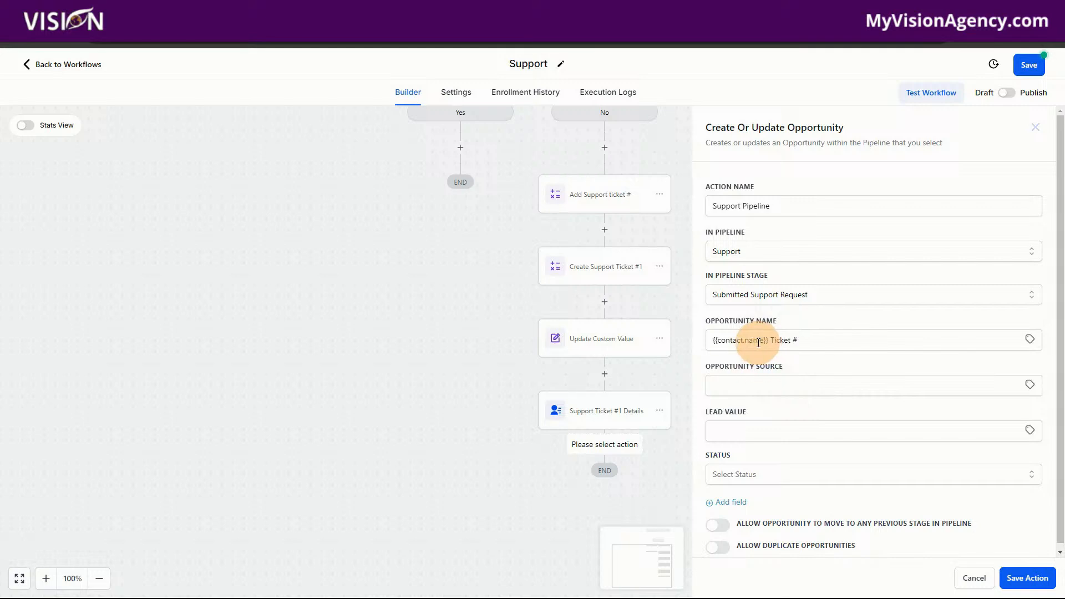
# Append the contact's Support Ticket #1 custom field, {{contact.support_ticket_1}}, directly after "Ticket #" in the opportunity name
pyautogui.click(810, 338)
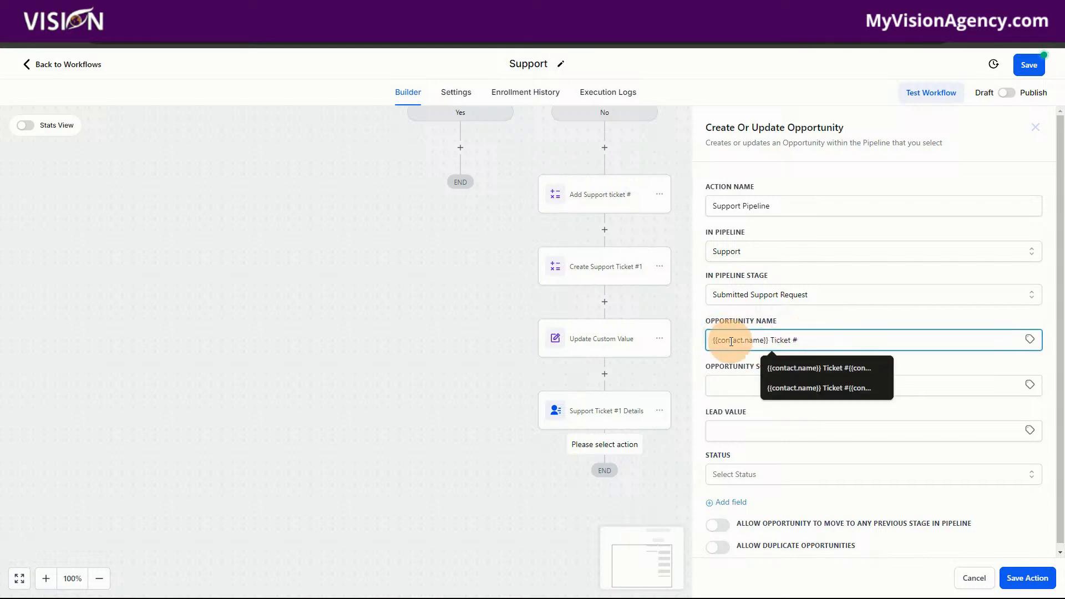
pyautogui.click(1032, 341)
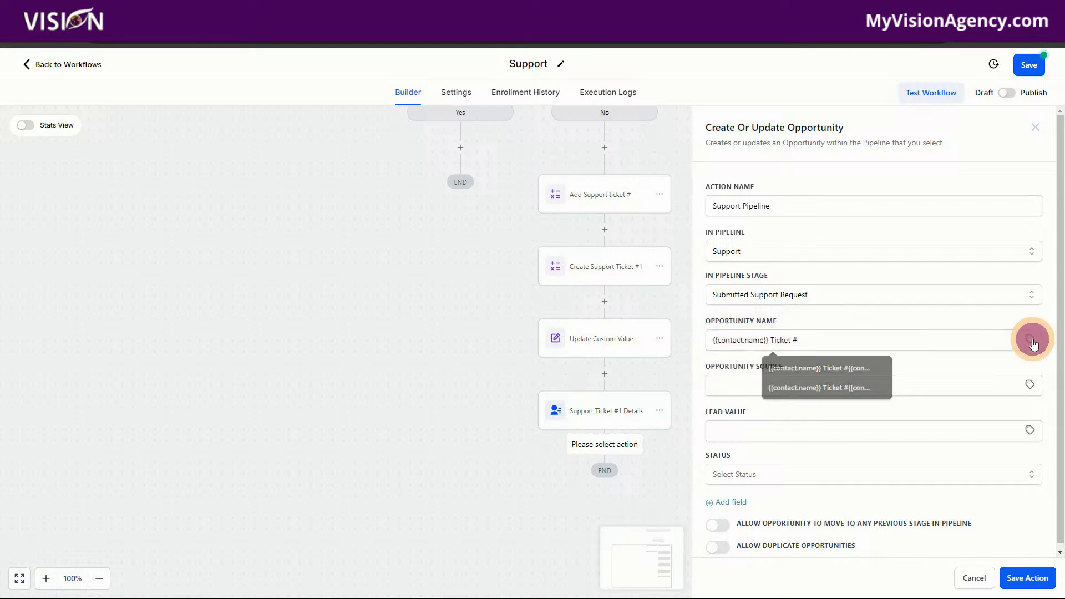
pyautogui.click(981, 376)
pyautogui.scroll(-5, 990, 433)
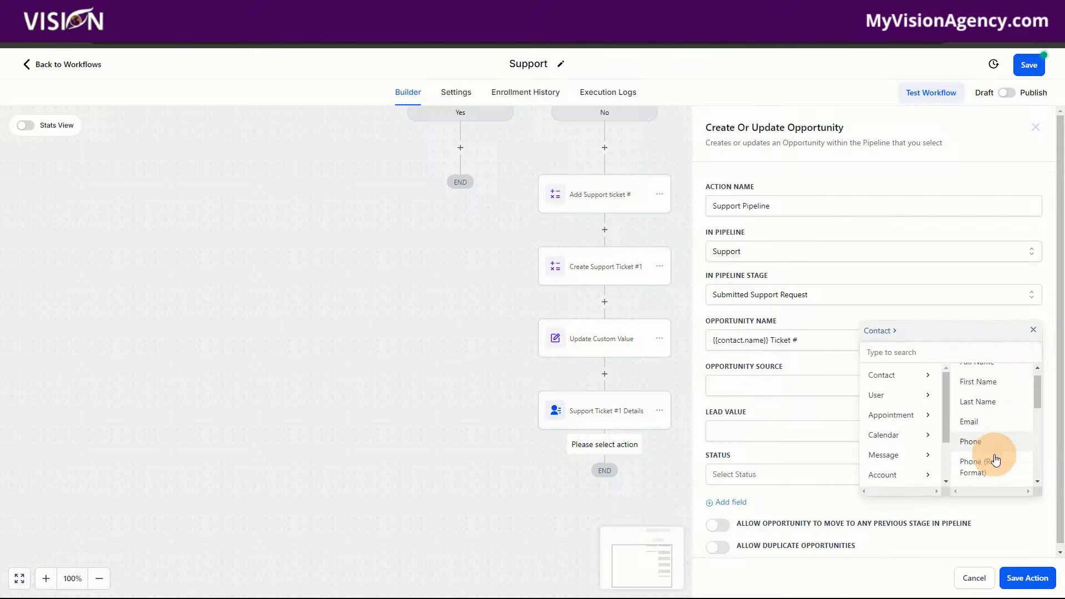
pyautogui.click(988, 472)
pyautogui.scroll(-3, 987, 470)
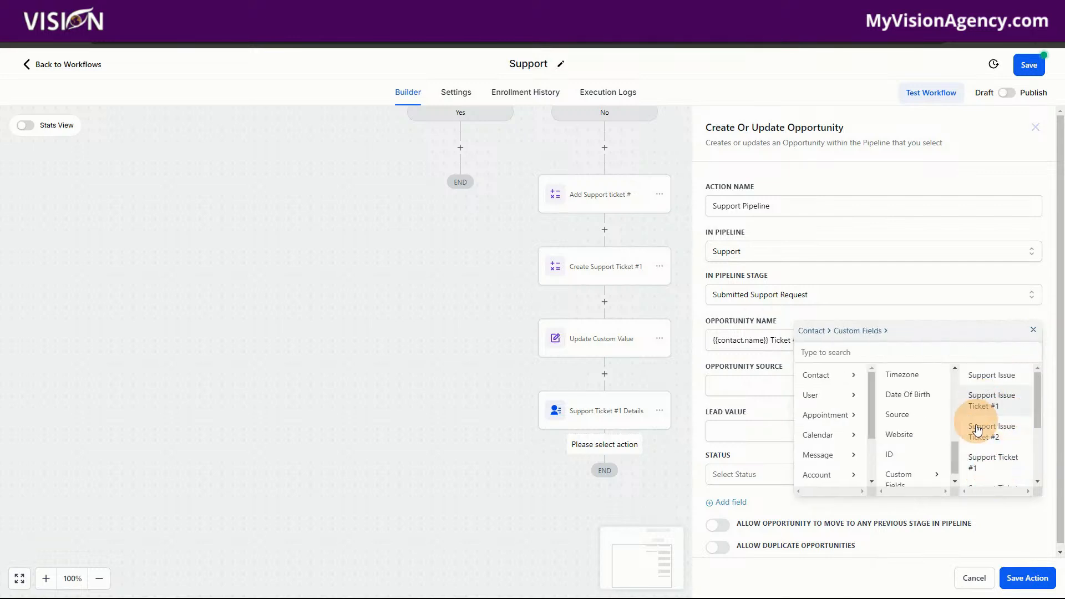
pyautogui.scroll(-1, 997, 466)
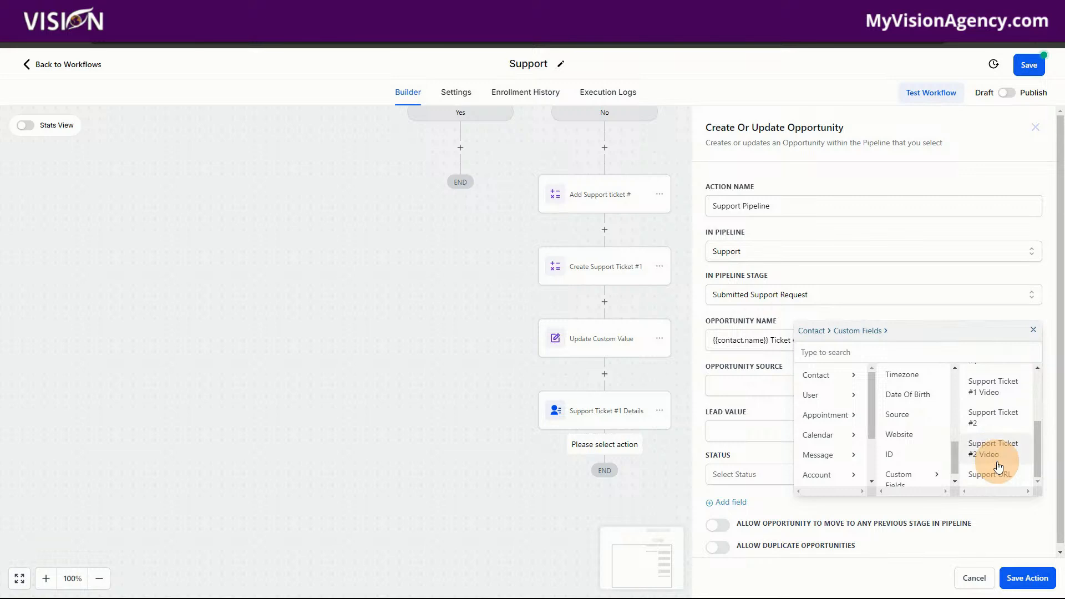
pyautogui.scroll(4, 993, 454)
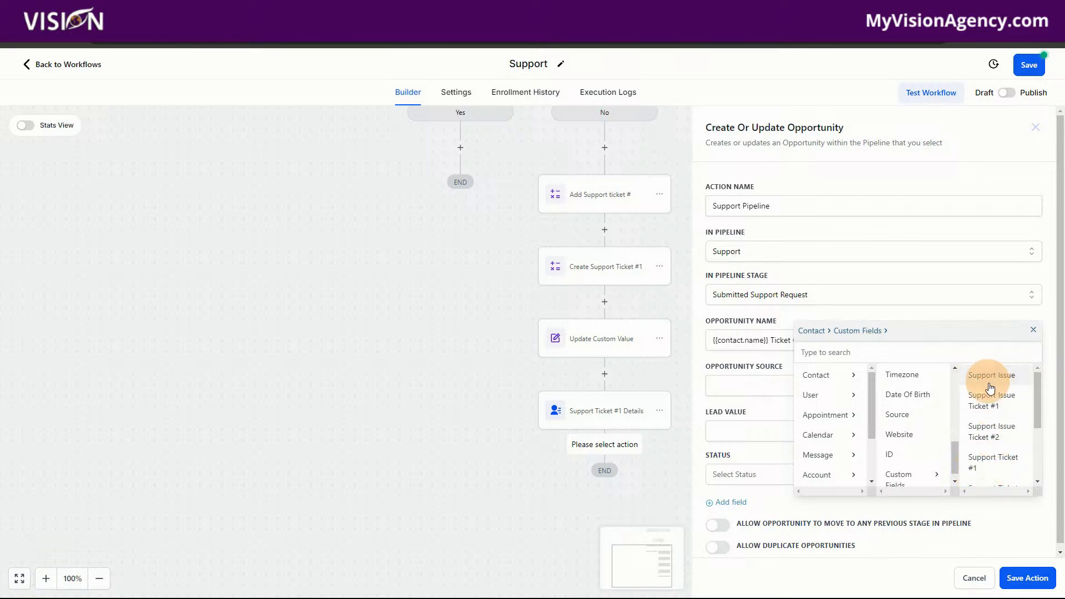
pyautogui.scroll(-1, 1008, 484)
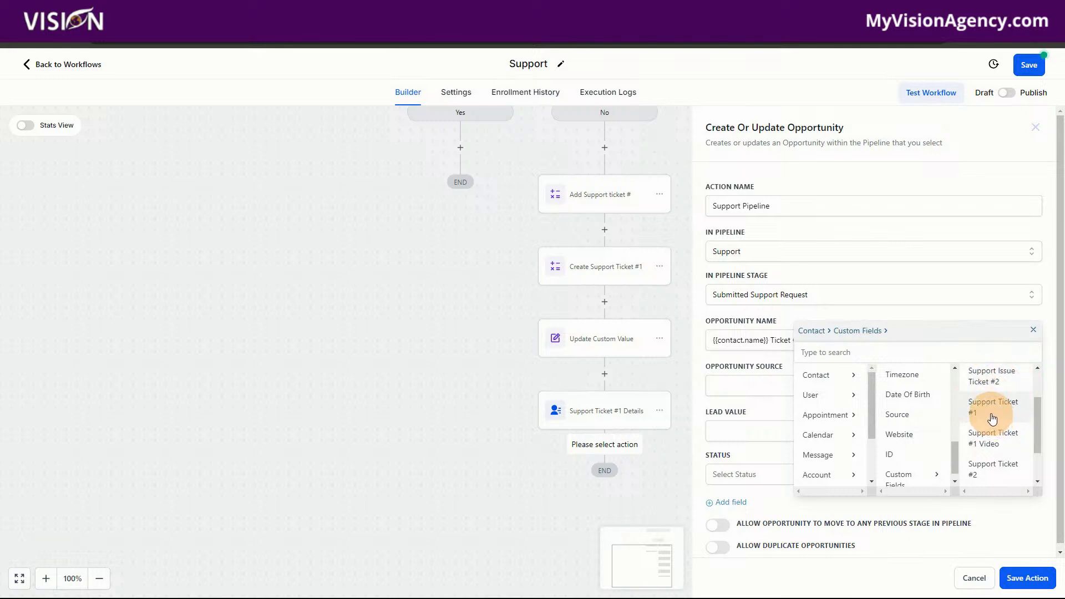
pyautogui.scroll(1, 1004, 425)
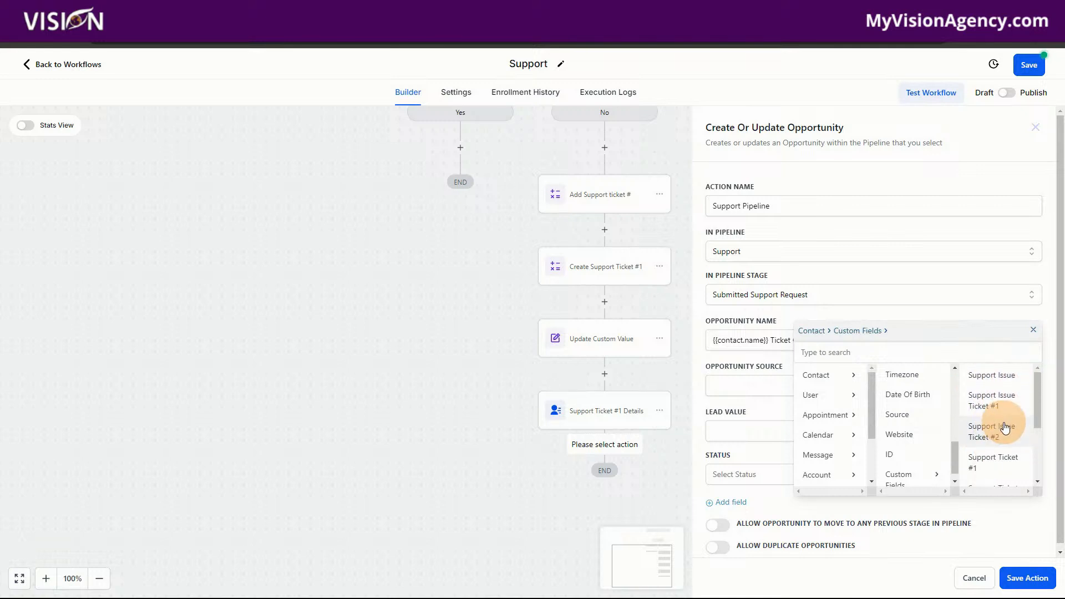
pyautogui.click(1001, 465)
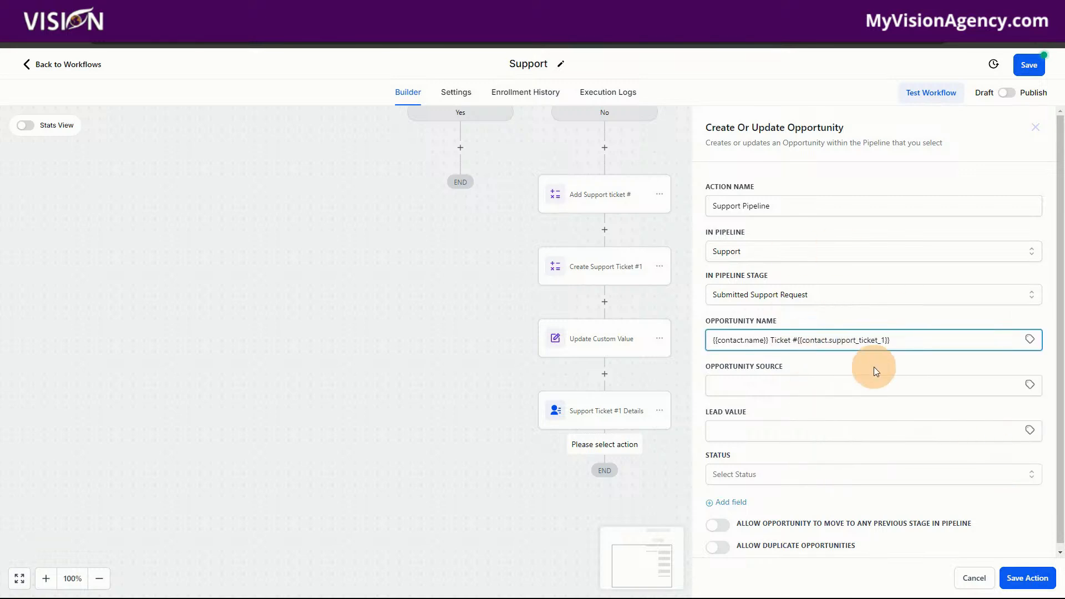
# Allow duplicate opportunities in the Support Pipeline action and save the action
pyautogui.moveTo(902, 341); pyautogui.dragTo(789, 340)
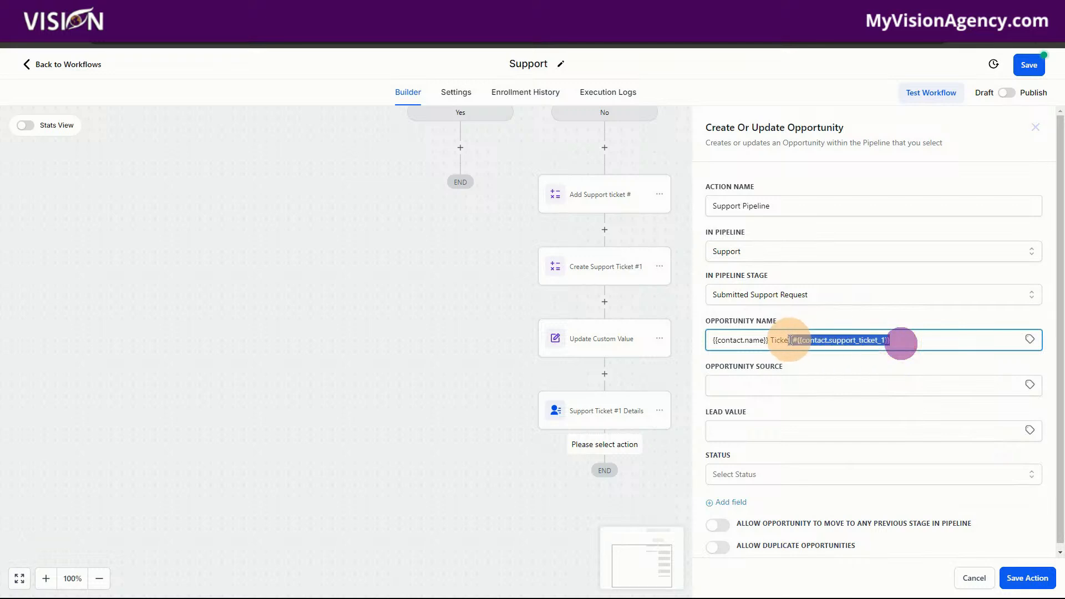
pyautogui.click(765, 401)
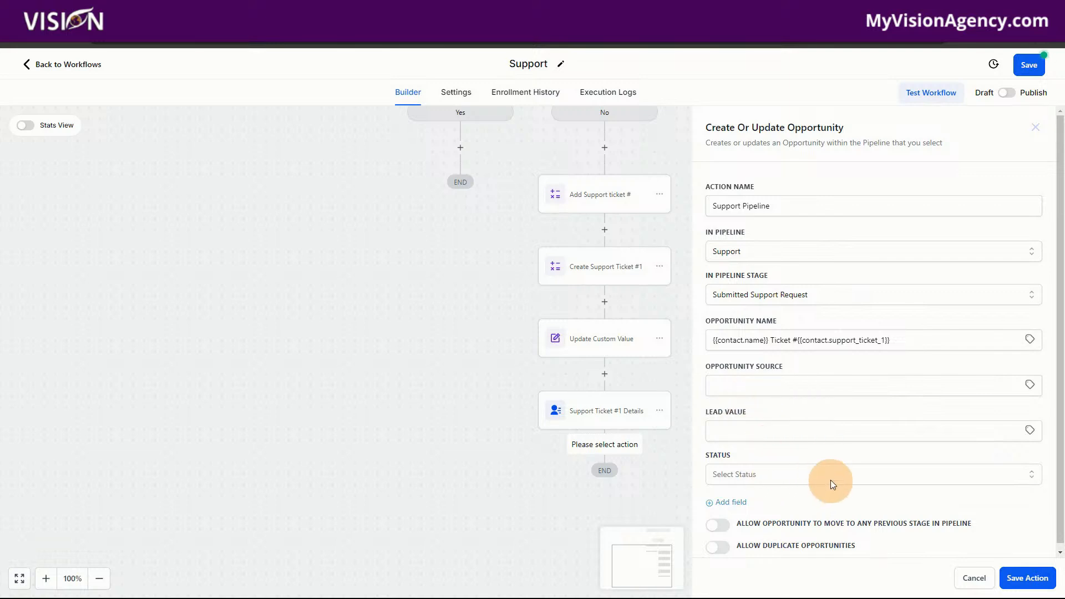
pyautogui.scroll(-1, 830, 480)
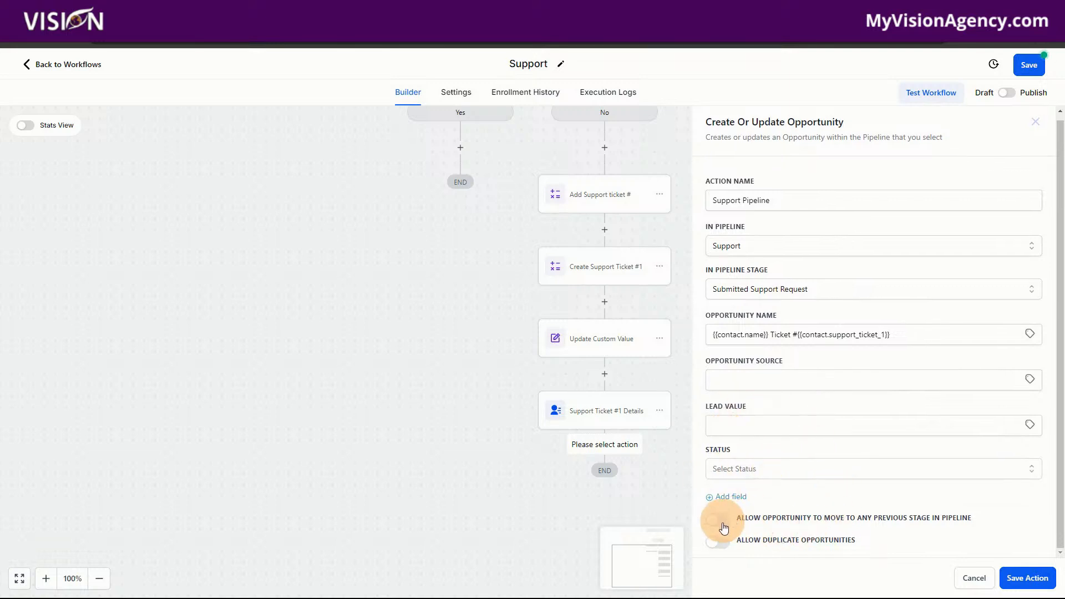
pyautogui.click(721, 541)
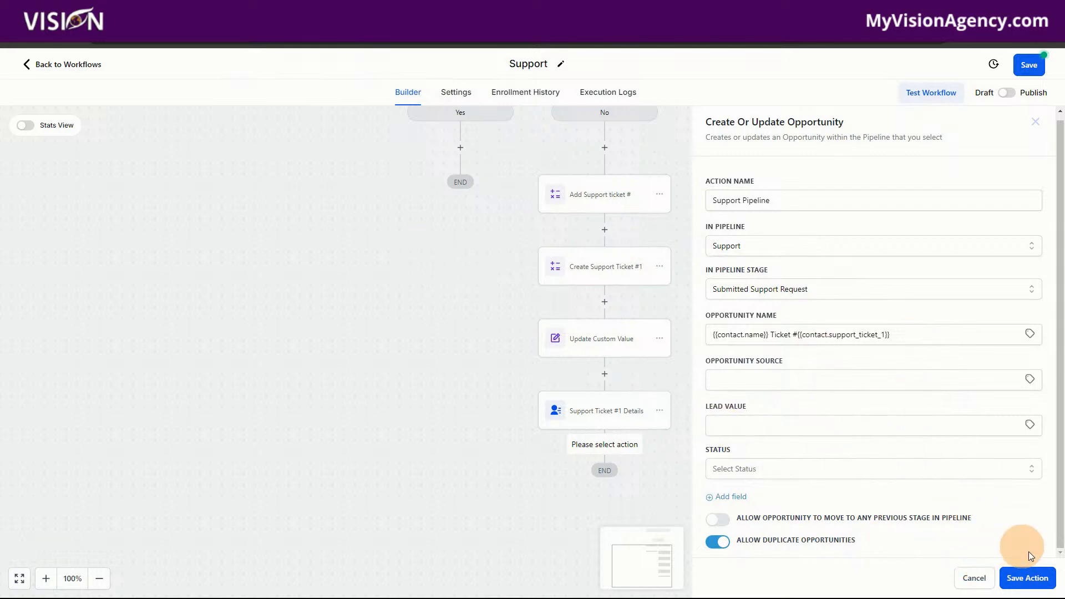
pyautogui.click(1019, 582)
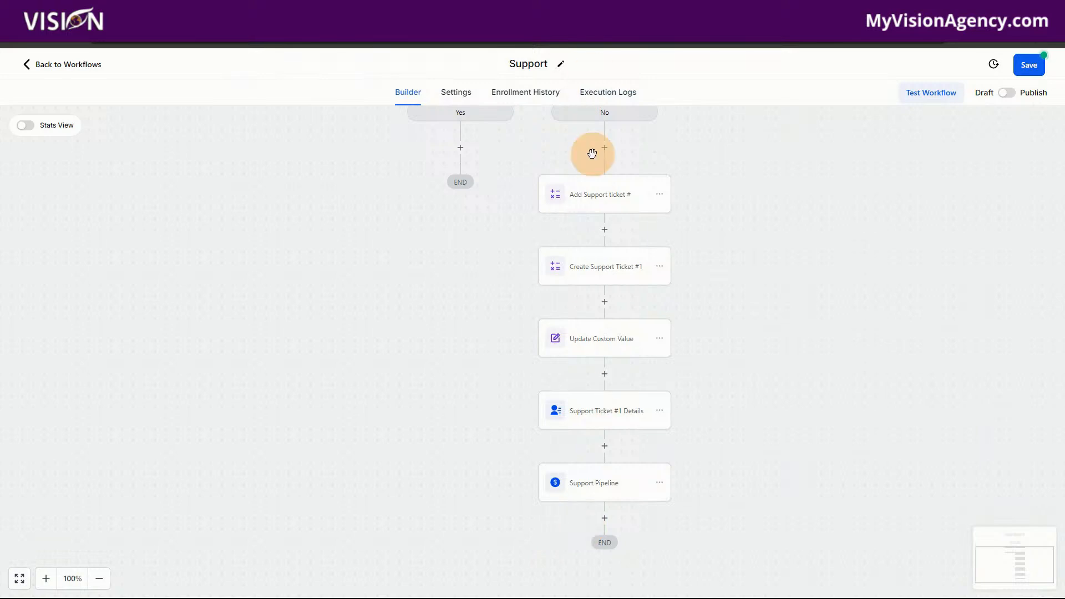
# Add a Send Email action below Support Pipeline in the No branch and name it "Confirm Request"
pyautogui.scroll(-1, 715, 524)
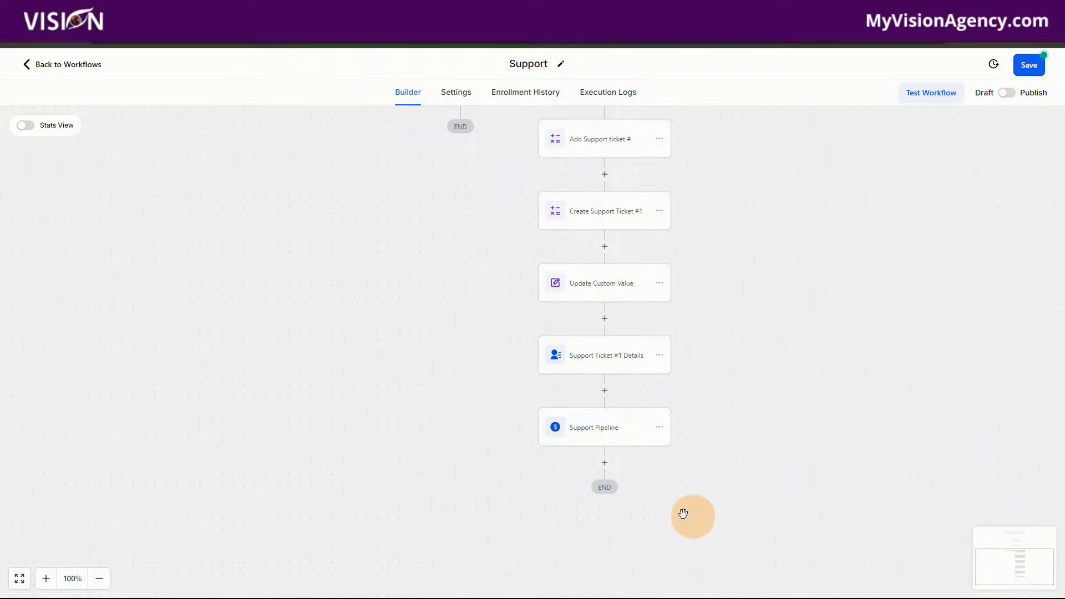
pyautogui.click(605, 462)
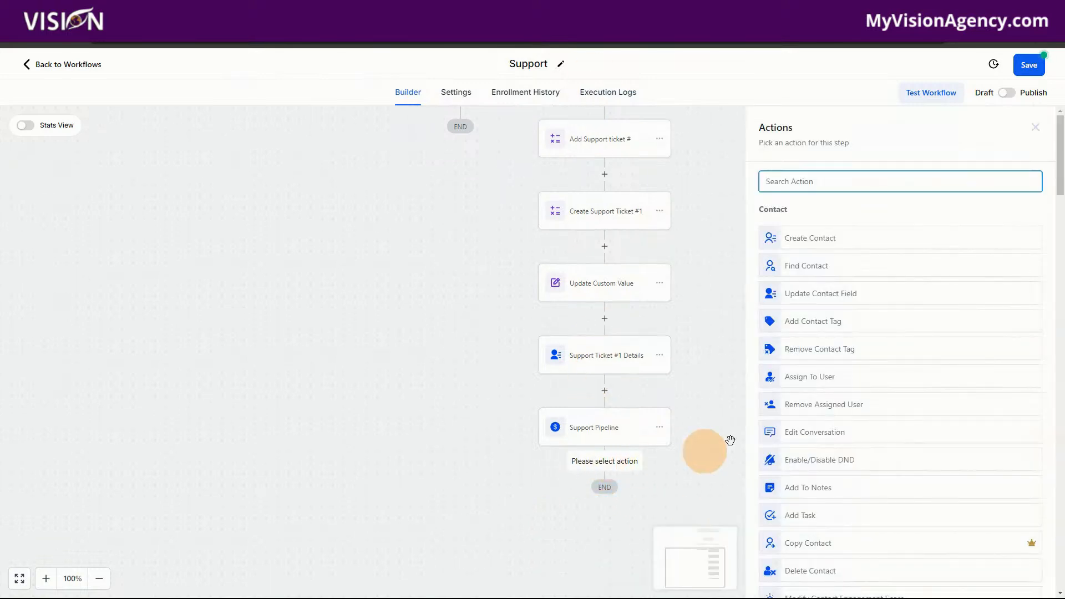
pyautogui.write('email')
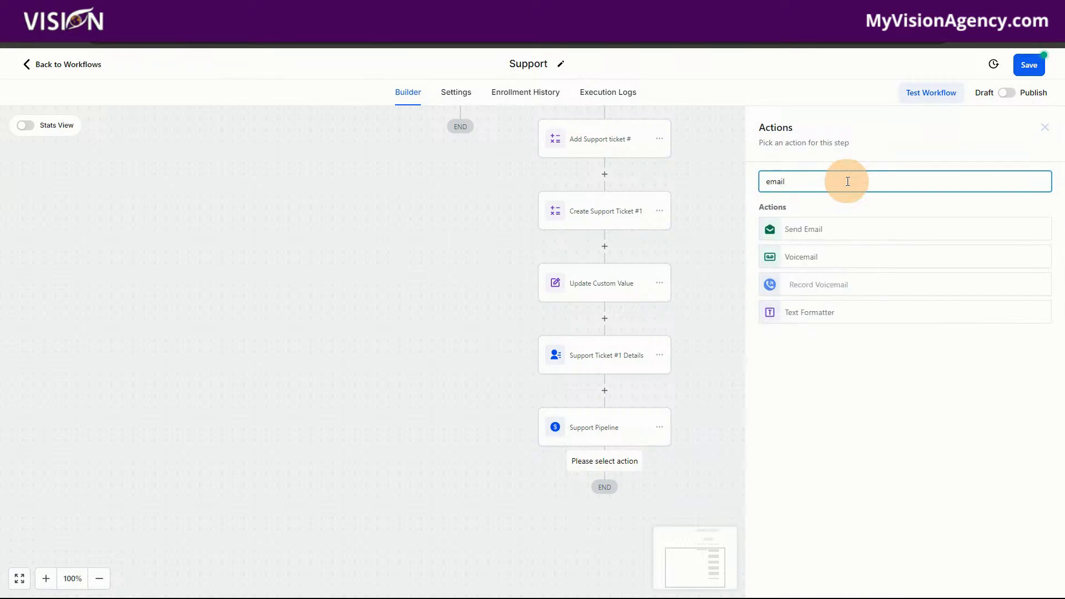
pyautogui.click(813, 229)
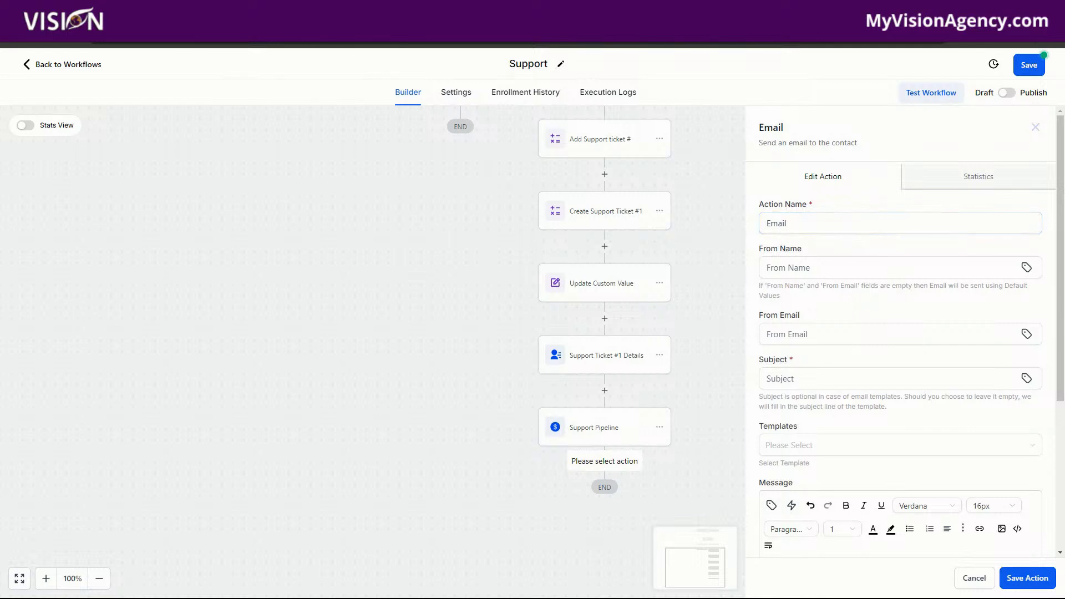
pyautogui.click(820, 223)
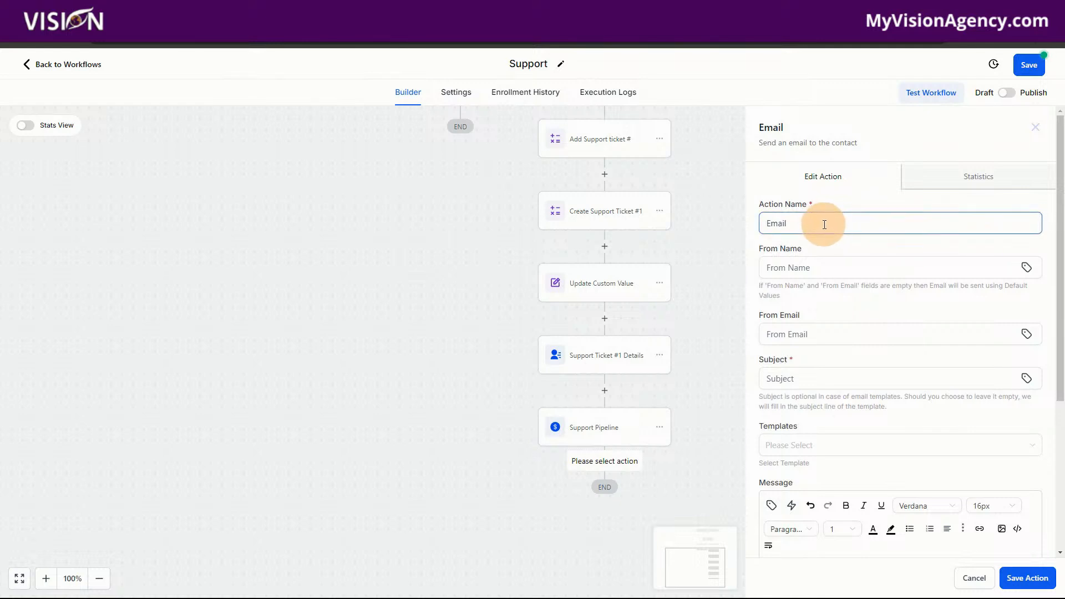
pyautogui.moveTo(820, 223); pyautogui.dragTo(761, 223)
pyautogui.write('Confirm Request')
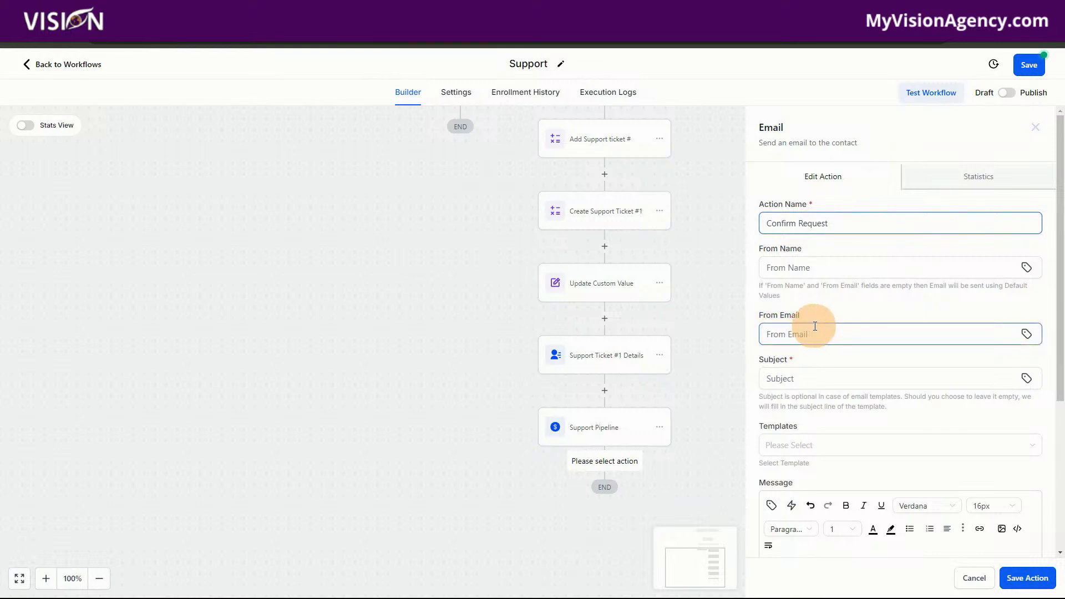
# Set the email subject to "Support Ticket #" followed by the contact's Support Ticket #1 custom field, {{contact.support_ticket_1}}
pyautogui.scroll(-2, 869, 355)
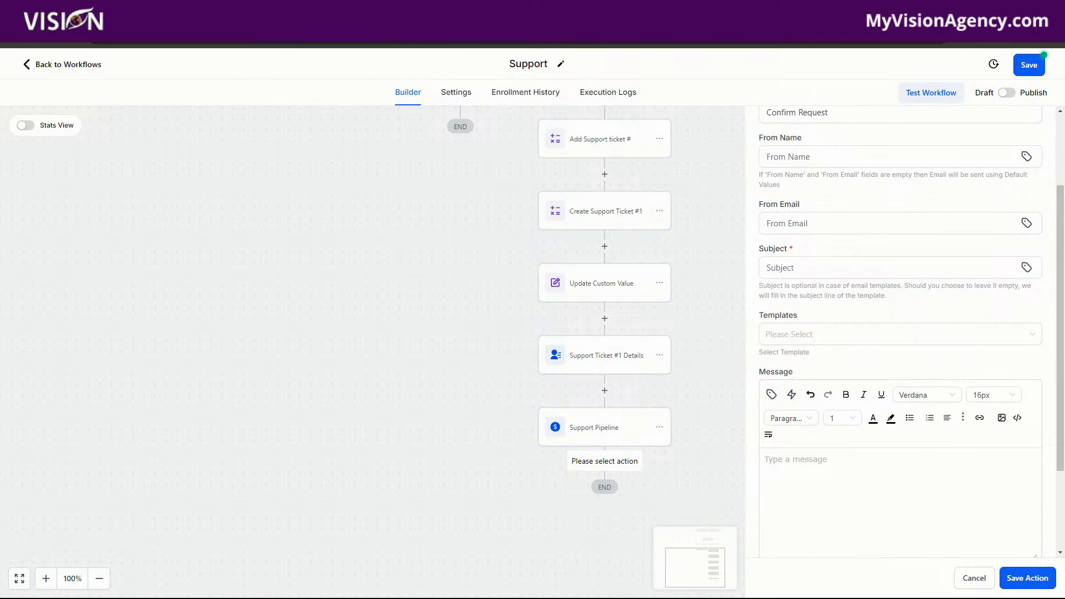
pyautogui.click(784, 267)
pyautogui.write('Support Ticket #')
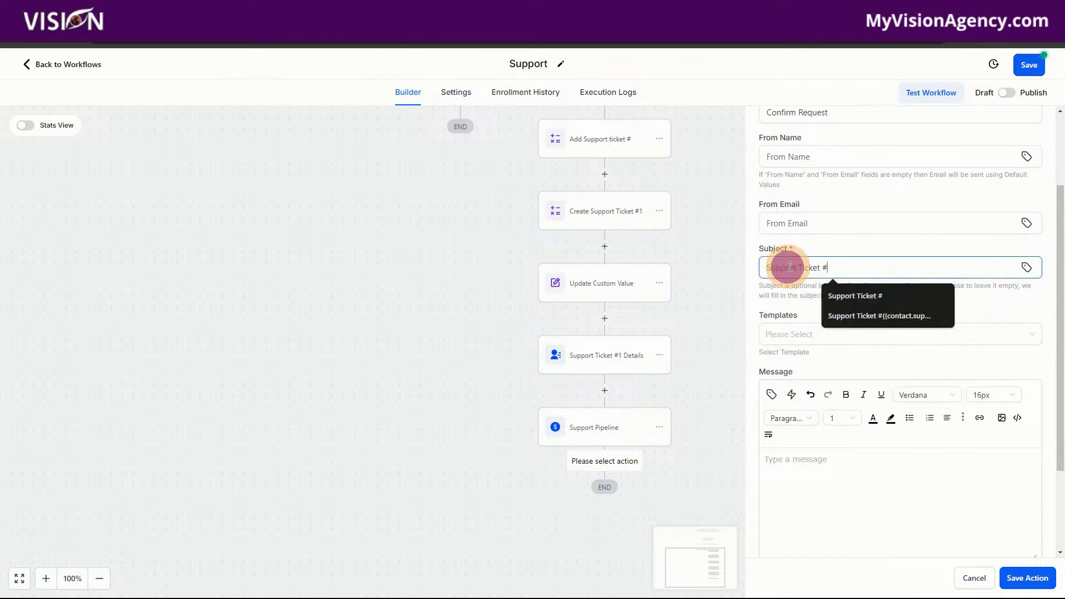
pyautogui.click(836, 270)
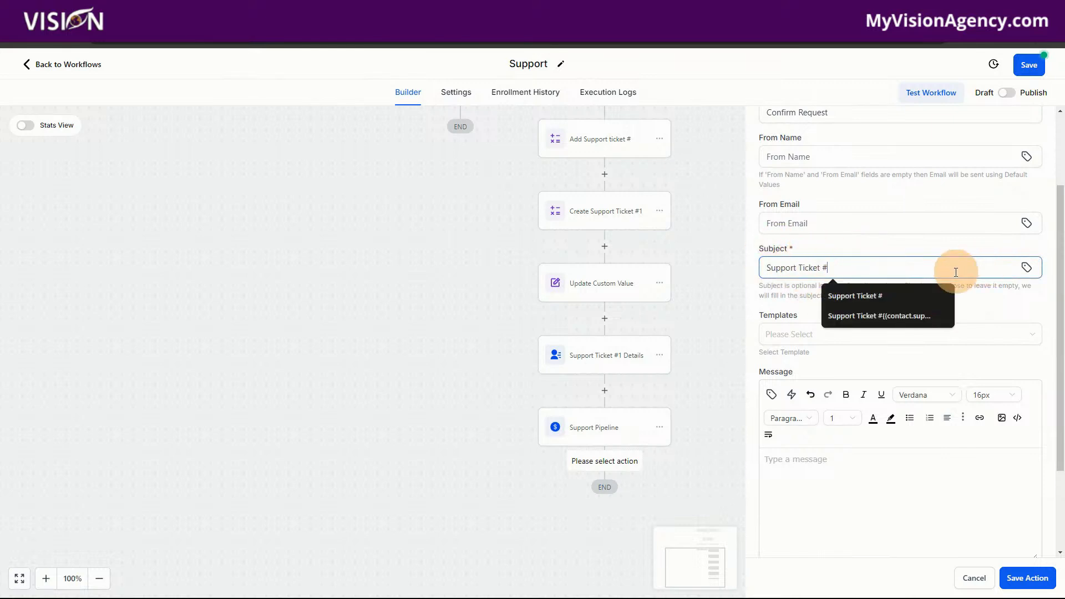
pyautogui.click(1026, 269)
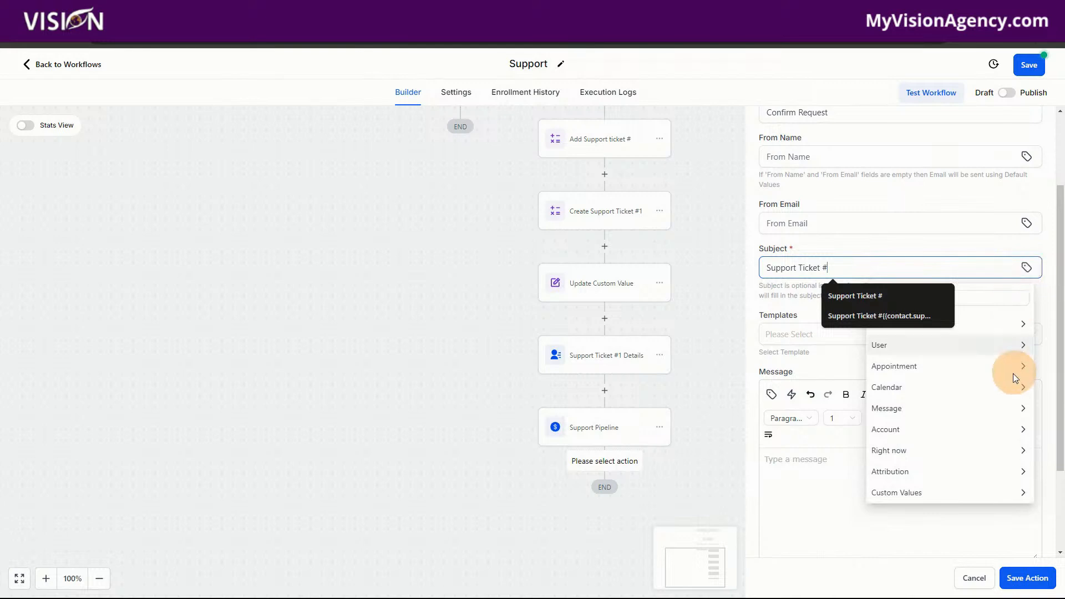
pyautogui.click(1016, 319)
pyautogui.scroll(-4, 914, 525)
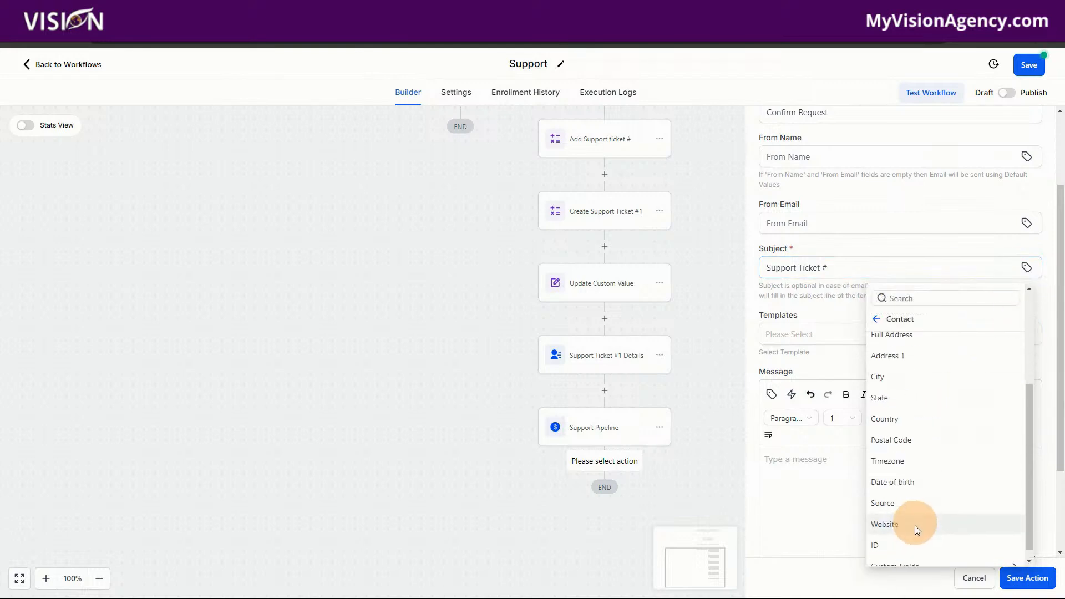
pyautogui.click(901, 556)
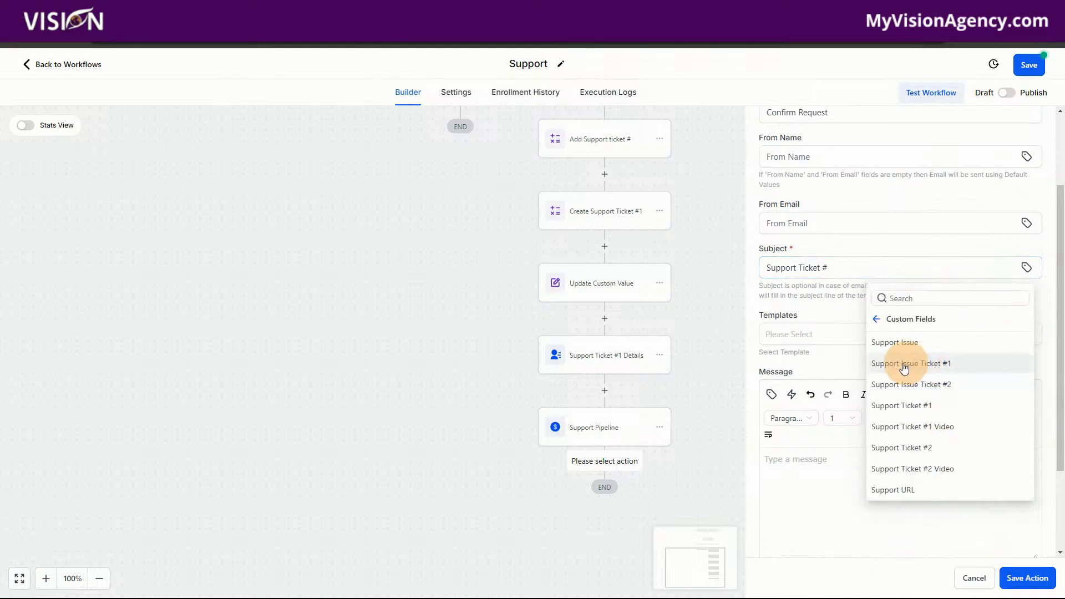
pyautogui.click(912, 414)
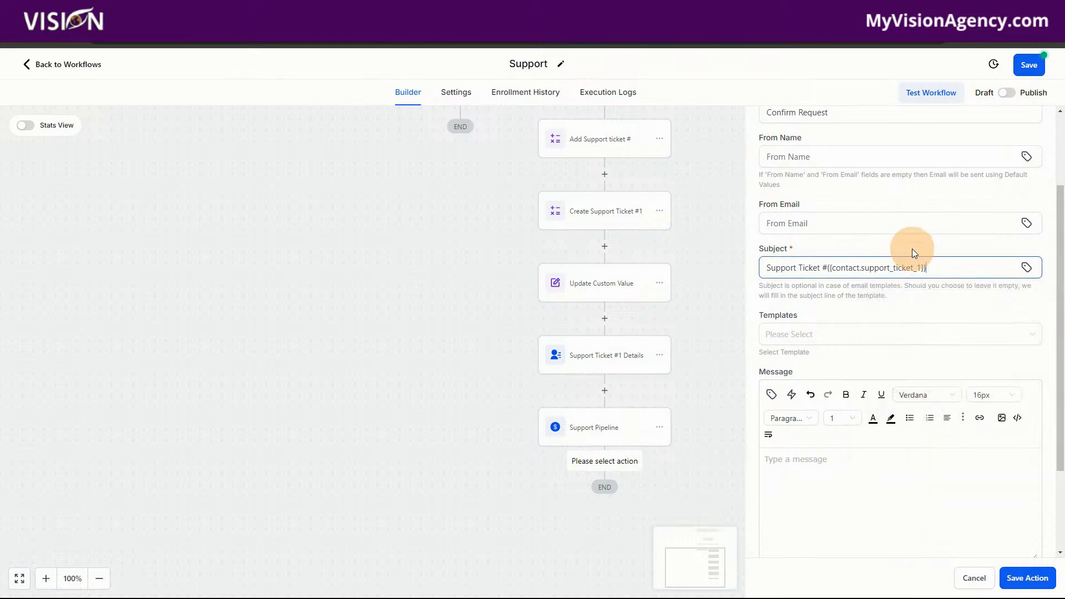
# Write the email message greeting {{contact.first_name}}, thanking them for the support request, inviting replies with anything to add to the ticket, and signing off with {{location.name}}
pyautogui.scroll(3, 644, 423)
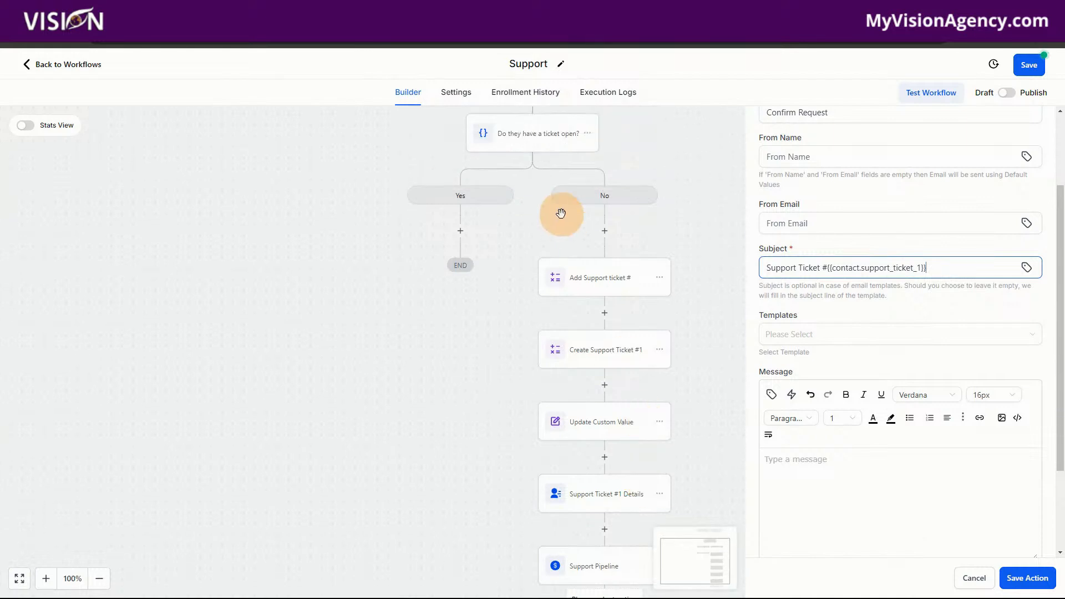
pyautogui.scroll(2, 600, 379)
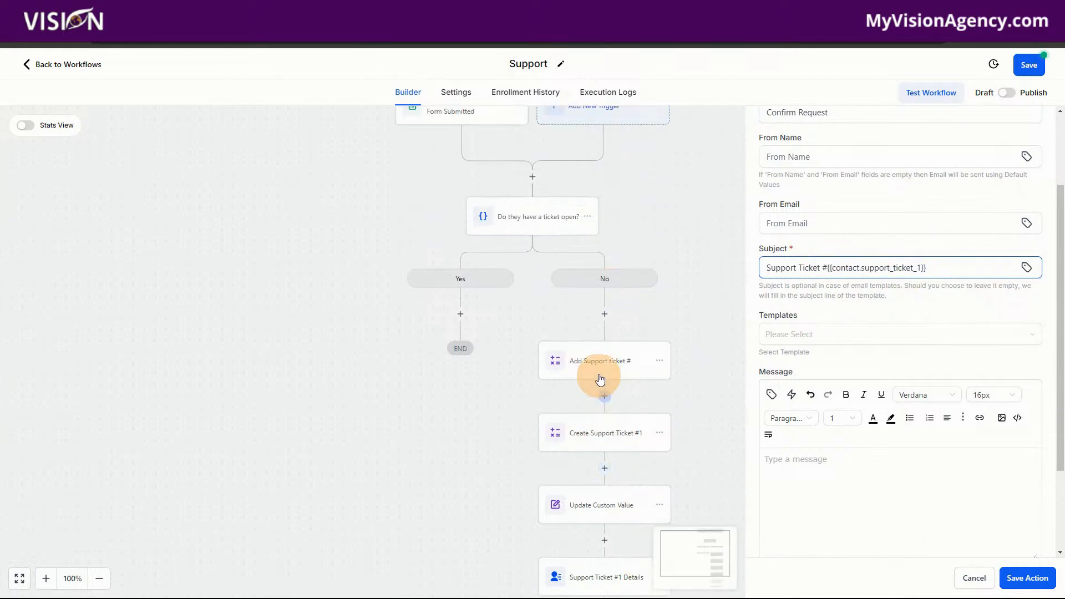
pyautogui.scroll(-2, 611, 389)
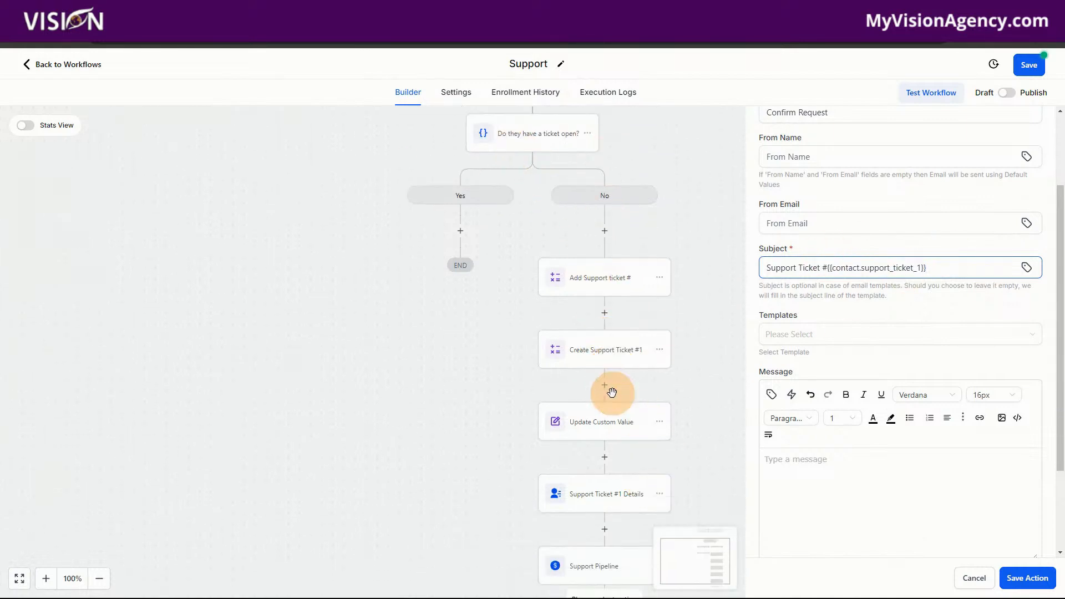
pyautogui.scroll(-1, 611, 392)
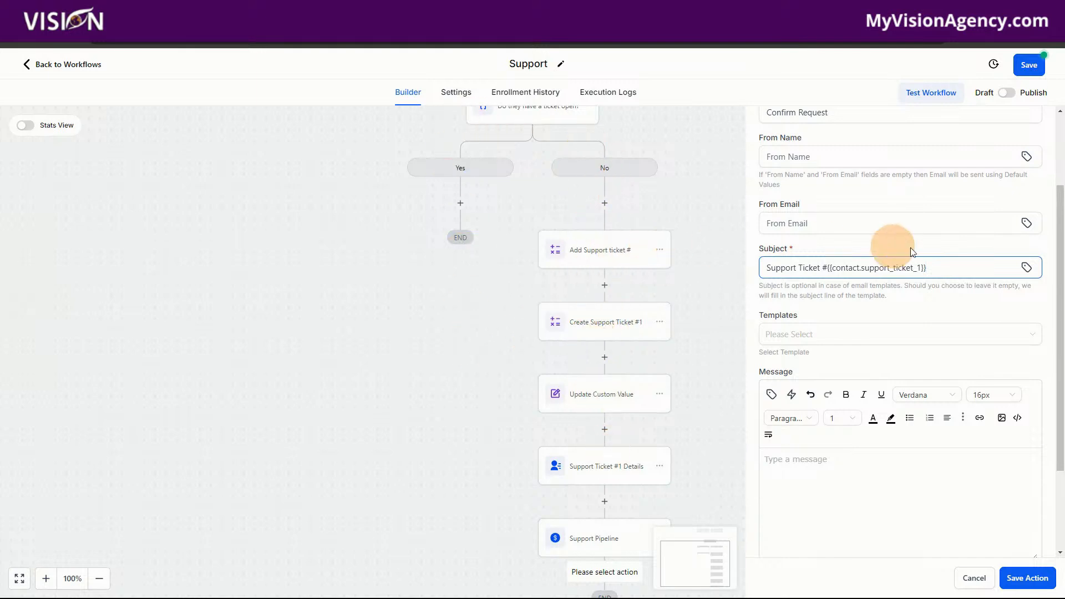
pyautogui.scroll(-2, 920, 297)
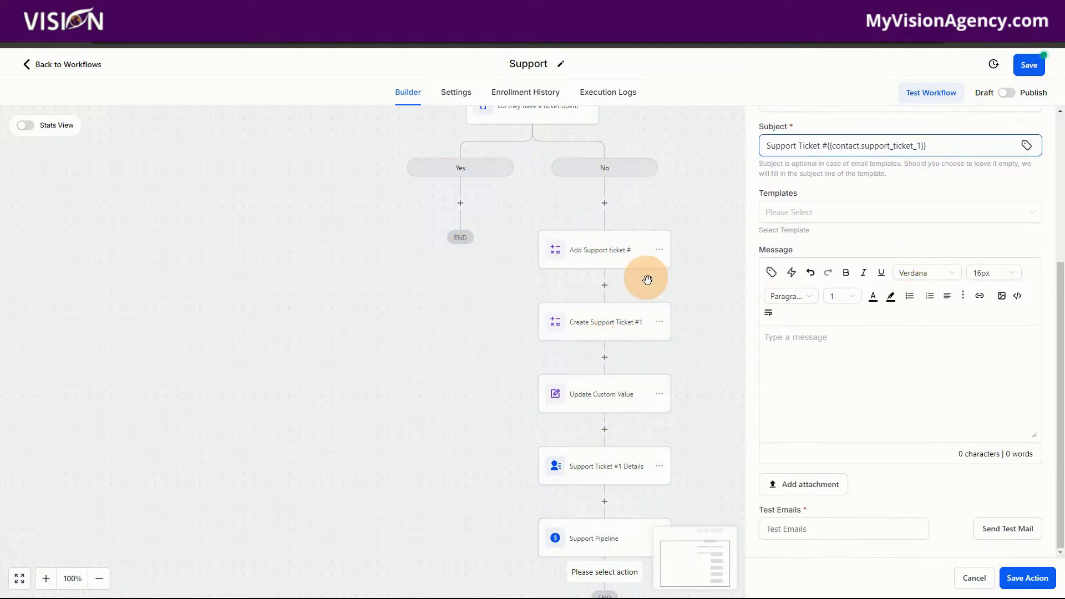
pyautogui.click(791, 342)
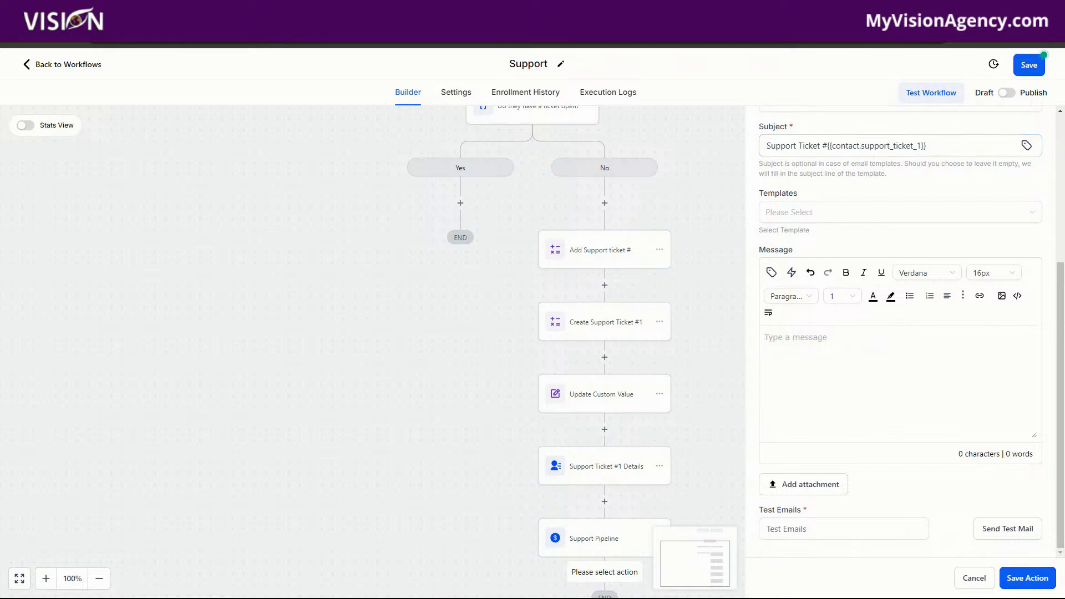
pyautogui.click(796, 343)
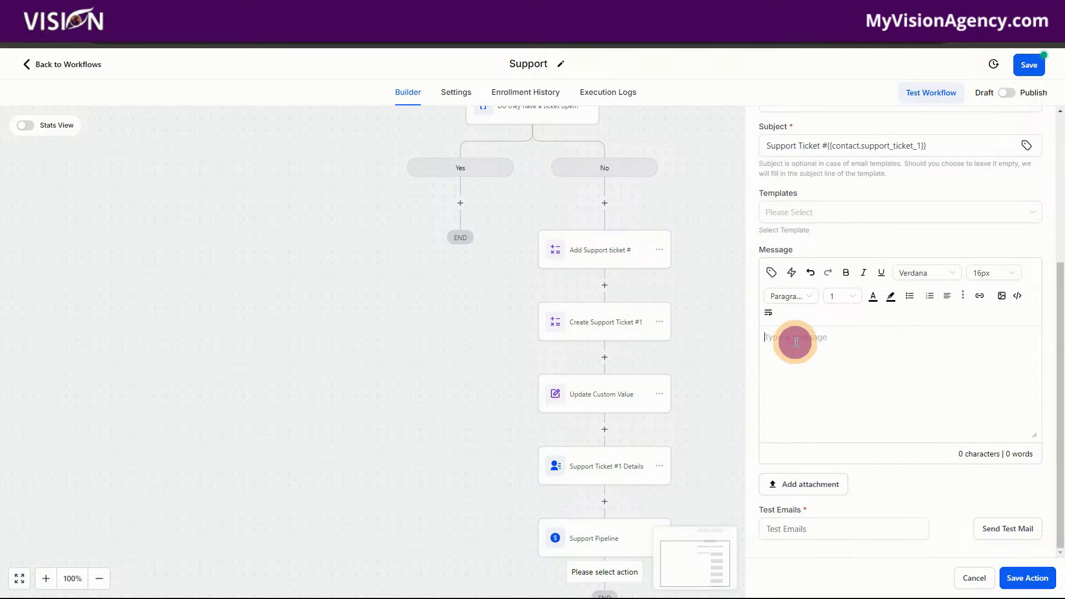
pyautogui.write('Hey there {{contact.first_name}},  Thank you for submitting a request for support. We will respond respond asap.  If you have anything else to add to this ticket, please reply to this email.  {{location.name}}')
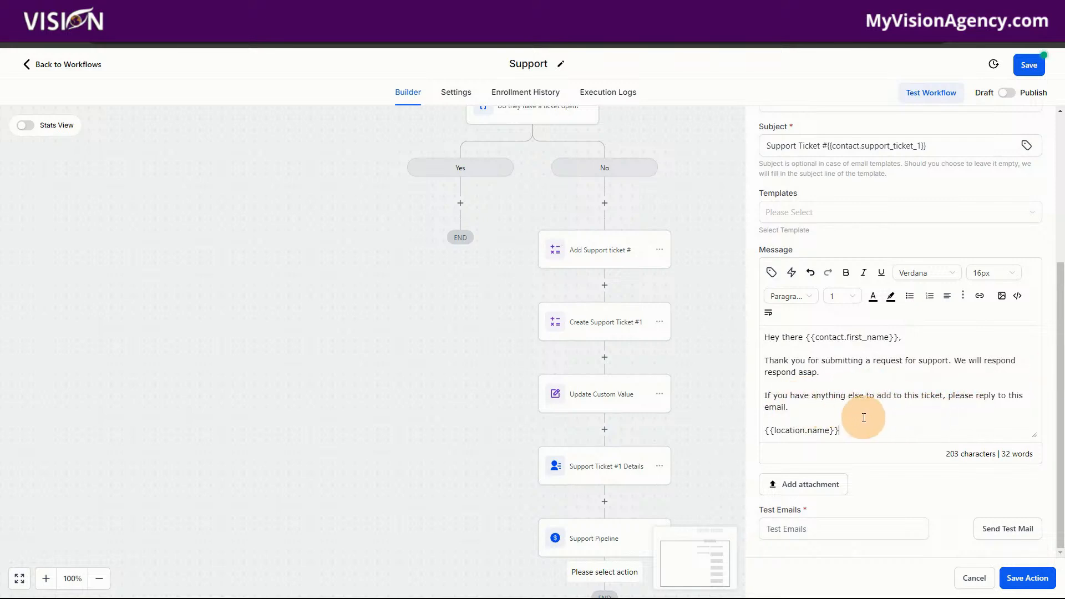
# Check the account name variable behind the {{location.name}} sign-off among the custom values, and save the Confirm Request email action
pyautogui.moveTo(840, 432); pyautogui.dragTo(757, 433)
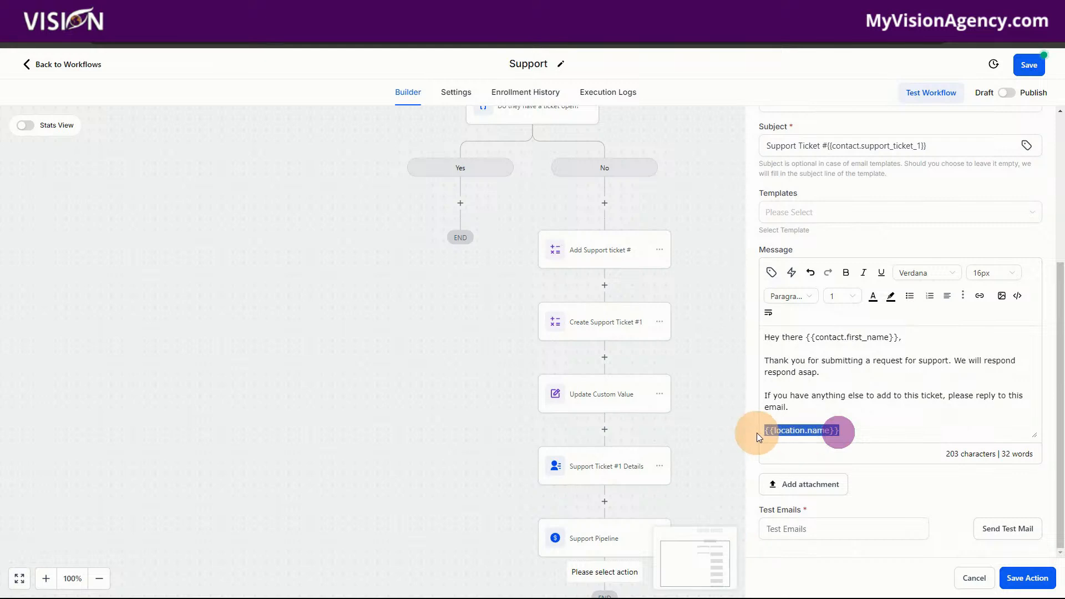
pyautogui.click(772, 274)
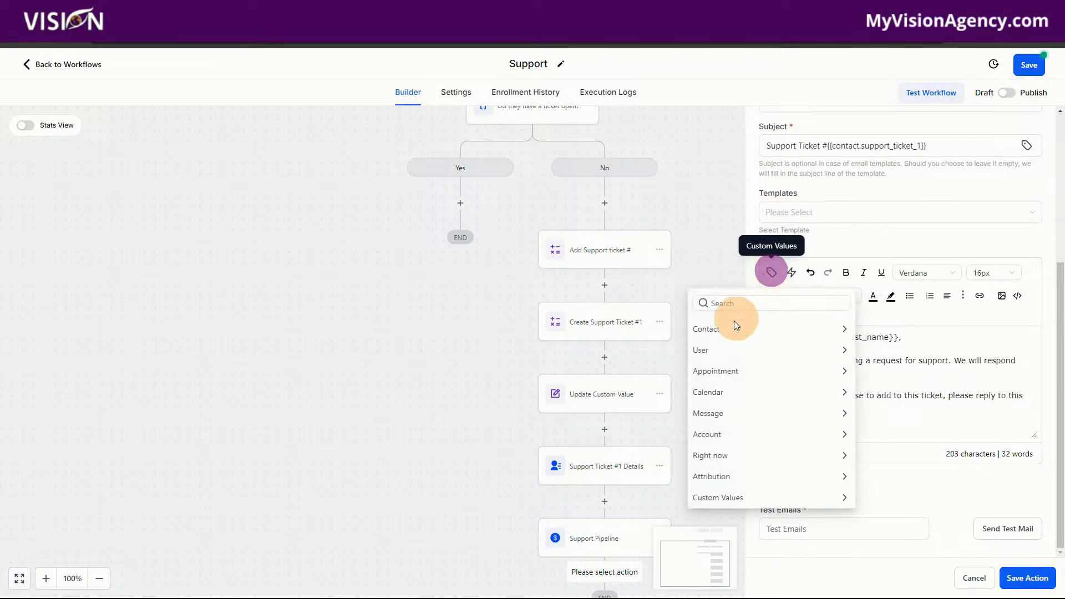
pyautogui.click(712, 438)
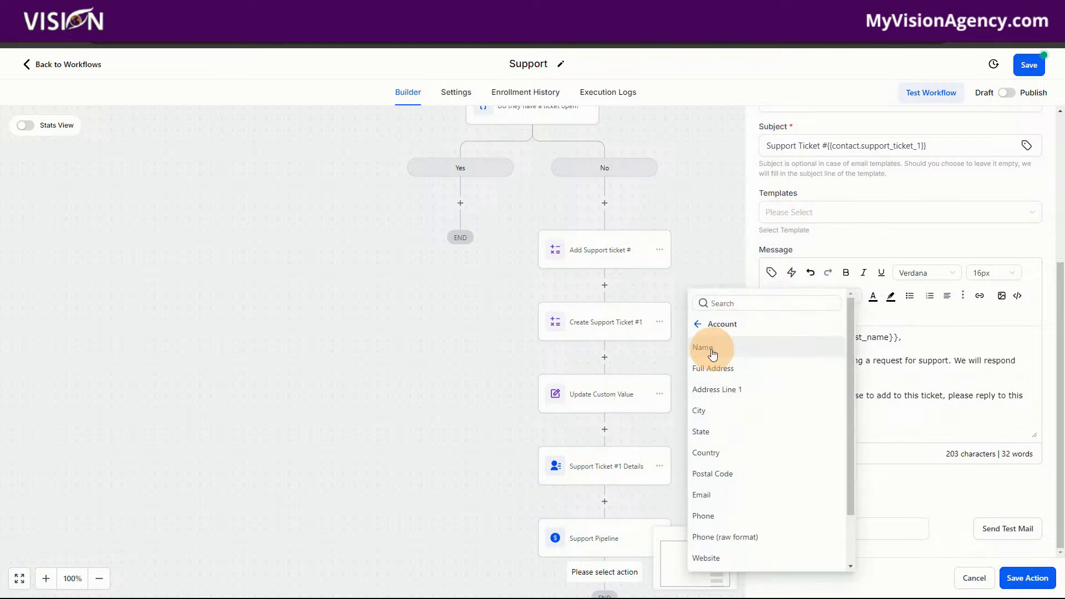
pyautogui.click(961, 423)
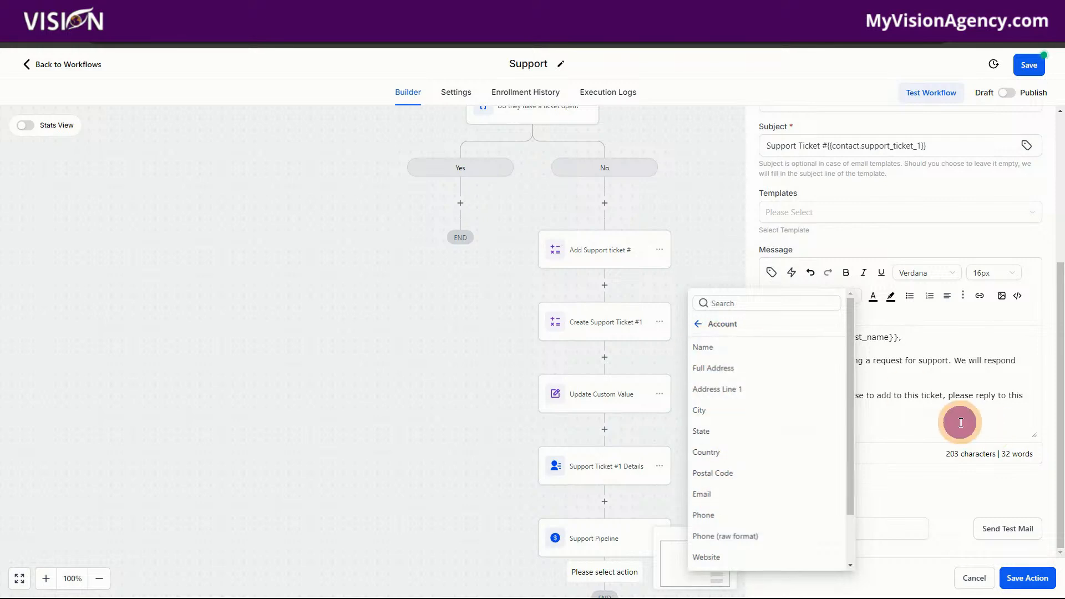
pyautogui.click(1023, 581)
# Add a Send Internal Notification action below Confirm Request, set its type to Email, and name it "Notify Admin"
pyautogui.scroll(-2, 826, 422)
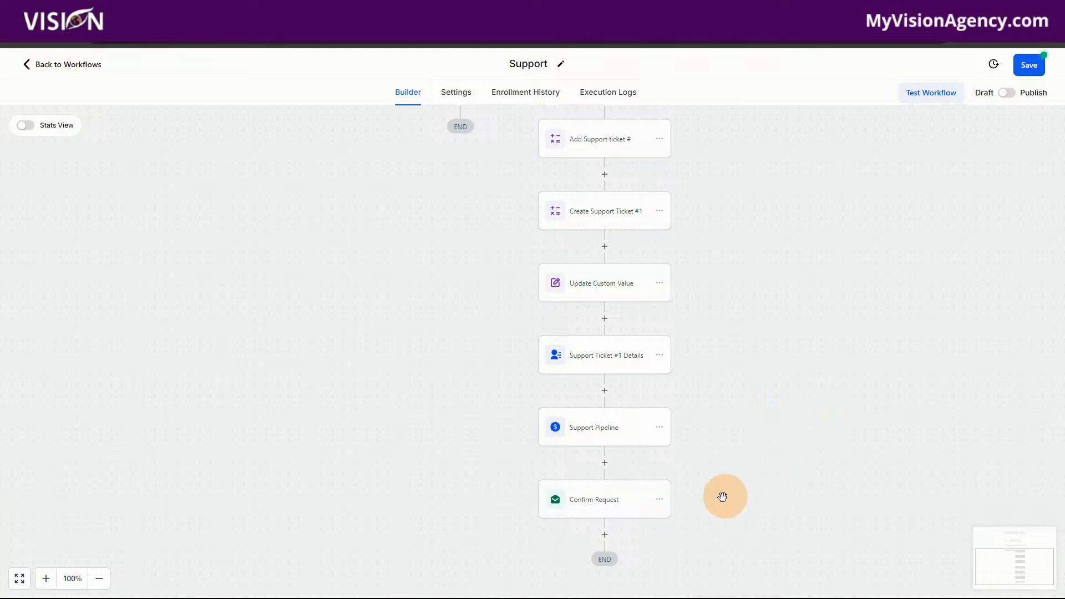
pyautogui.click(603, 541)
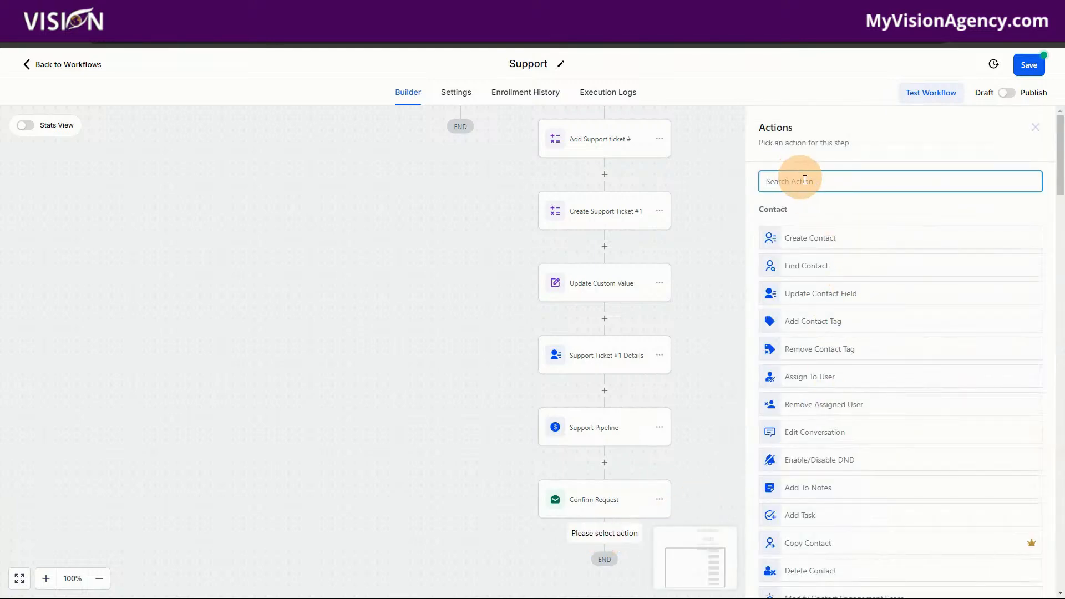
pyautogui.write('inter')
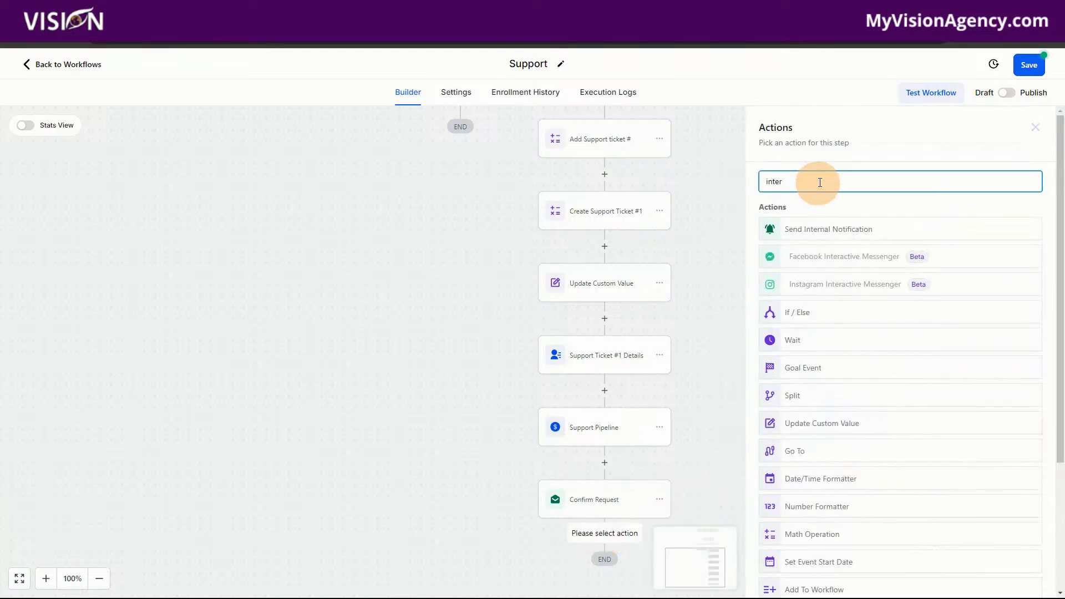
pyautogui.click(828, 232)
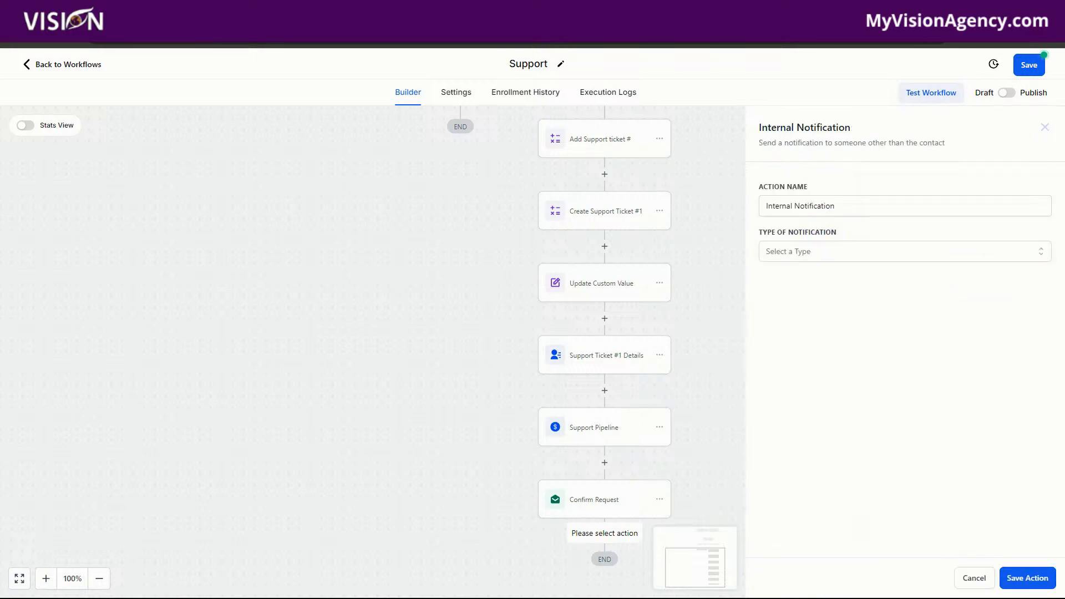
pyautogui.click(794, 254)
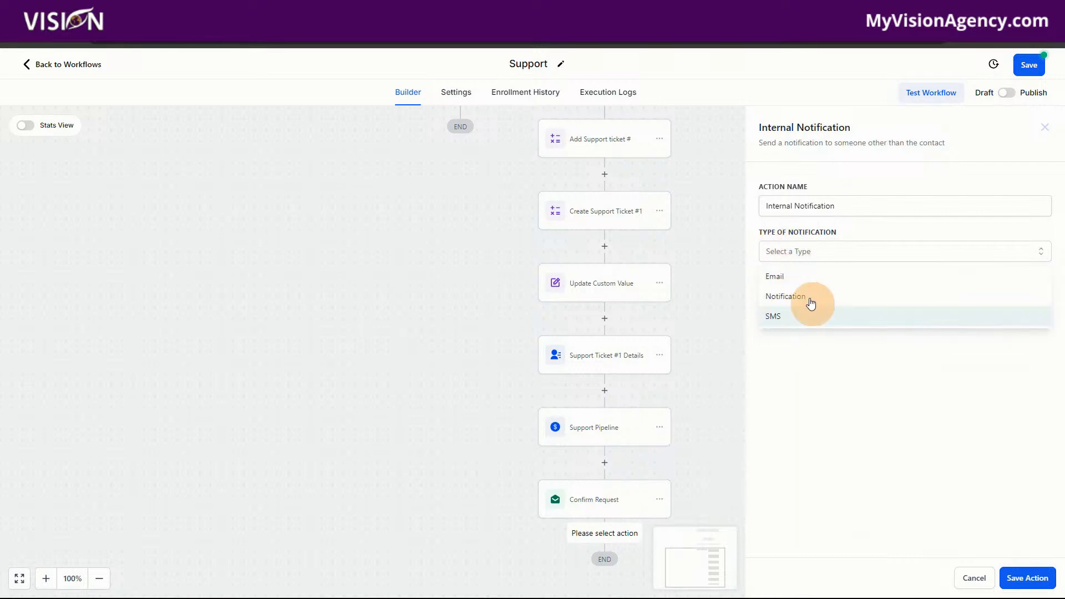
pyautogui.click(779, 278)
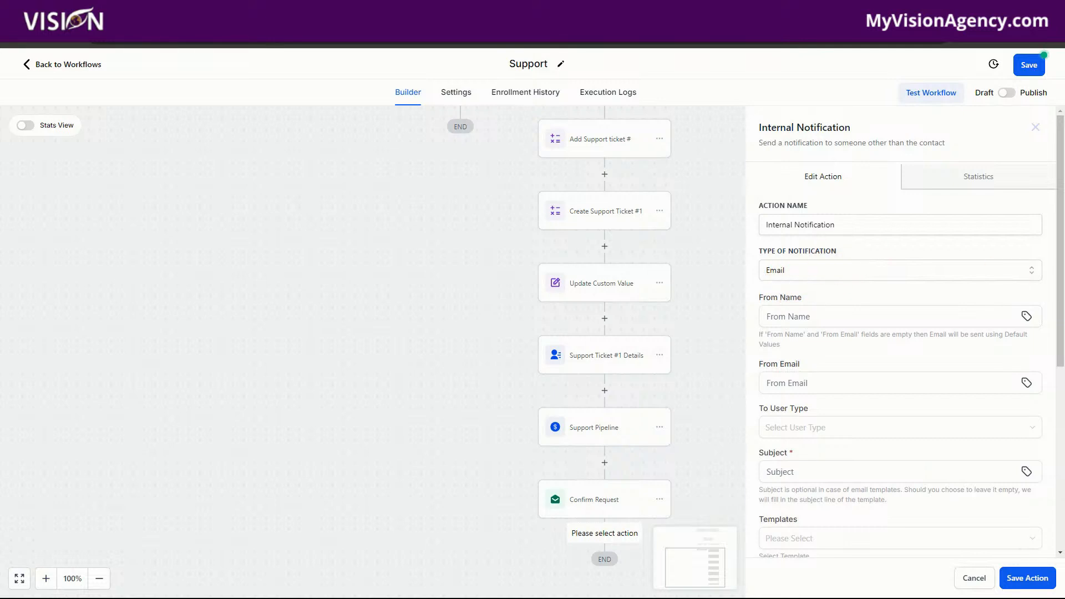
pyautogui.moveTo(841, 225); pyautogui.dragTo(763, 225)
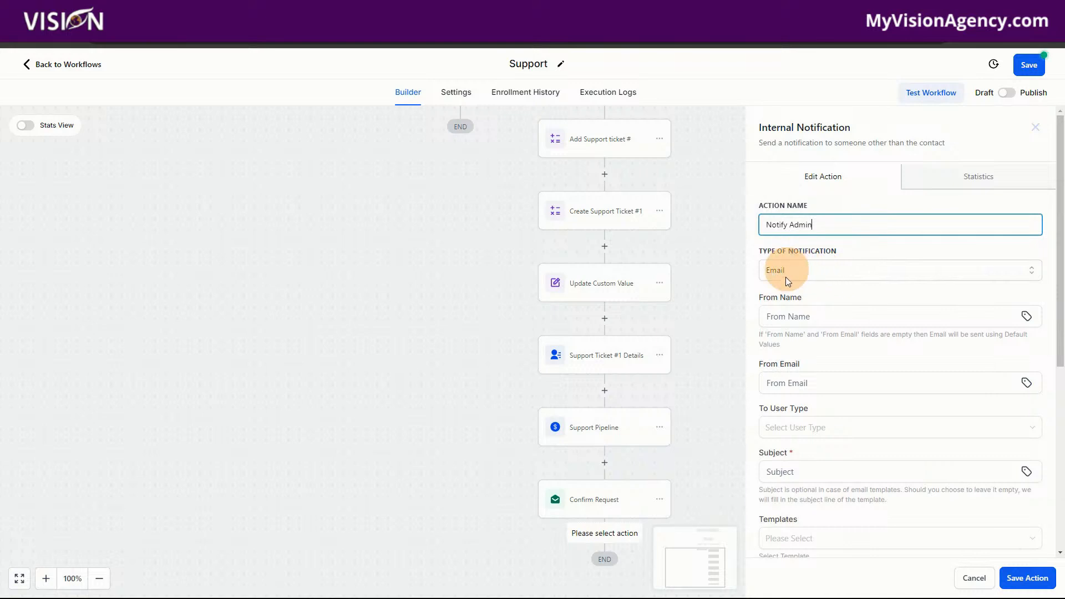
# Set the notification's user type to Custom Email and use the account email value, {{location.email}}, as the recipient
pyautogui.scroll(-2, 820, 340)
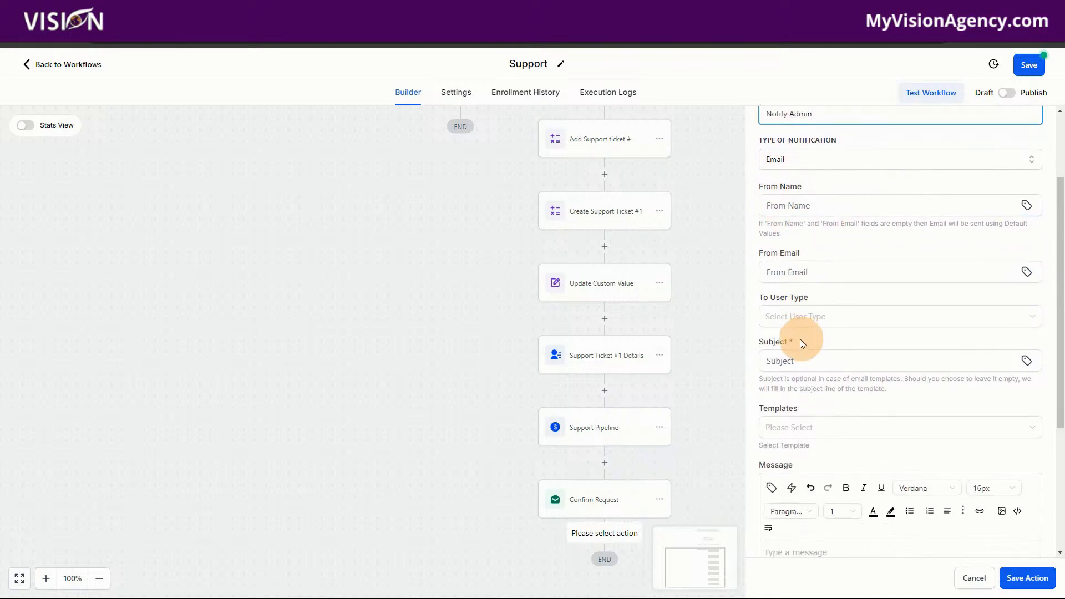
pyautogui.click(795, 321)
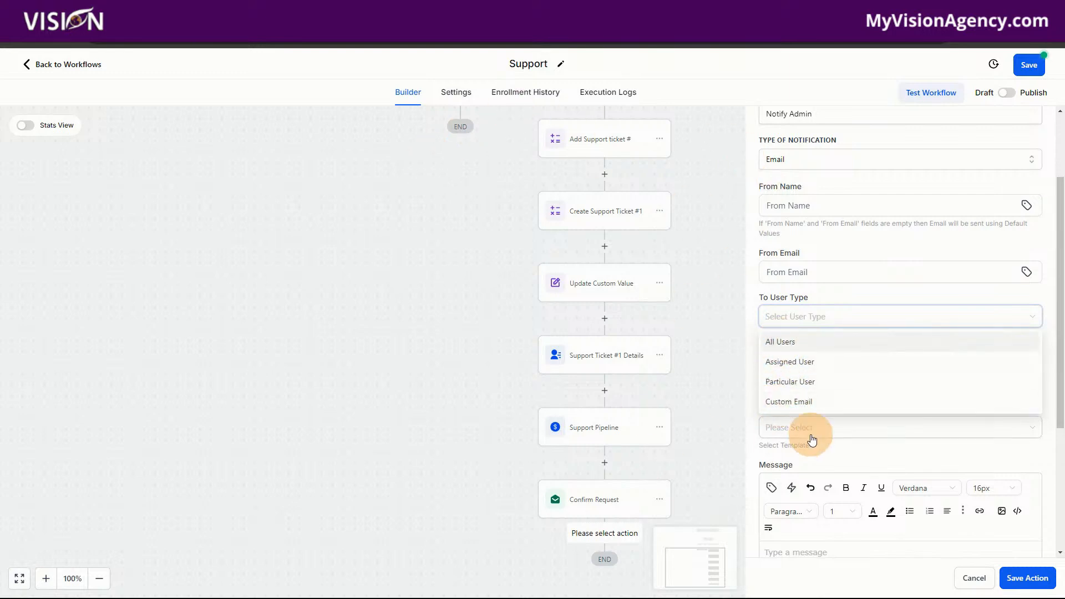
pyautogui.click(804, 409)
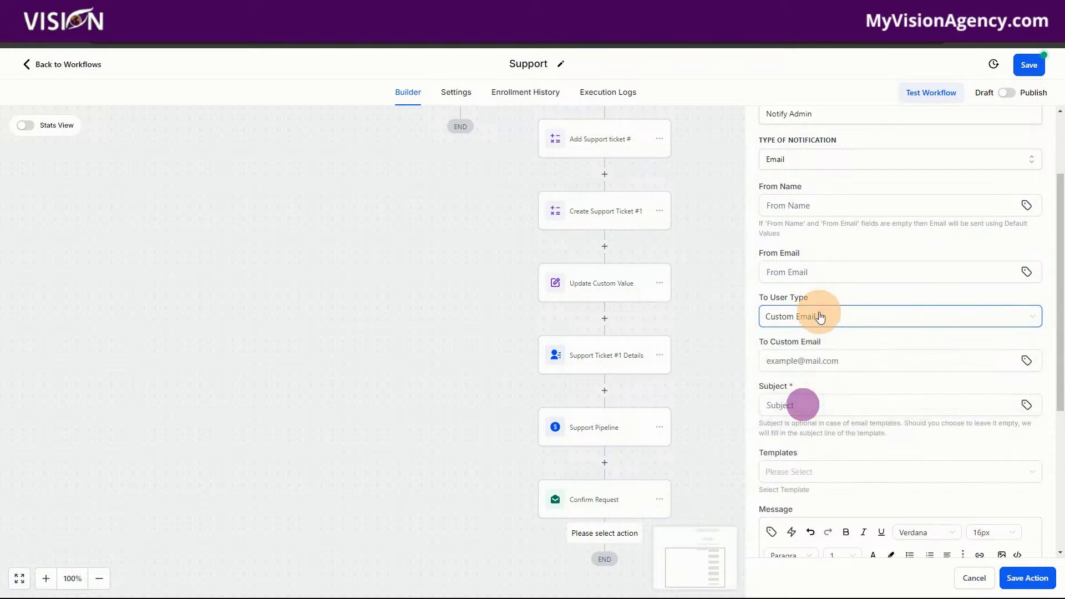
pyautogui.click(819, 361)
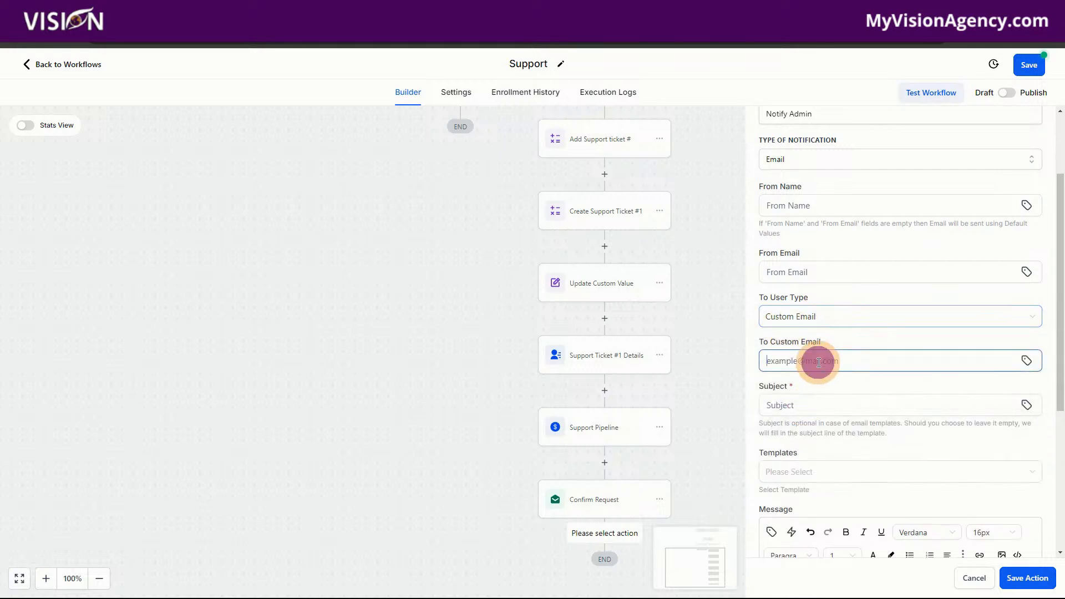
pyautogui.click(1027, 362)
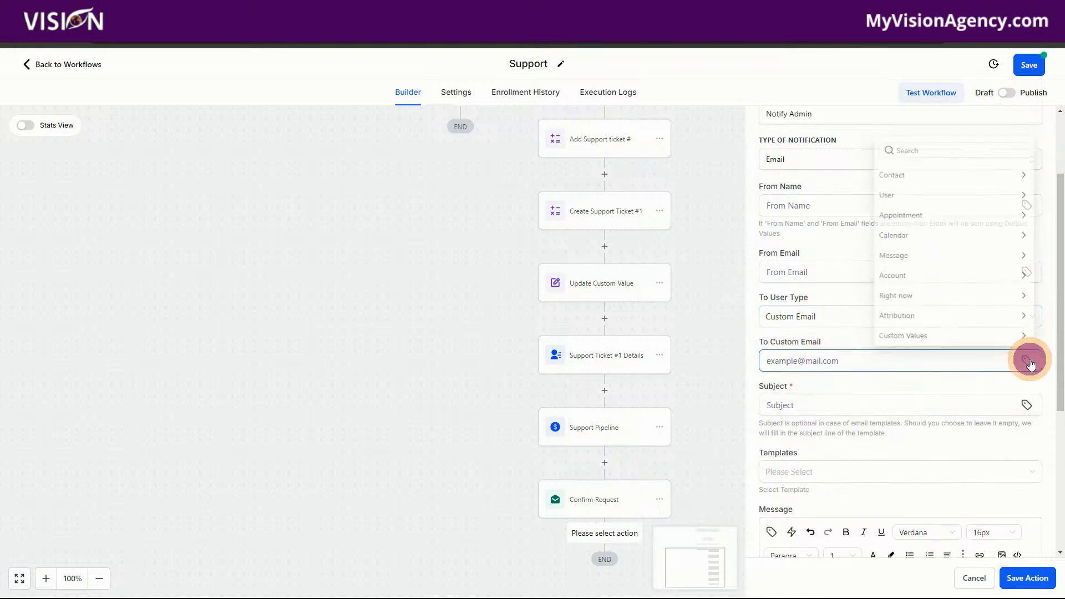
pyautogui.click(885, 273)
pyautogui.click(884, 273)
# Set the notification subject to "⚠️Support Ticket #" followed by the contact's Support Ticket #1 custom field, {{contact.support_ticket_1}}
pyautogui.click(827, 405)
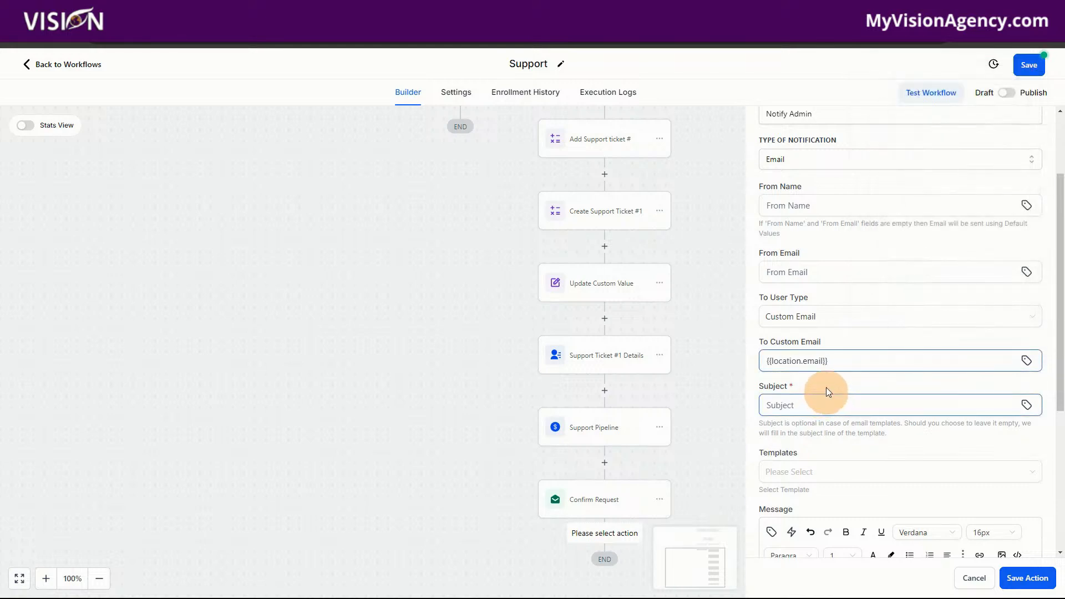
pyautogui.click(810, 407)
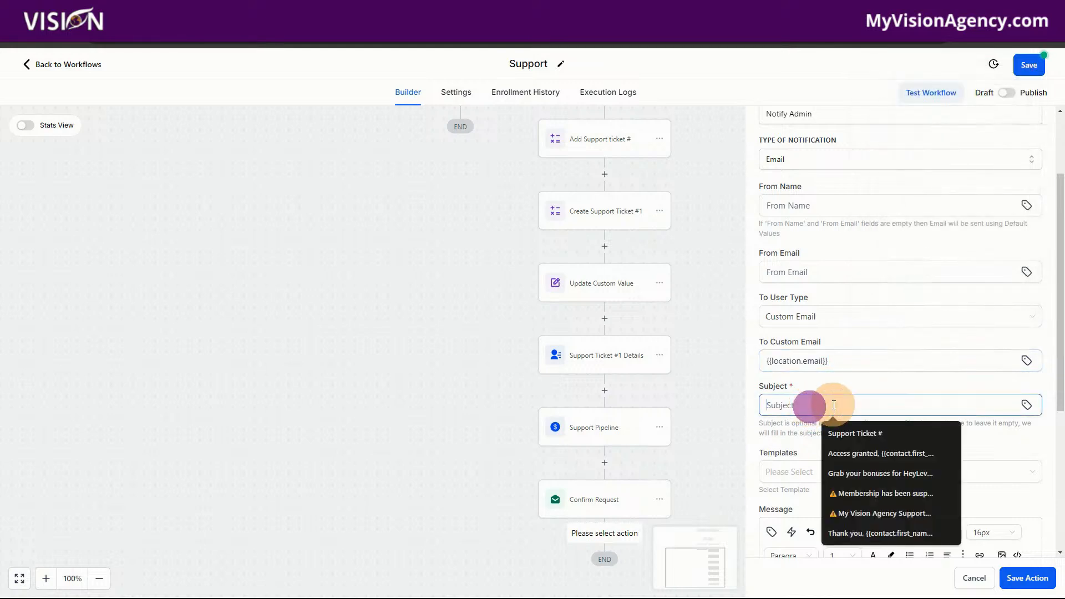
pyautogui.click(833, 385)
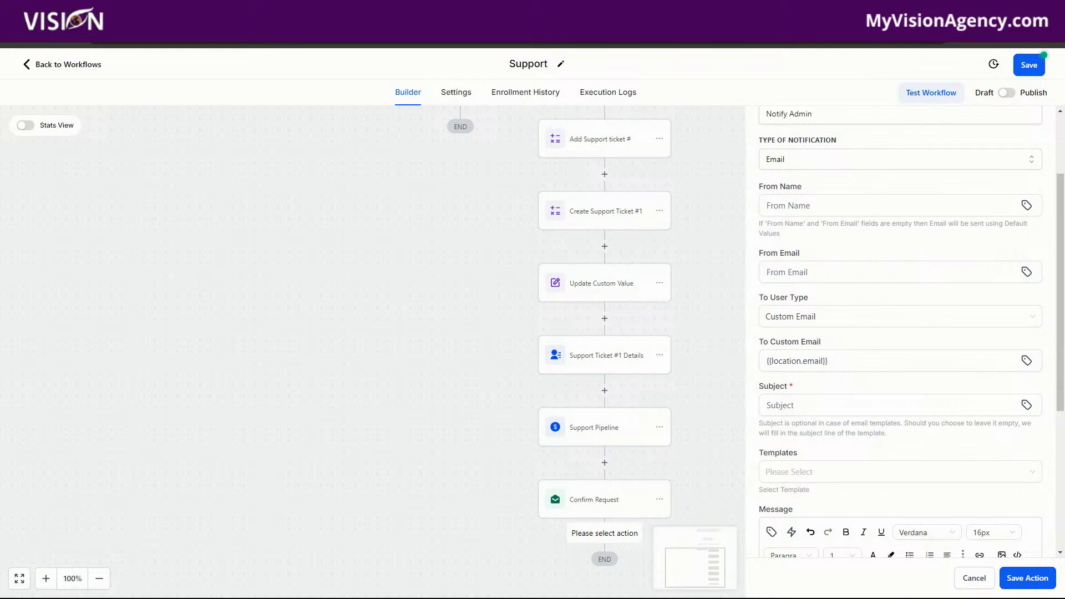
pyautogui.click(777, 405)
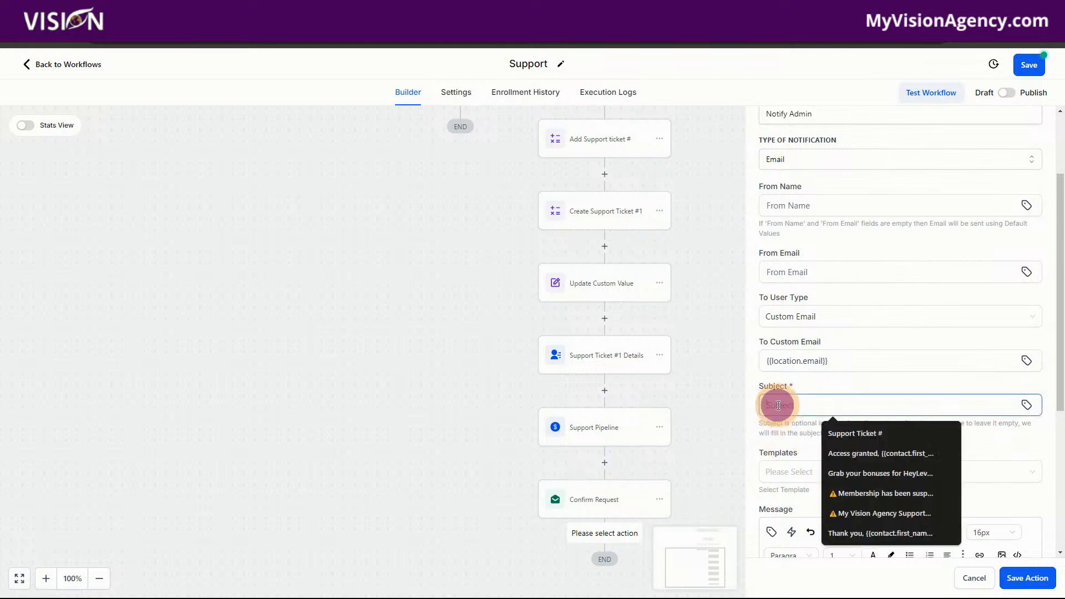
pyautogui.write('⚠️Support Ticket #{')
pyautogui.click(846, 404)
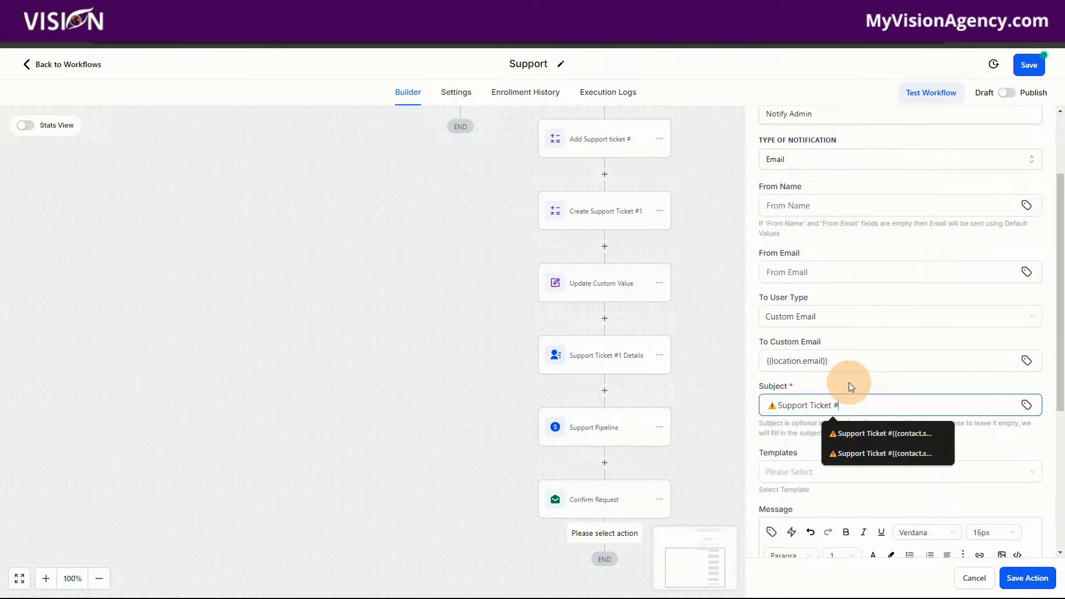
pyautogui.click(853, 385)
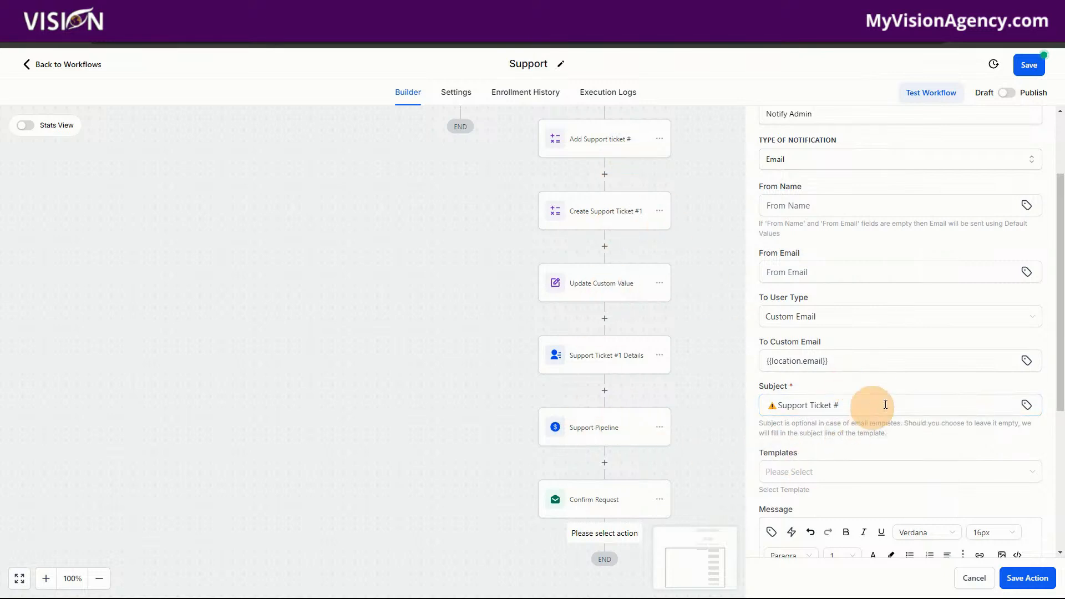
pyautogui.click(1026, 405)
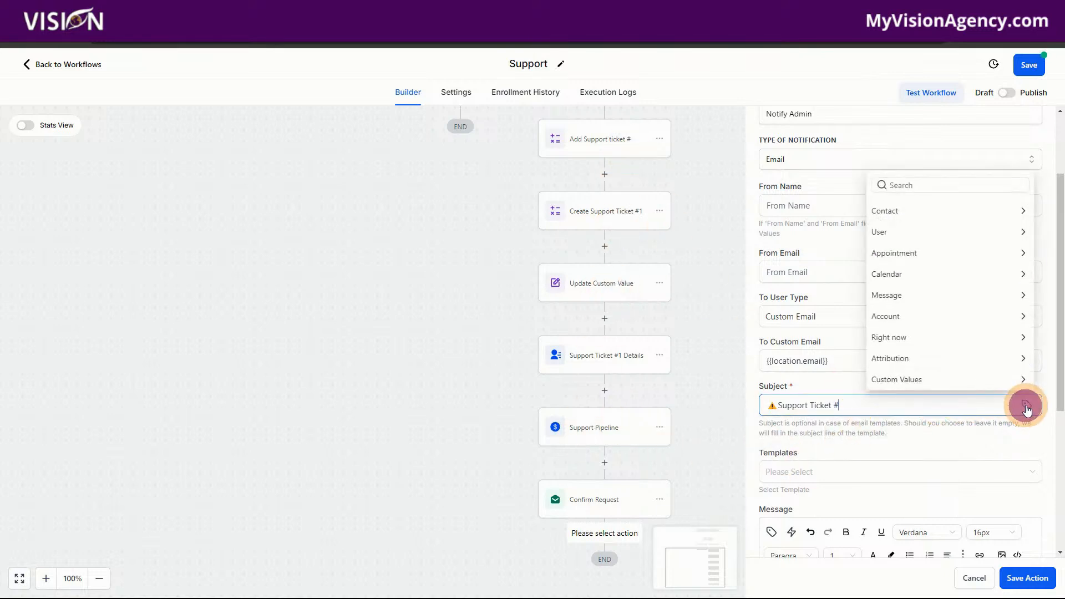
pyautogui.click(927, 379)
pyautogui.click(879, 357)
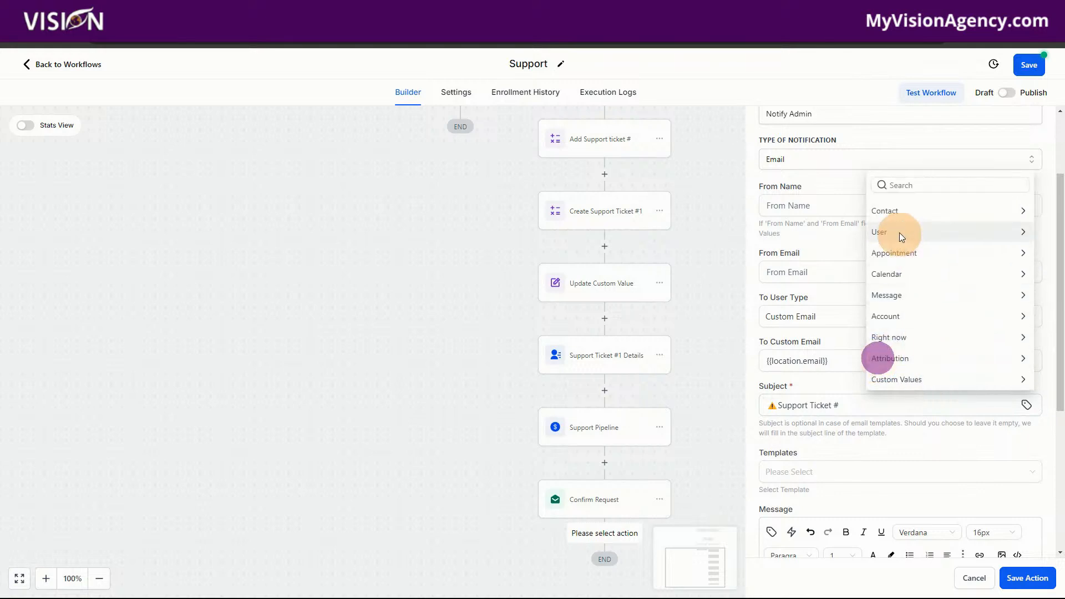
pyautogui.click(891, 211)
pyautogui.scroll(-3, 960, 360)
pyautogui.click(952, 379)
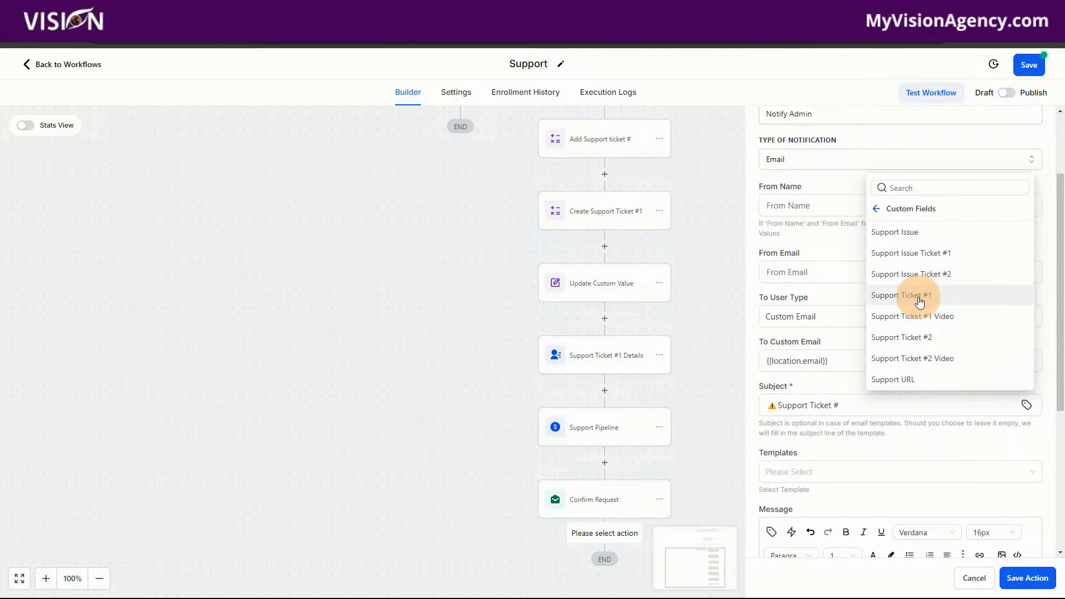
pyautogui.click(912, 299)
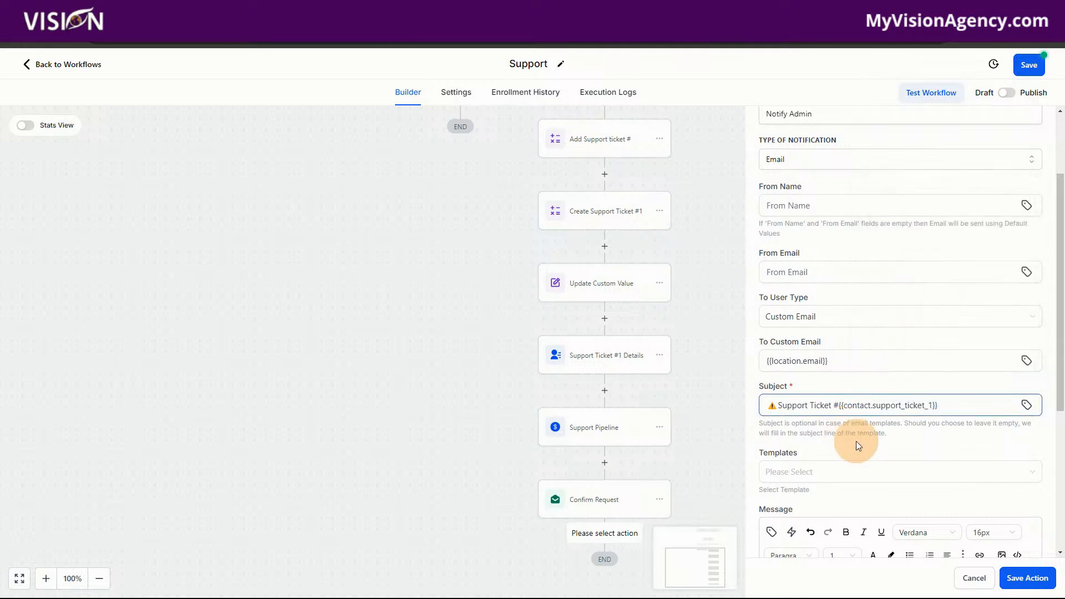
# Write the message "You have new support request!" listing {{contact.name}}, {{contact.email}}, ticket #{{contact.support_ticket_1}} and the issue, and save the action and workflow
pyautogui.scroll(-2, 926, 472)
pyautogui.scroll(-3, 938, 458)
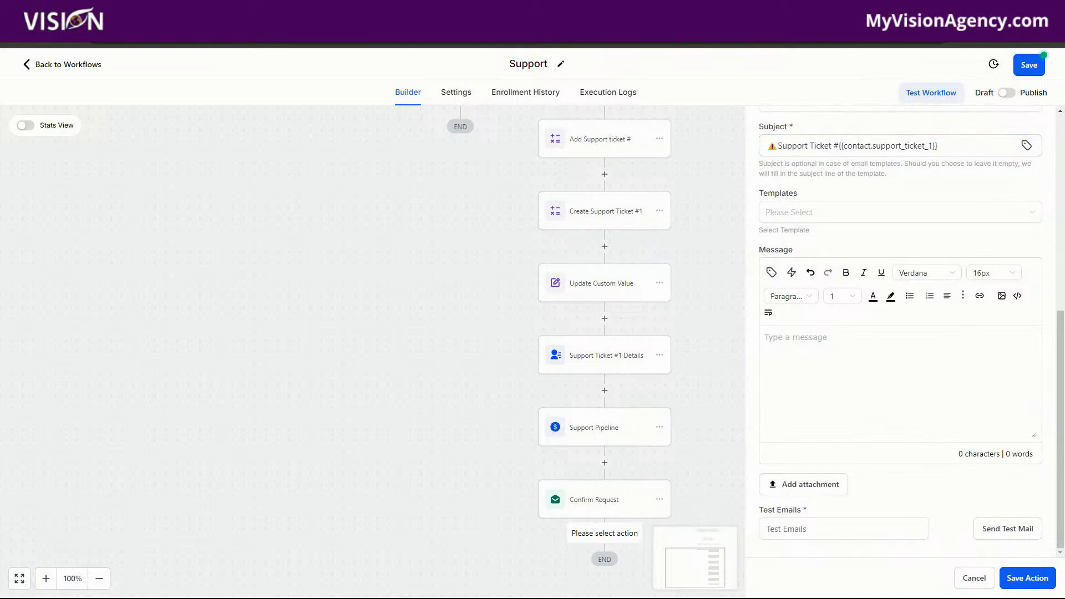
pyautogui.click(778, 336)
pyautogui.write('You have new support request!  Name: {{contact.name}} Email: {{contact.email}} Ticket: #{{contact.support_ticket_1}} Issue: {{contact.support_issue}} Video URL: {{contact.support_url}}')
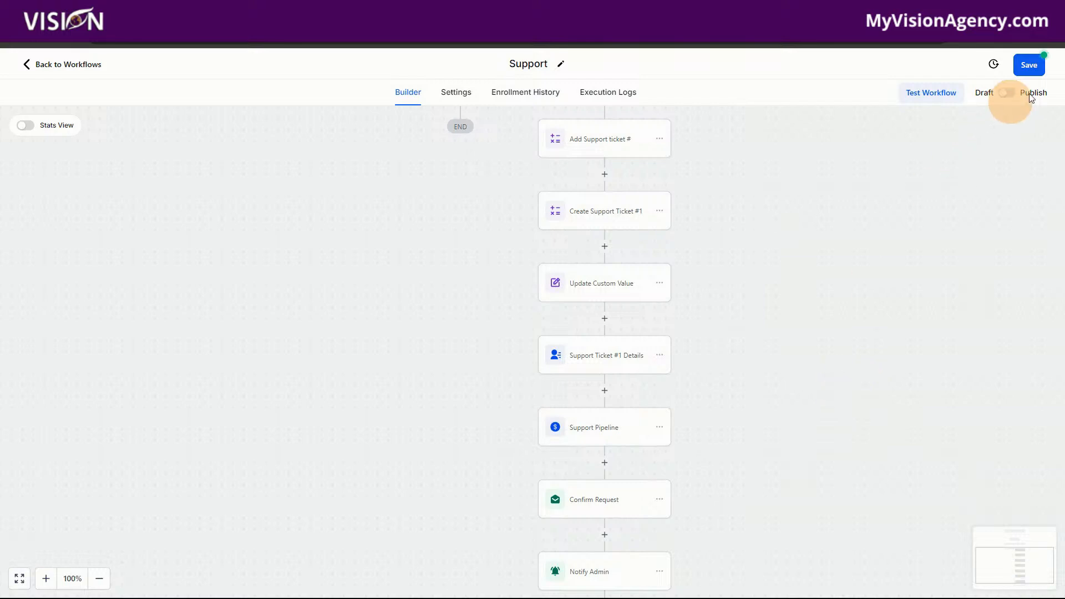
pyautogui.click(1029, 65)
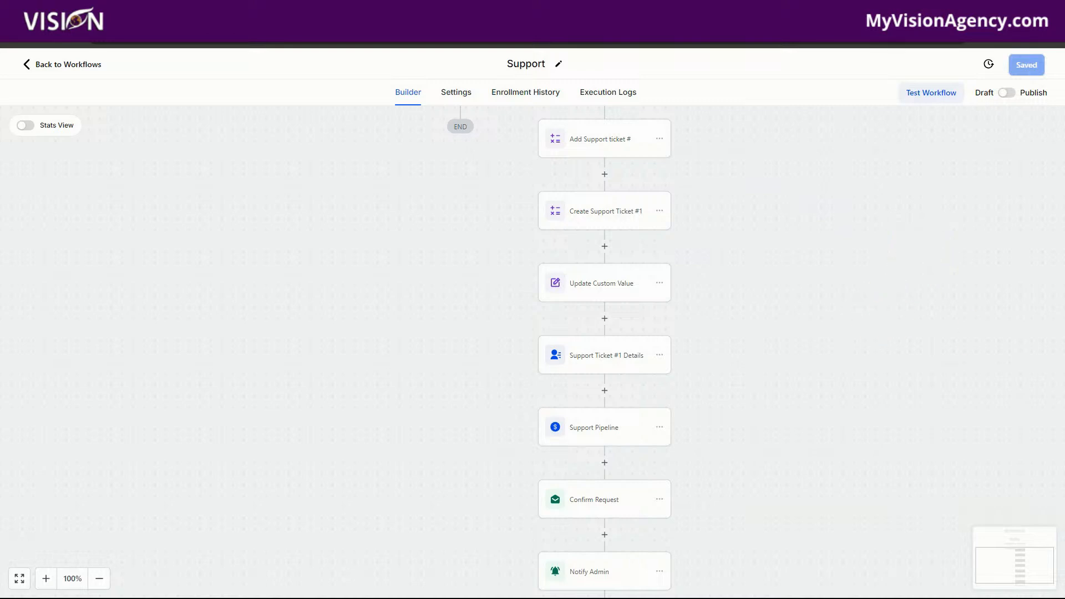
pyautogui.moveTo(821, 283); pyautogui.dragTo(763, 445)
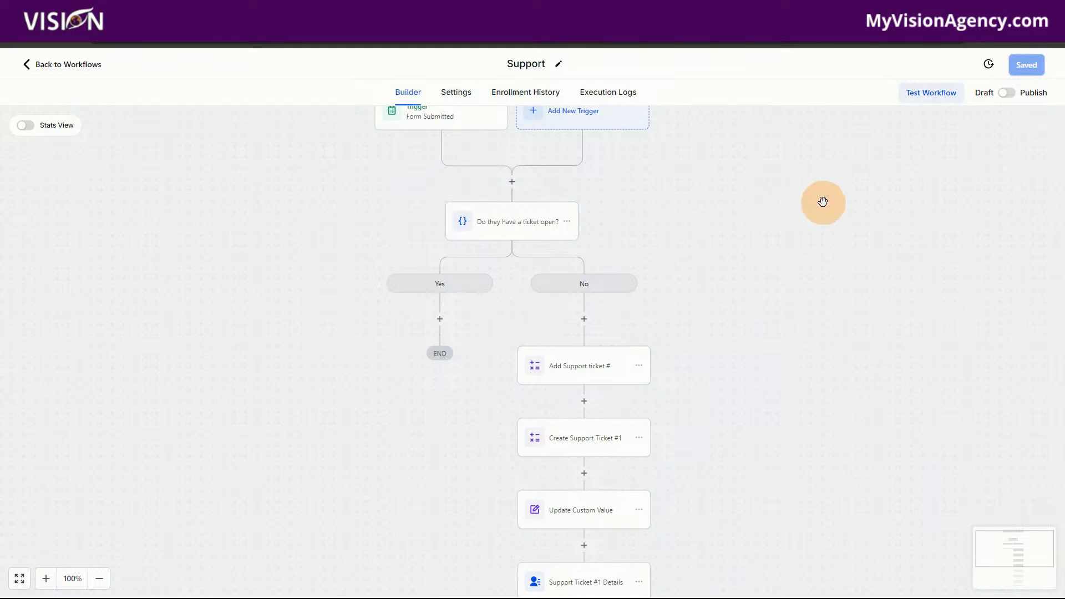